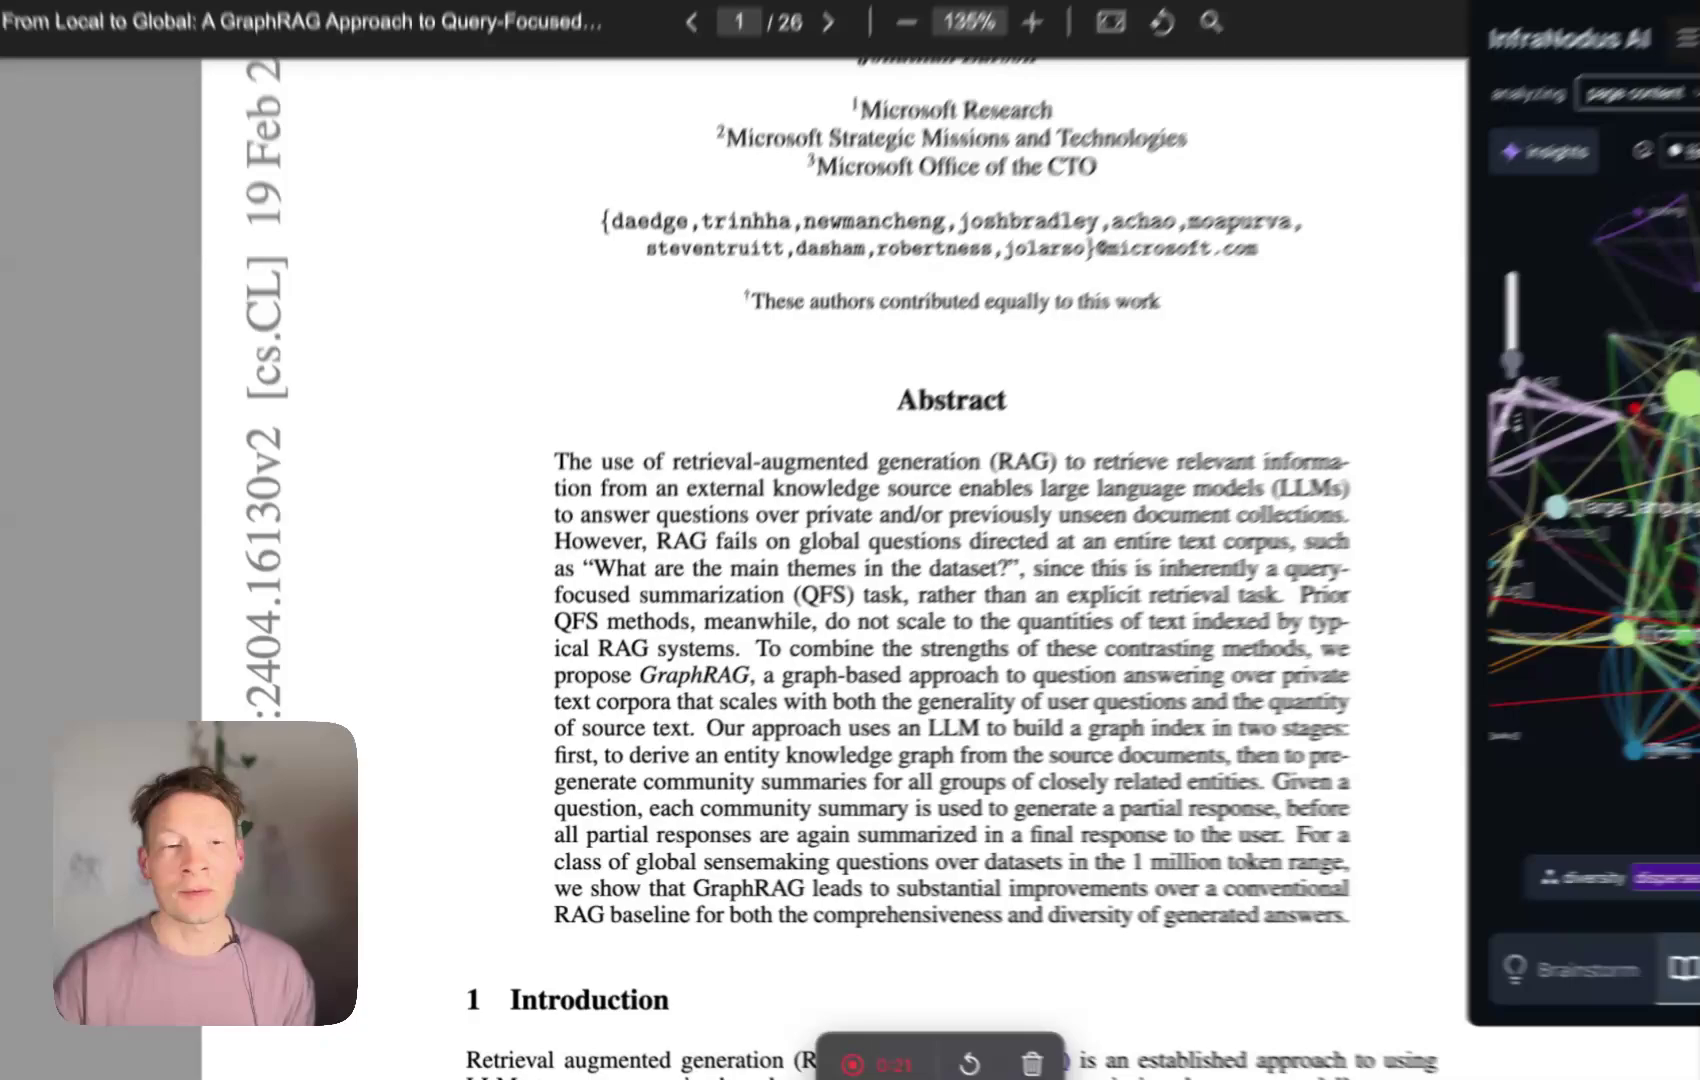
- Enlarge the GraphRAG paper's knowledge graph, inspect it from another angle and return it to the side panel
left_click(1620, 361)
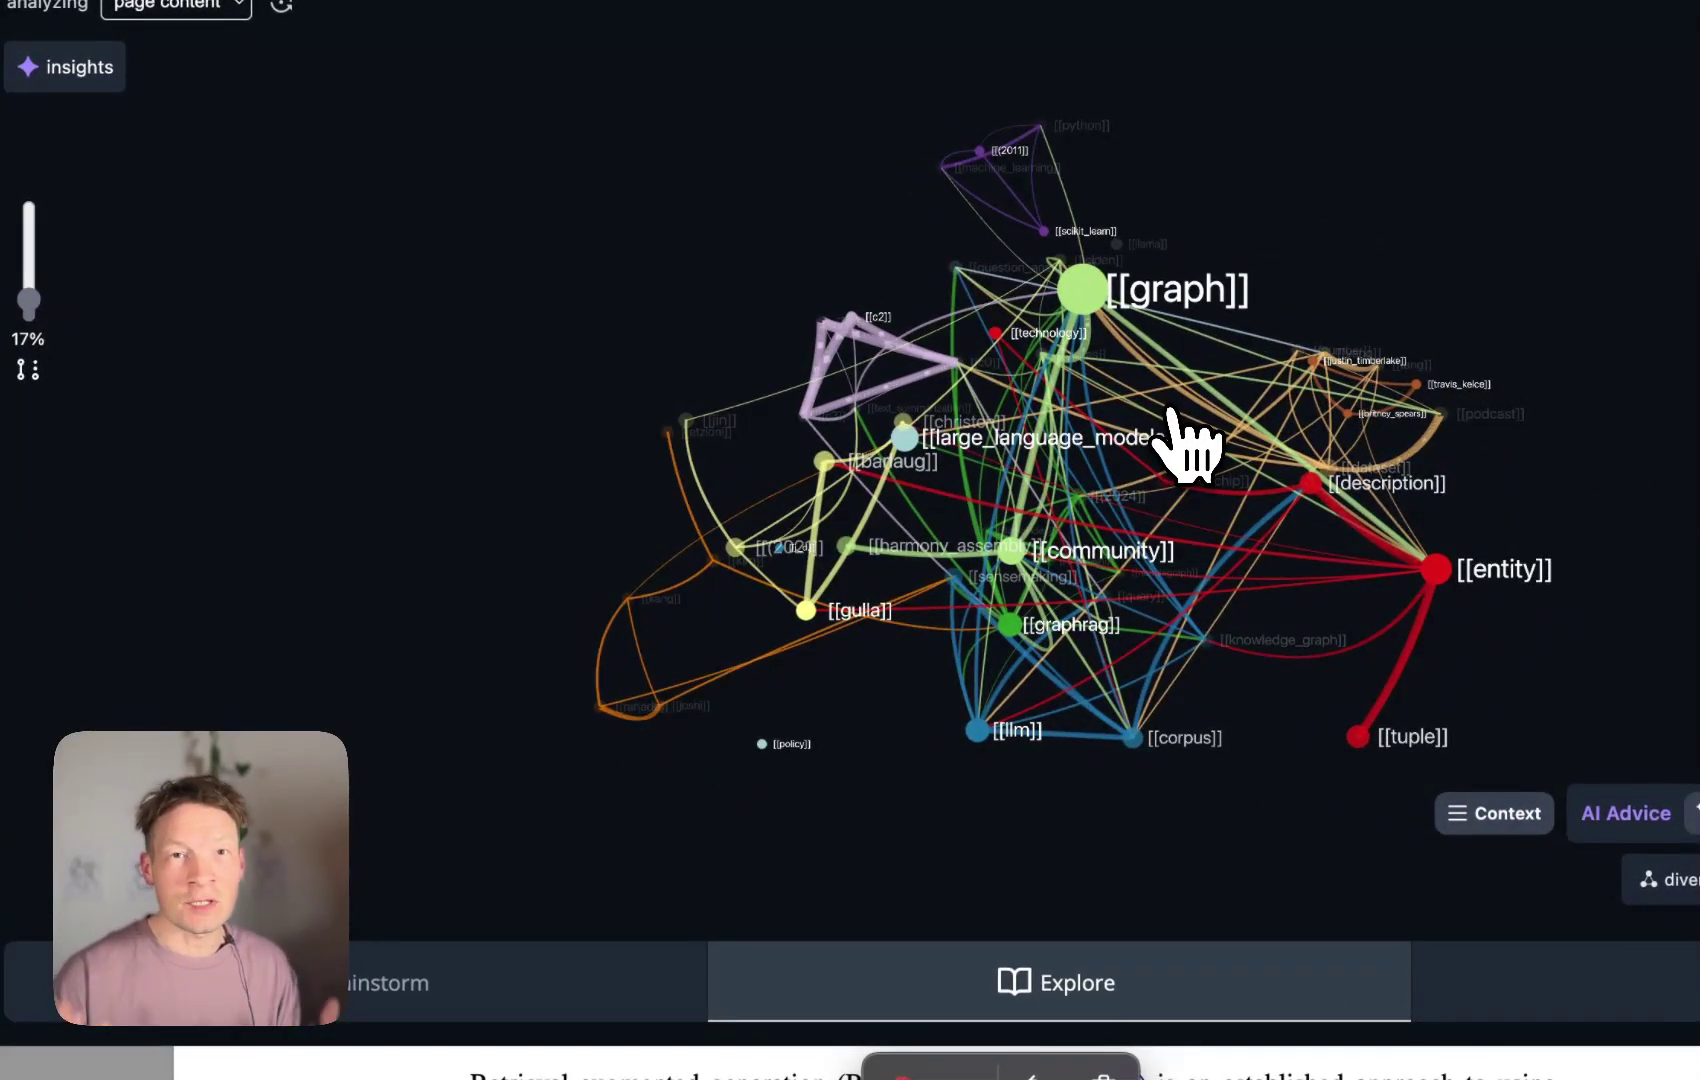
left_click_drag(1185, 445, 885, 535)
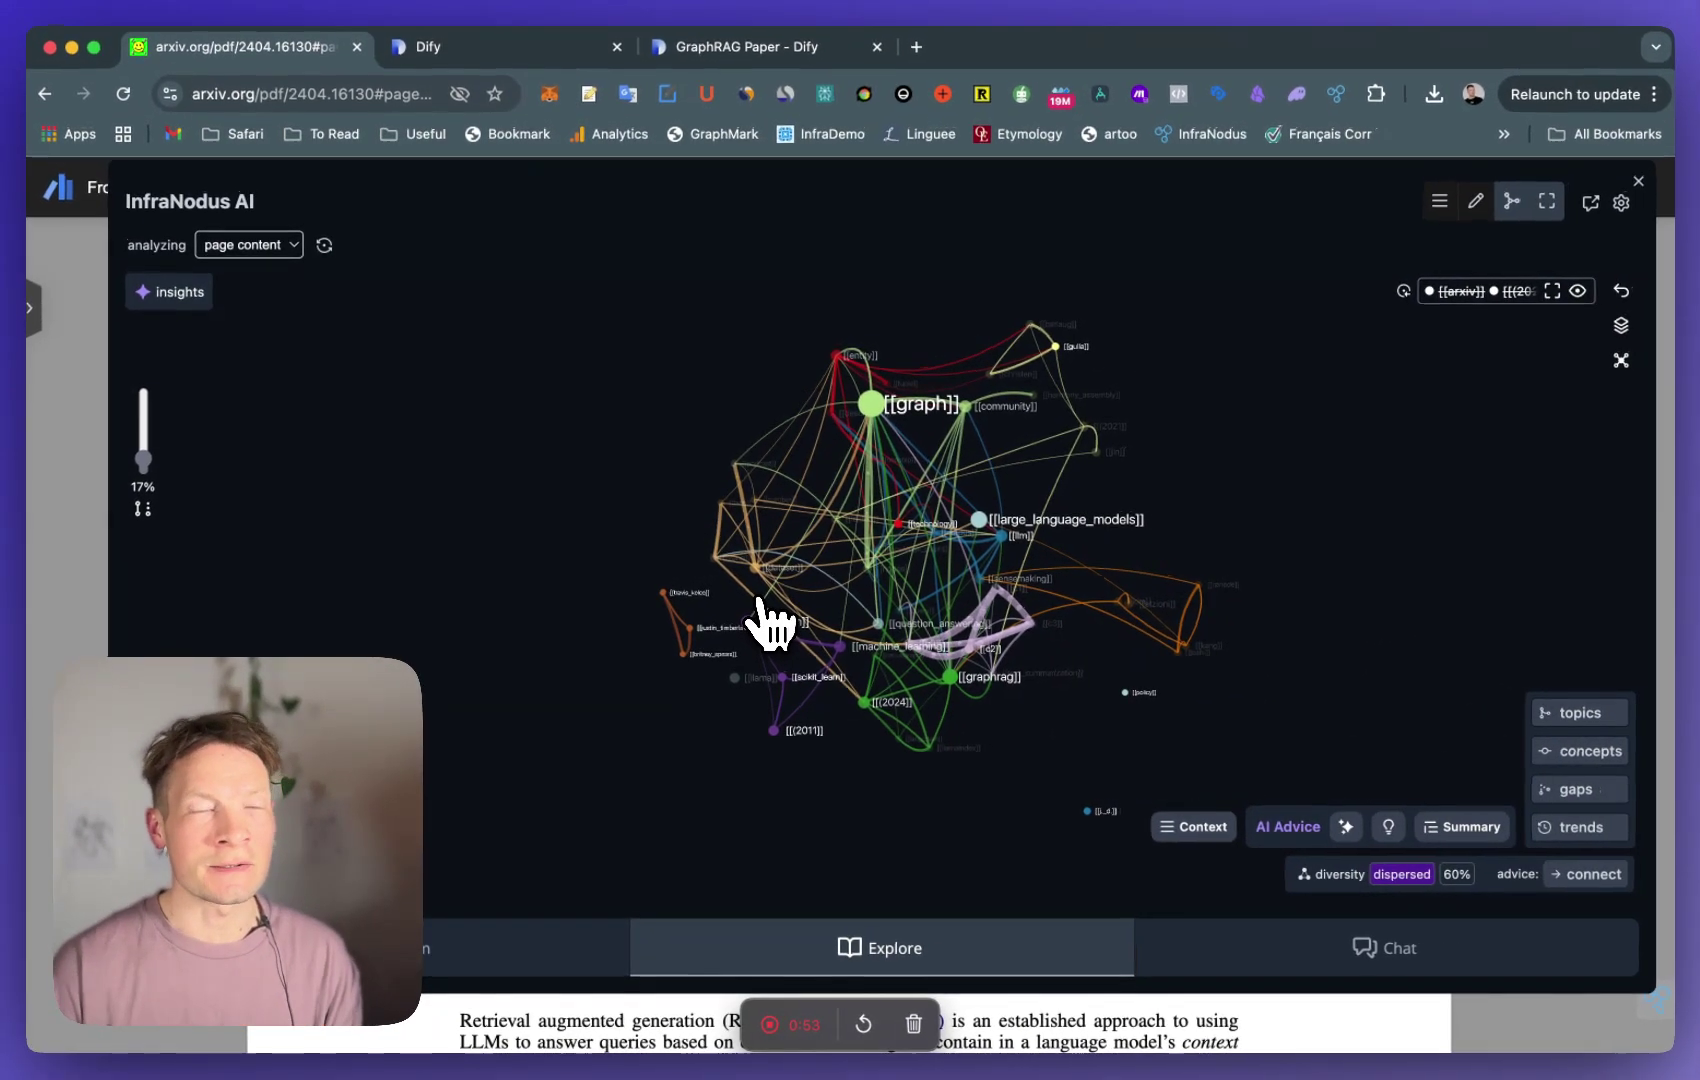
key("Escape")
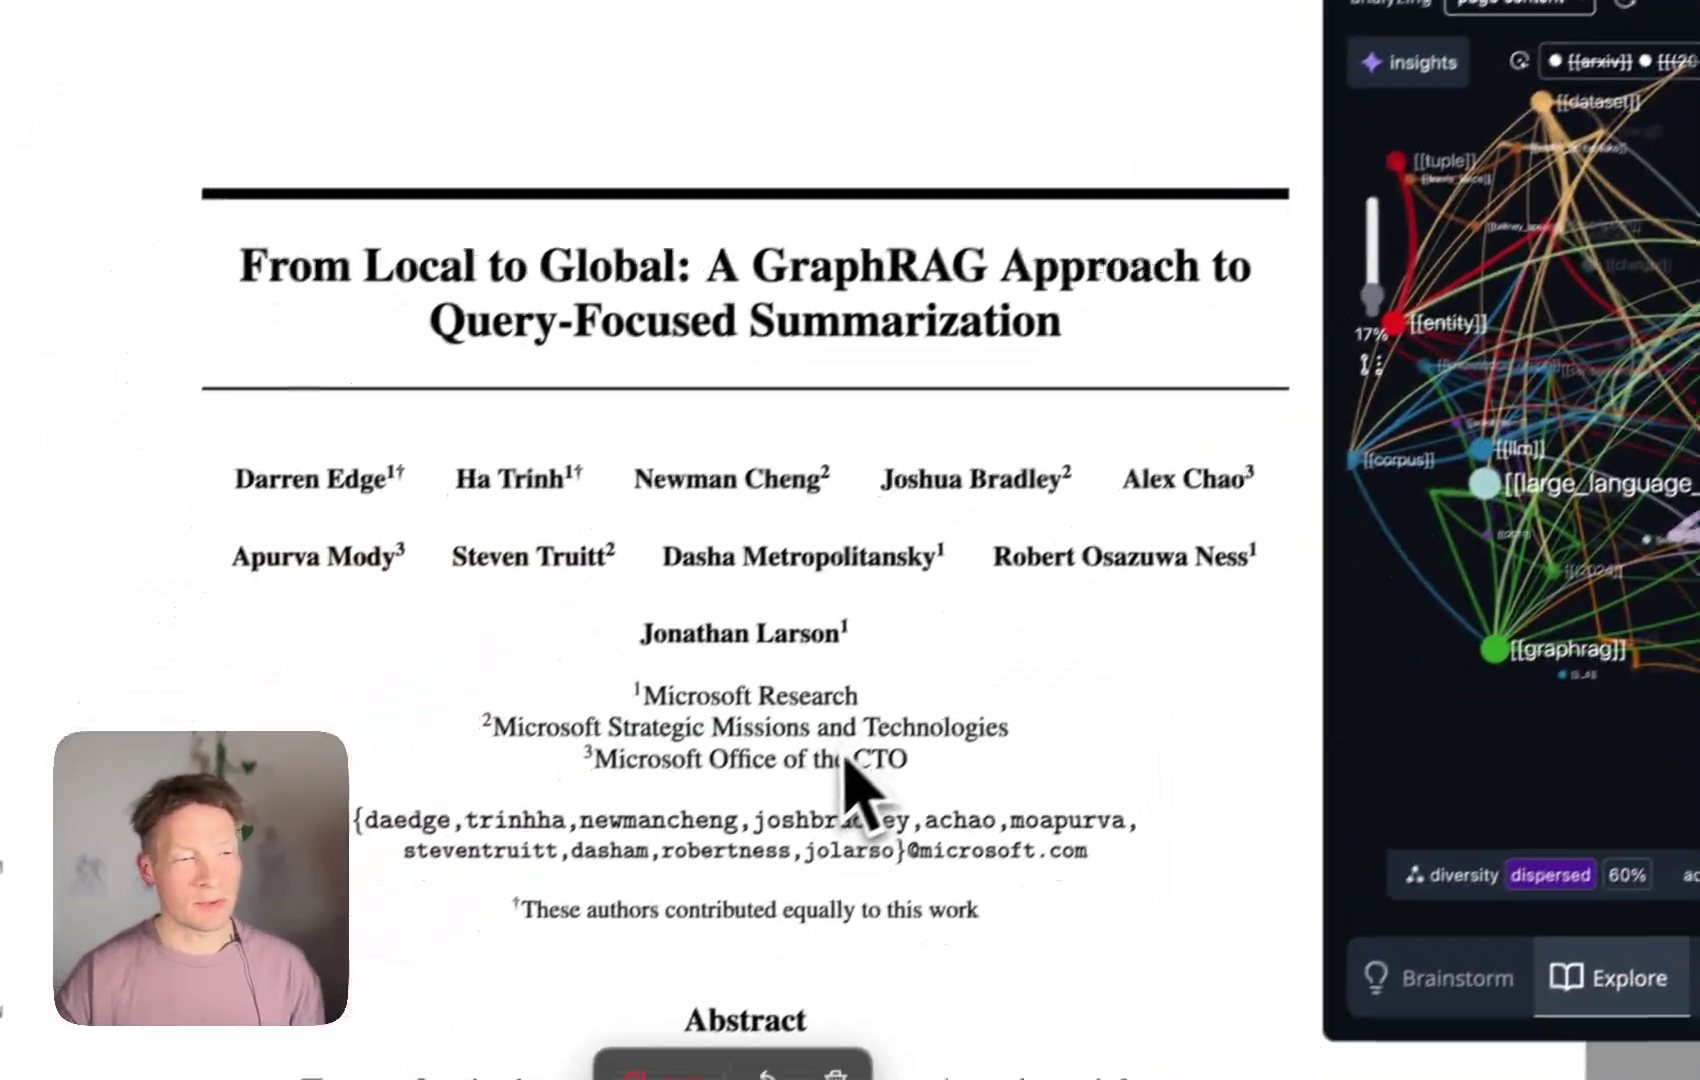
- Skim the first two pages of the GraphRAG paper and return to its title
scroll(852, 785, "down", 10)
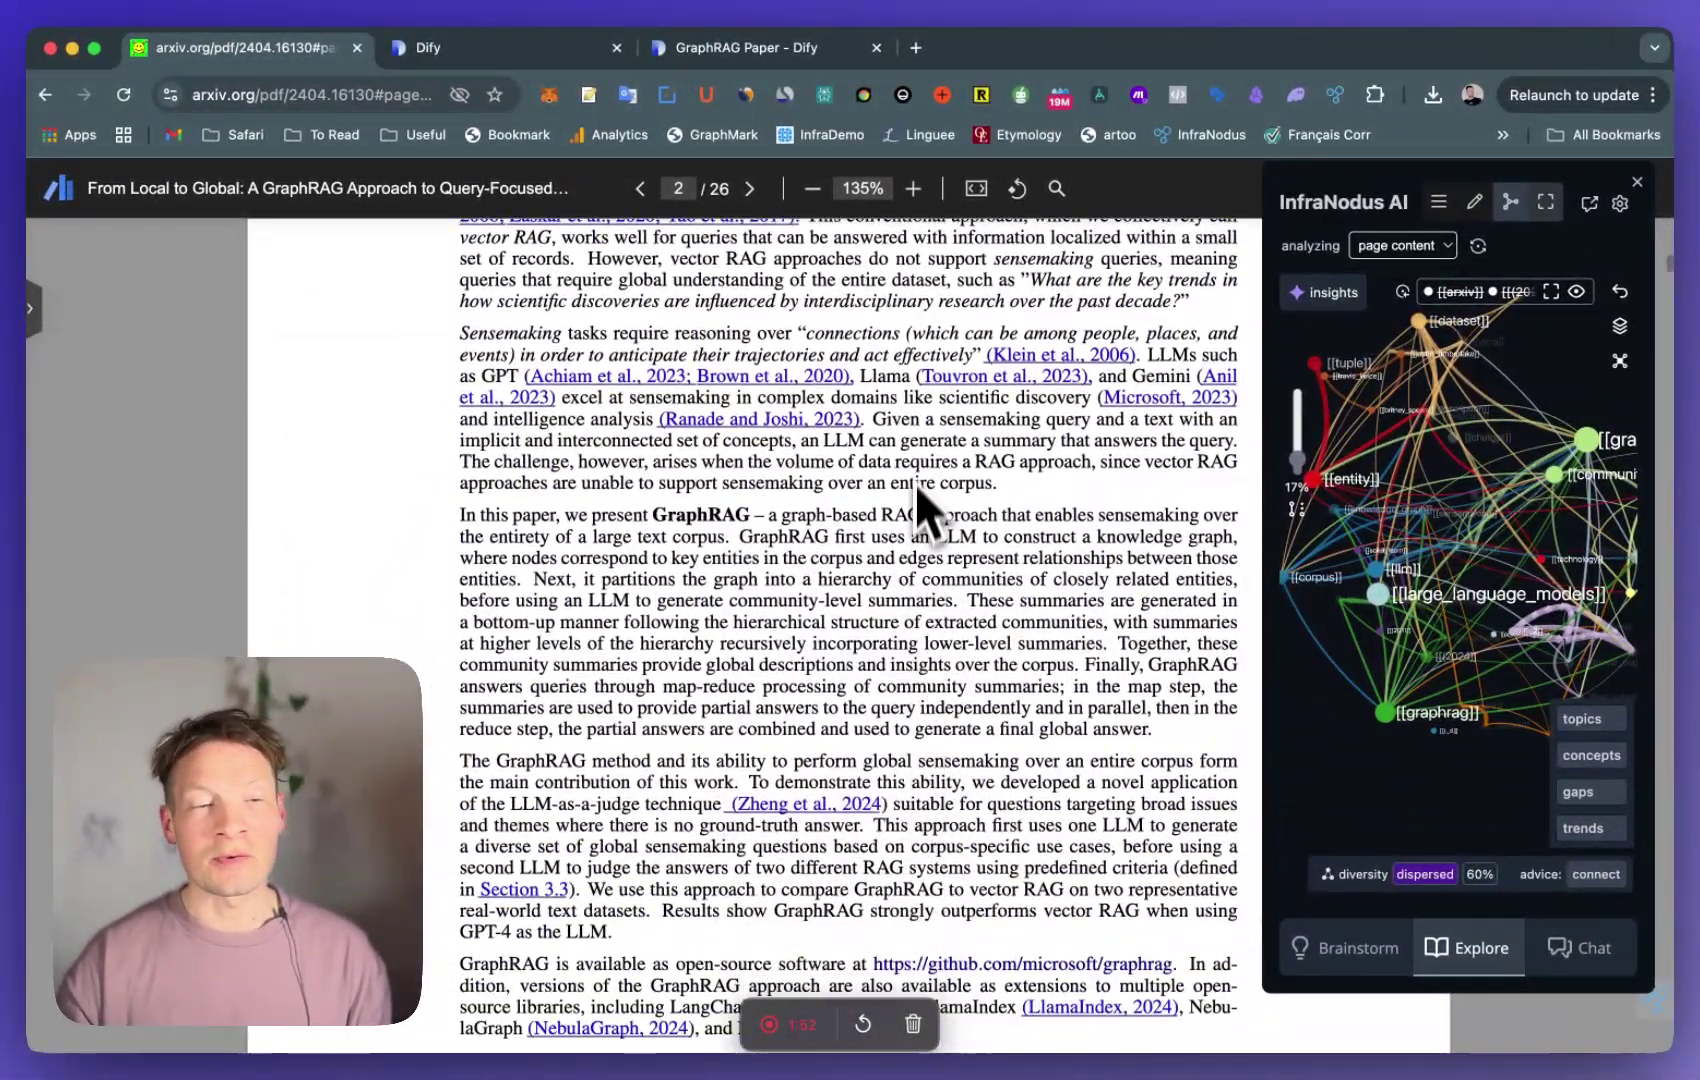
scroll(918, 482, "up", 15)
scroll(930, 488, "up", 1)
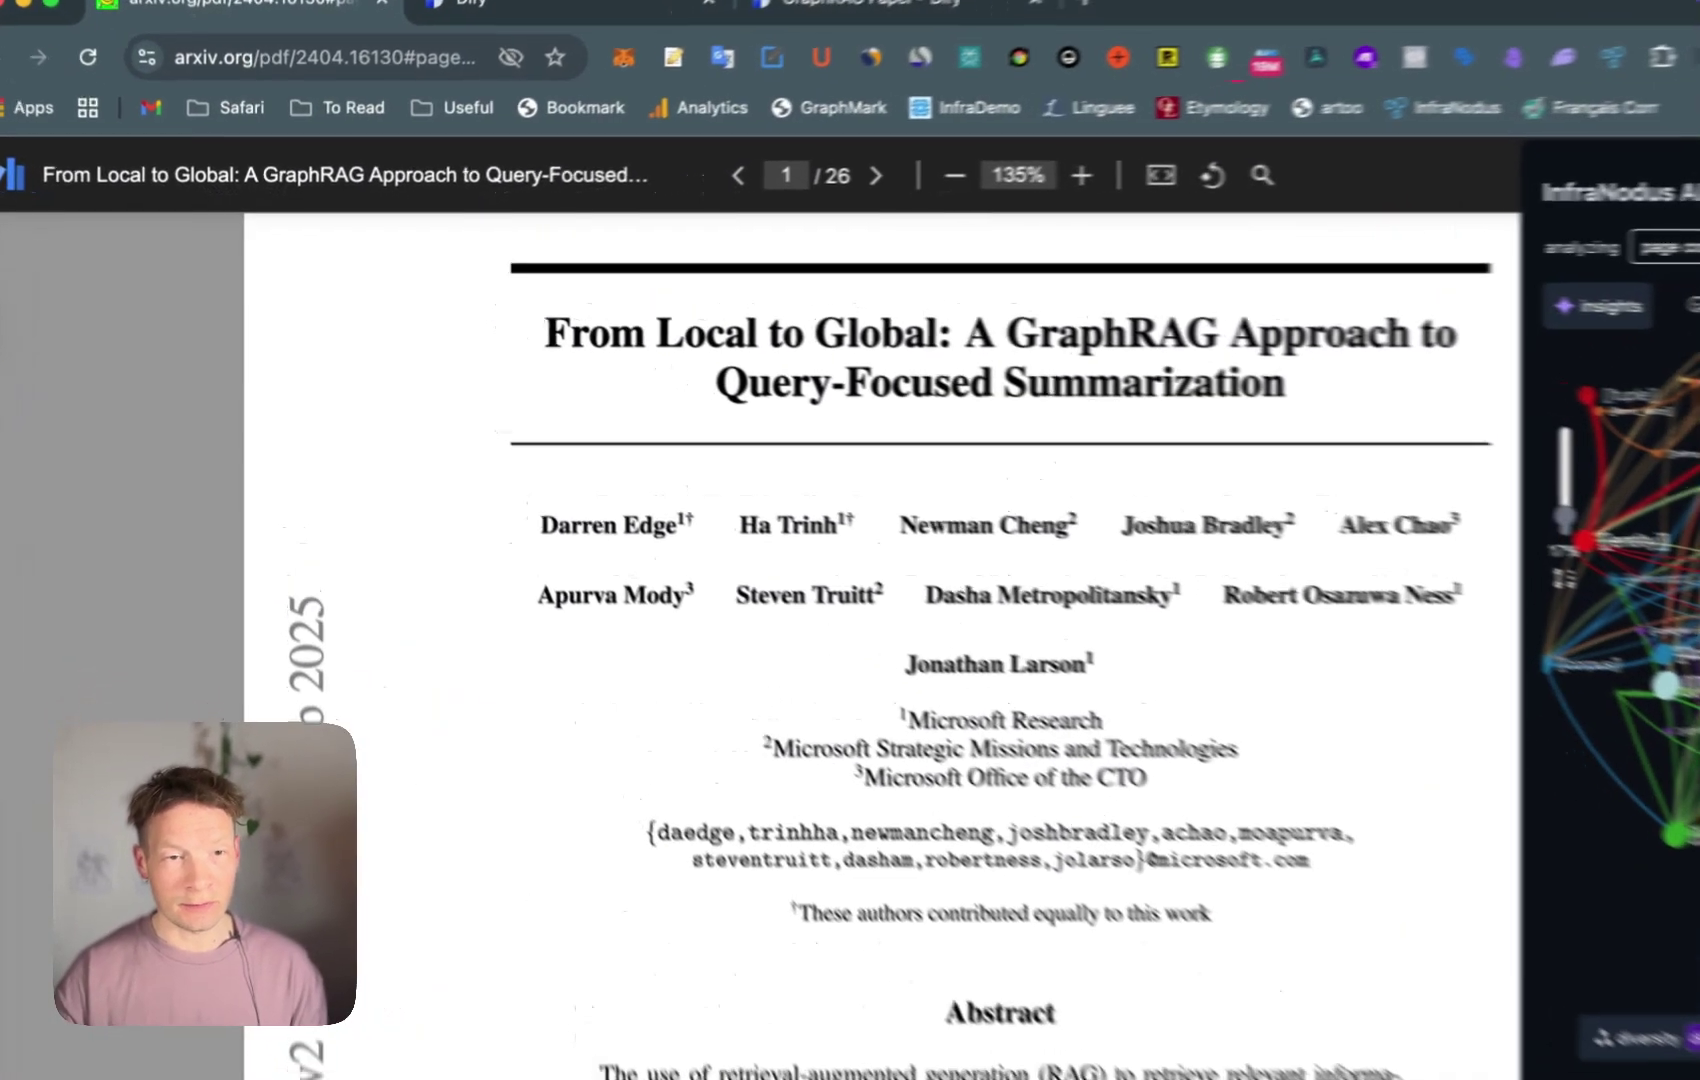
- Enlarge the knowledge graph, highlight the connections of the graph and community nodes, and clear the selection
left_click(1551, 291)
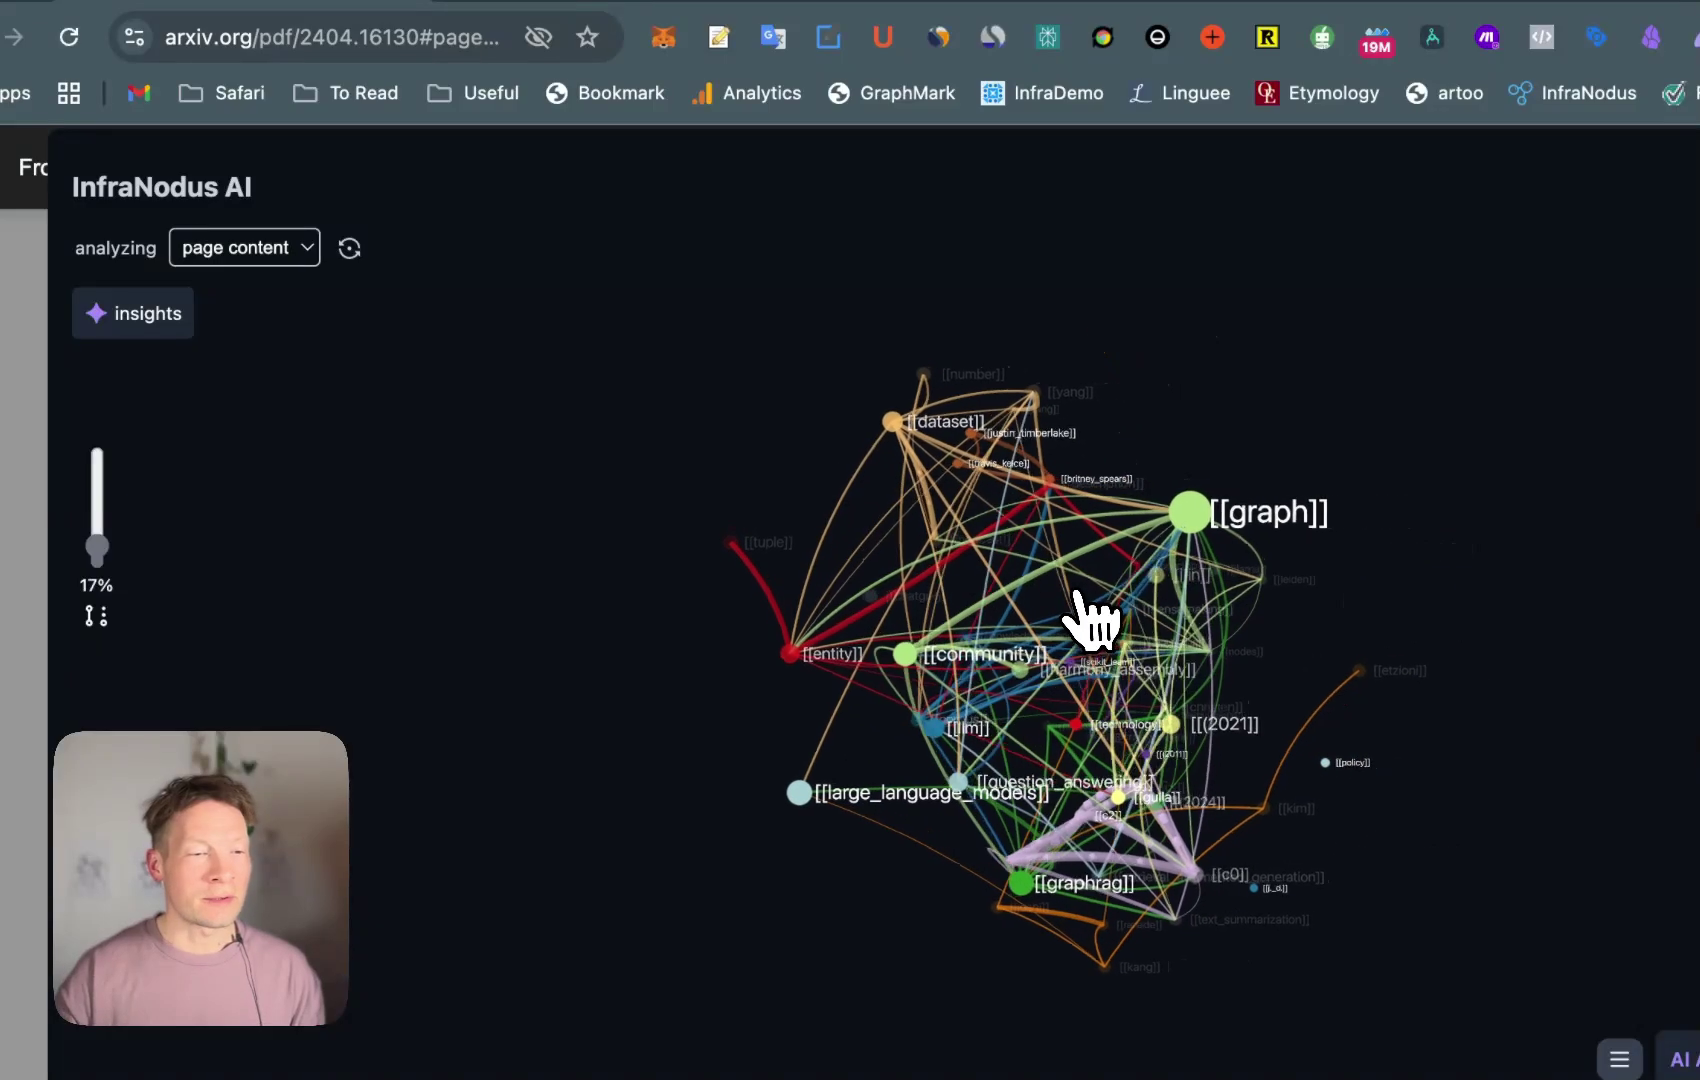
left_click(1189, 514)
left_click(889, 657)
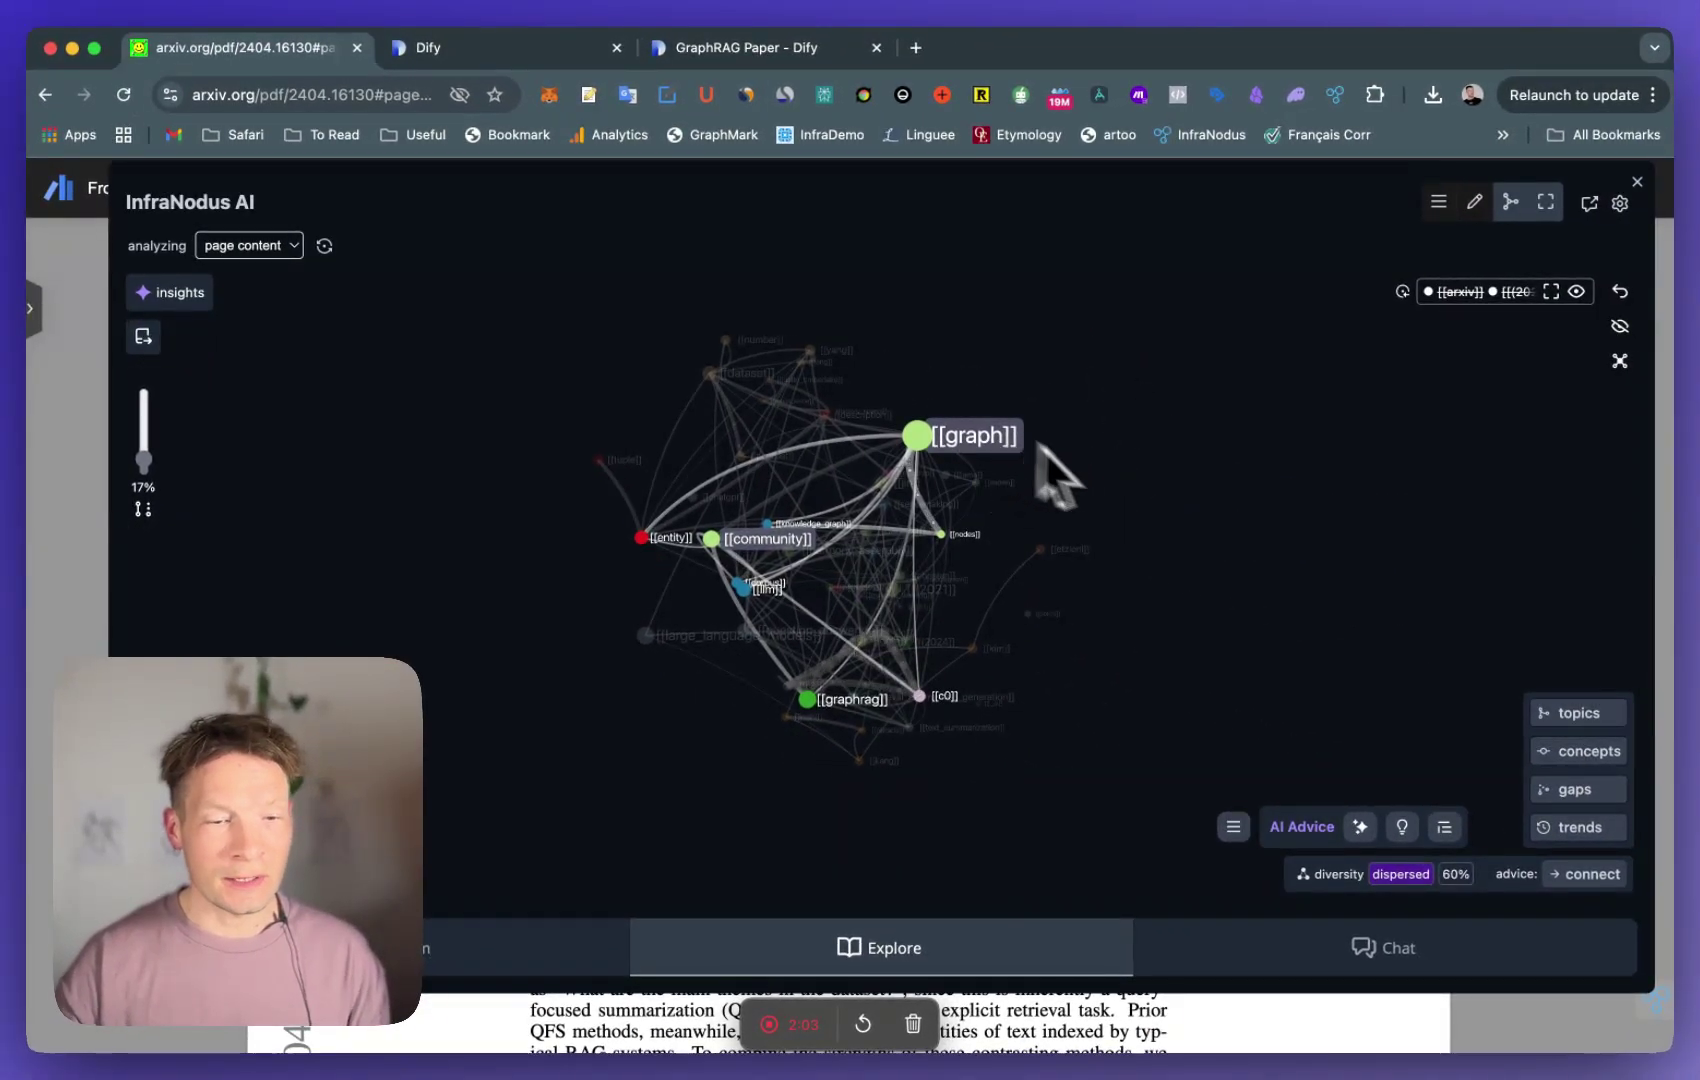
left_click(1620, 291)
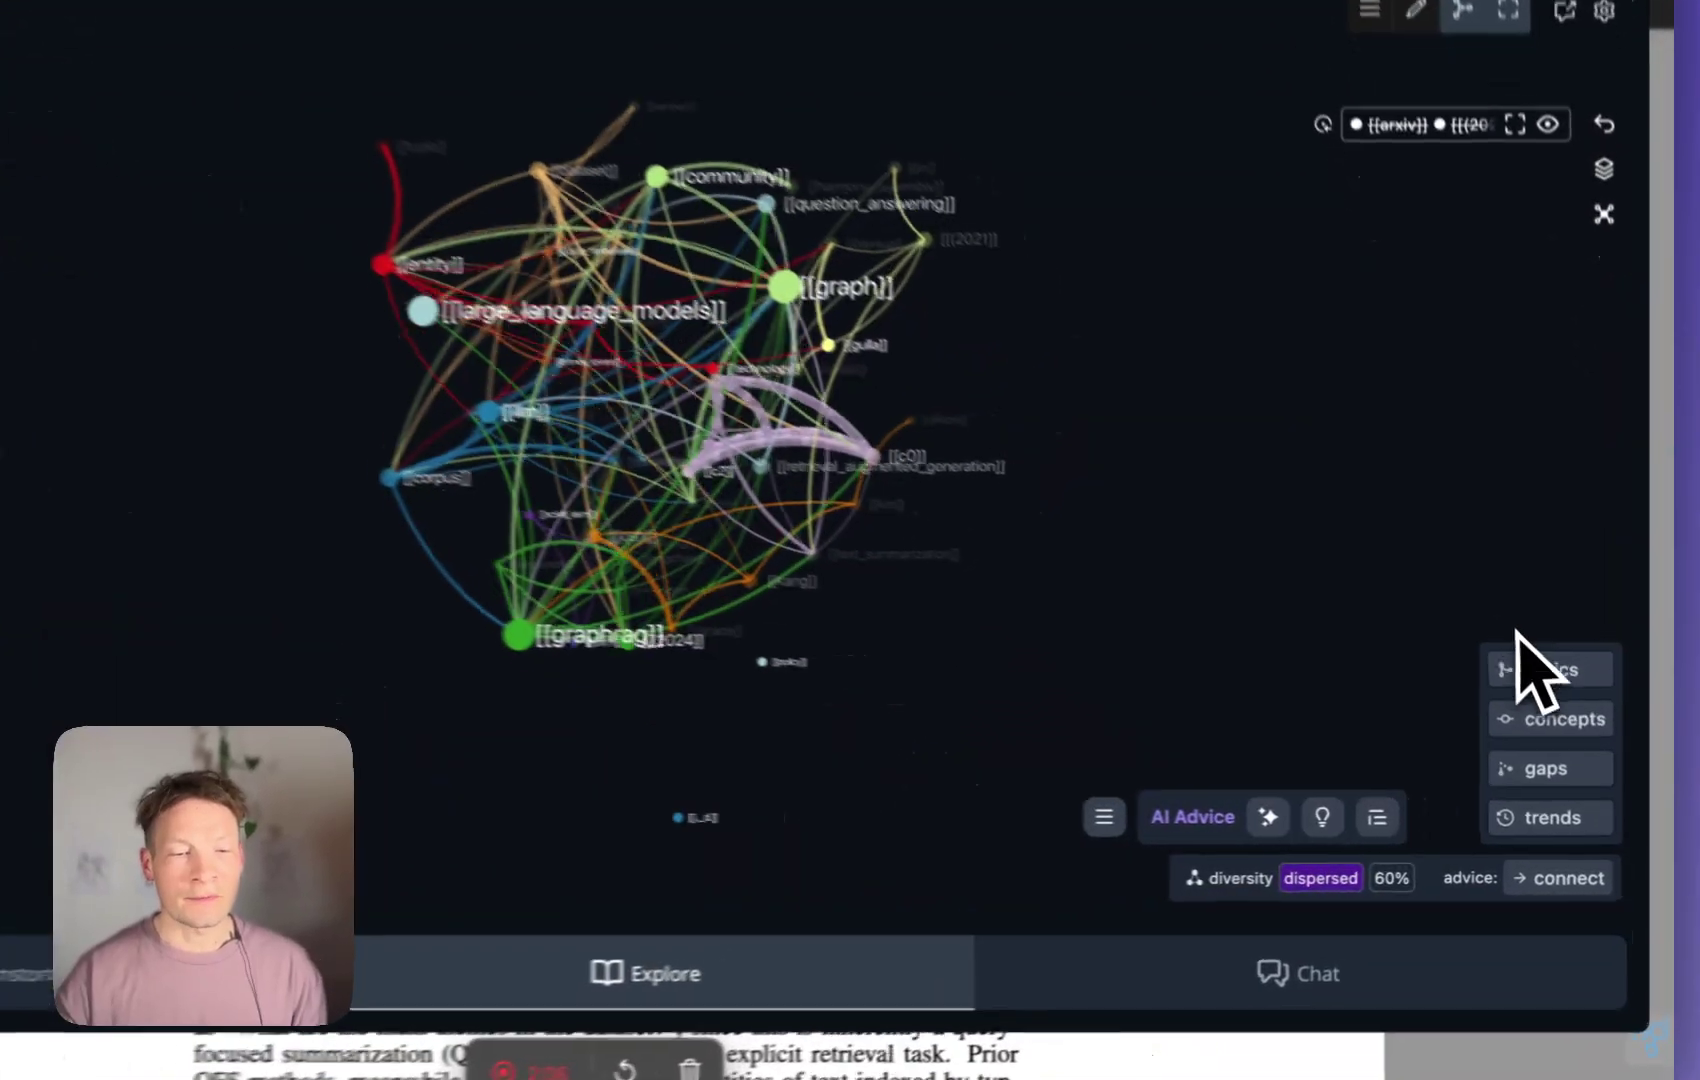
- List the graph's main topics, isolate the Language Models cluster and restore the full graph
left_click(1578, 713)
left_click(1185, 787)
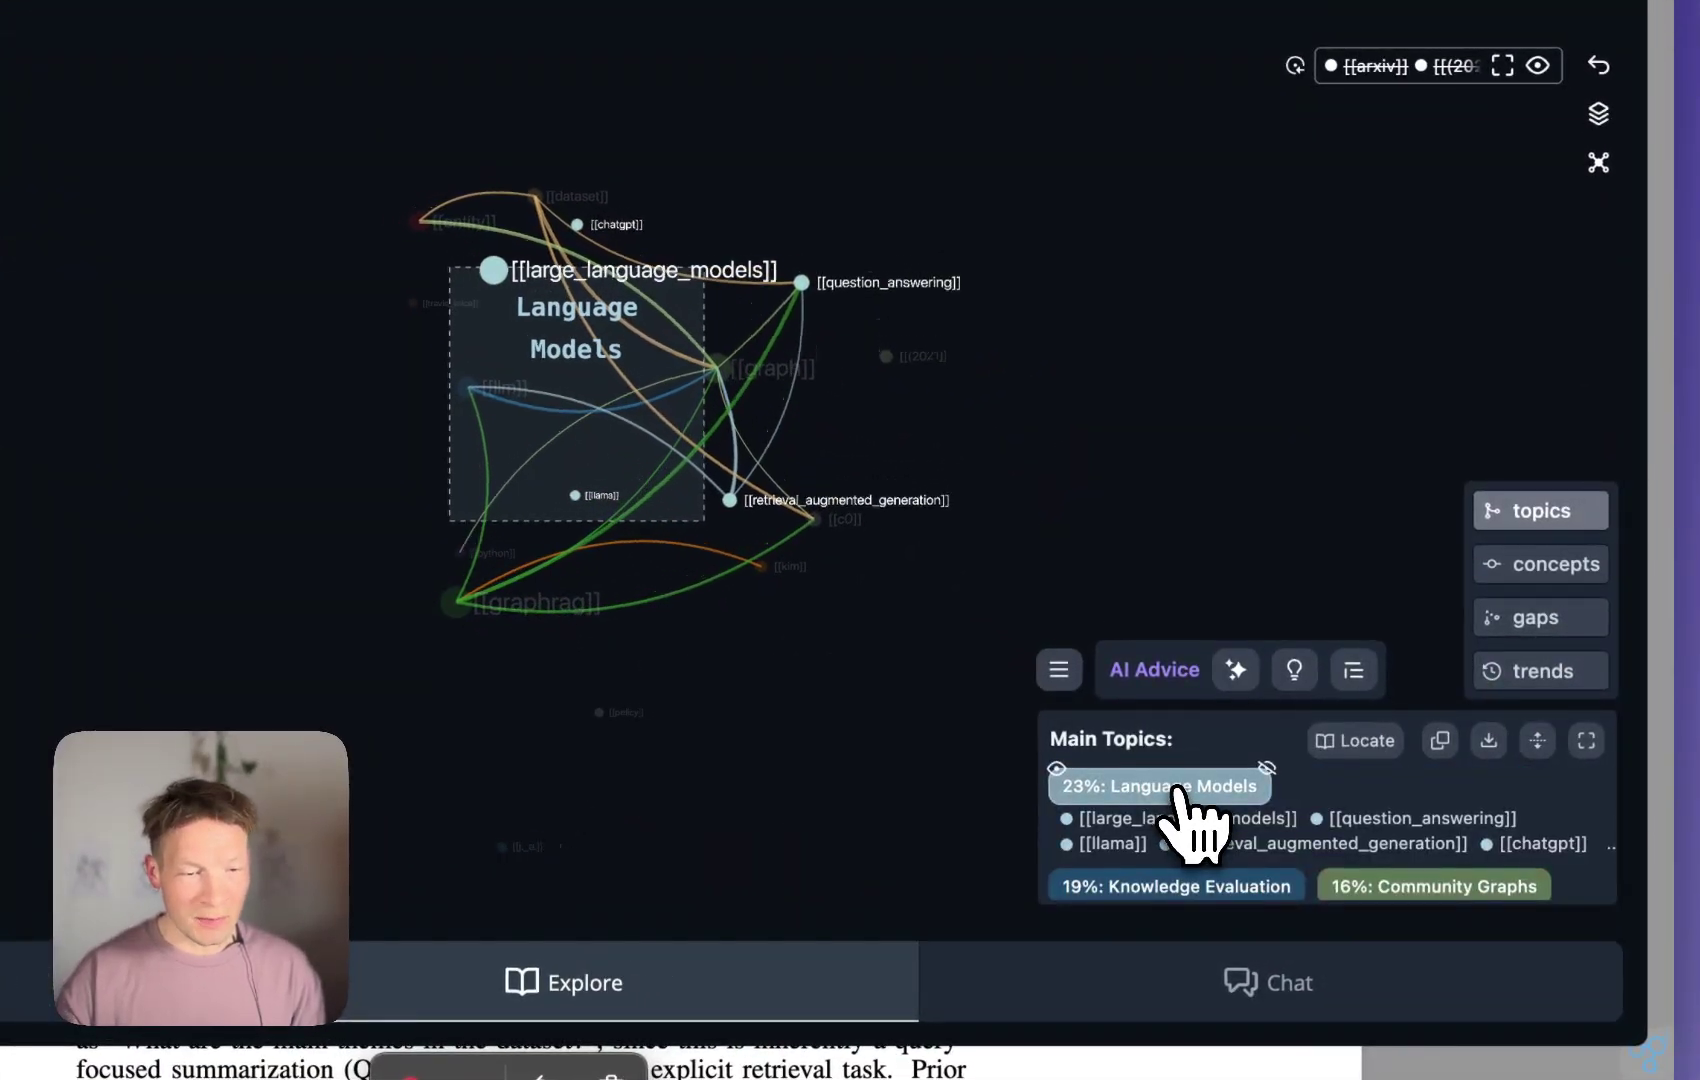
left_click(1228, 790)
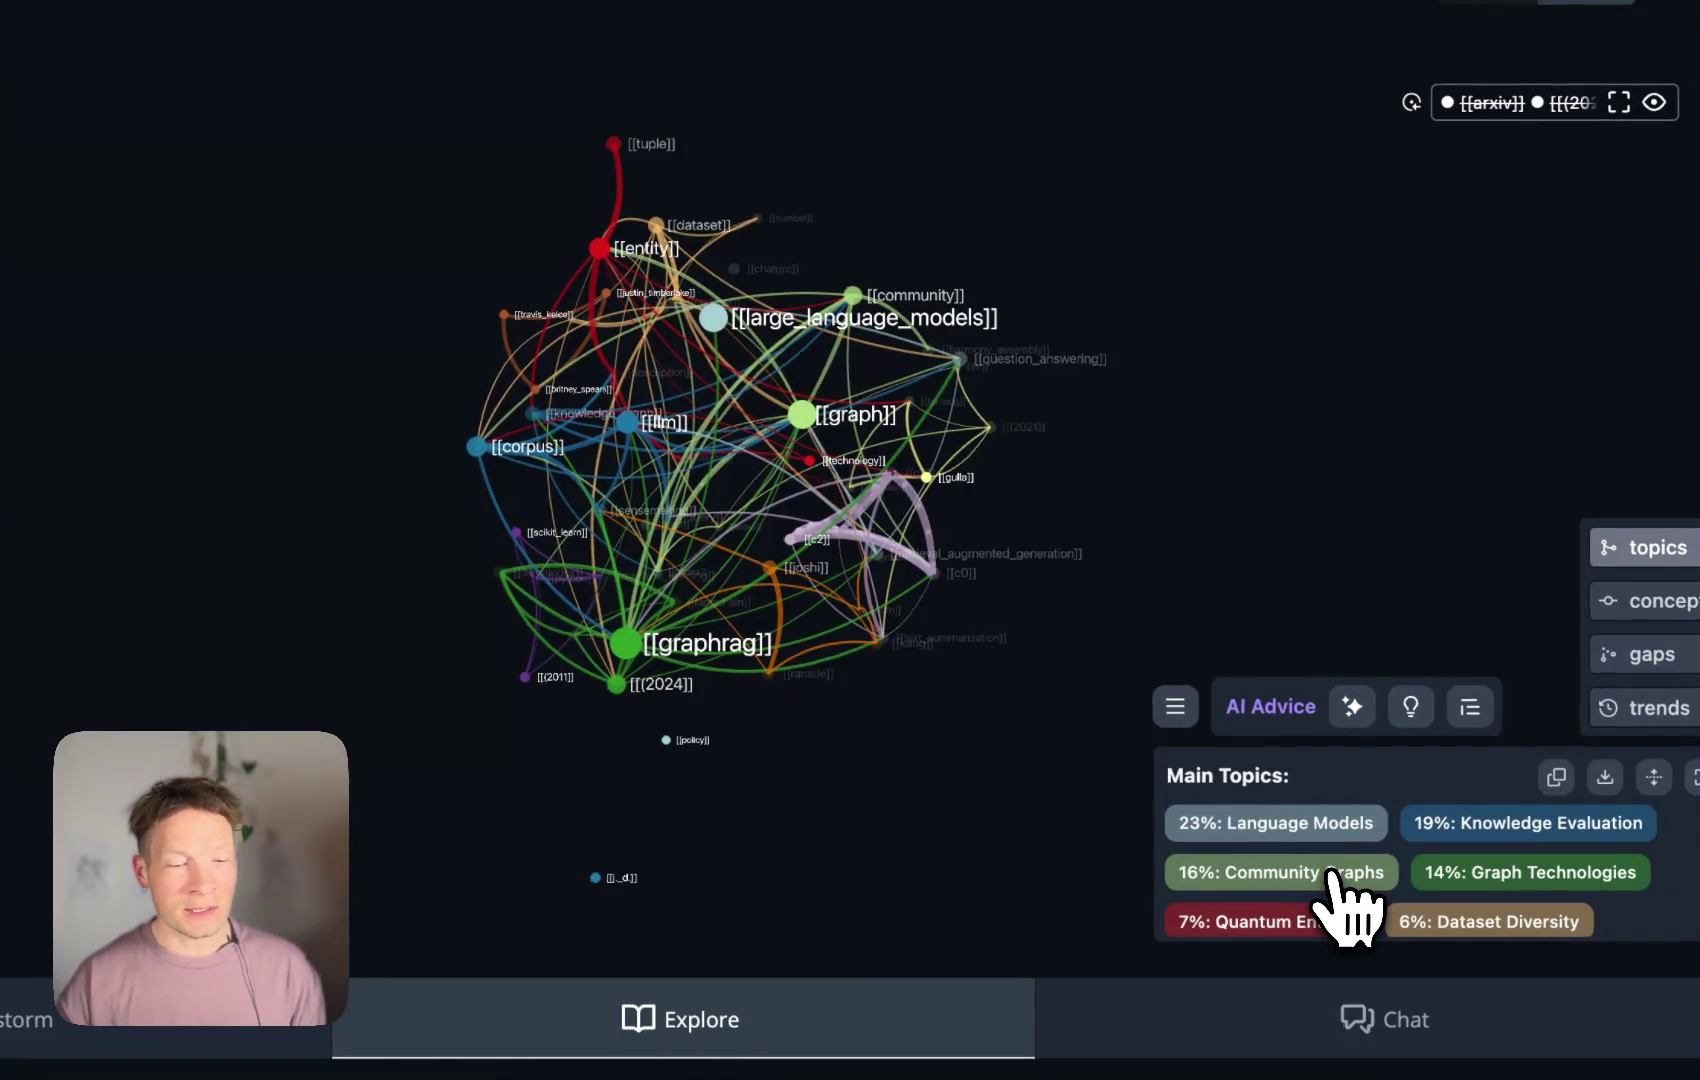
- Isolate the Community Graphs topic, read the related text excerpts, and close them to view the whole graph again
left_click(1212, 843)
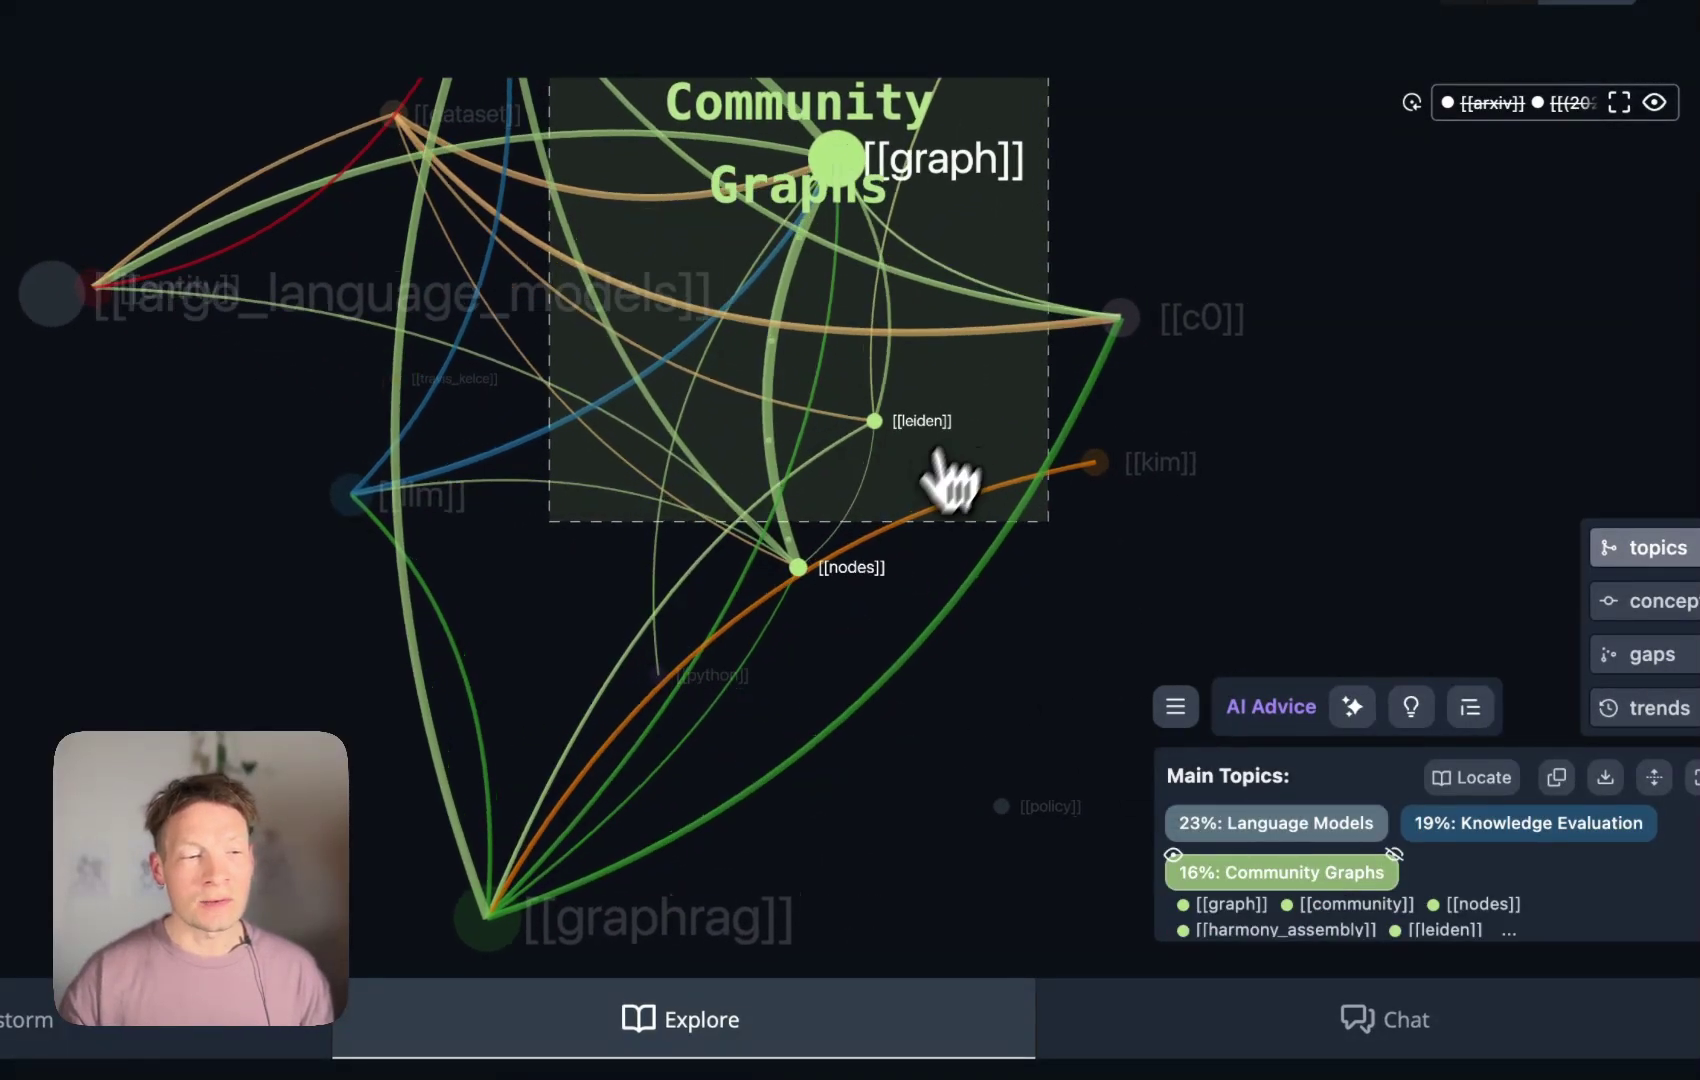
left_click(1190, 712)
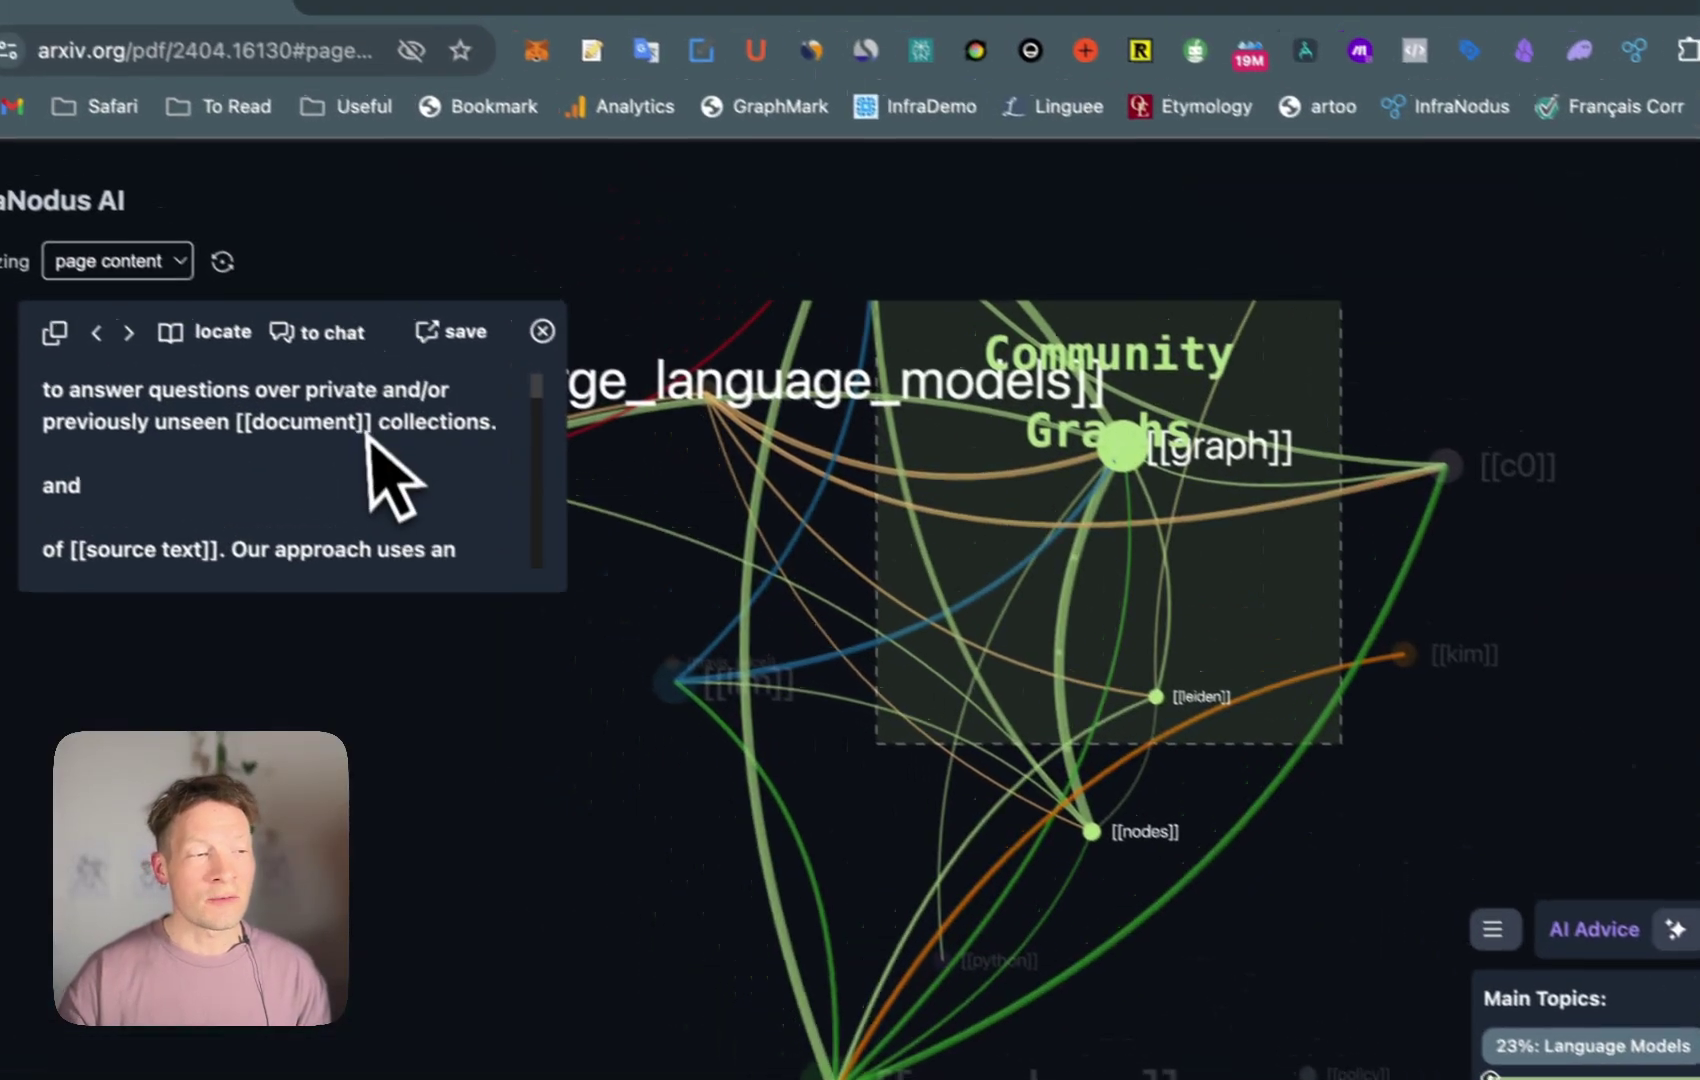
scroll(55, 255, "down", 3)
scroll(390, 480, "up", 3)
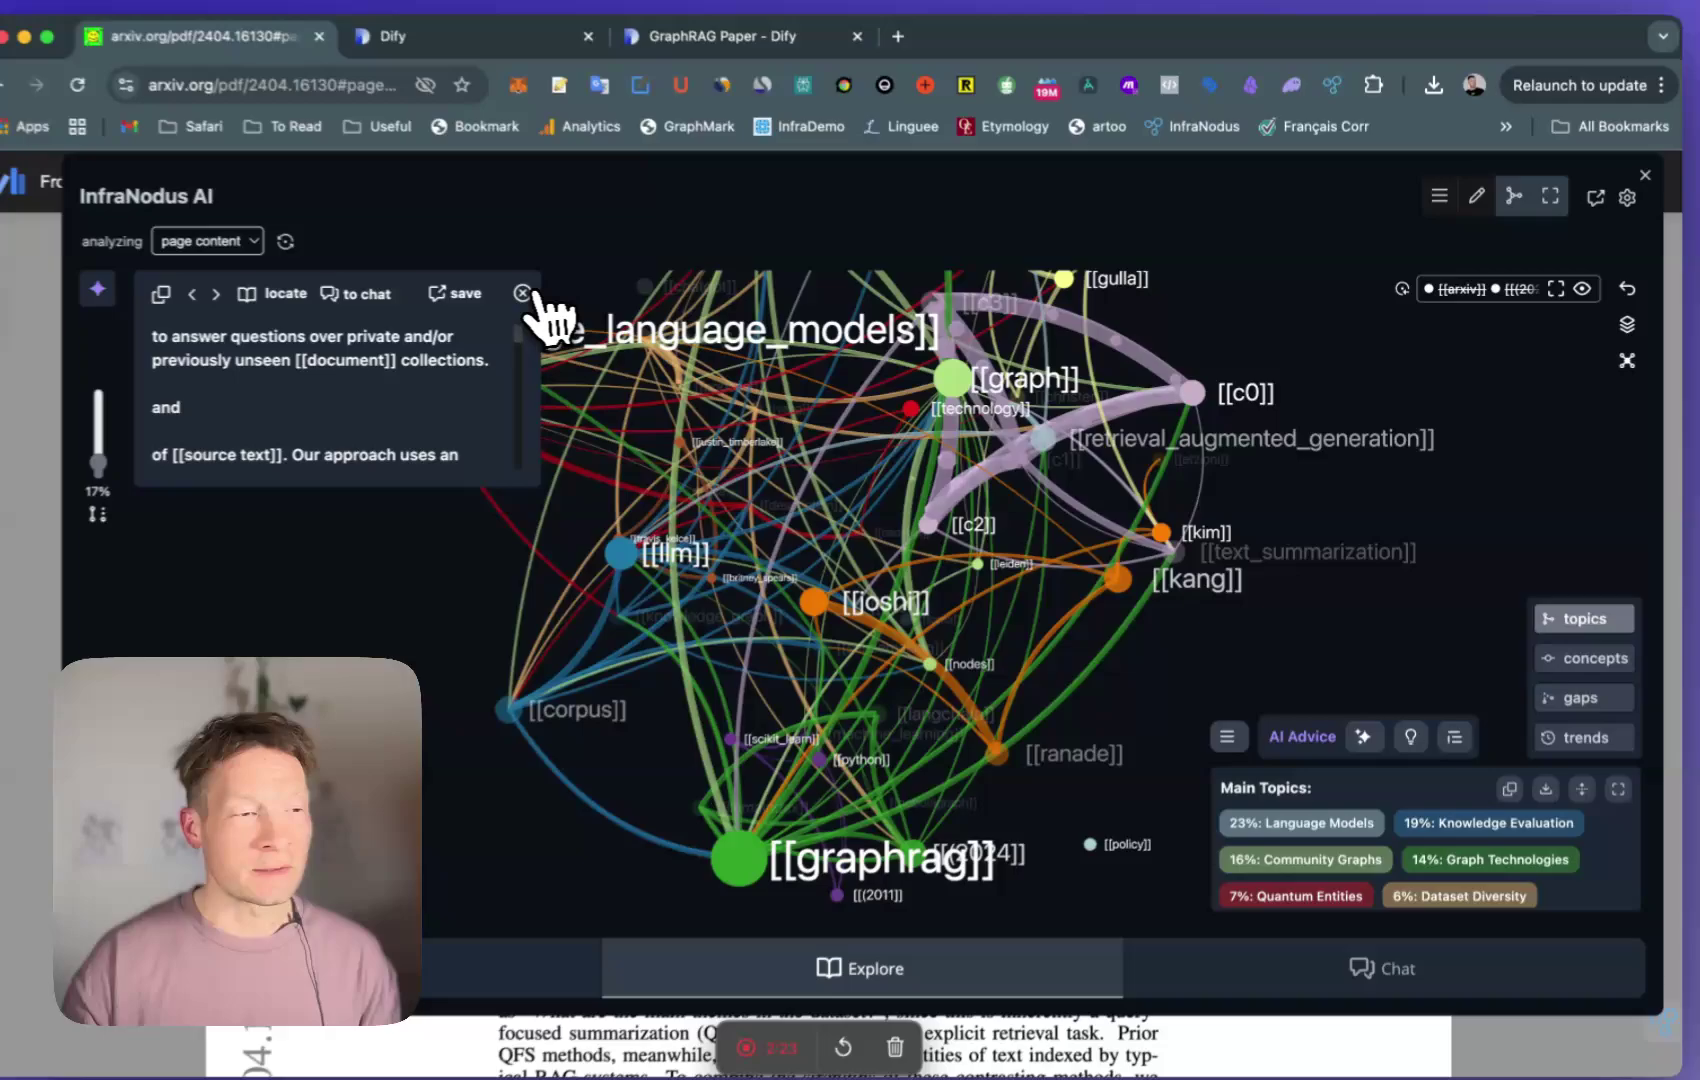
left_click(291, 273)
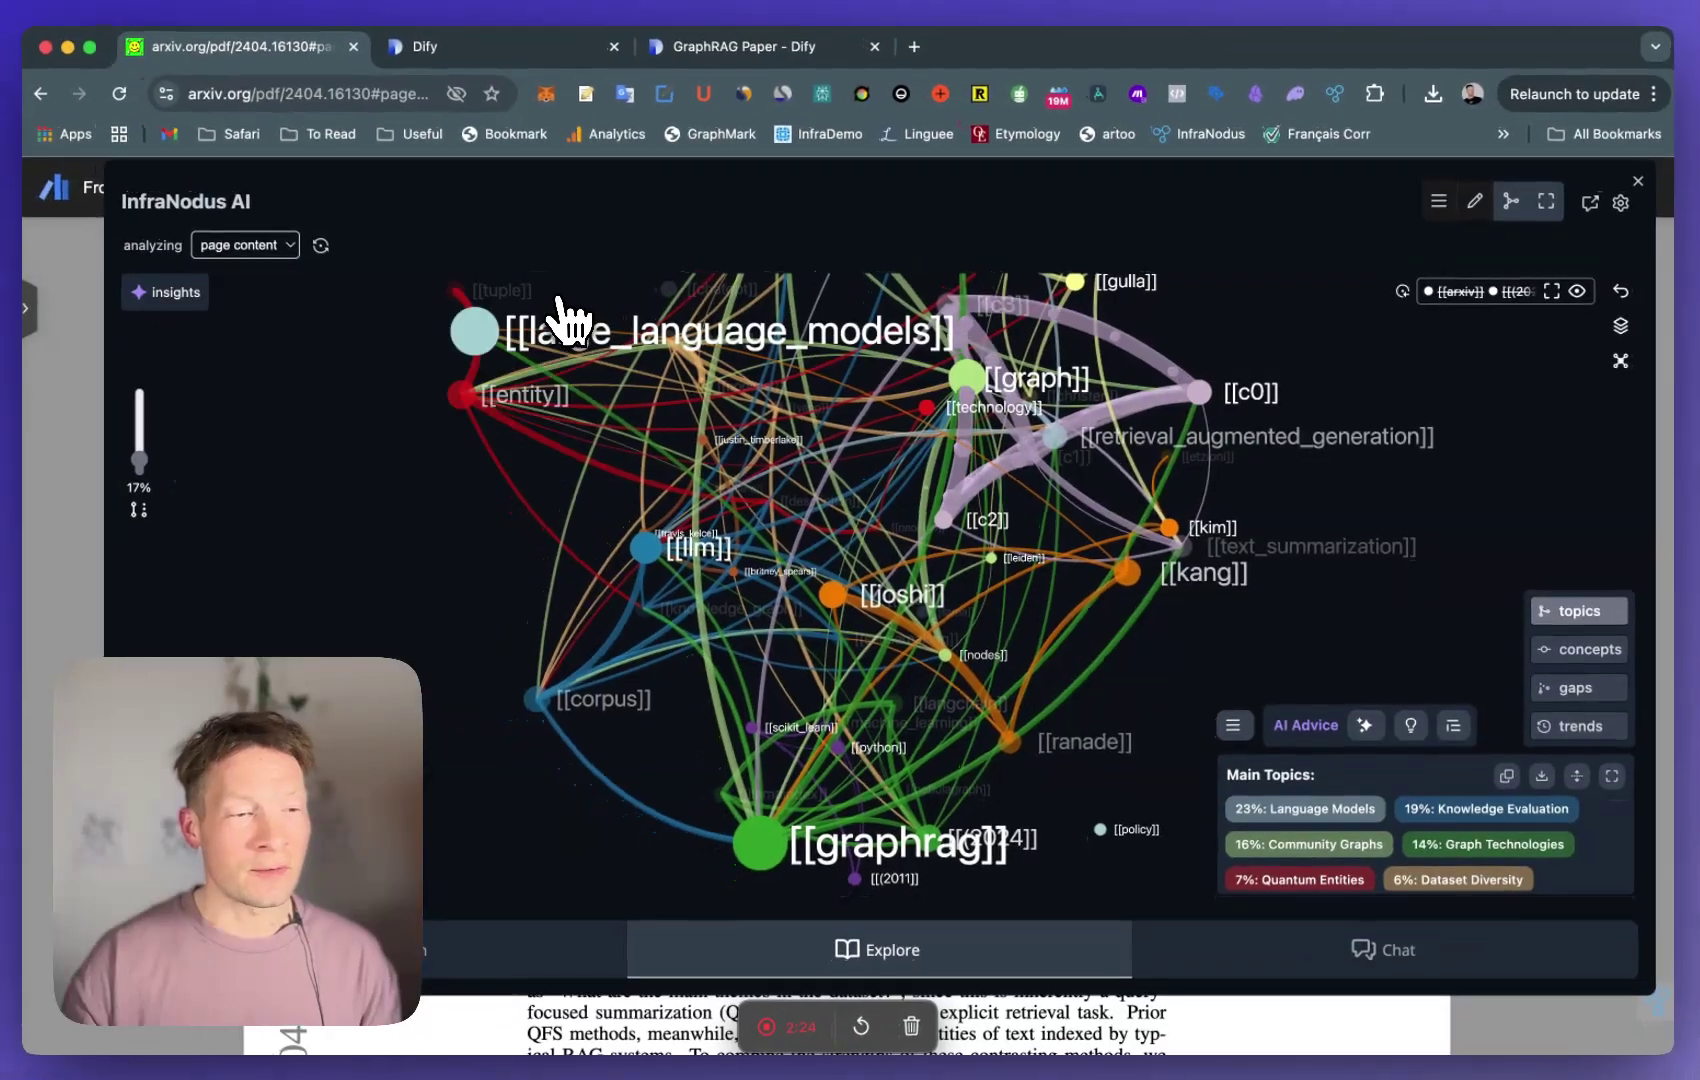
left_click_drag(965, 580, 825, 655)
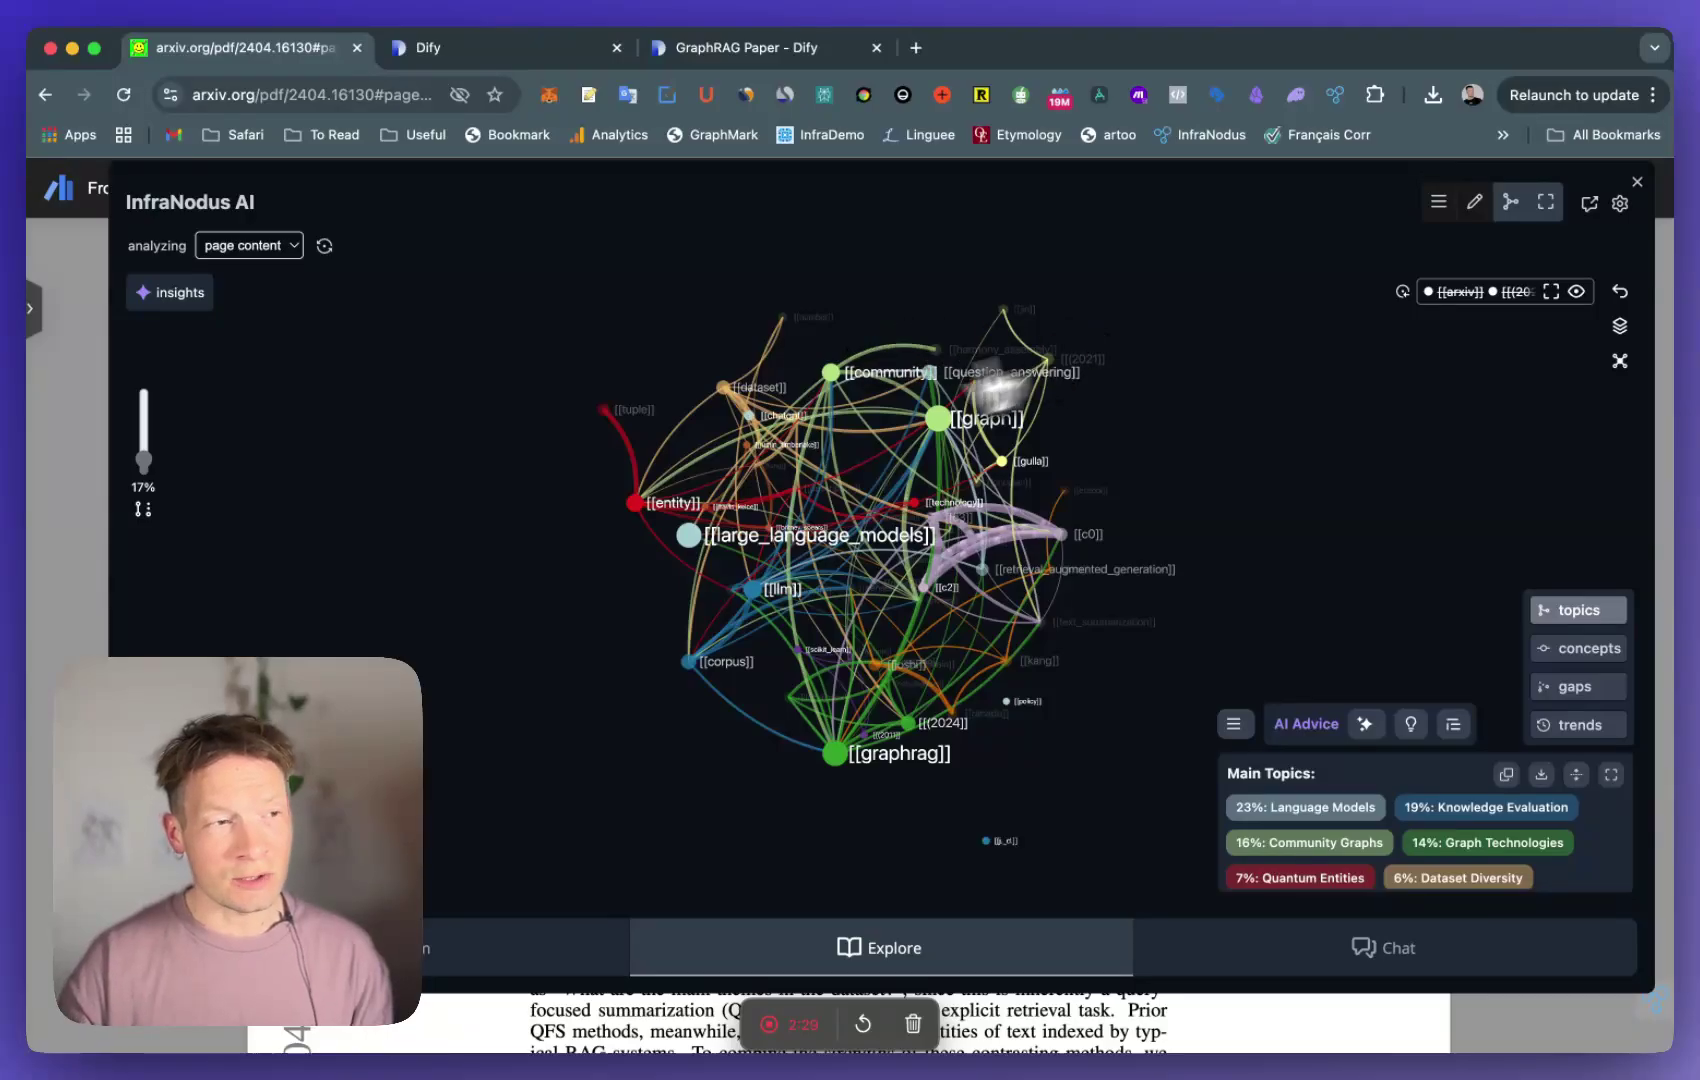
- Switch to Dify and look over the retrieval test page of the 2404.16130v2.pdf knowledge base
left_click(508, 46)
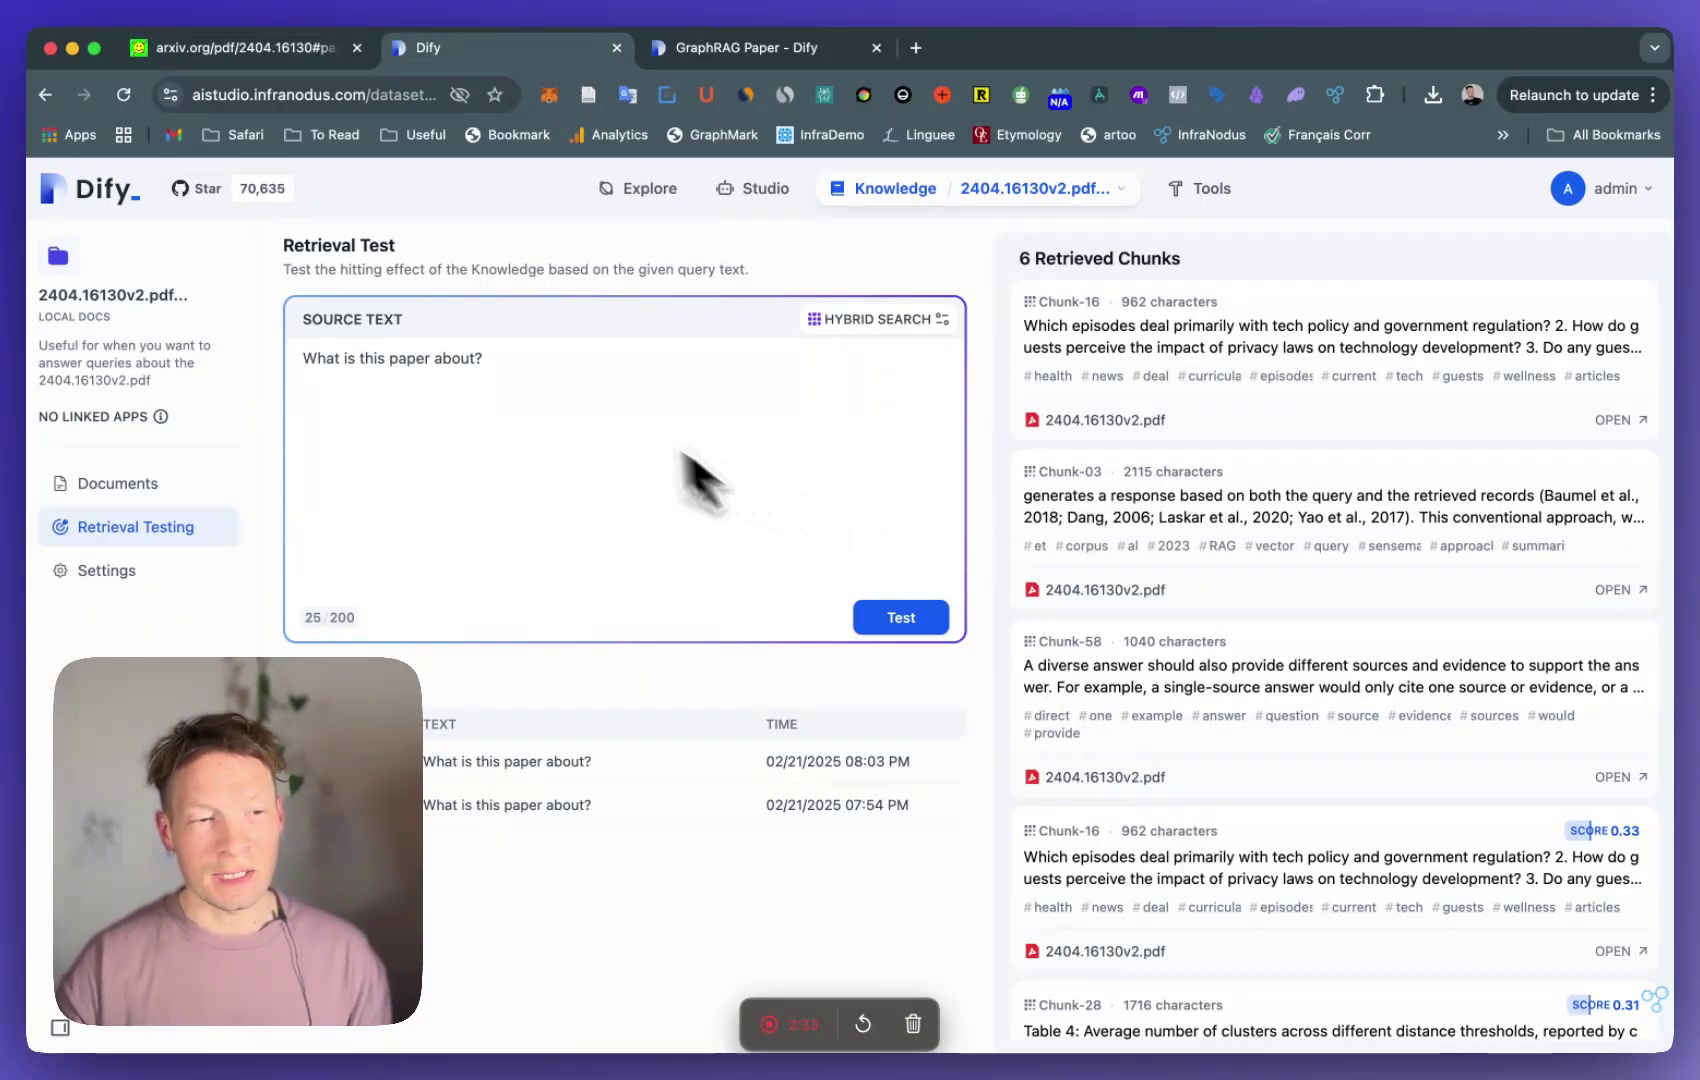
scroll(1063, 805, "down", 3)
scroll(1058, 800, "up", 3)
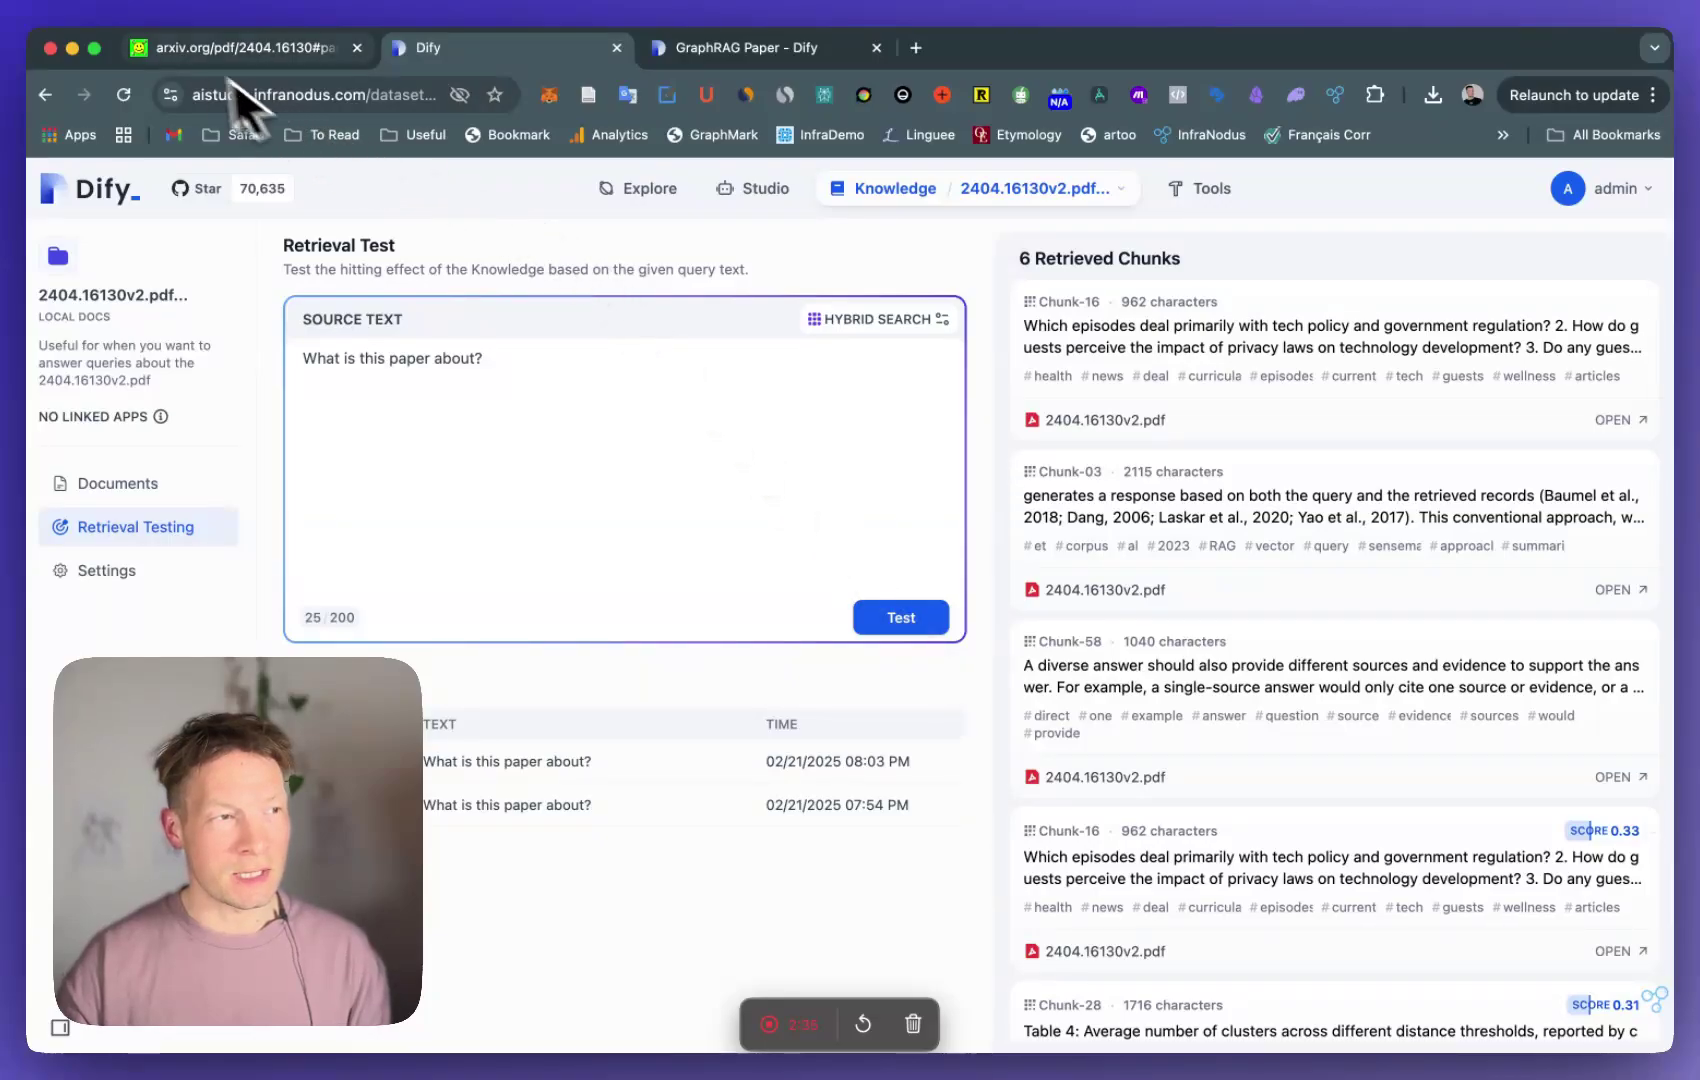
- Return to the arXiv paper, clear the Text Summarization topic highlight and shrink the graph to the side panel
left_click(256, 54)
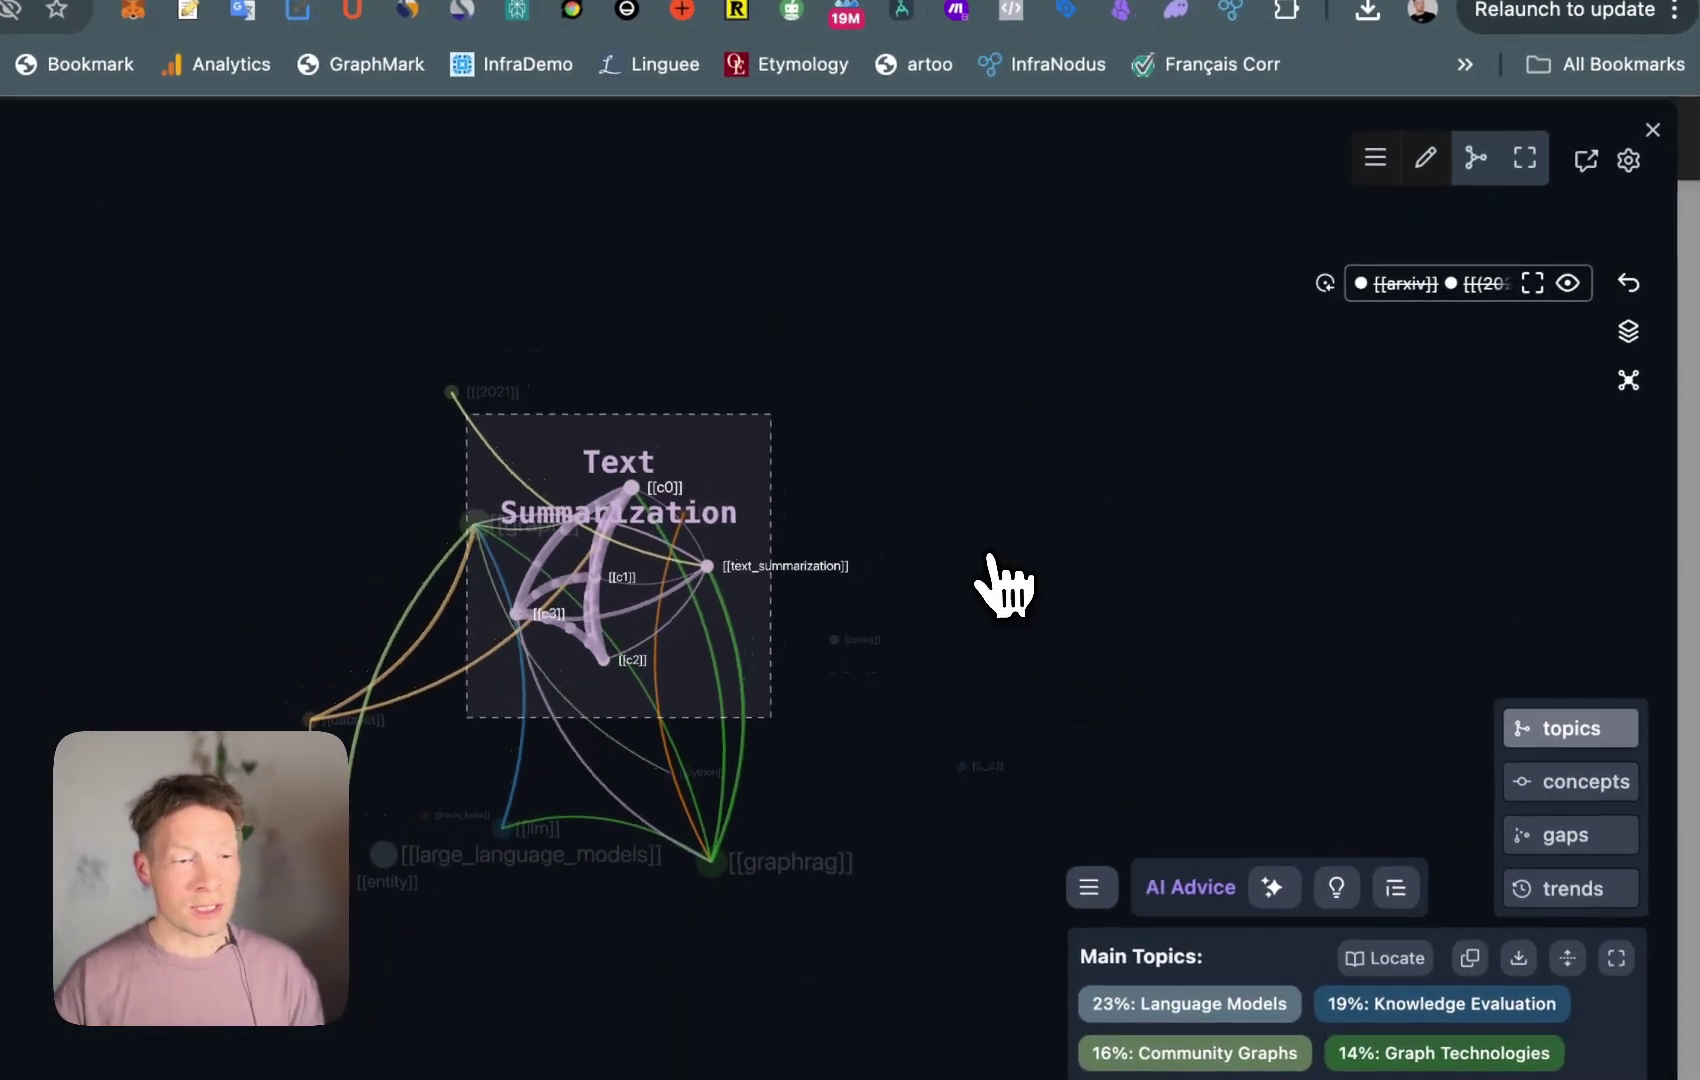
left_click(1003, 590)
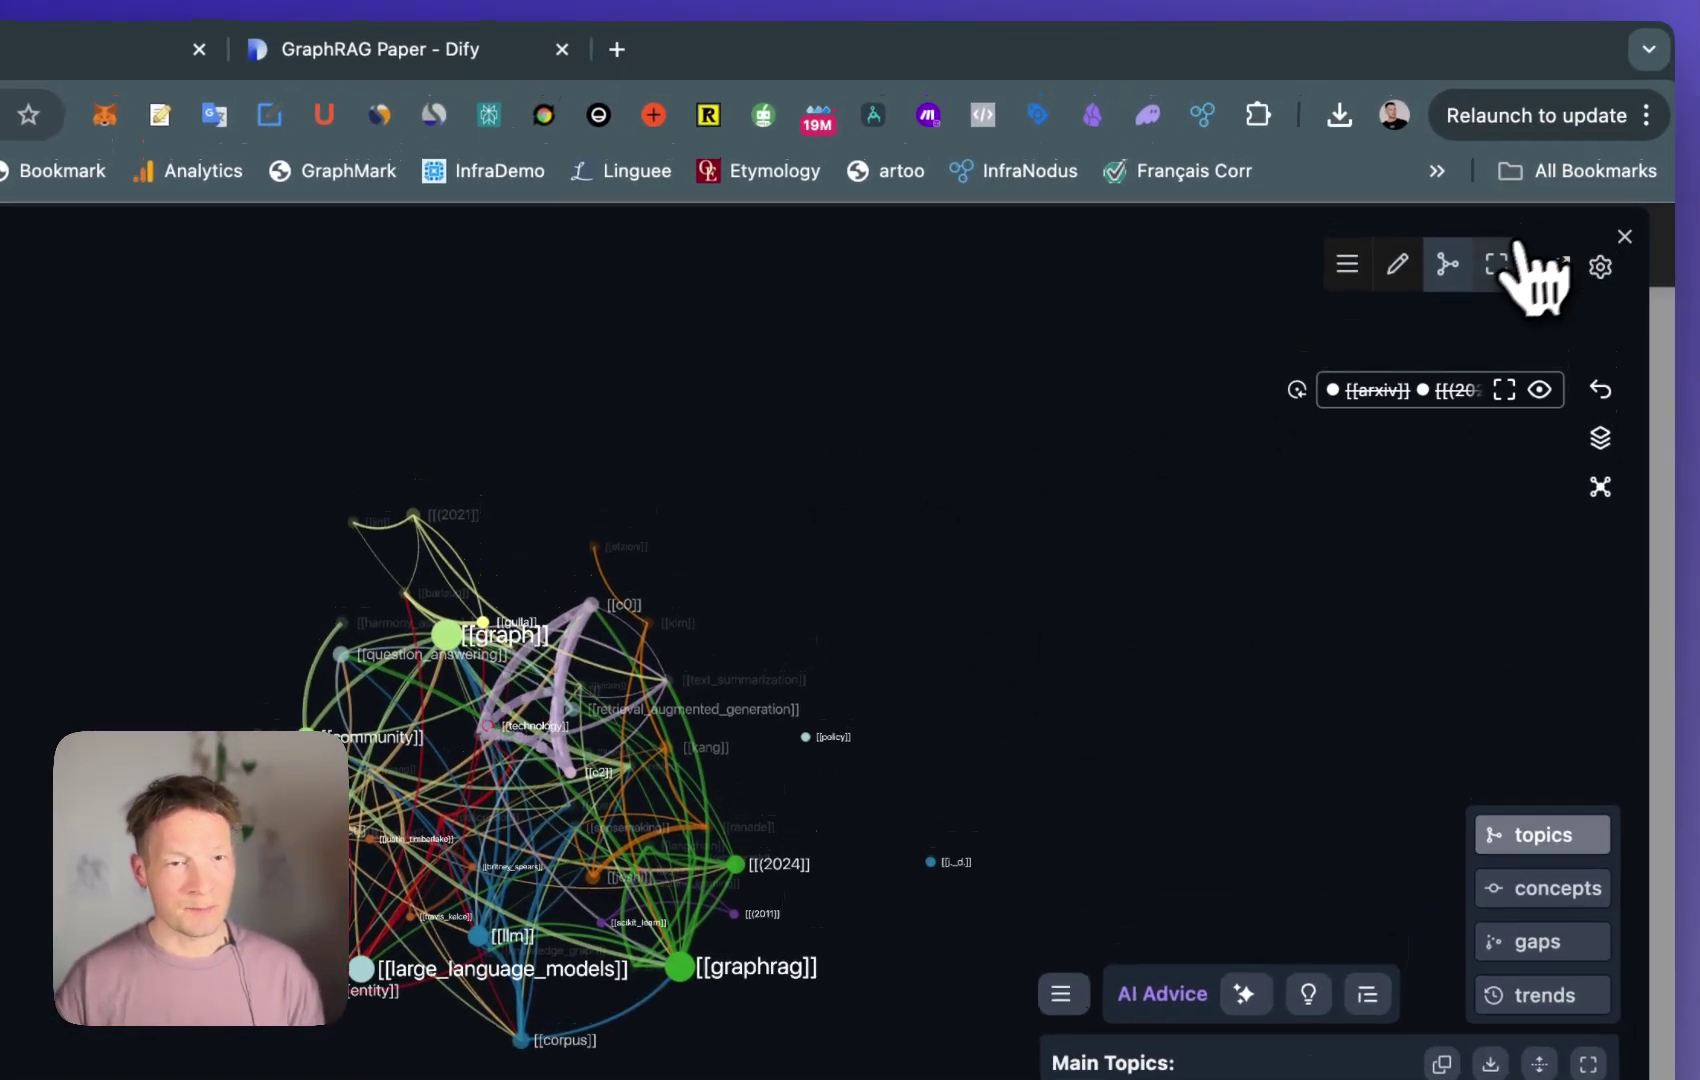
left_click(1524, 157)
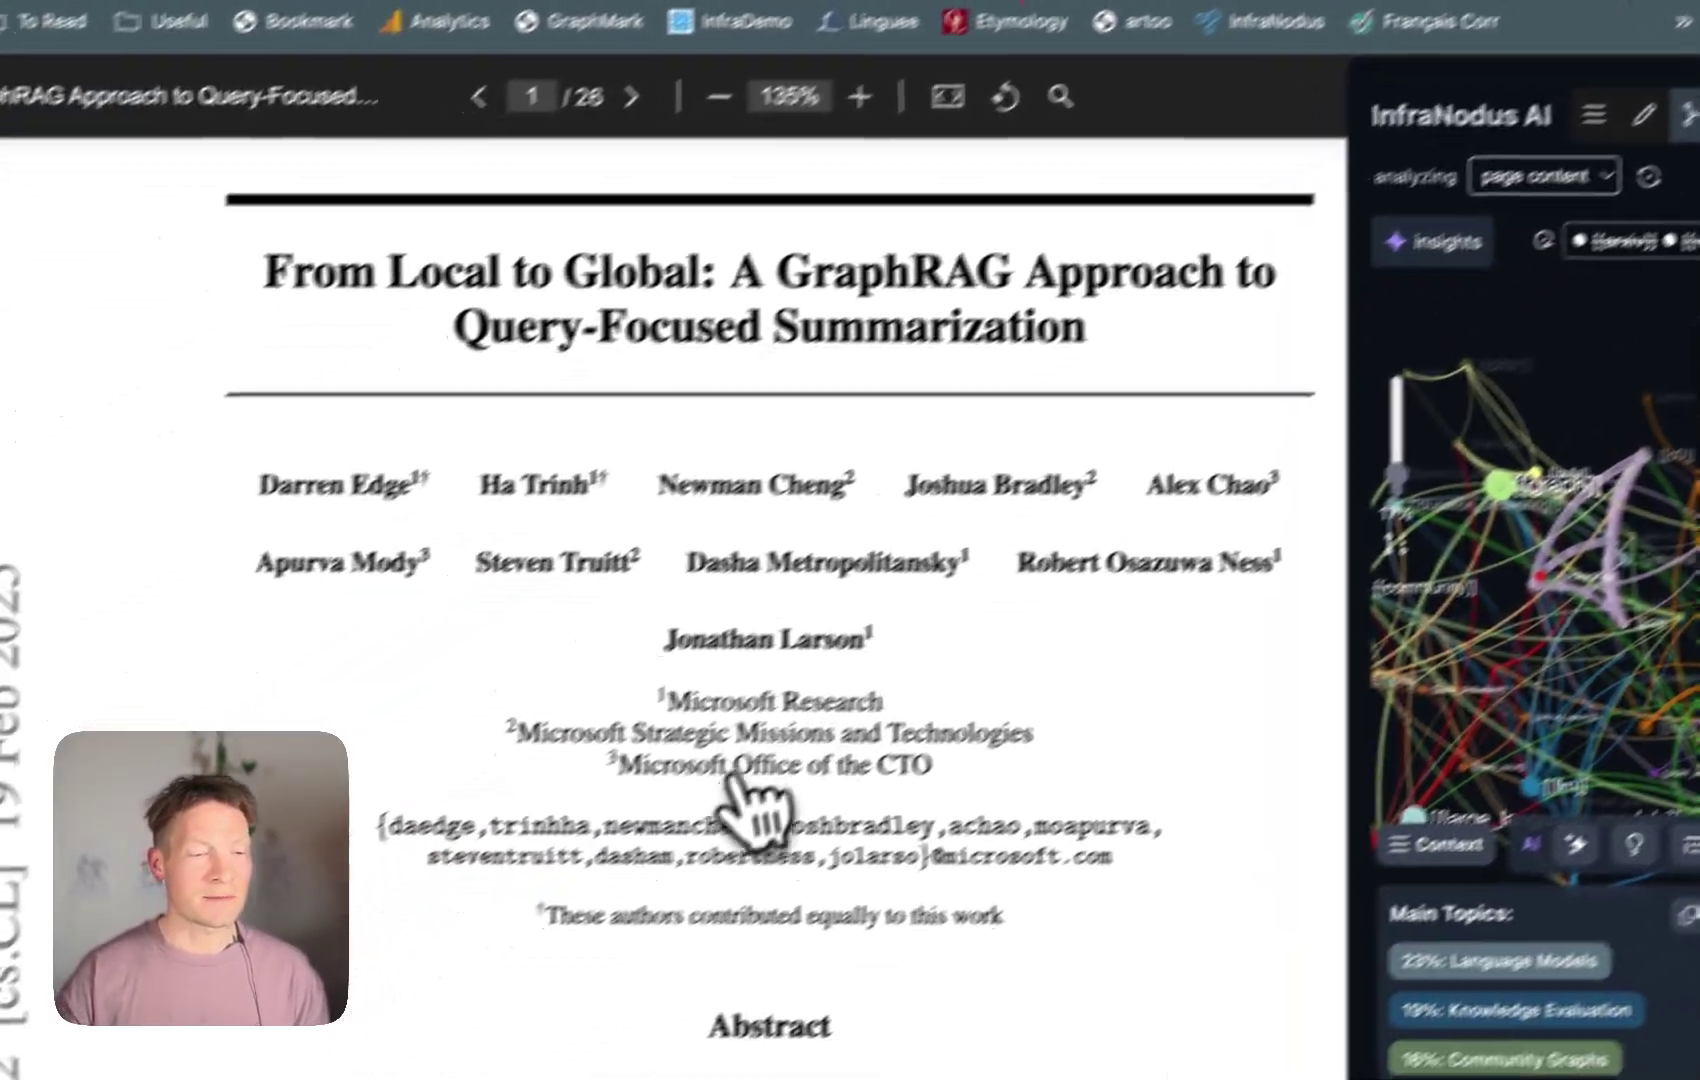
- Browse the paper's abstract and introduction beside the topic graph, ending back at the title
scroll(755, 810, "down", 5)
scroll(797, 805, "up", 6)
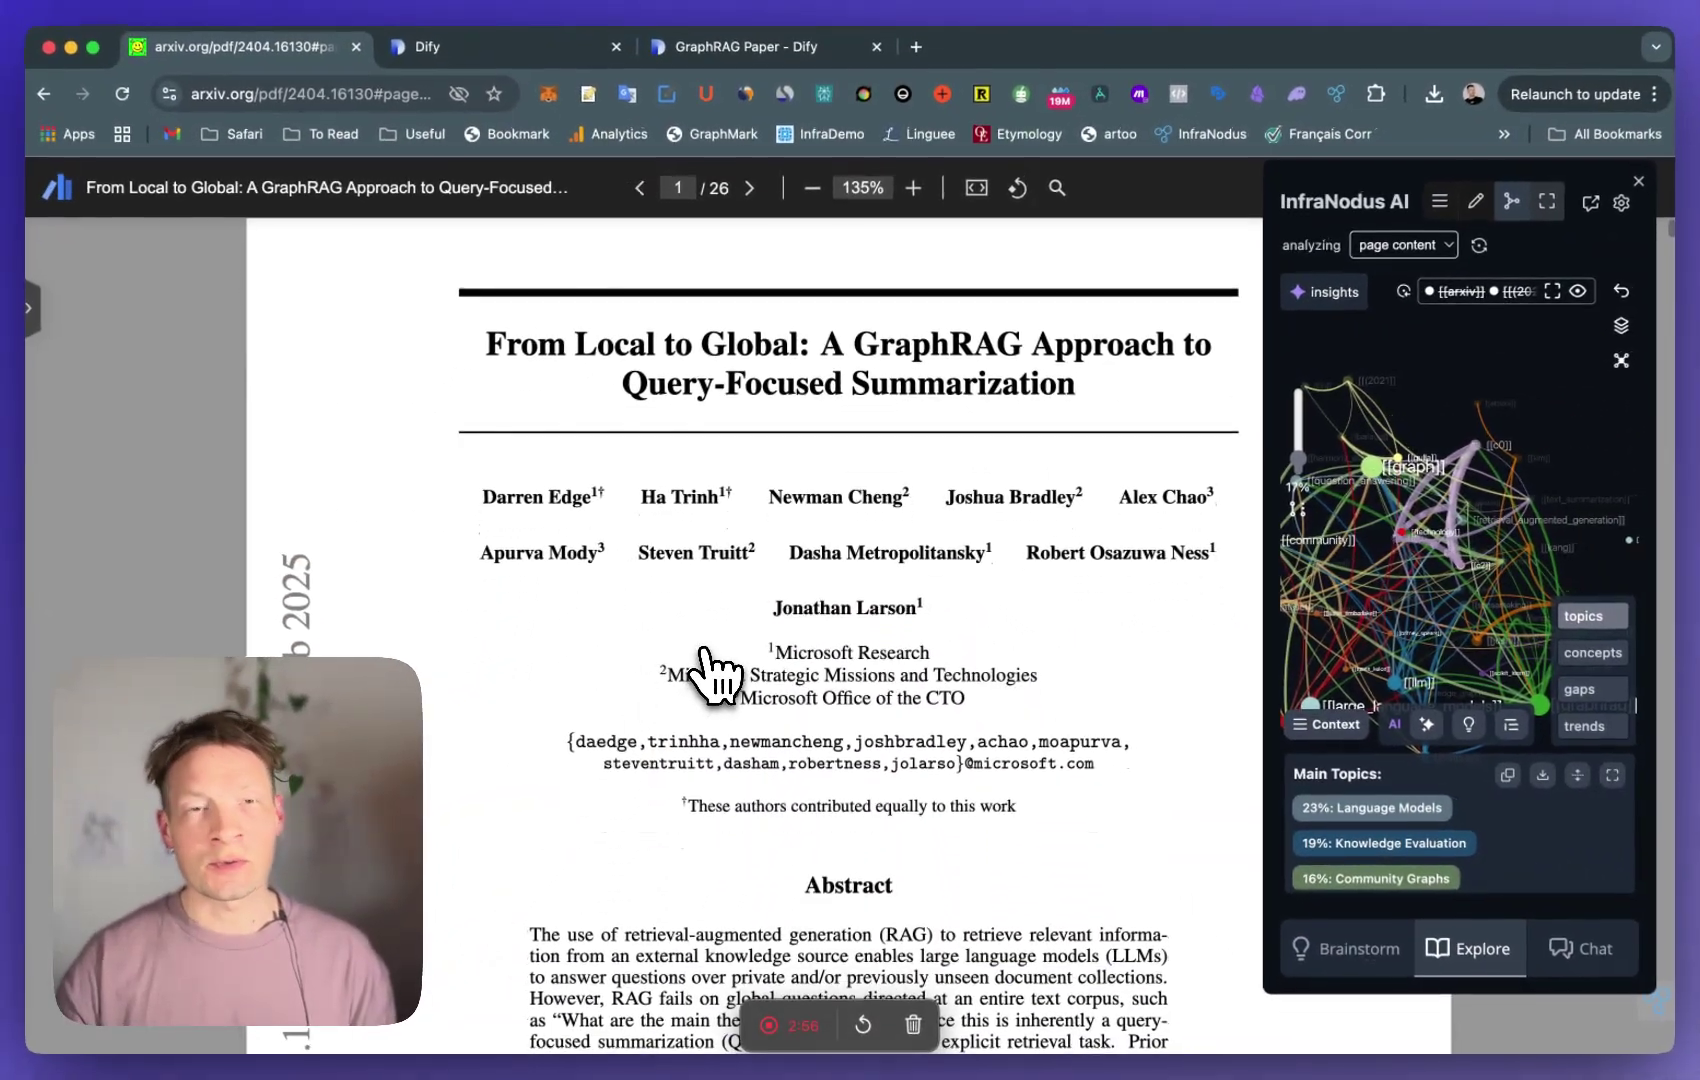
scroll(712, 675, "down", 15)
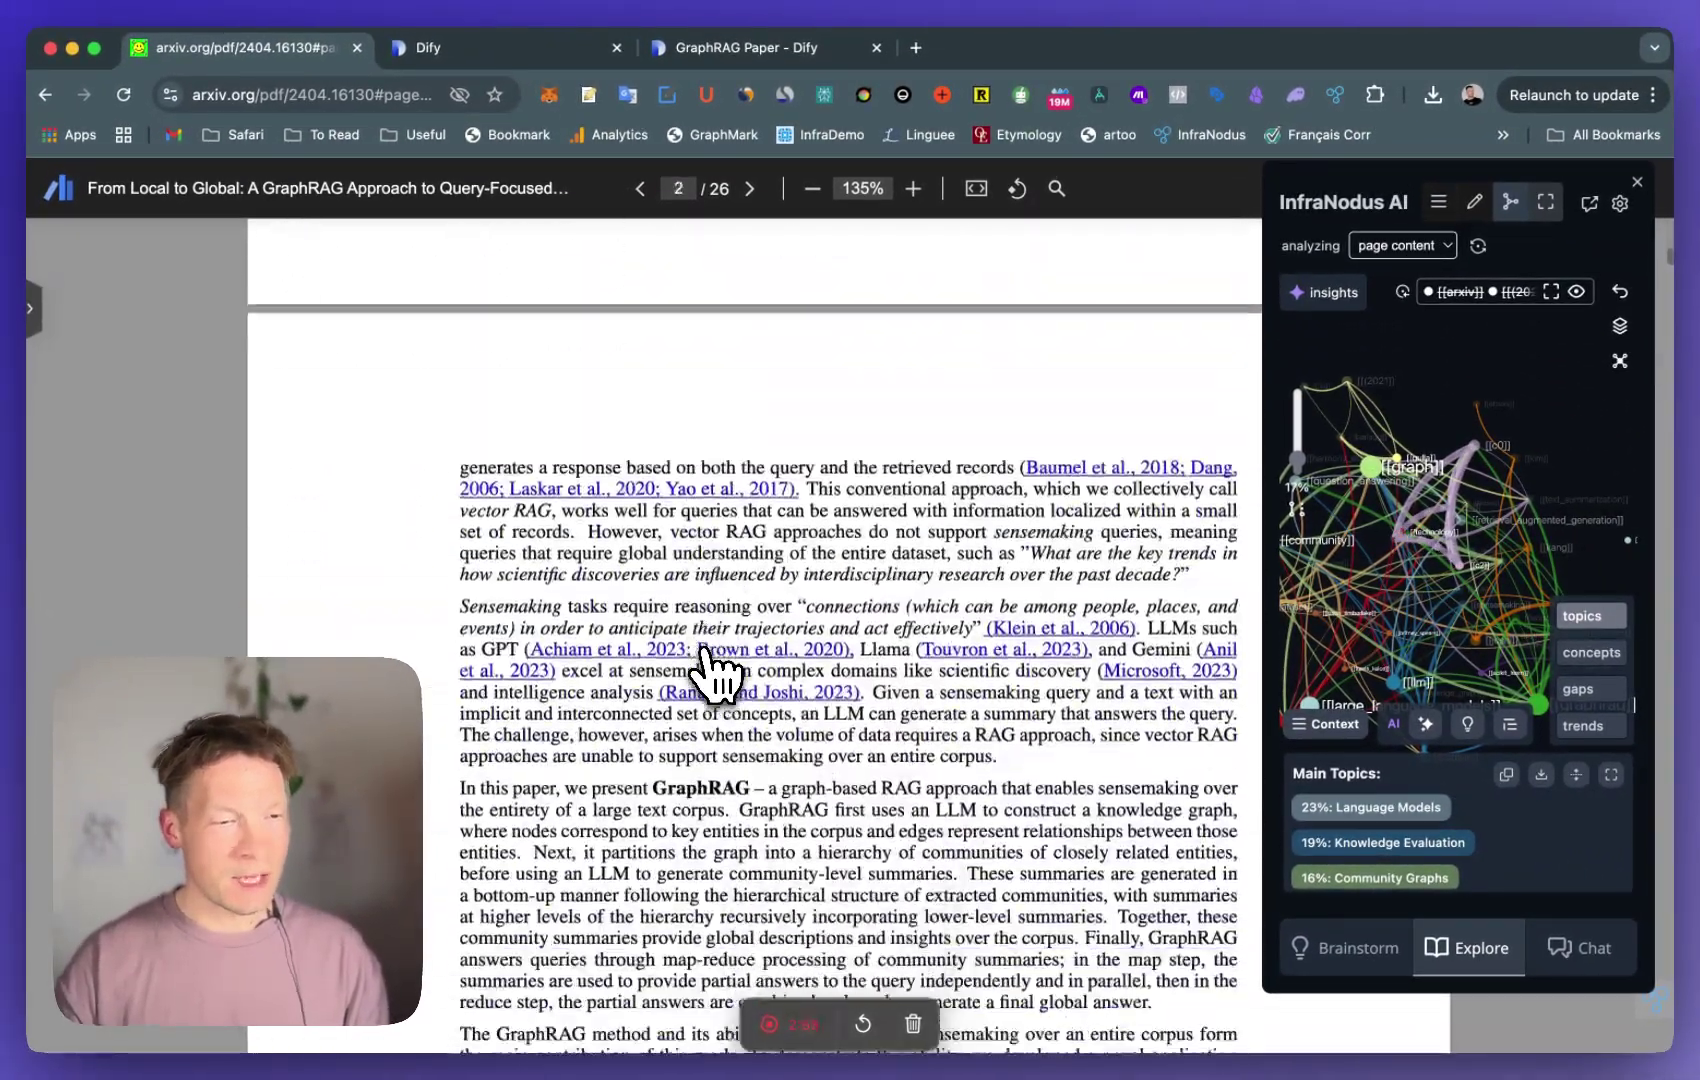
scroll(713, 672, "up", 15)
scroll(716, 677, "up", 4)
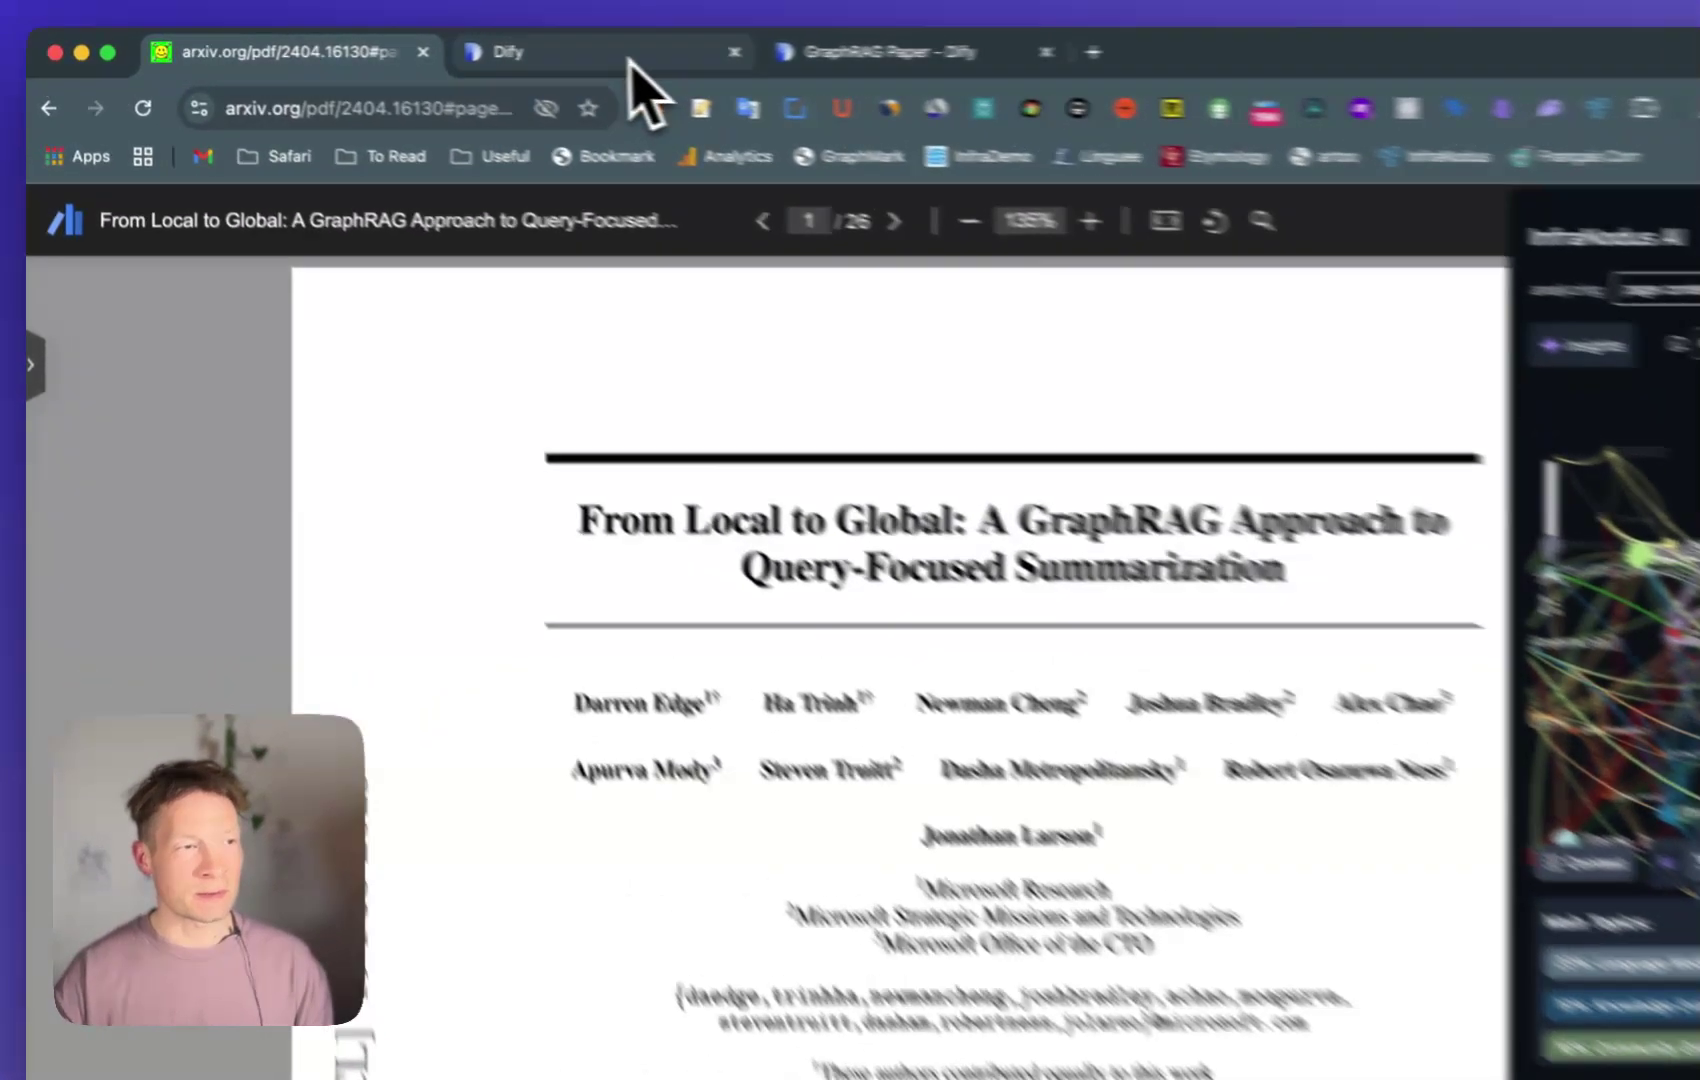
- Switch to Dify and run the retrieval test with the query "What is this paper about?"
left_click(527, 47)
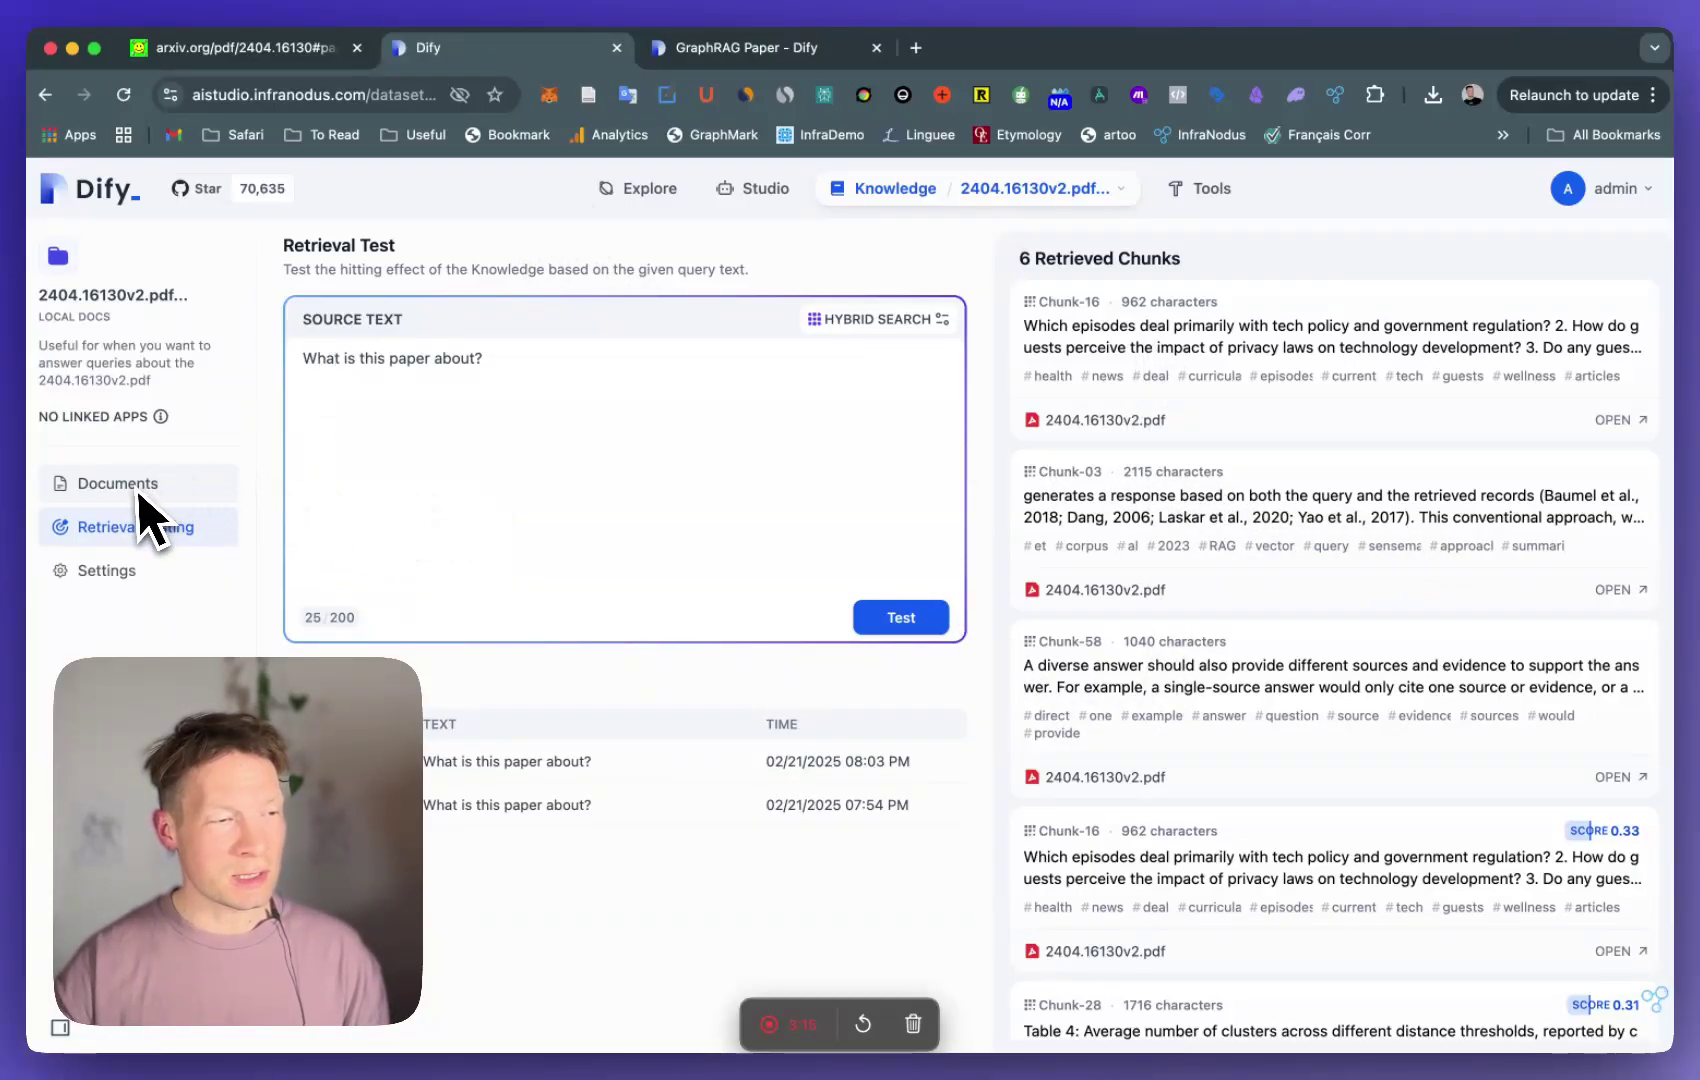
left_click(475, 420)
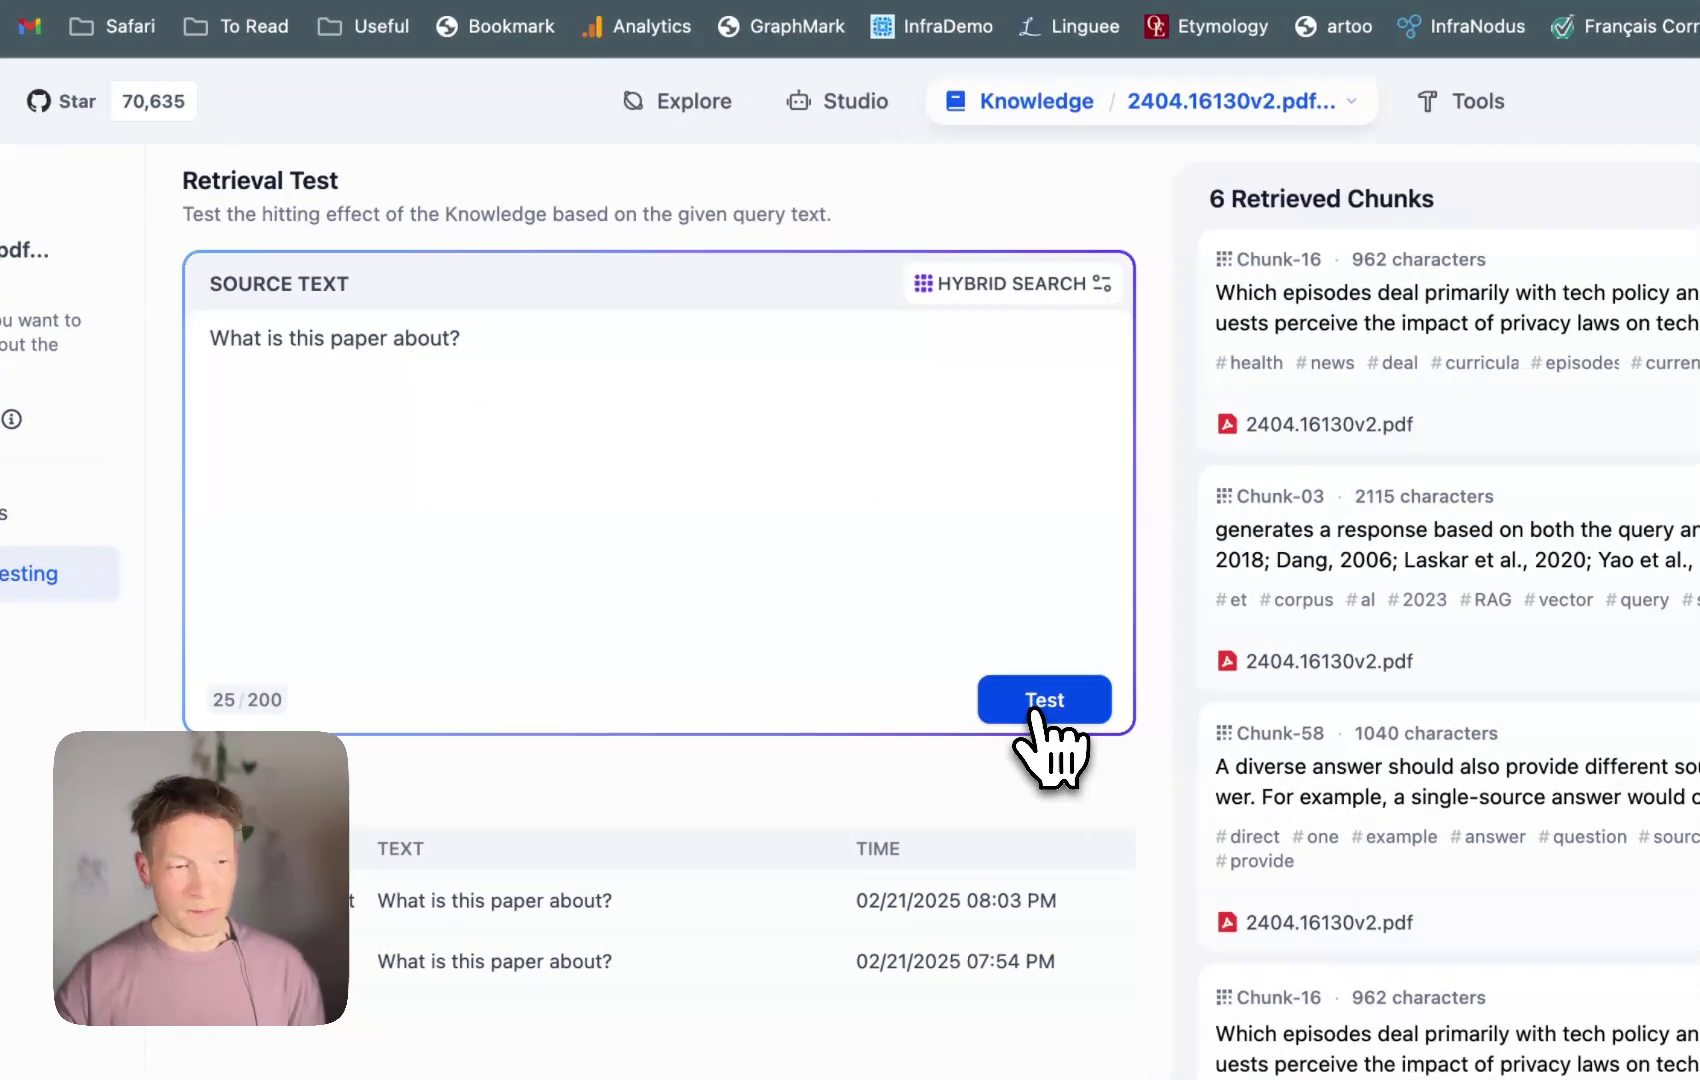
left_click(895, 620)
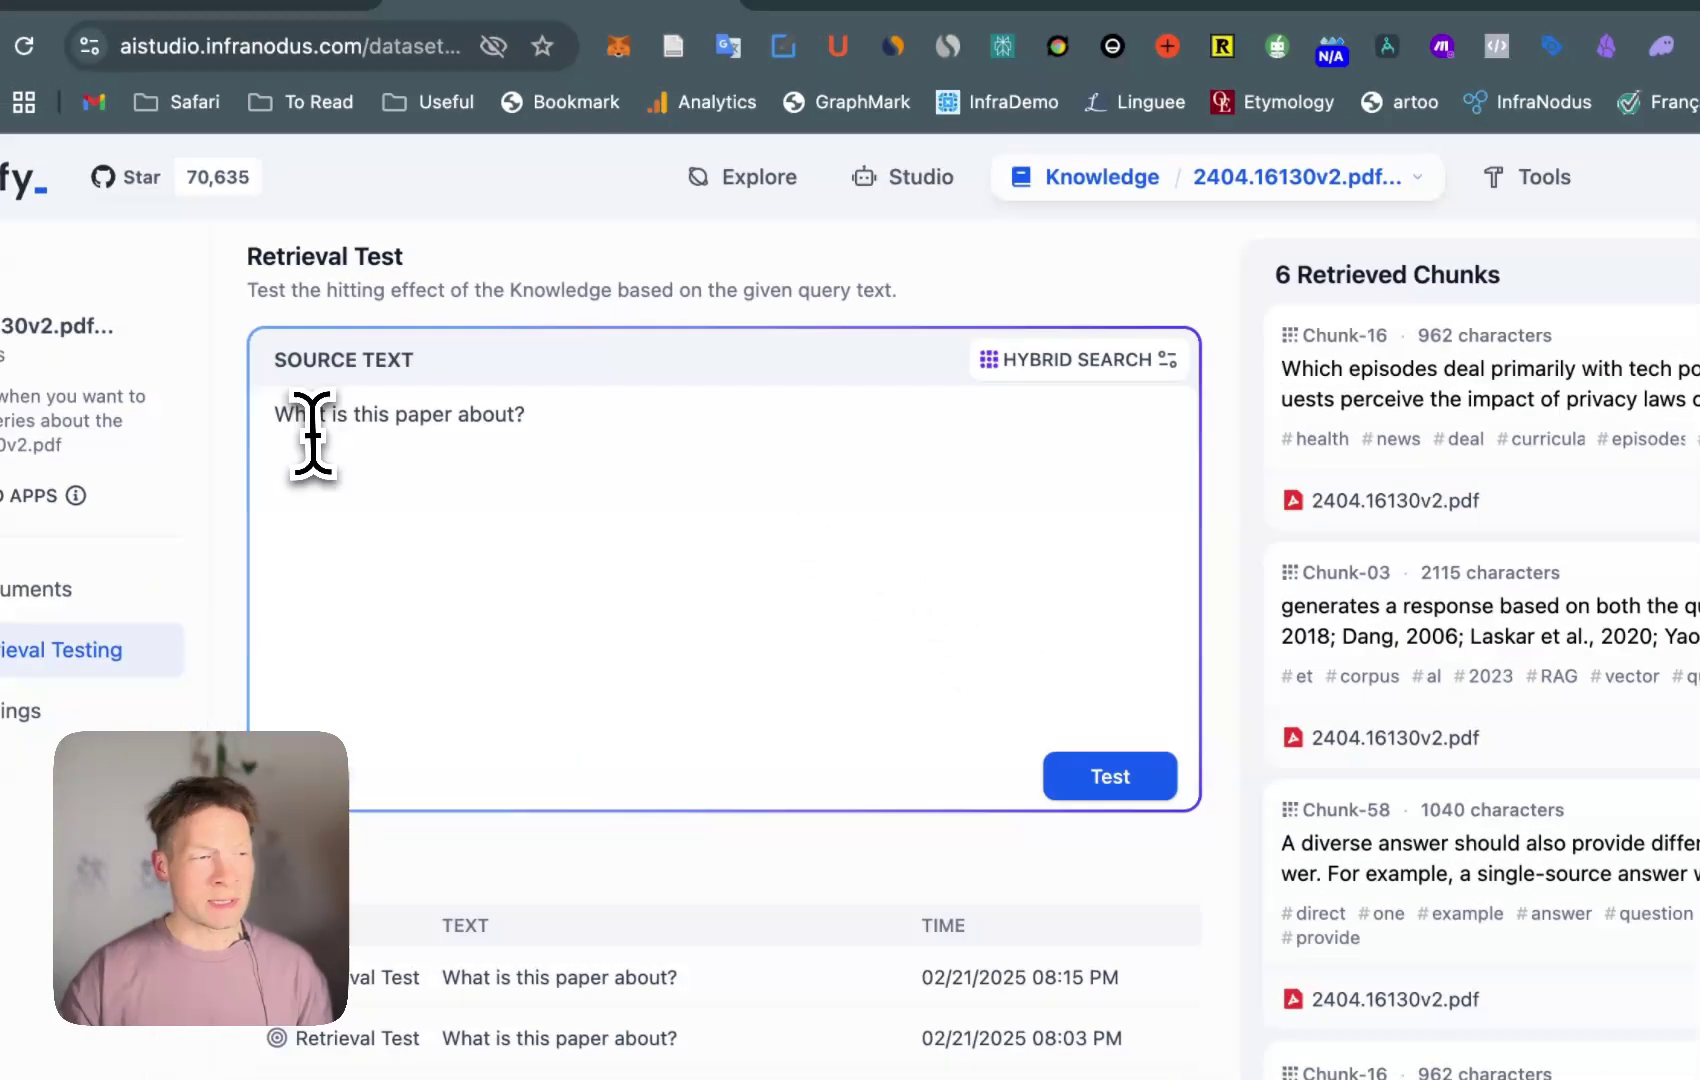
- Mark the whole test query and review the list of retrieved chunks with their scores
triple_click(249, 340)
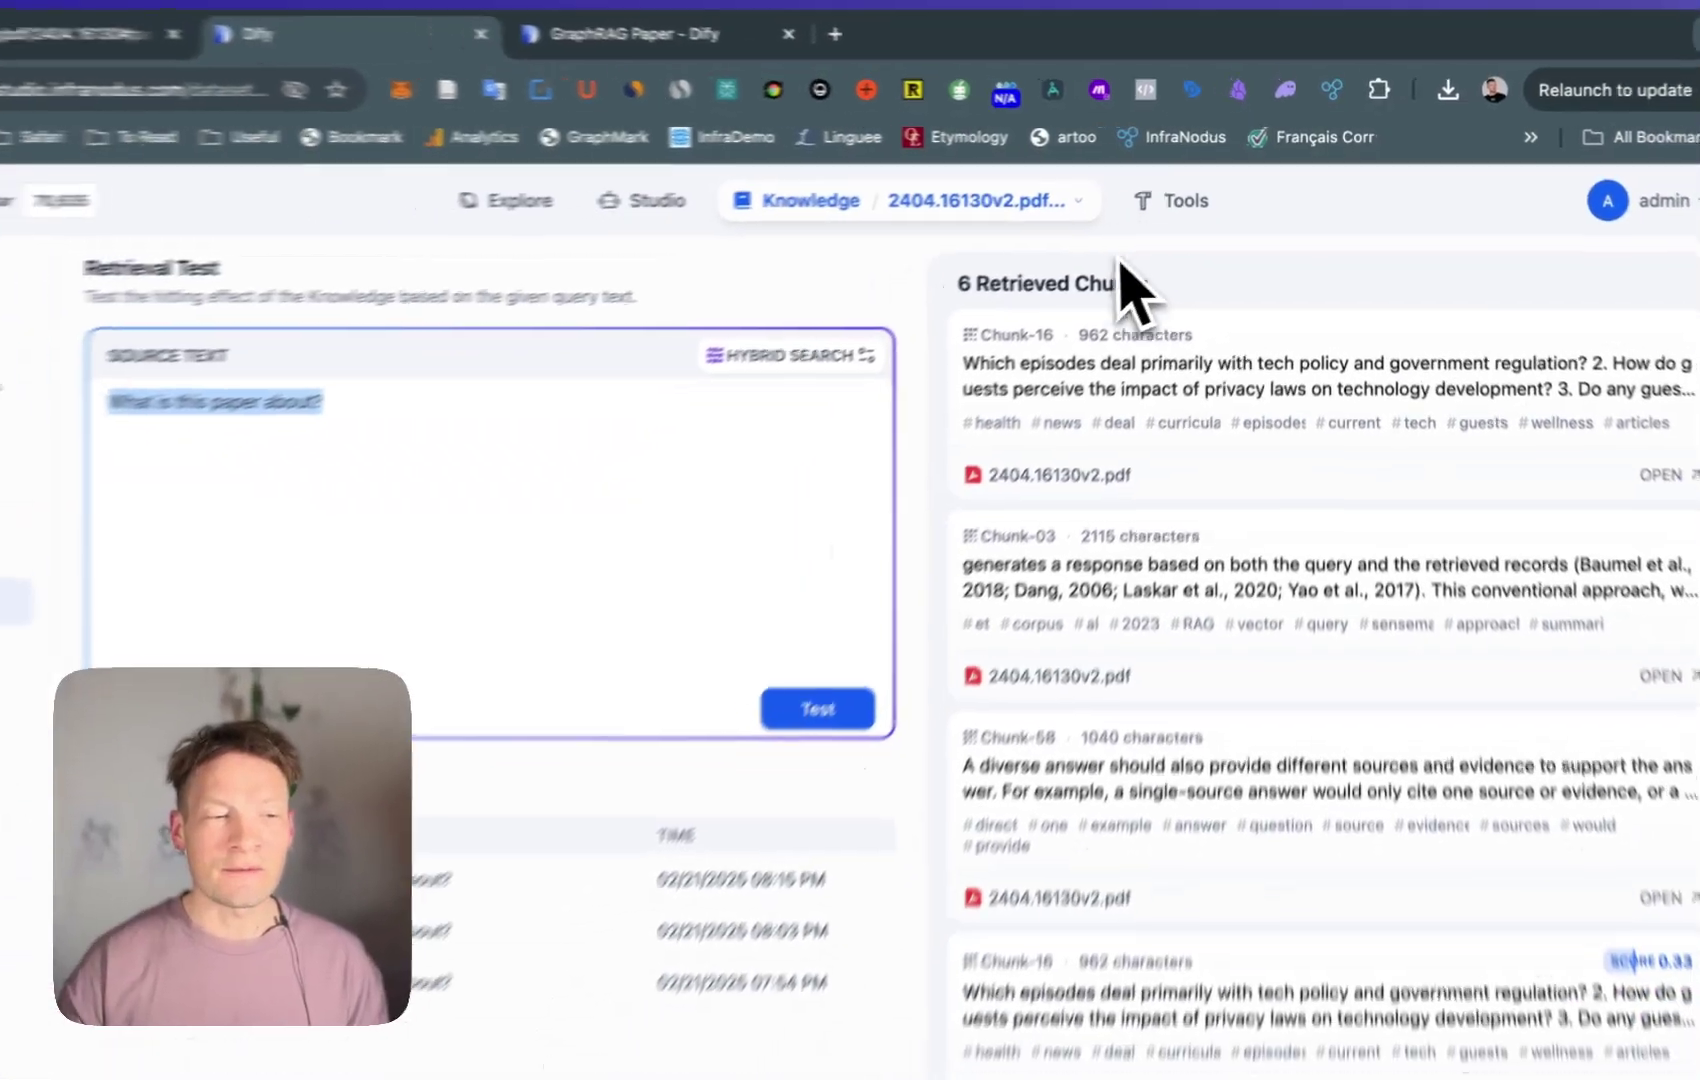
scroll(1143, 1000, "down", 5)
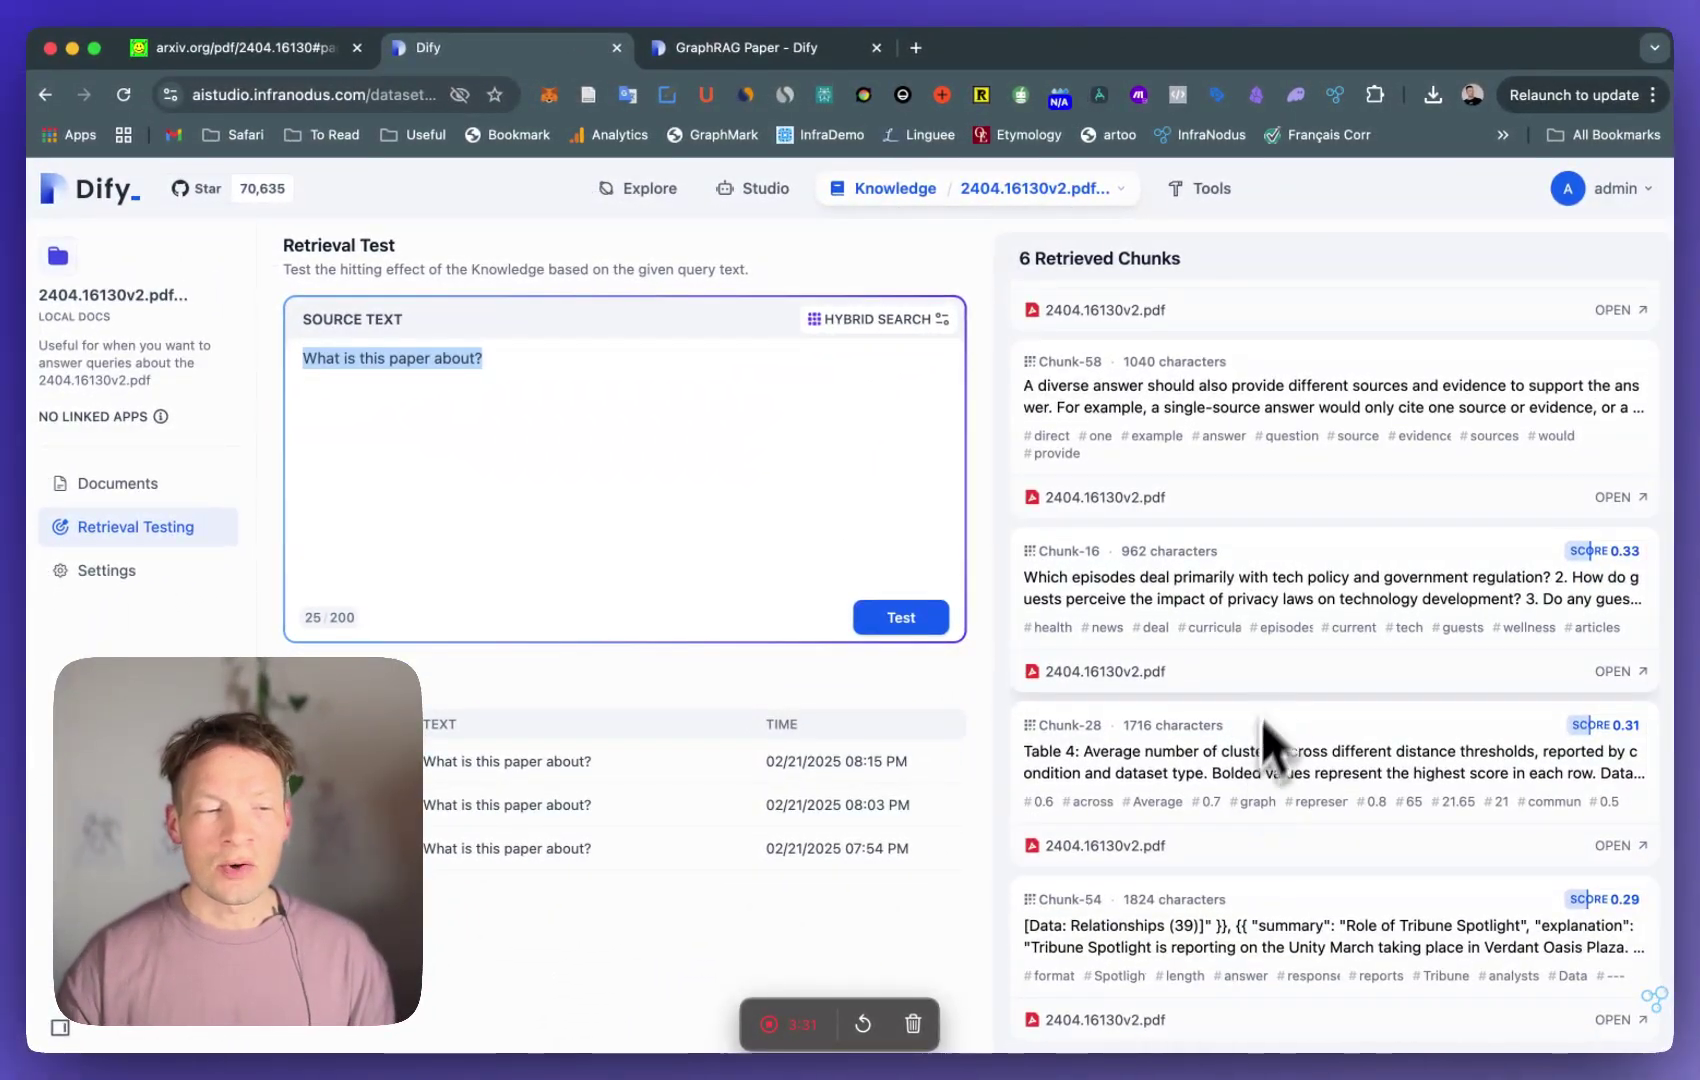
scroll(1250, 720, "up", 5)
scroll(1166, 644, "down", 5)
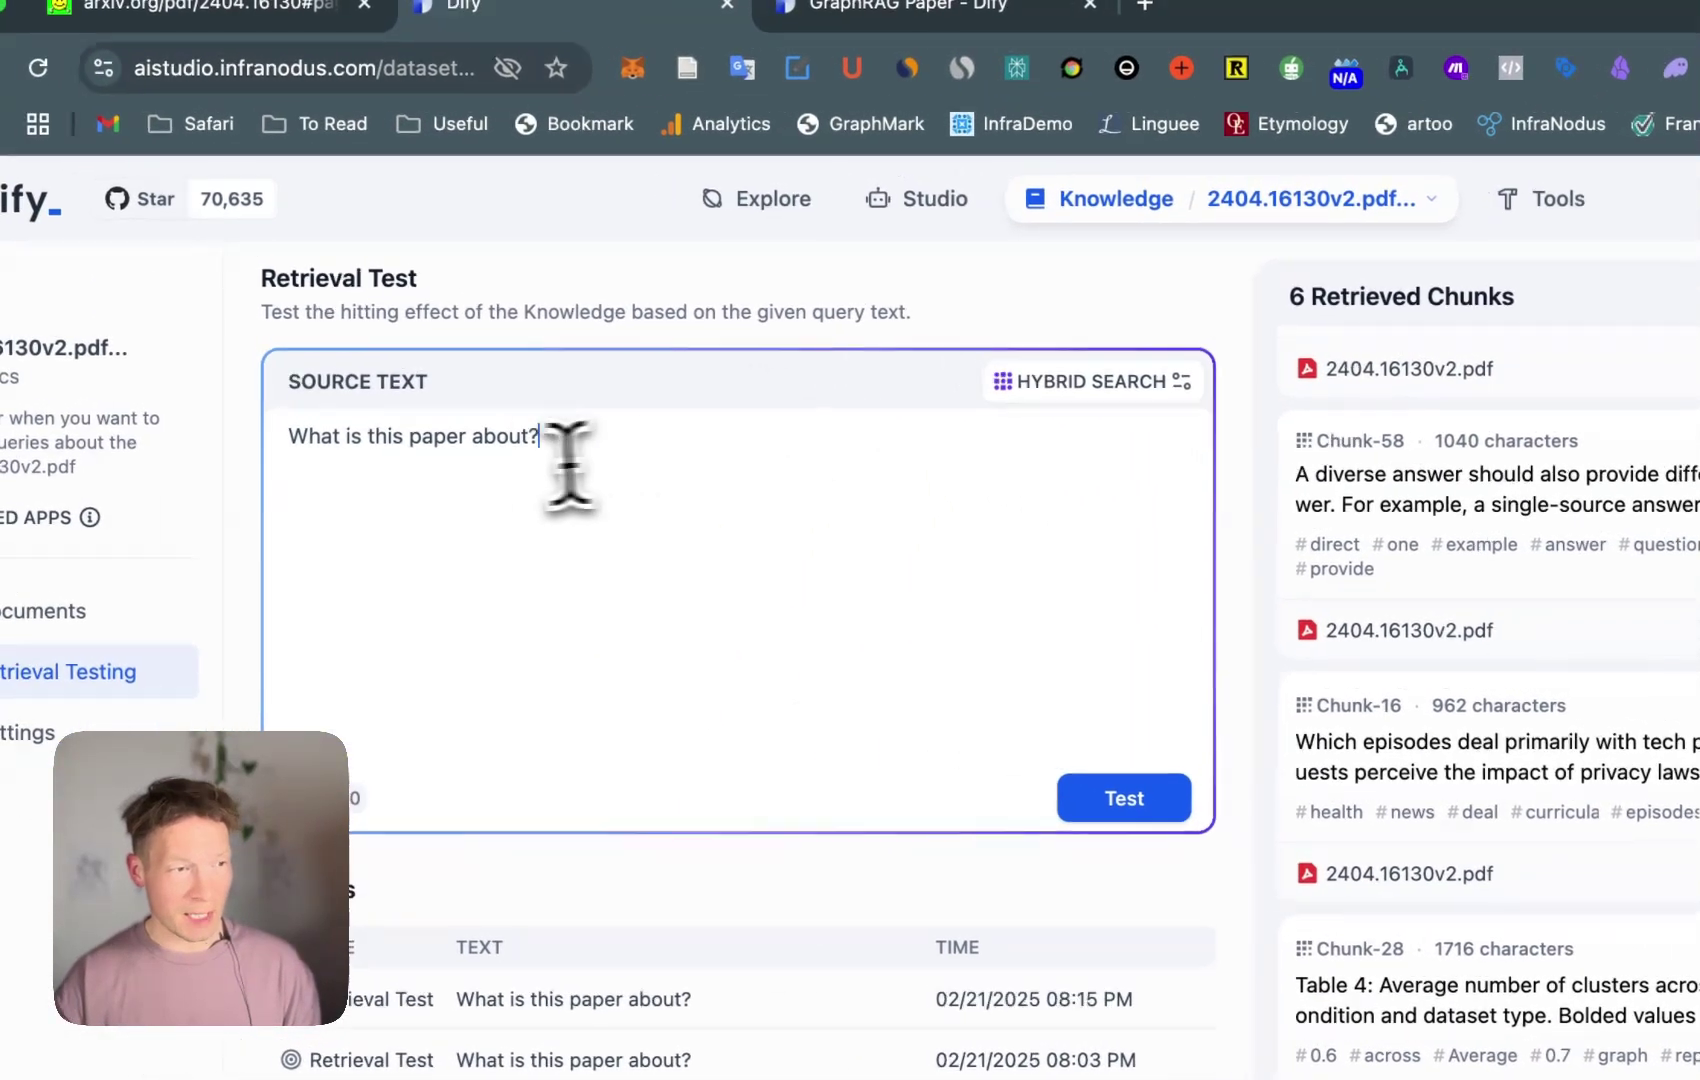
- Mark the word "about" in the query, compare it with the retrieved chunks, and clear the marking
double_click(30, 315)
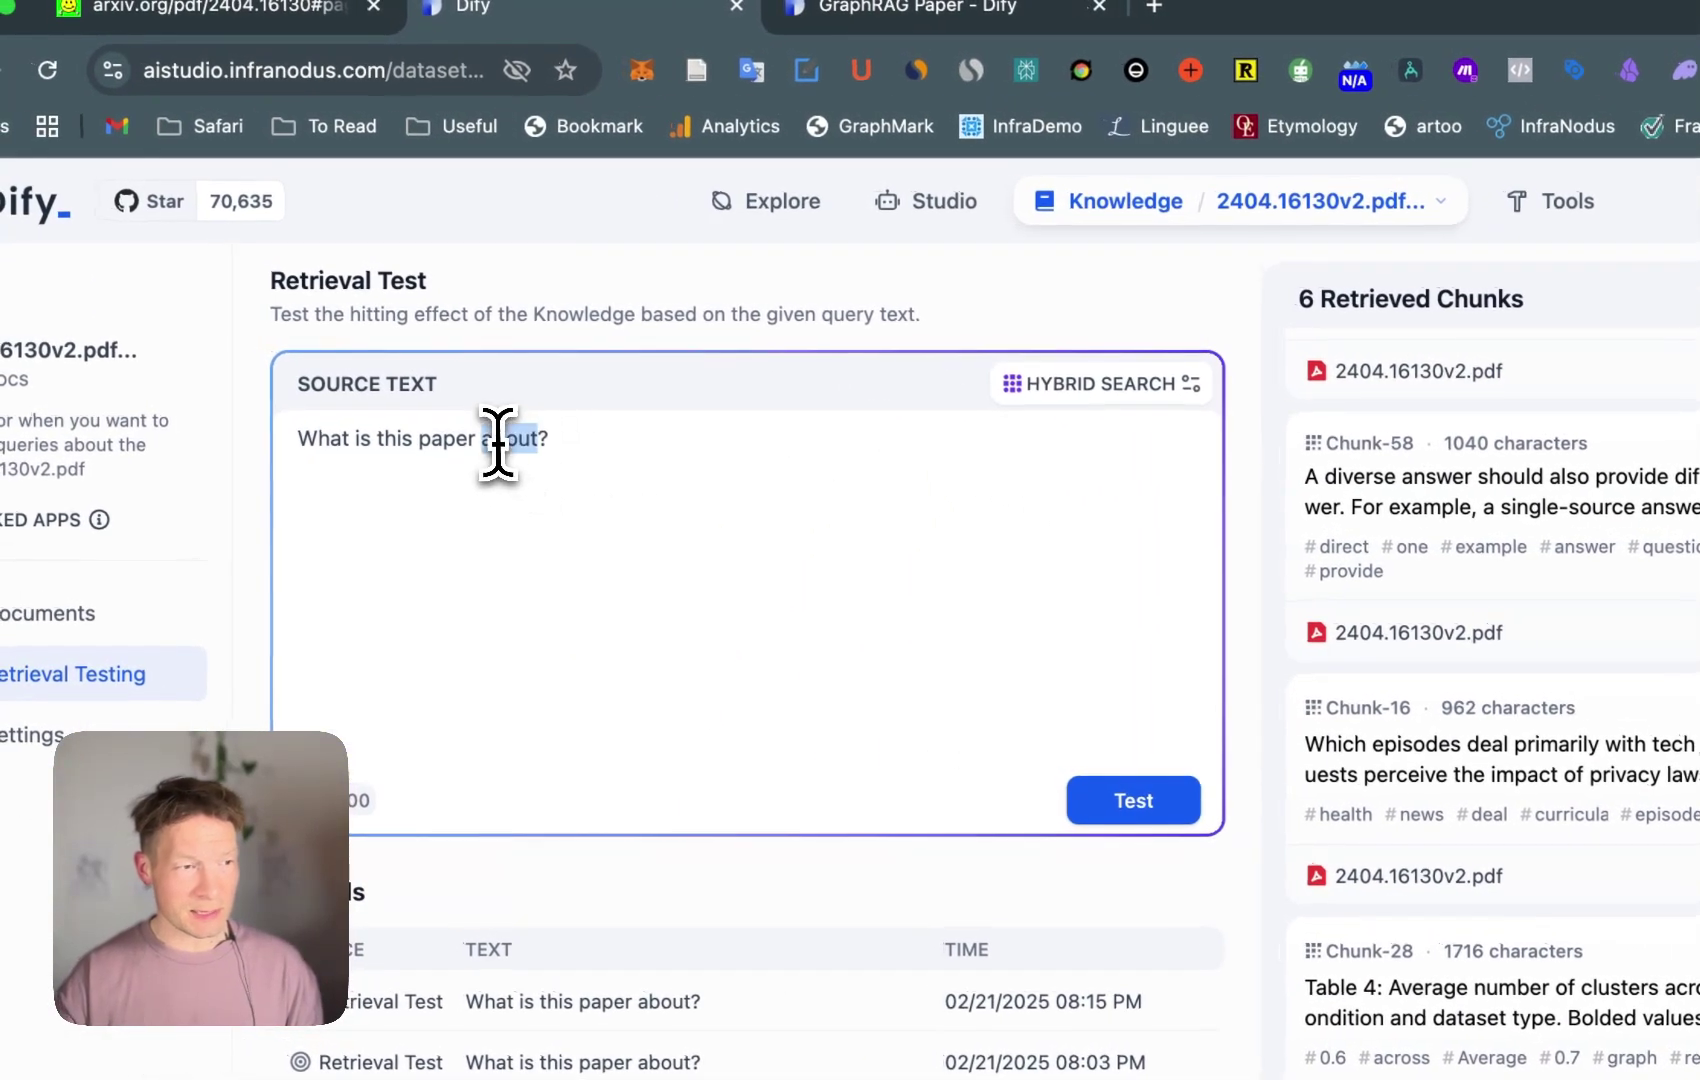
left_click(580, 466)
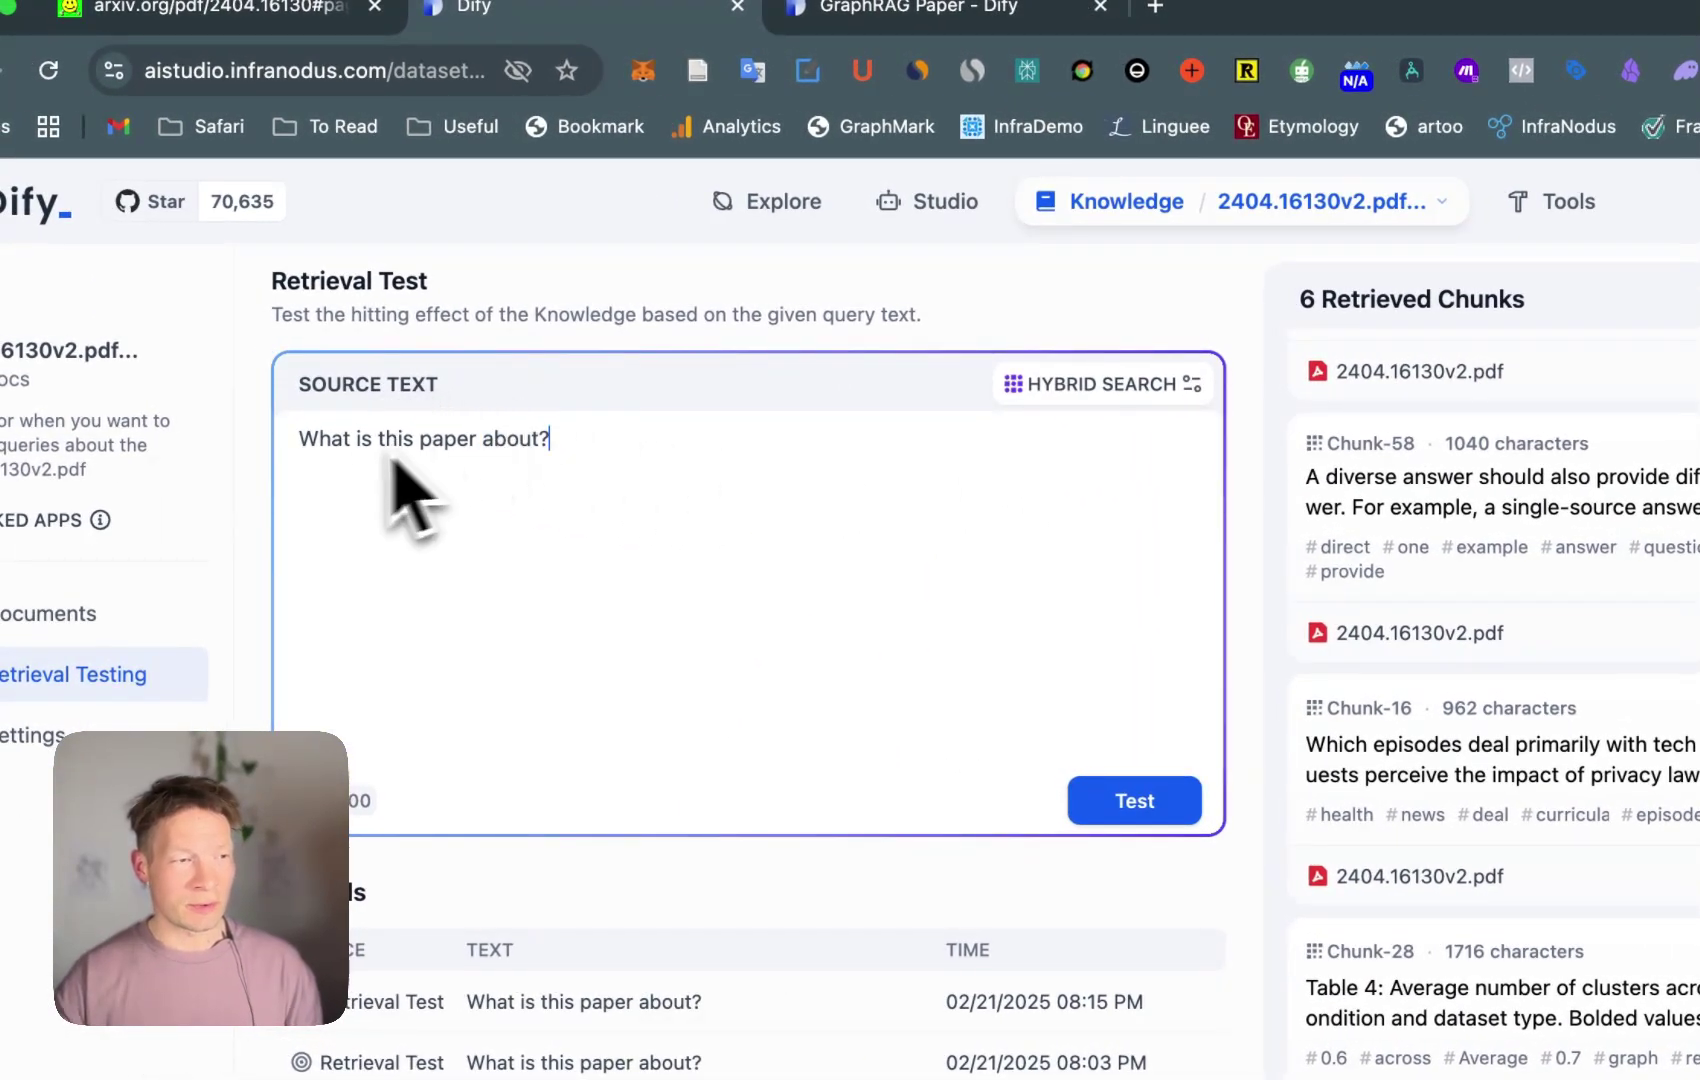
double_click(462, 403)
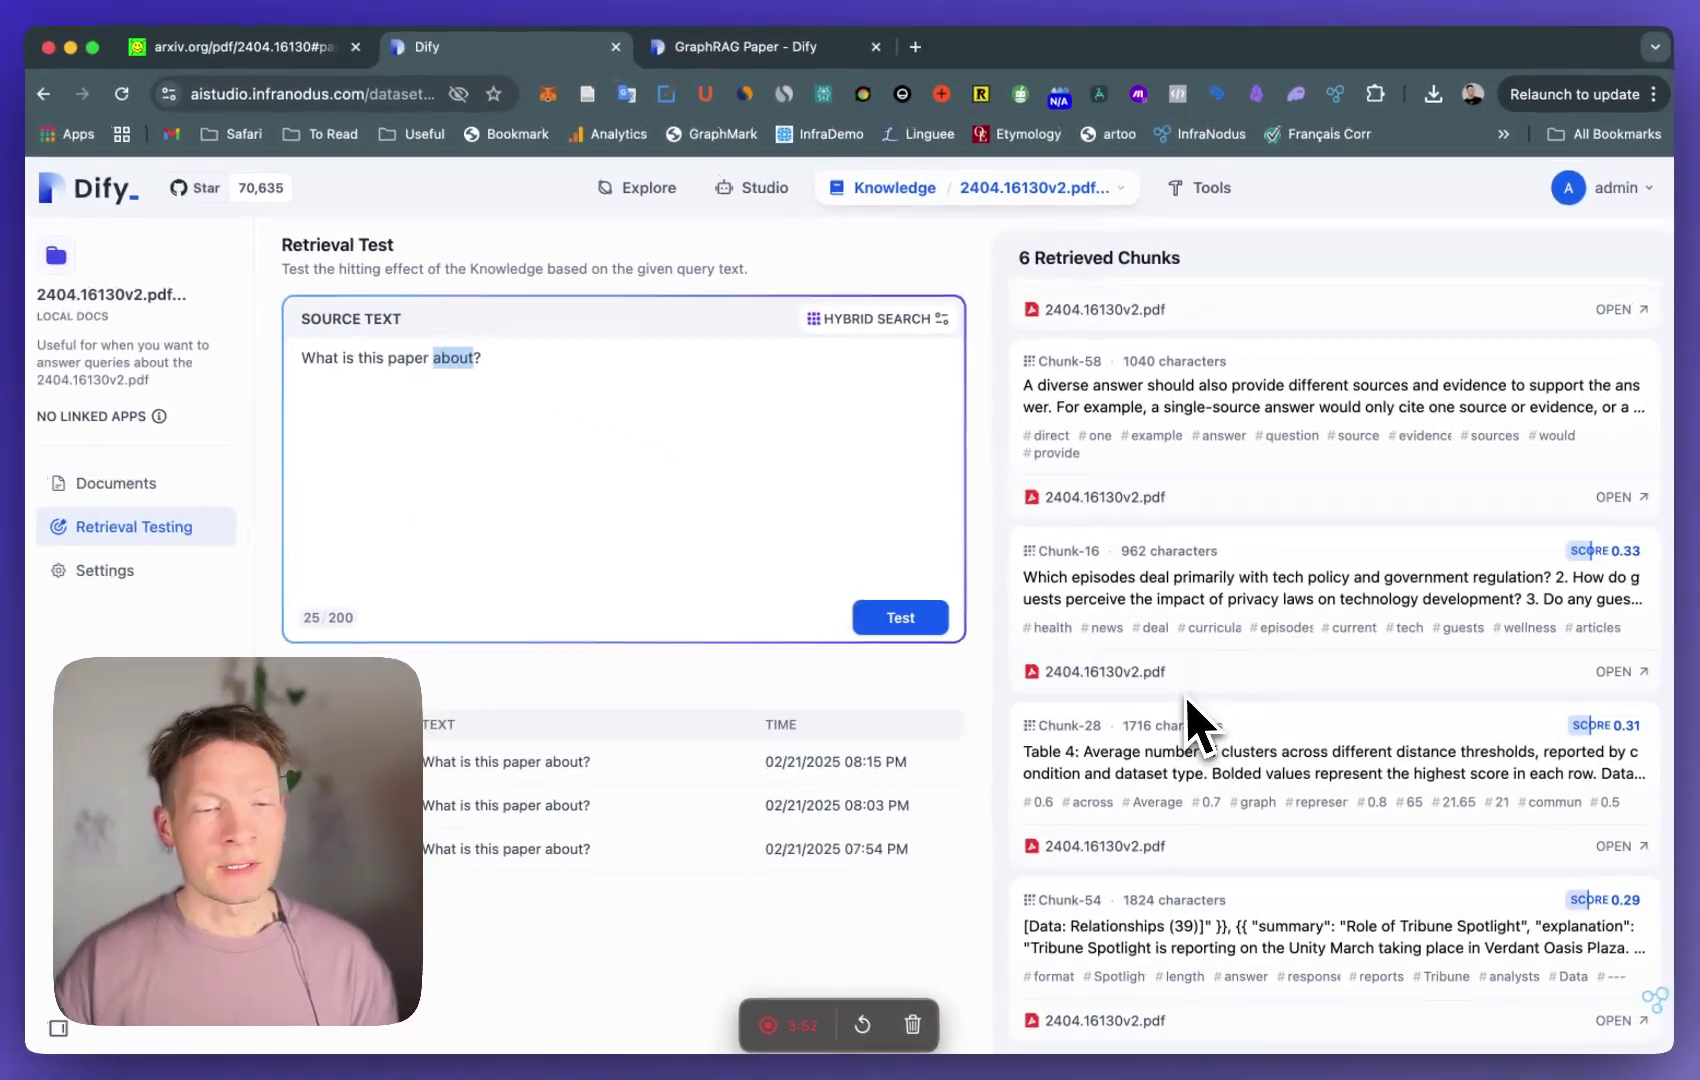
scroll(1190, 725, "up", 5)
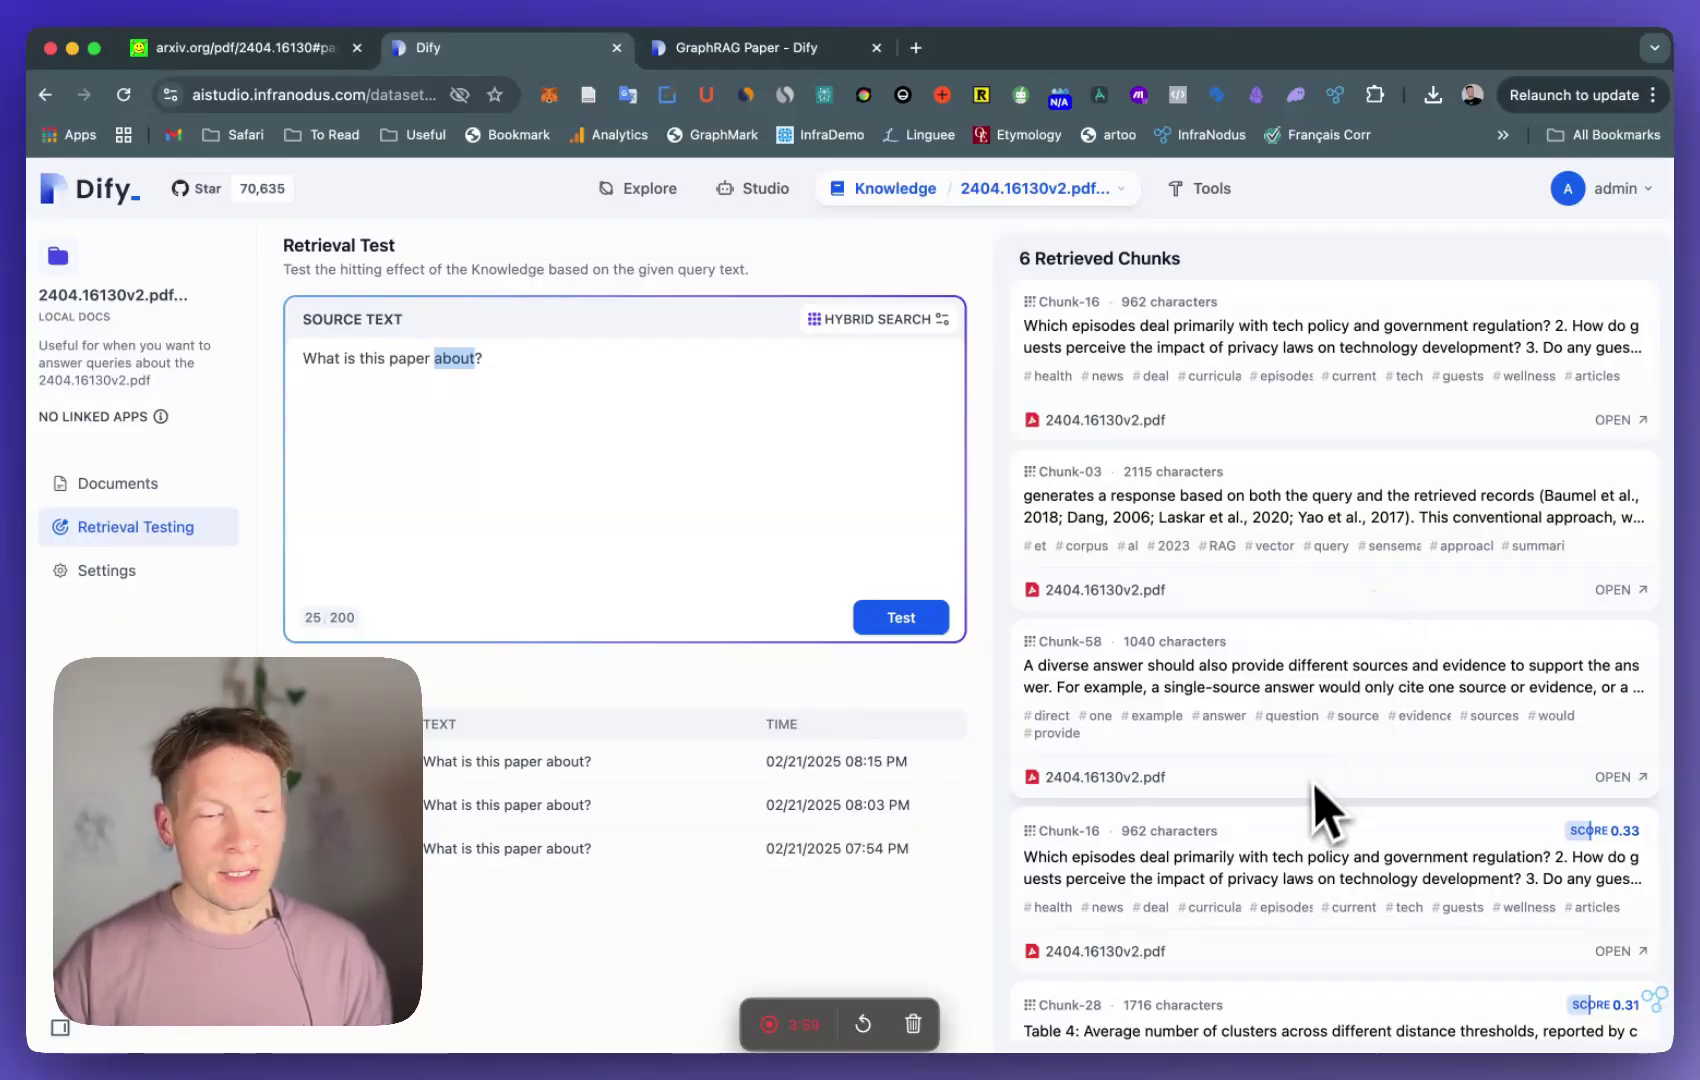
scroll(1310, 815, "down", 4)
scroll(1280, 670, "up", 4)
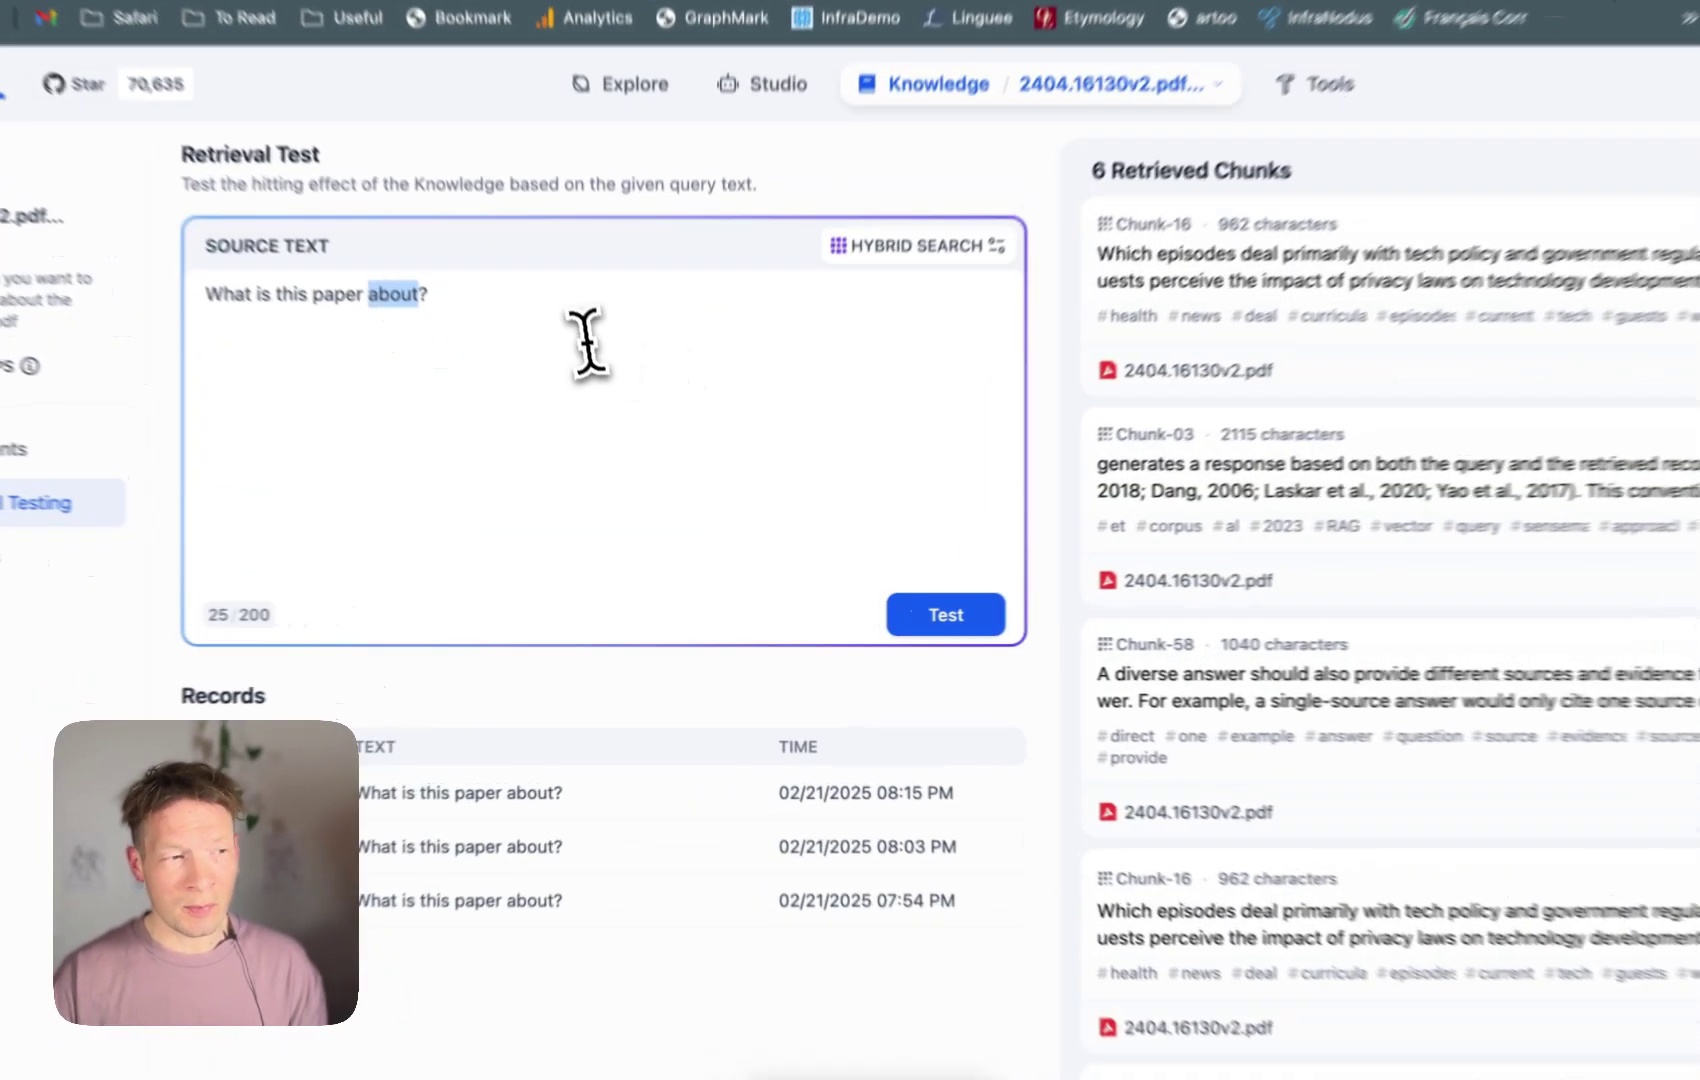
left_click(615, 400)
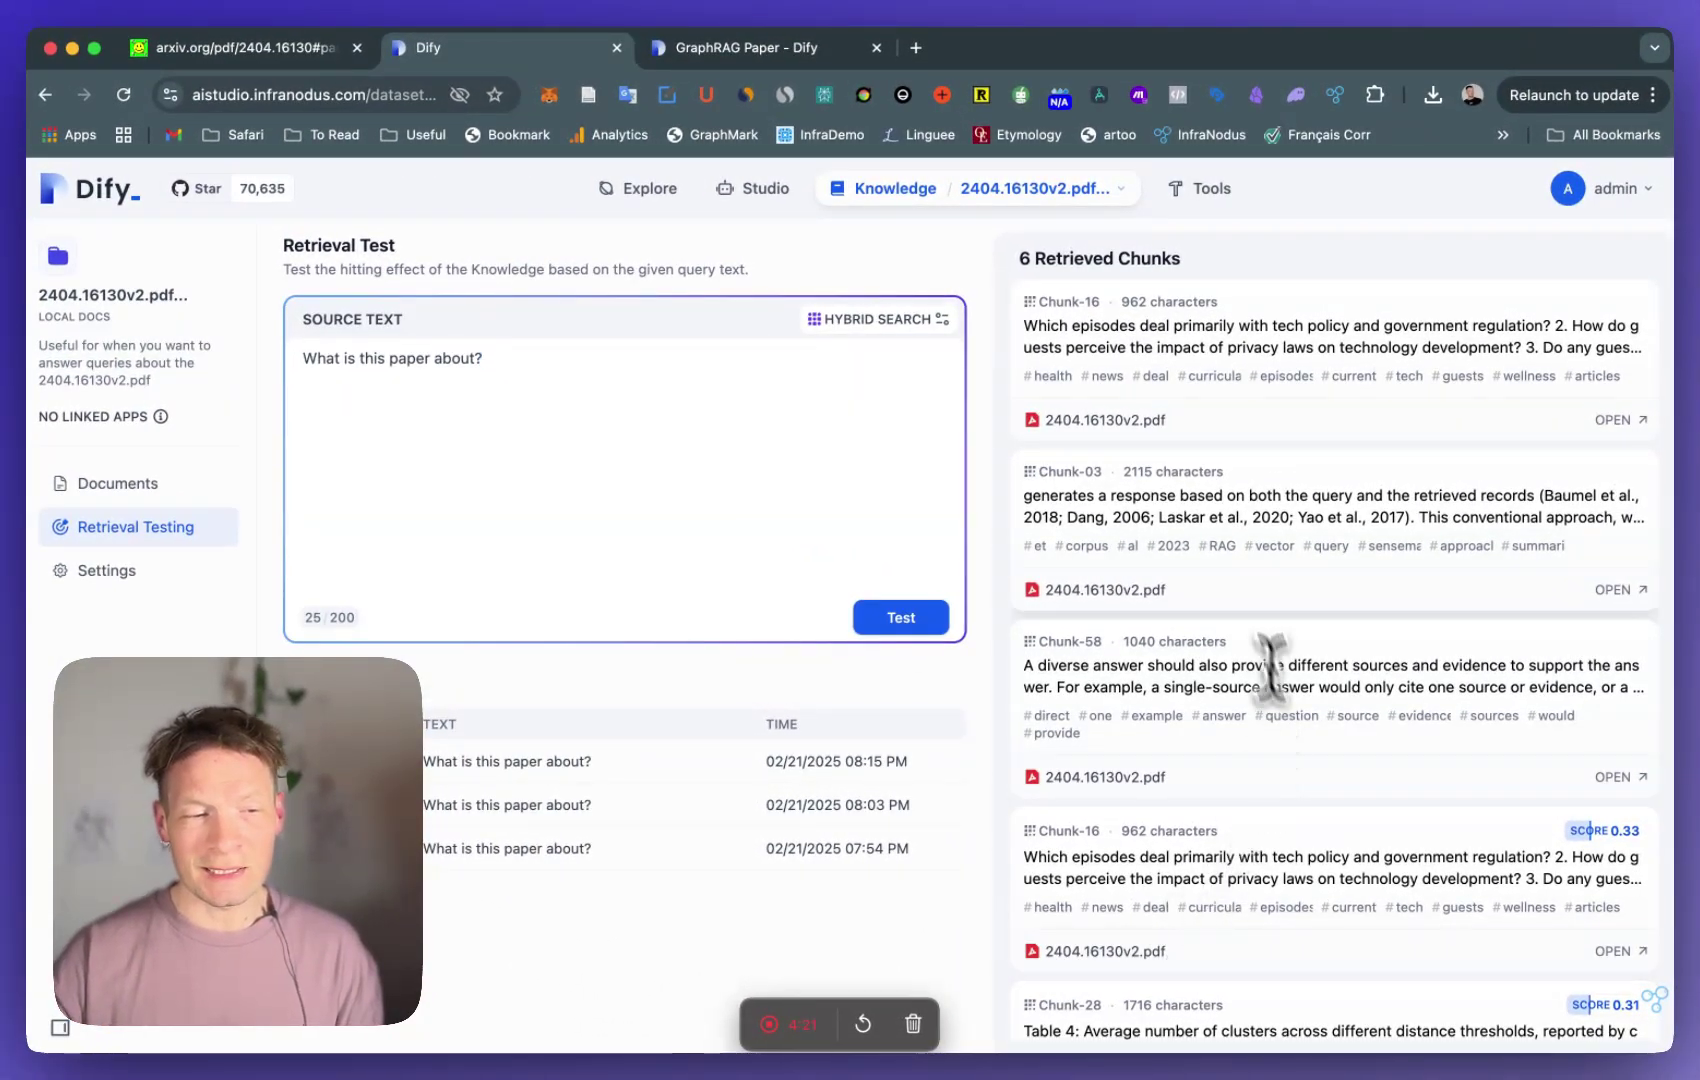
- Switch to the GraphRAG Paper chatbot in Dify and ask it "What is it about?" in the preview chat
scroll(1250, 640, "down", 5)
scroll(1228, 545, "up", 5)
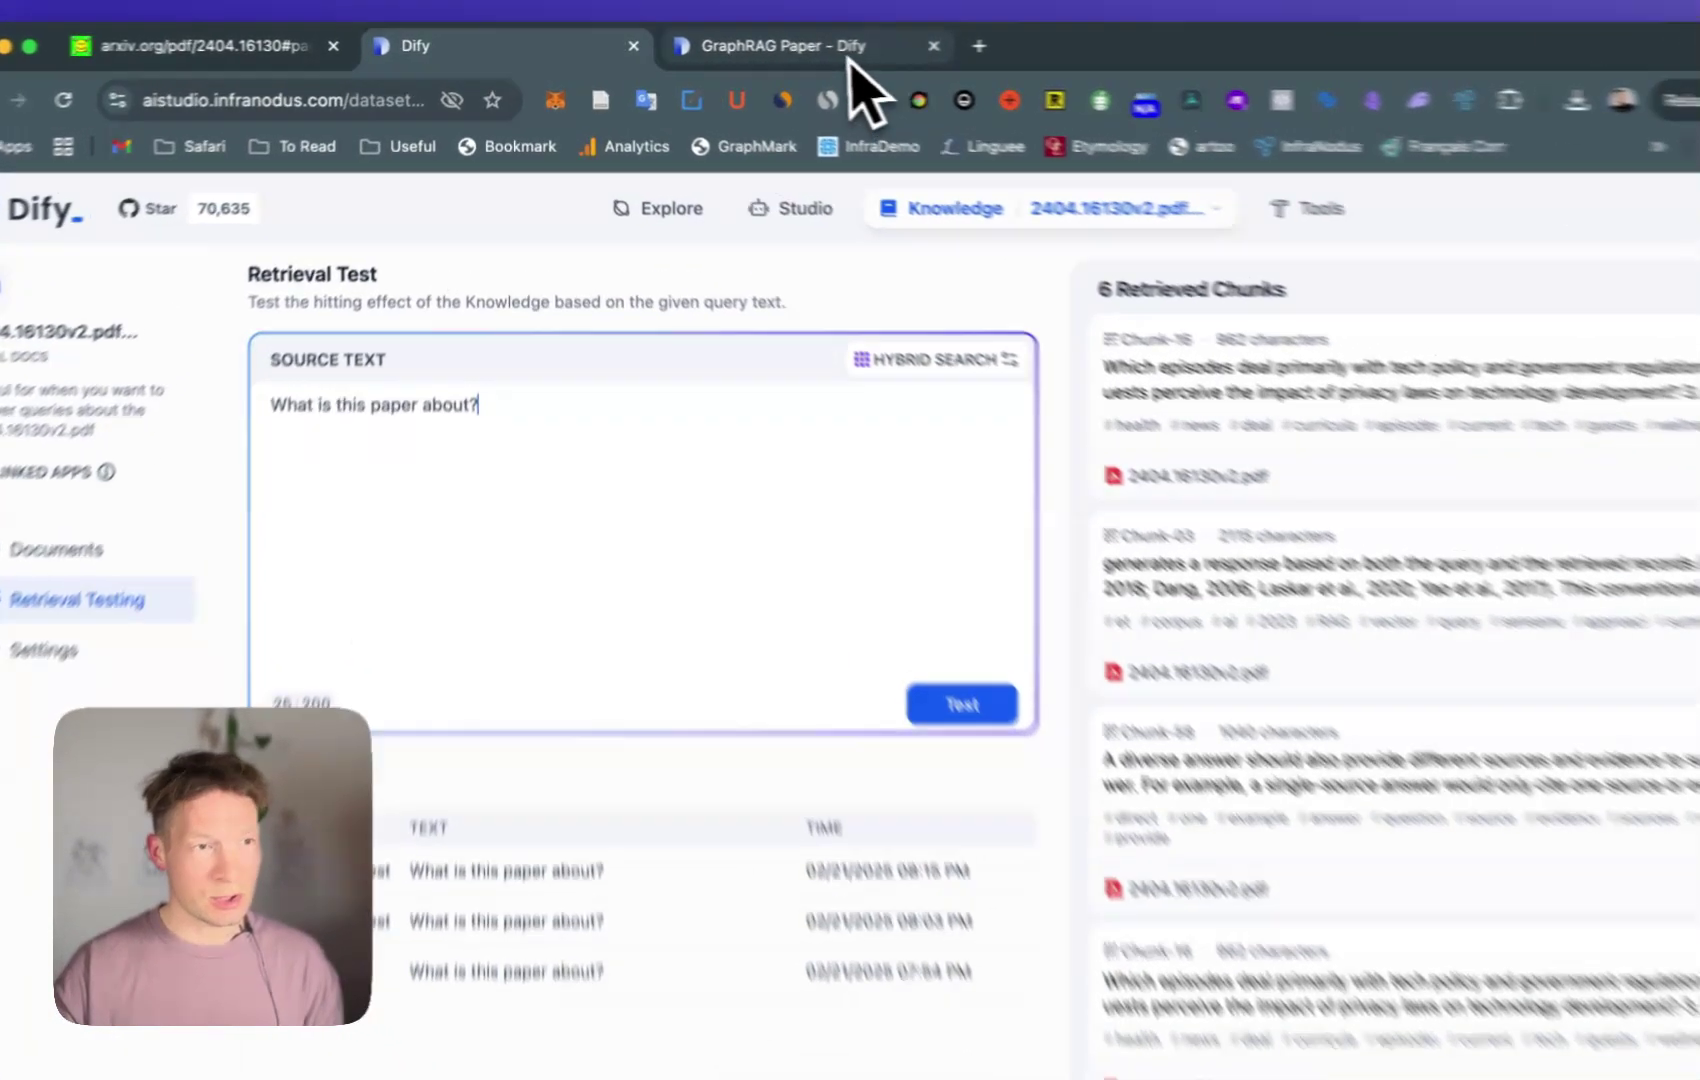
left_click(745, 47)
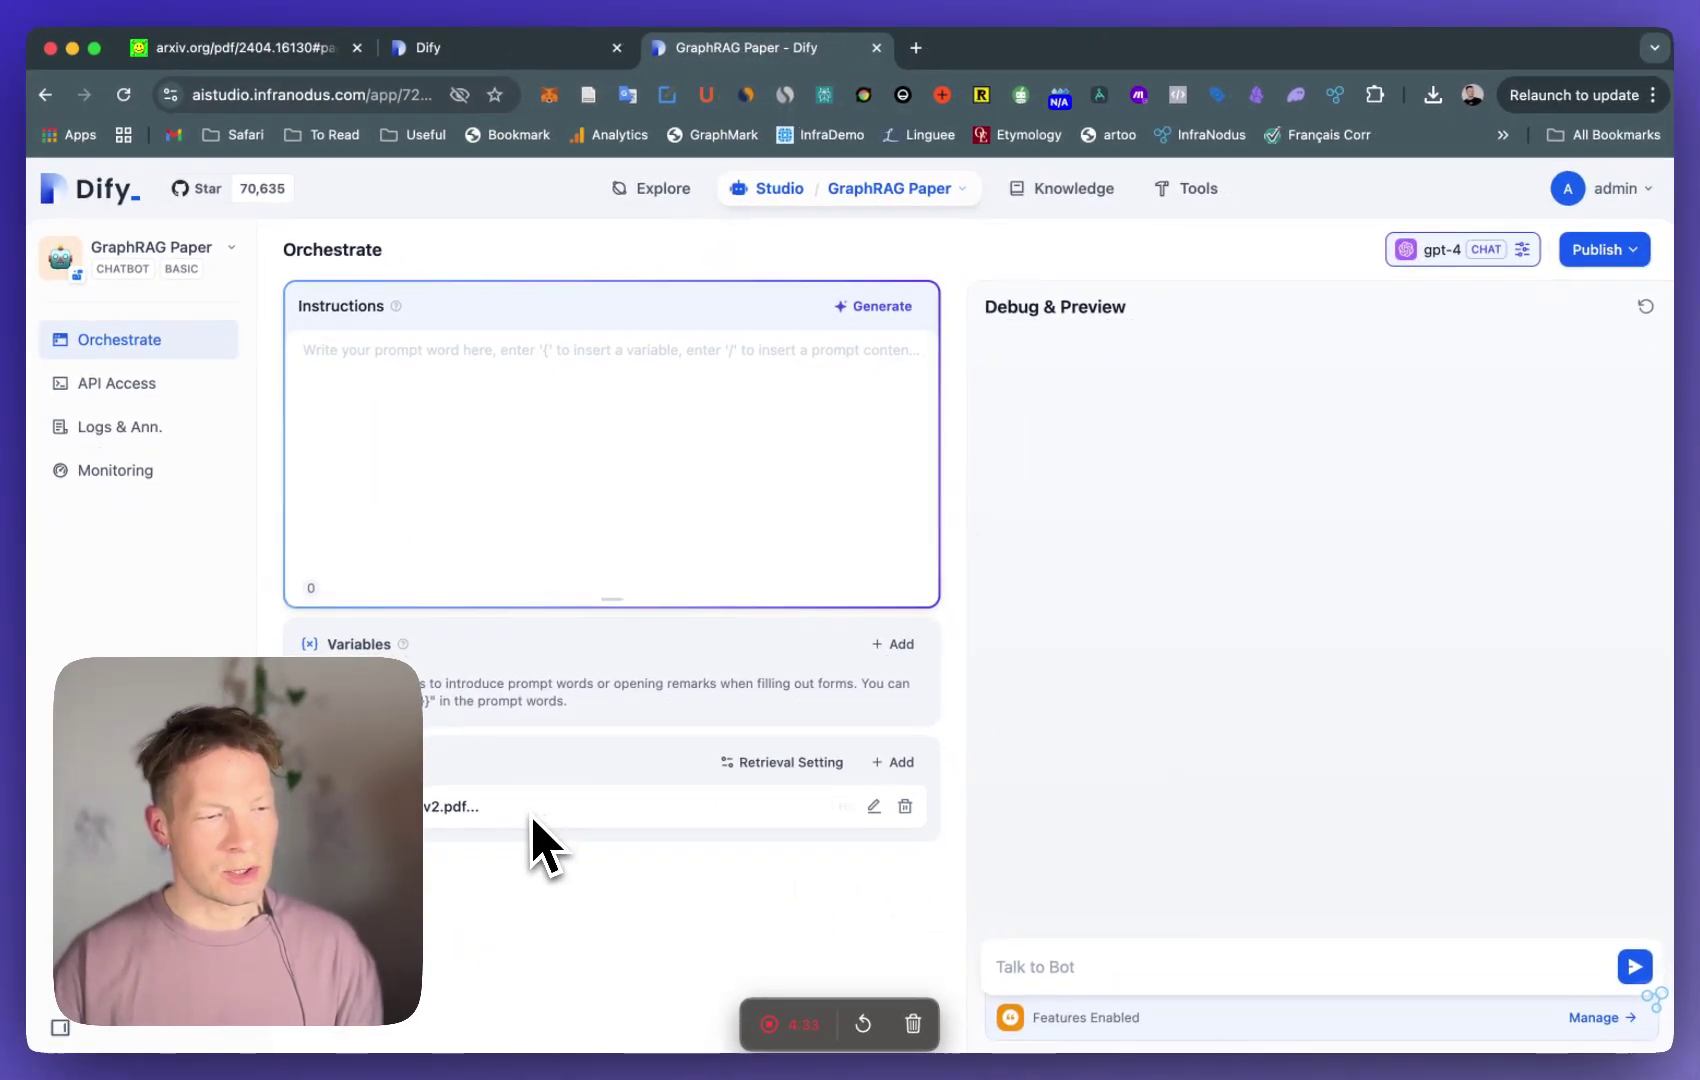
left_click(487, 398)
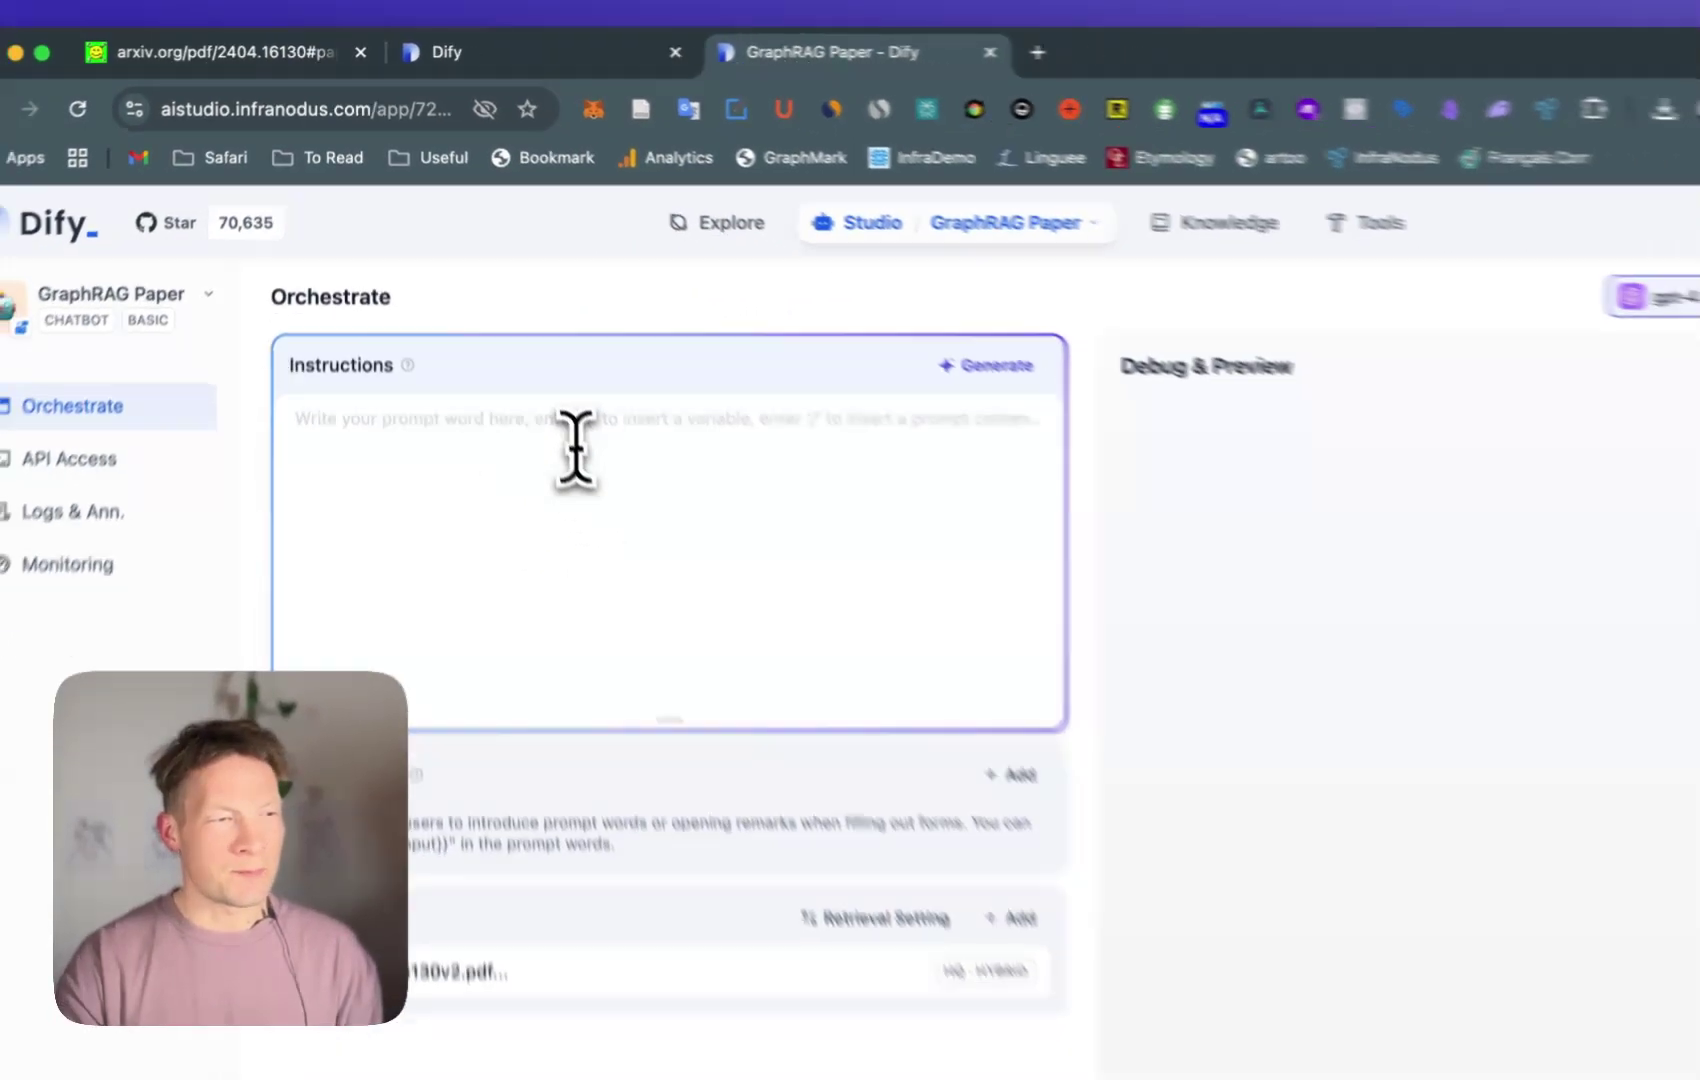
type("Wh")
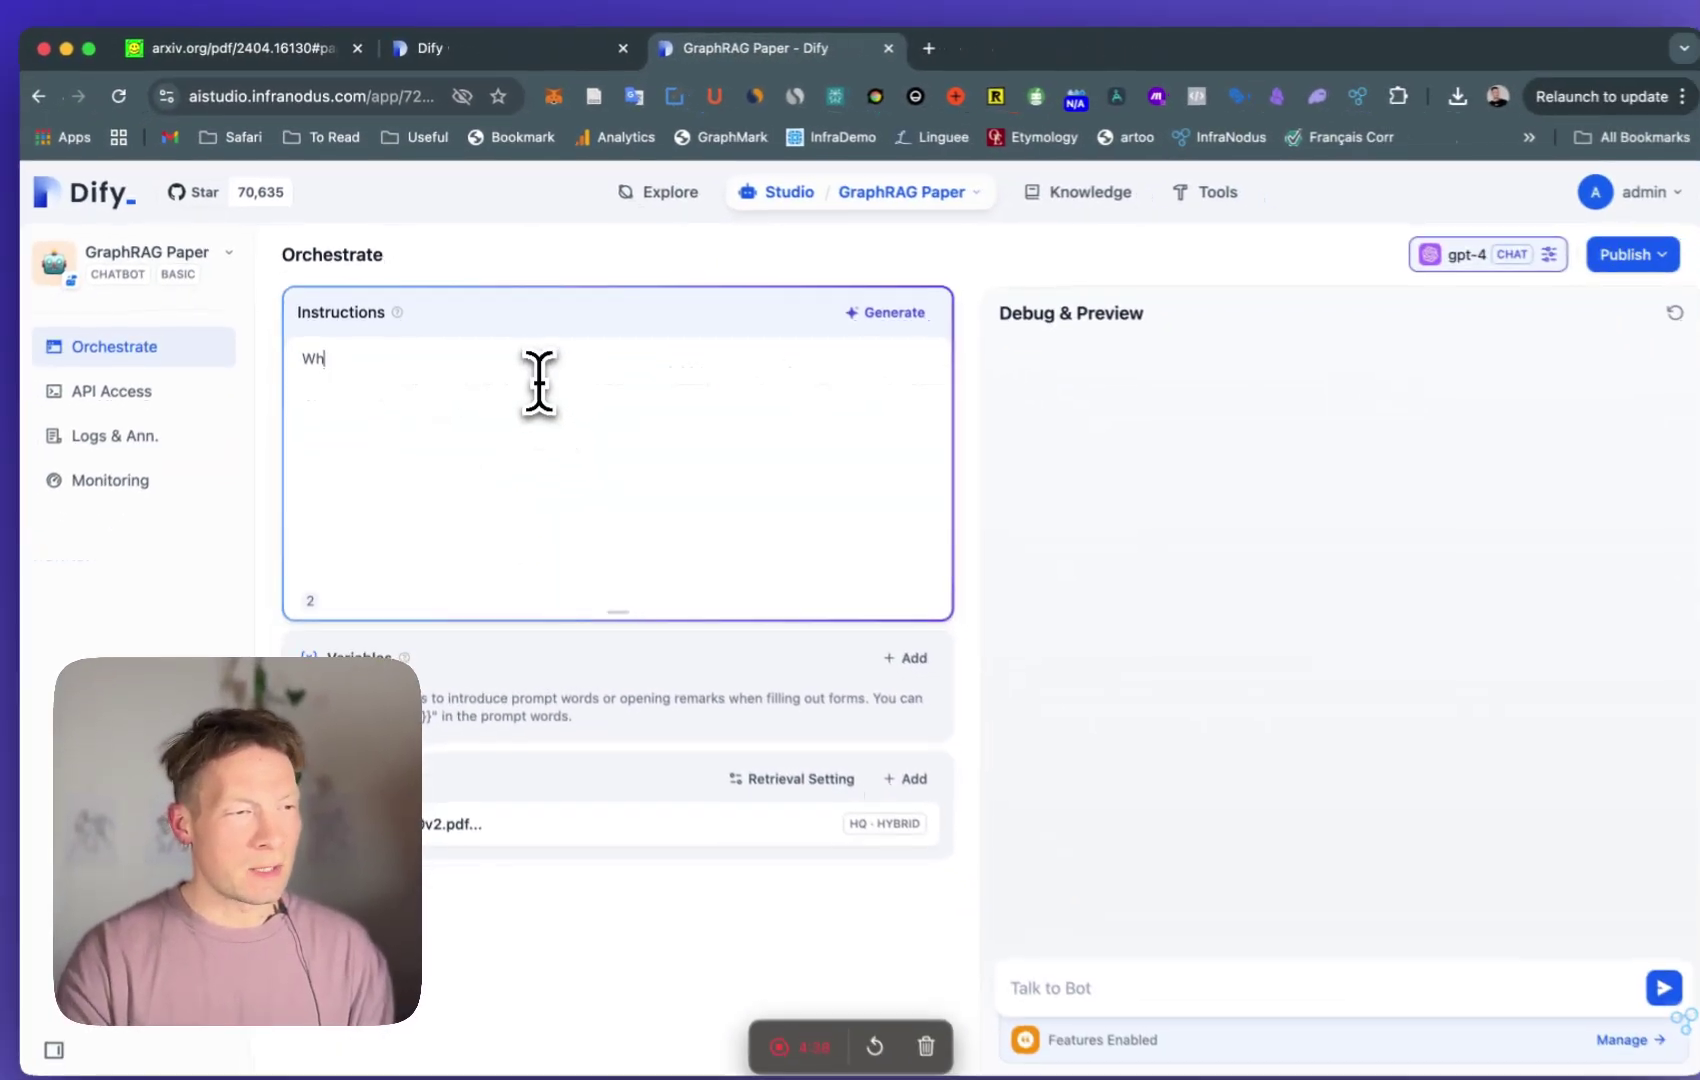
type("at is it about?")
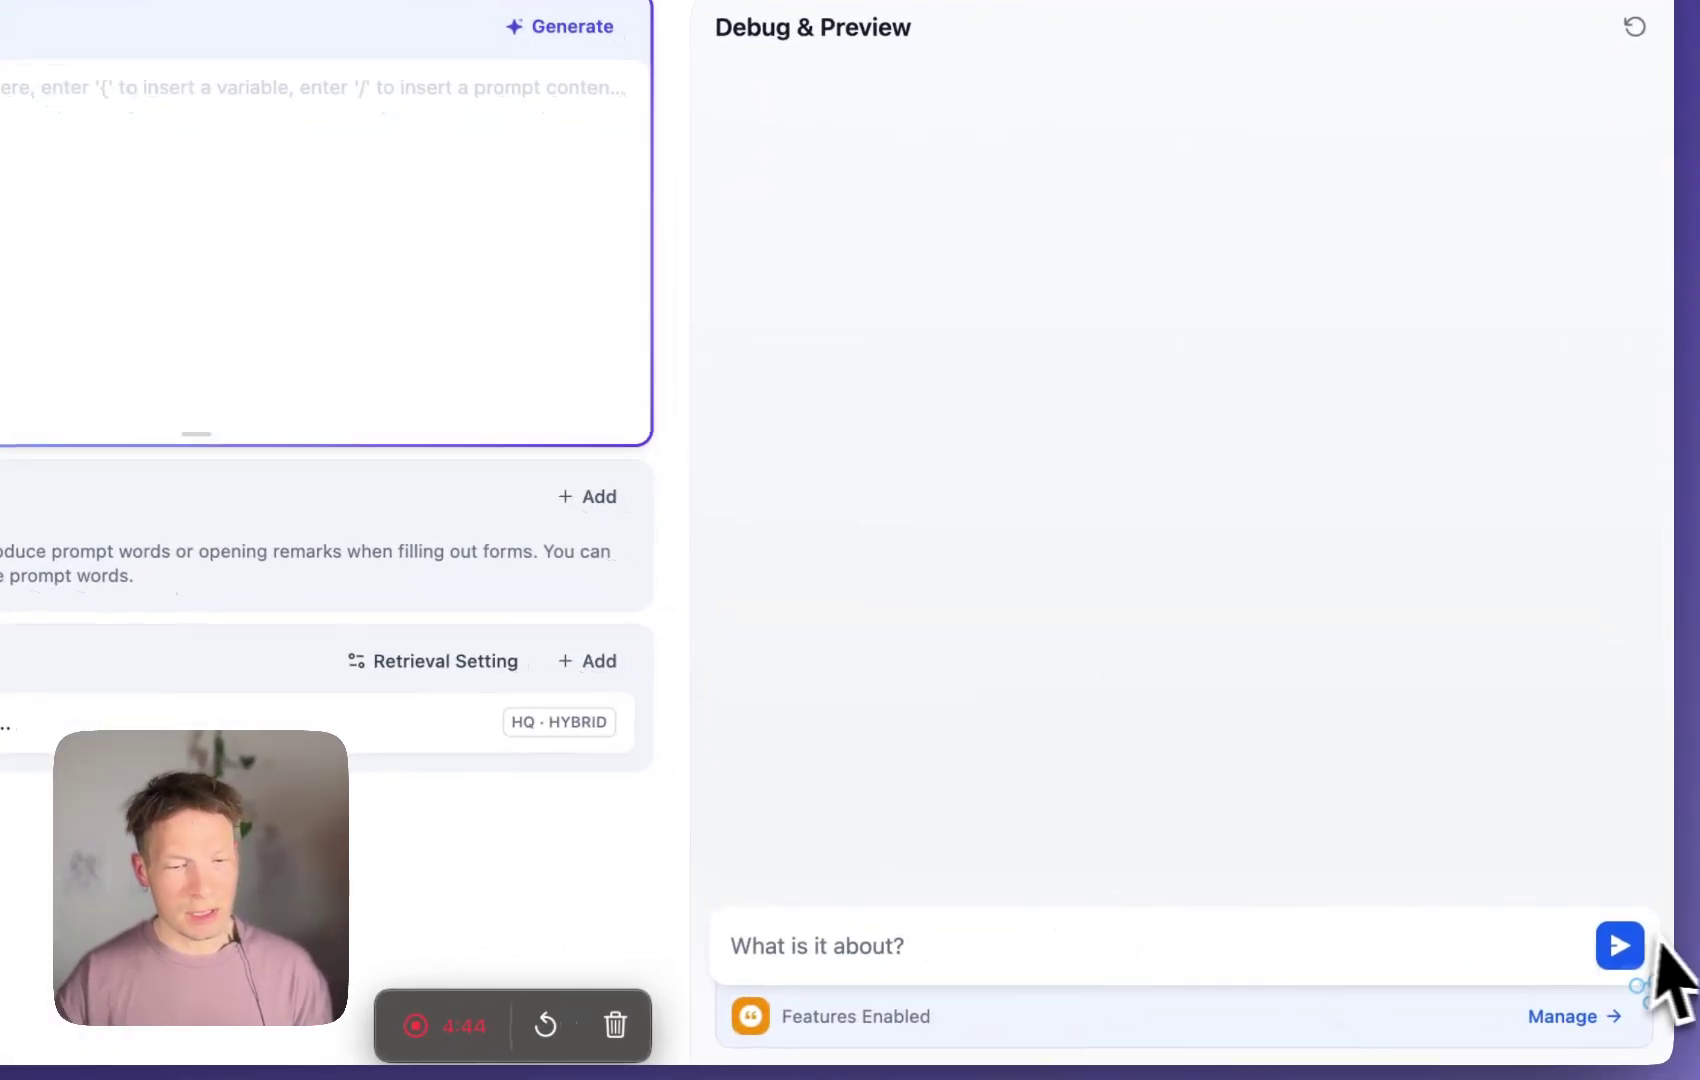
left_click(1621, 947)
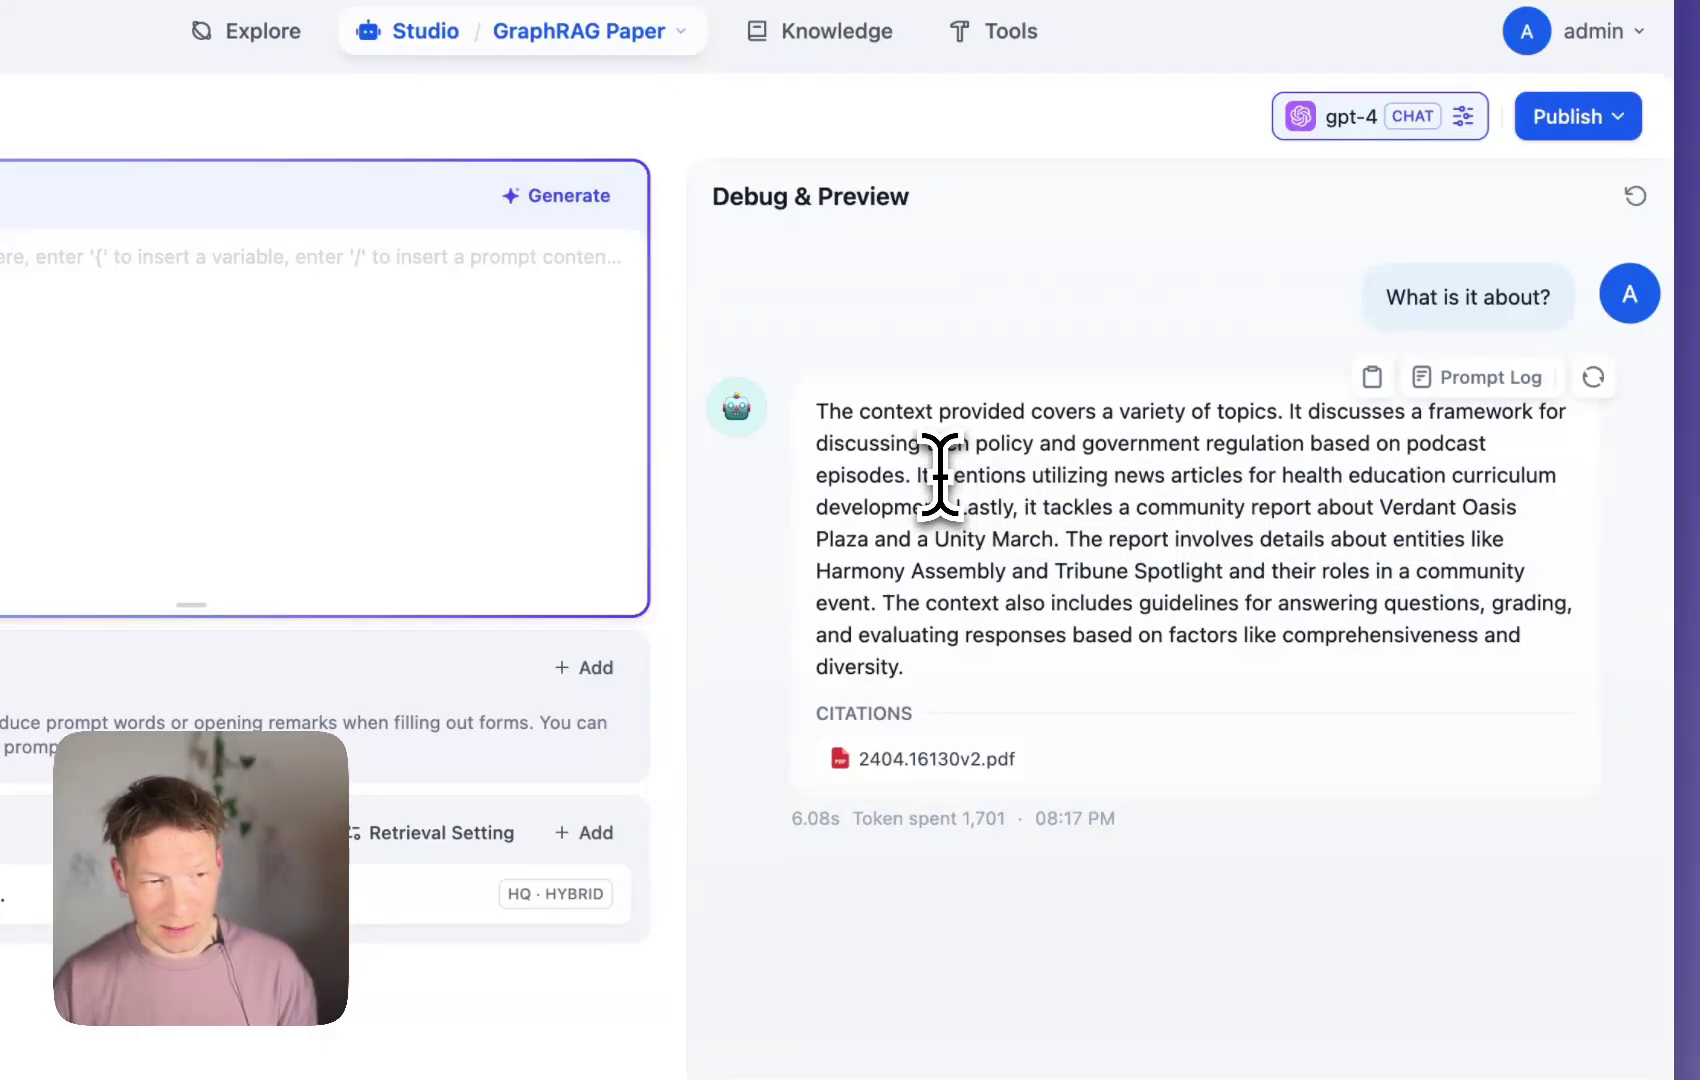
- Mark the chatbot's answer from "It mentions" to its end and compare it with the retrieved chunks of the retrieval test
left_click_drag(927, 475, 985, 683)
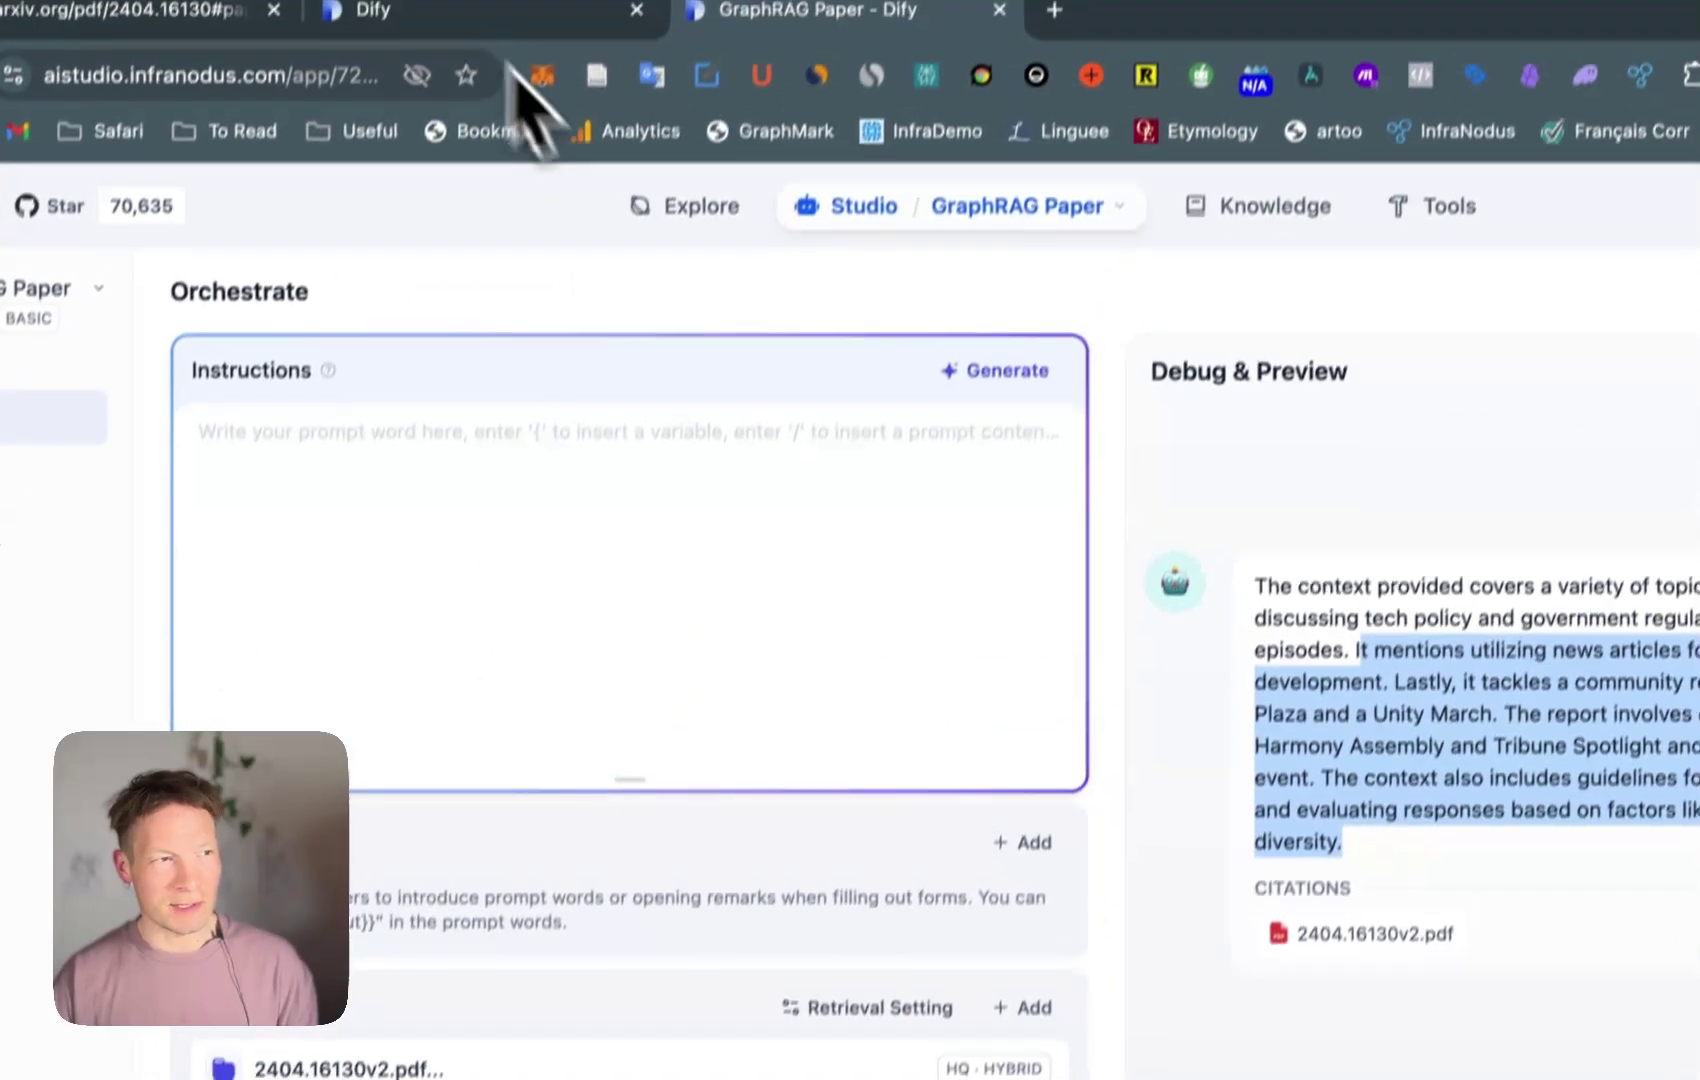
left_click(400, 68)
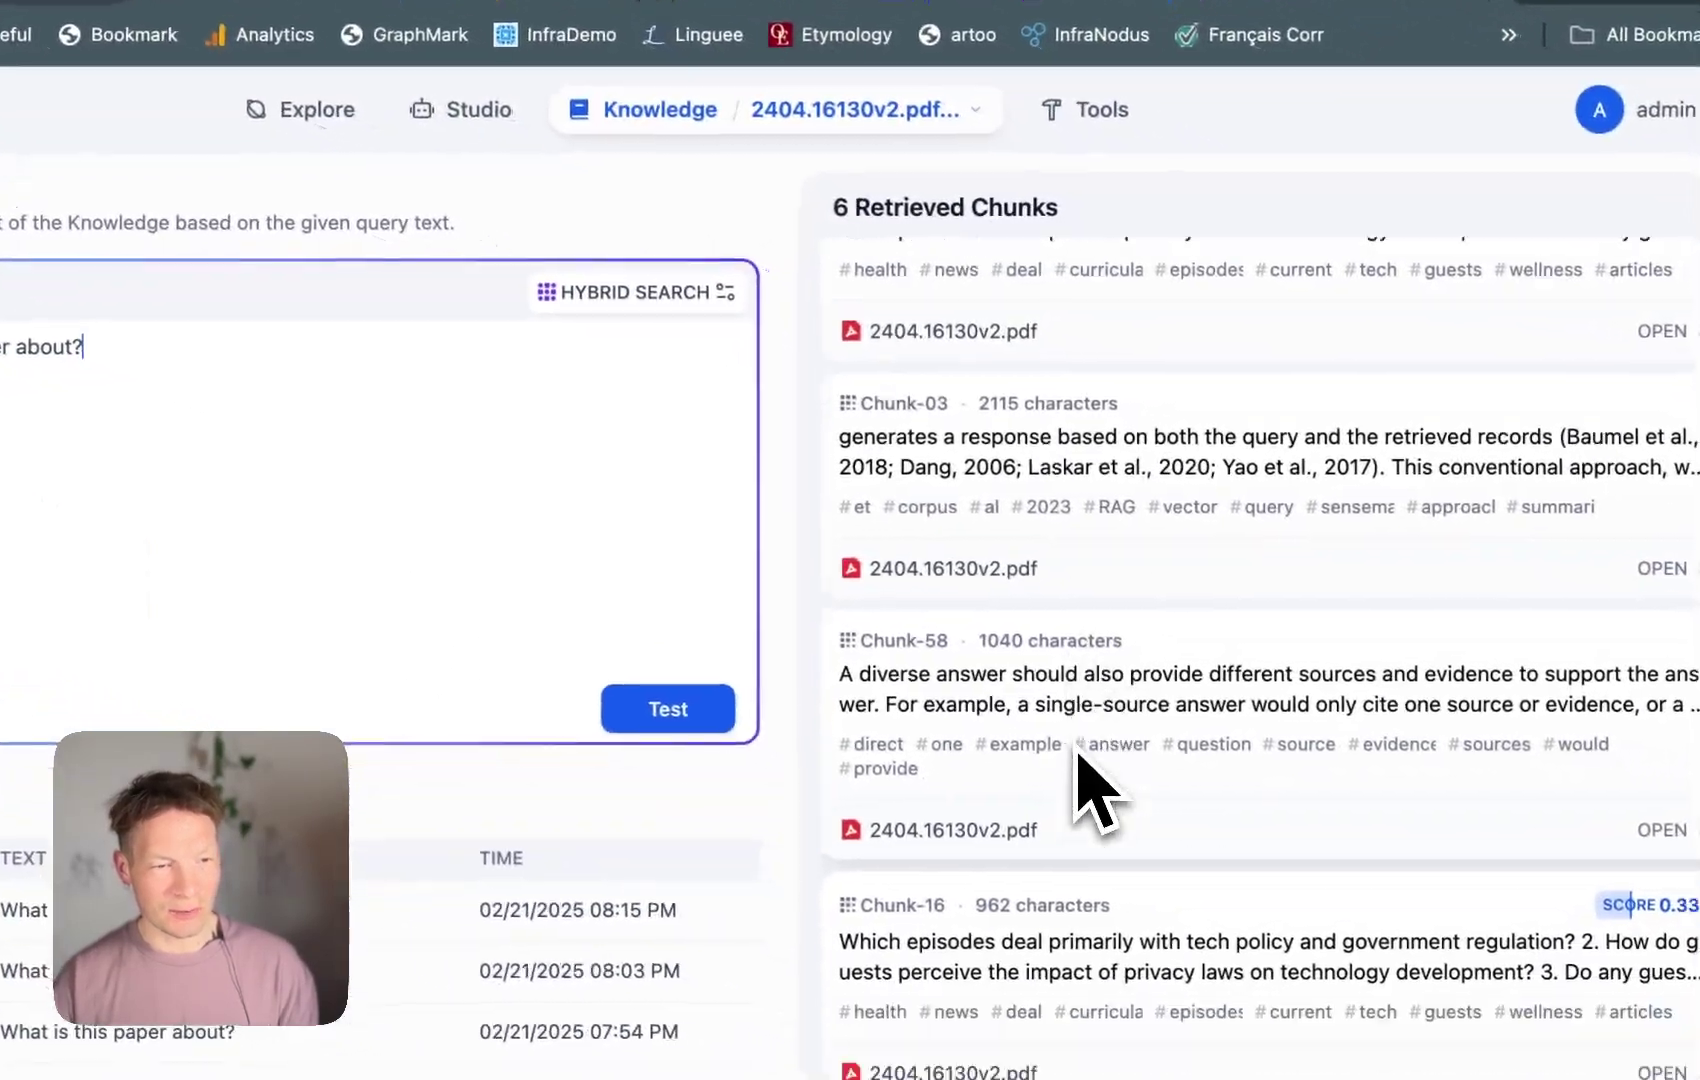
scroll(1080, 758, "down", 2)
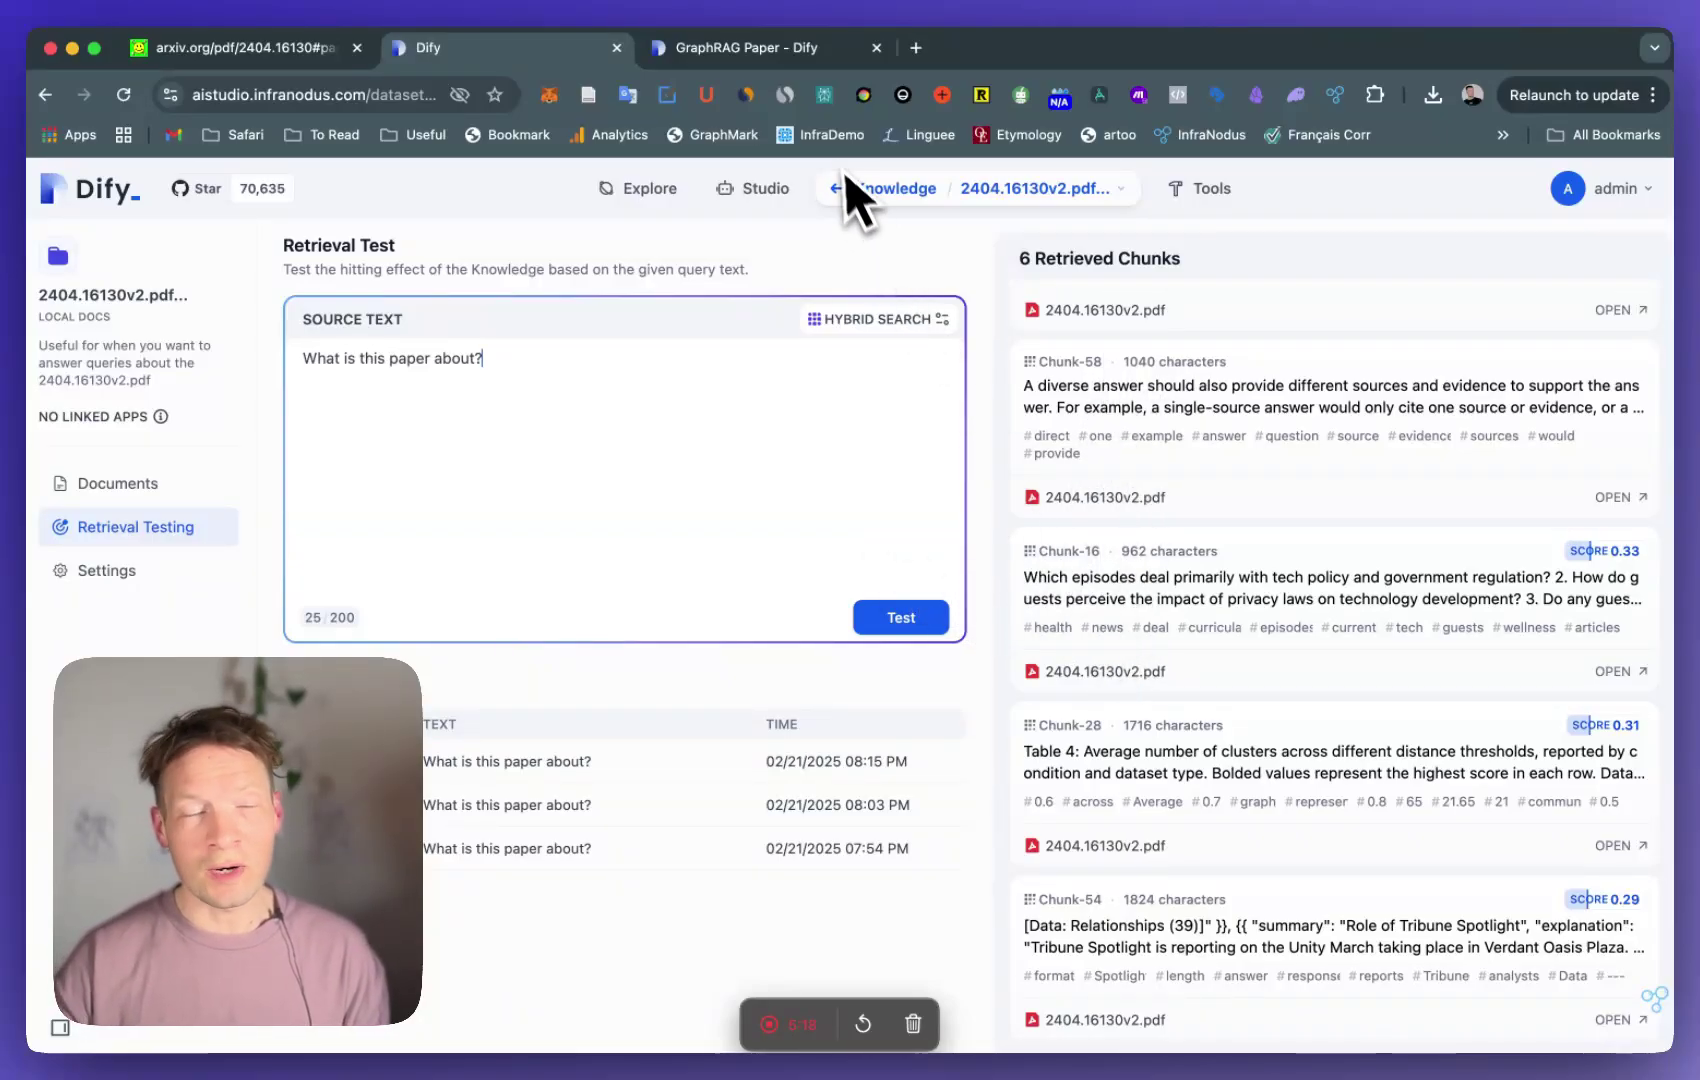
left_click(655, 52)
left_click(578, 50)
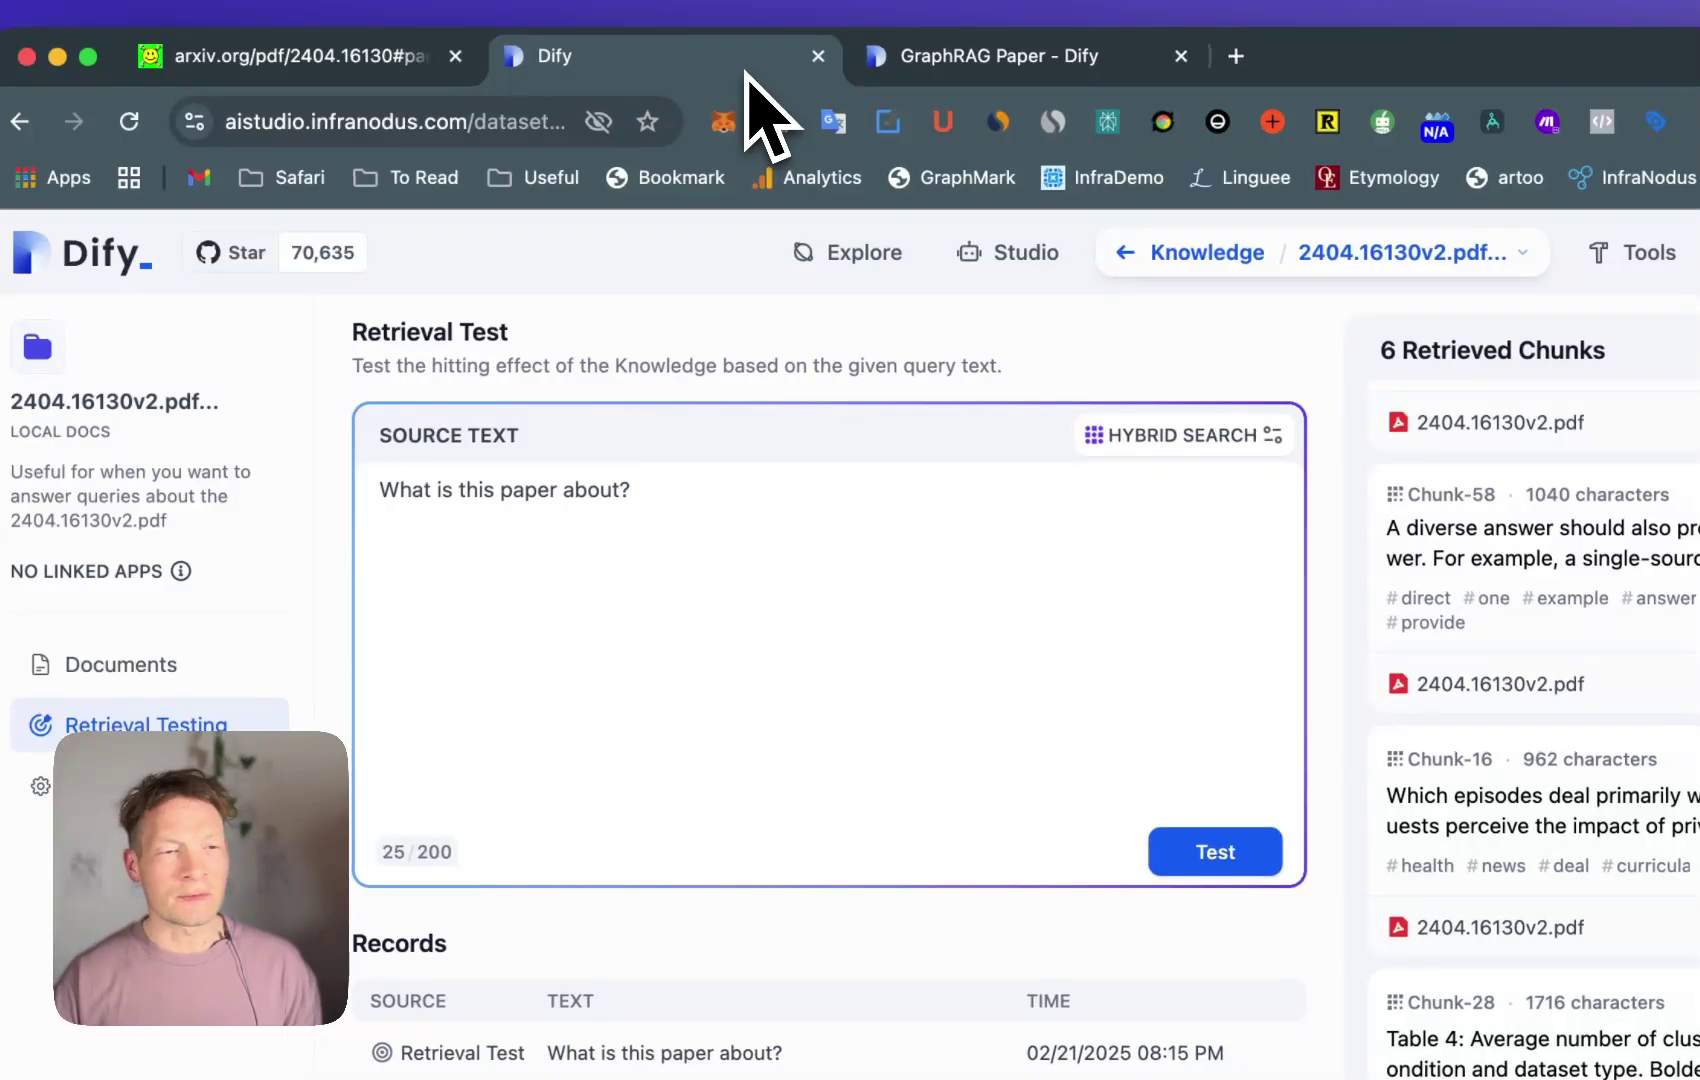
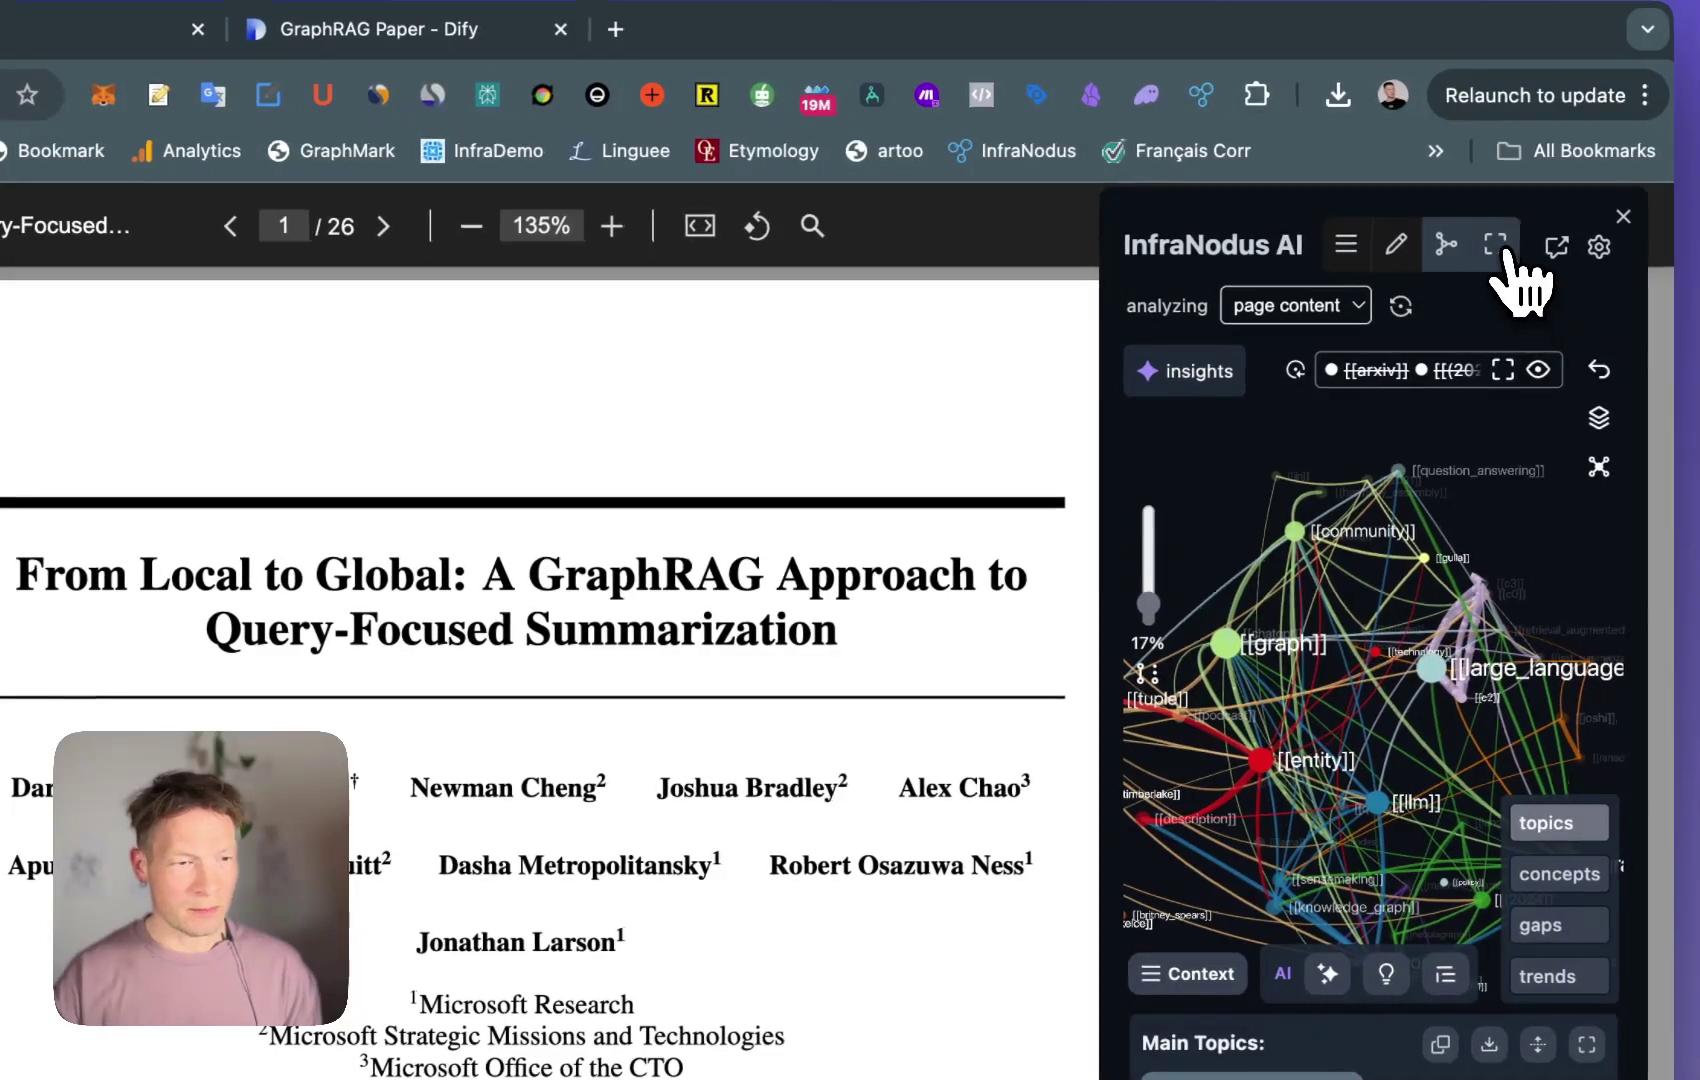
- Expand the knowledge graph beside the arXiv paper to the enlarged view and examine it from several angles
left_click(1498, 243)
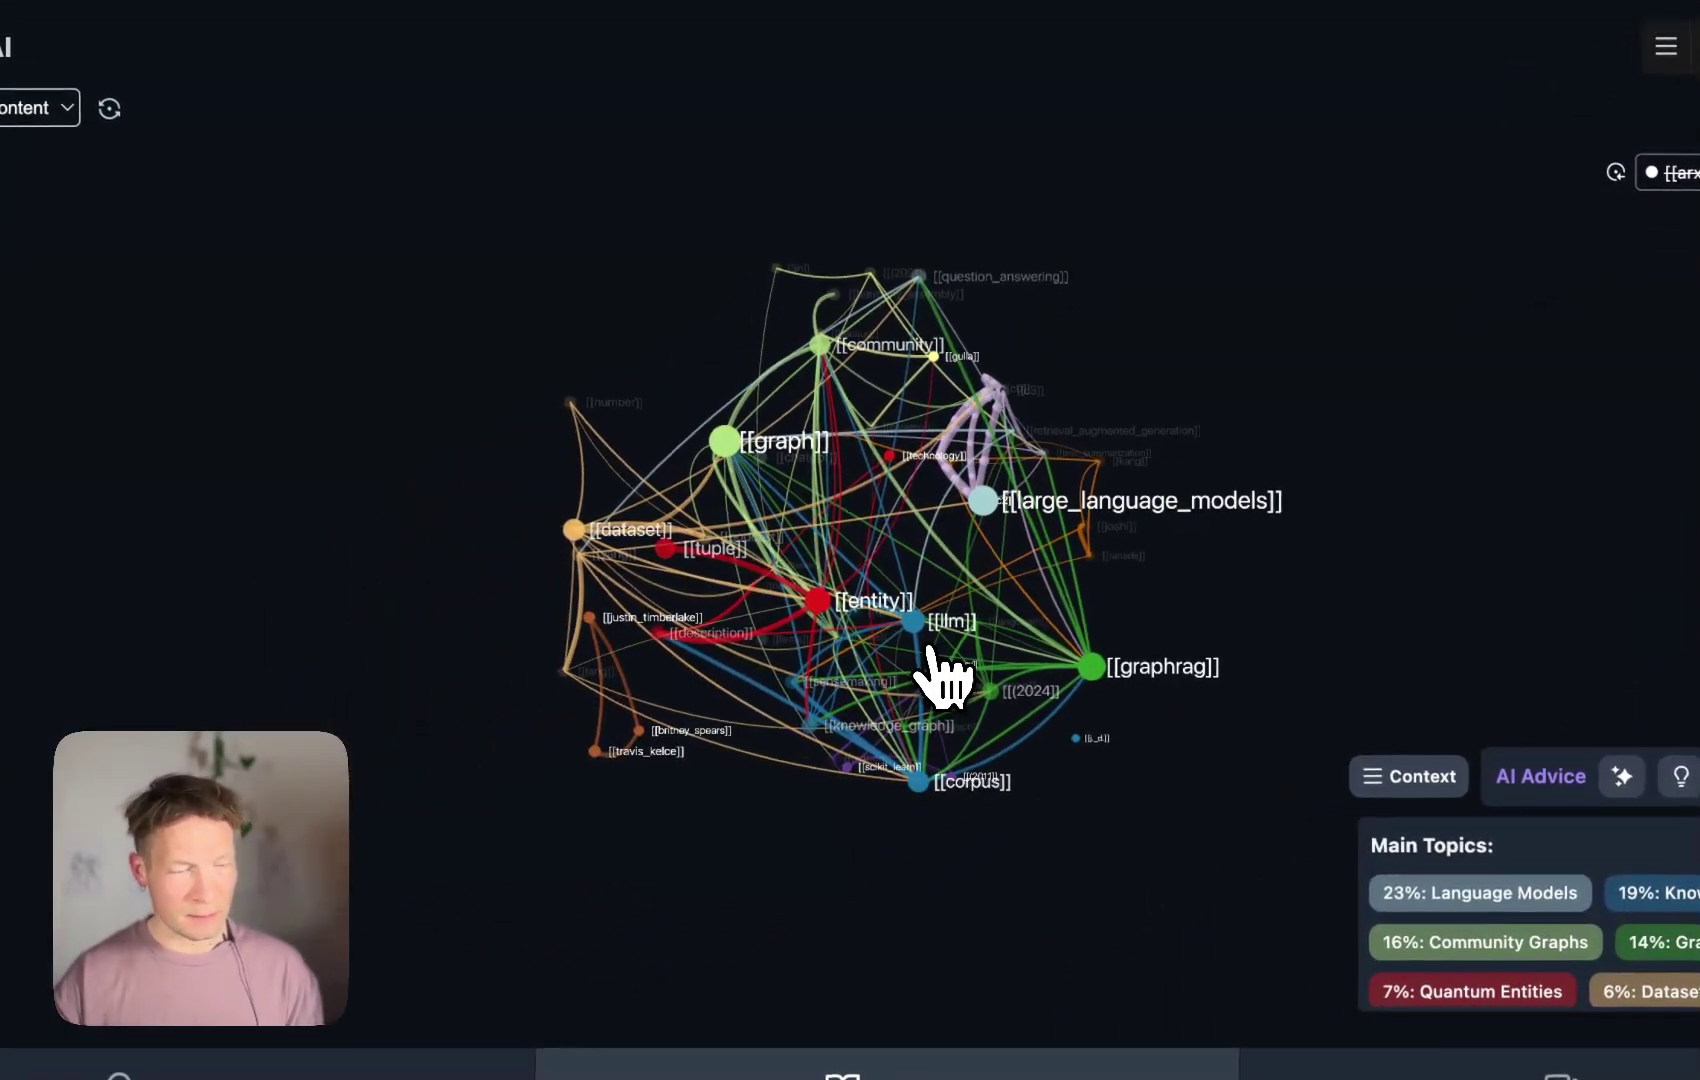
left_click_drag(816, 600, 985, 712)
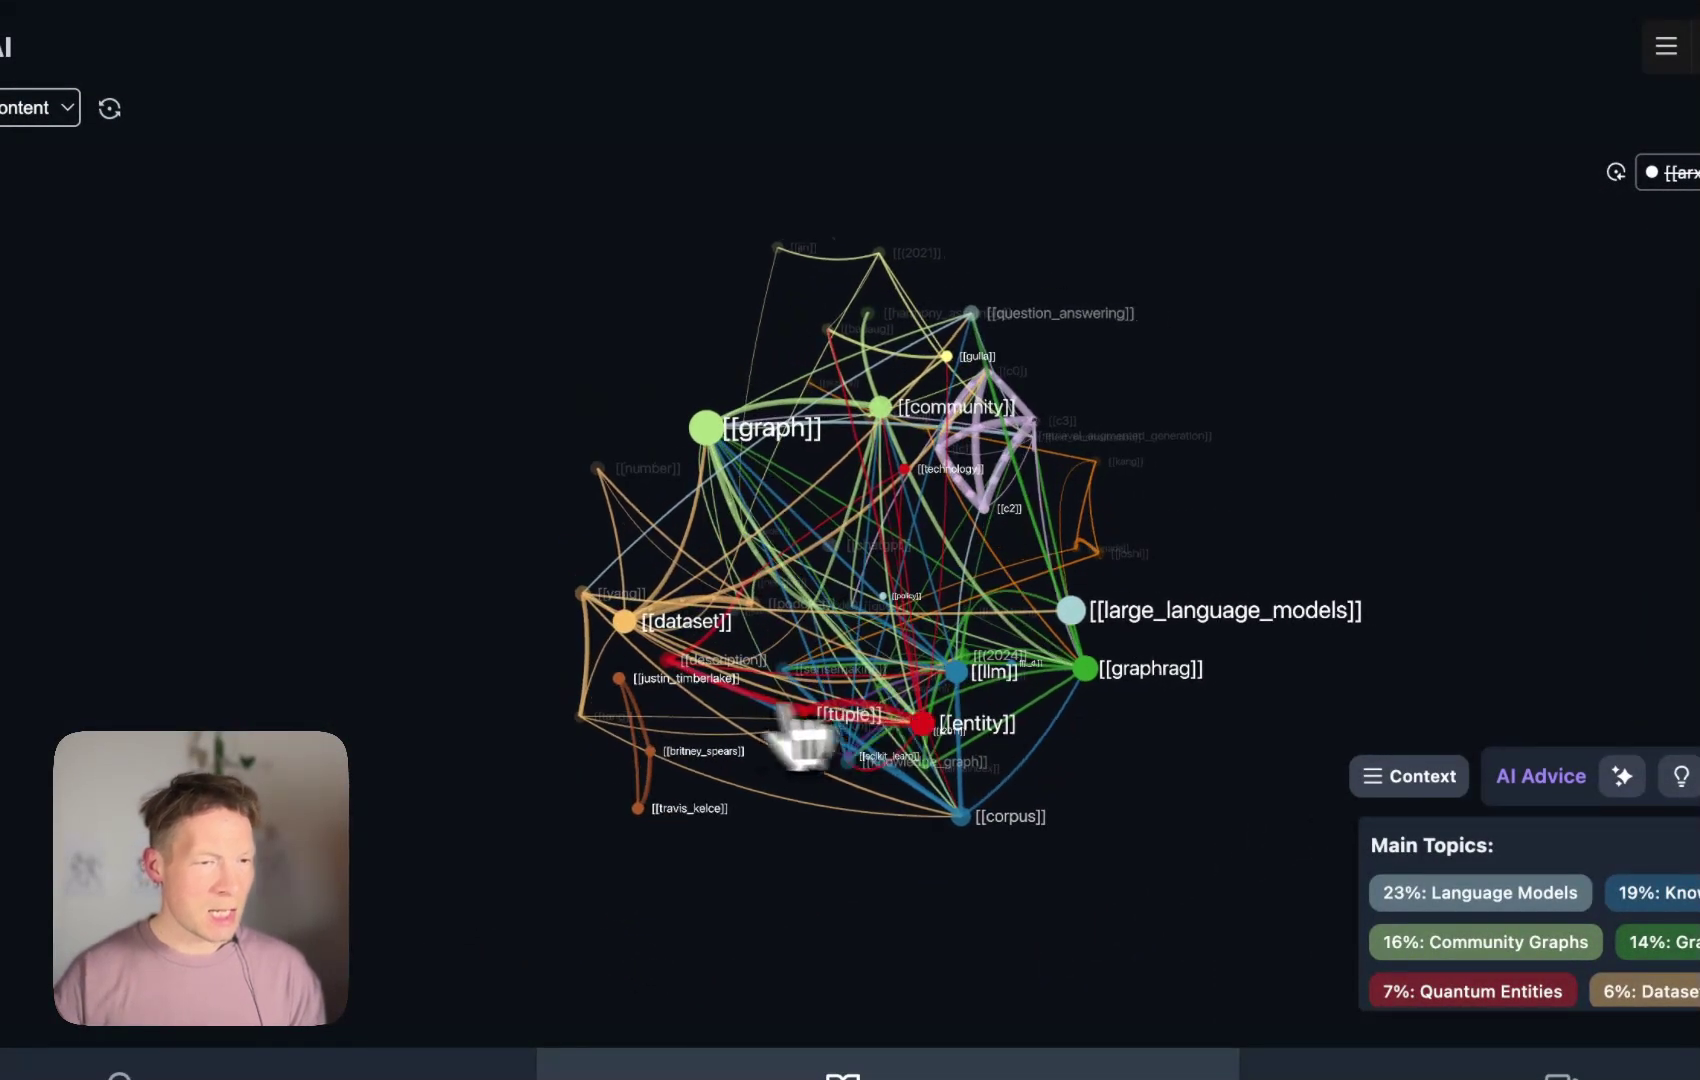
left_click_drag(845, 625, 1082, 626)
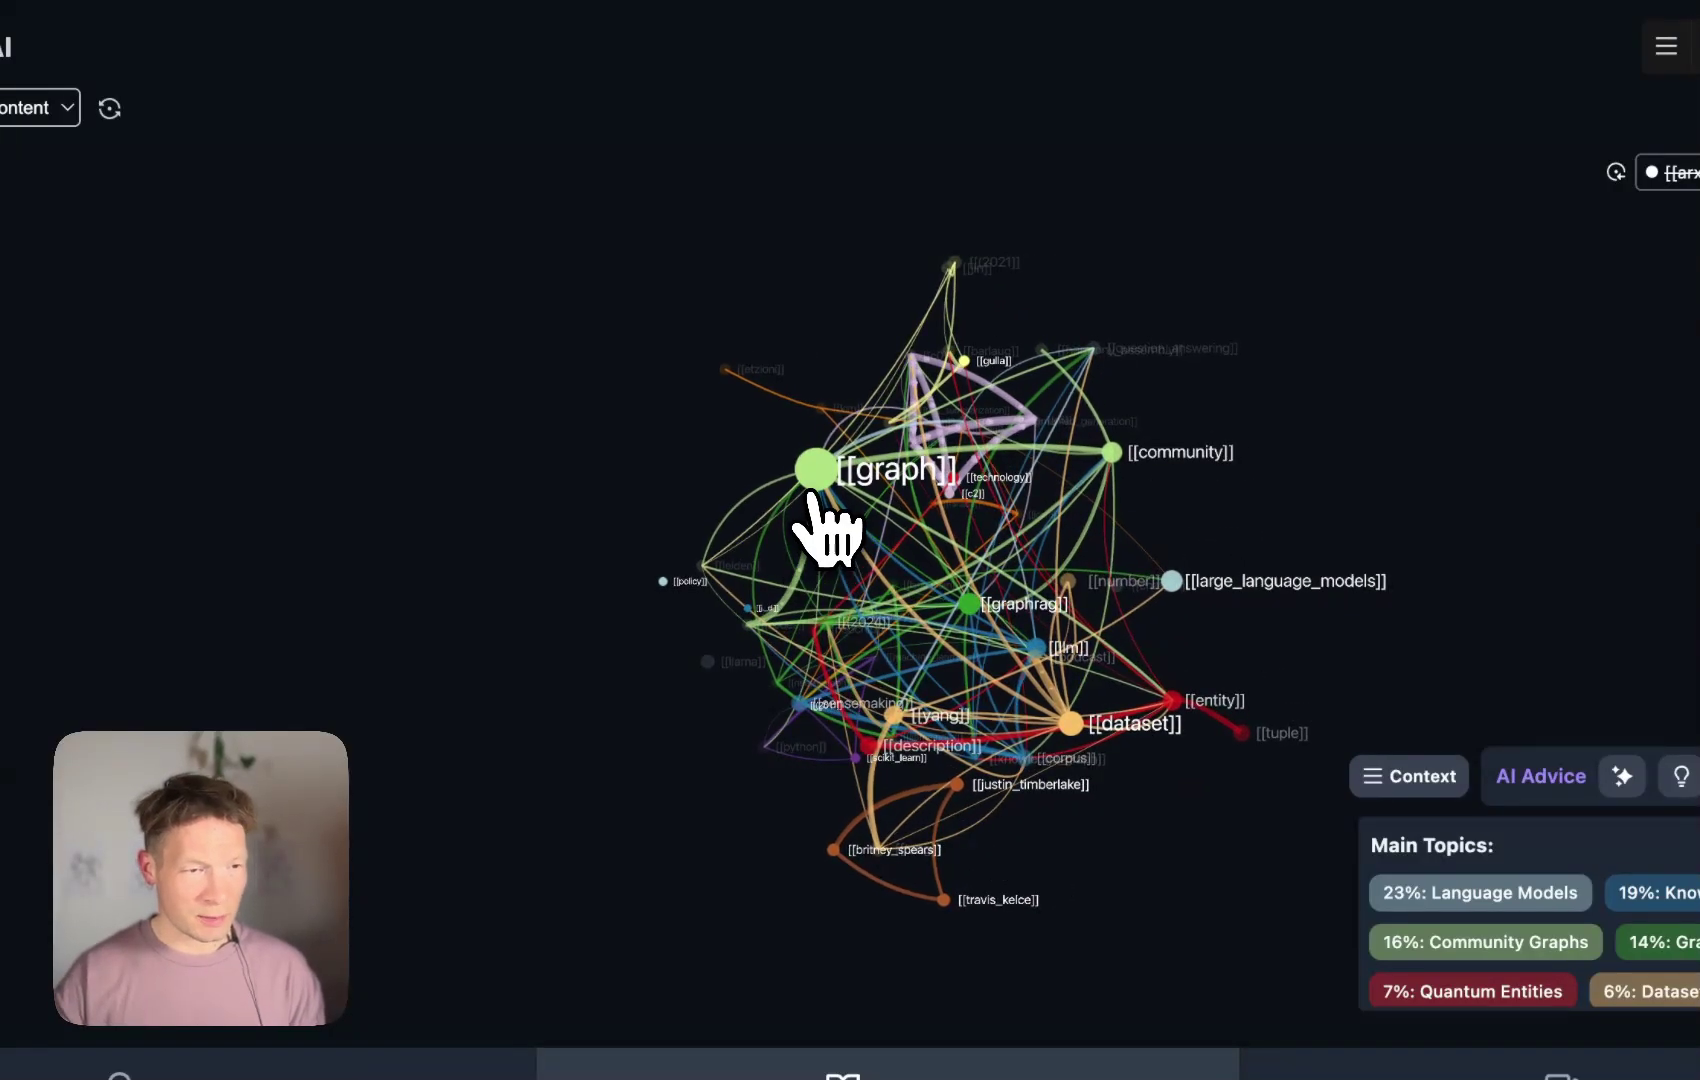
- Highlight the connections of the "graph" and "nodes" concepts in the enlarged graph, and clear the selection
left_click(826, 478)
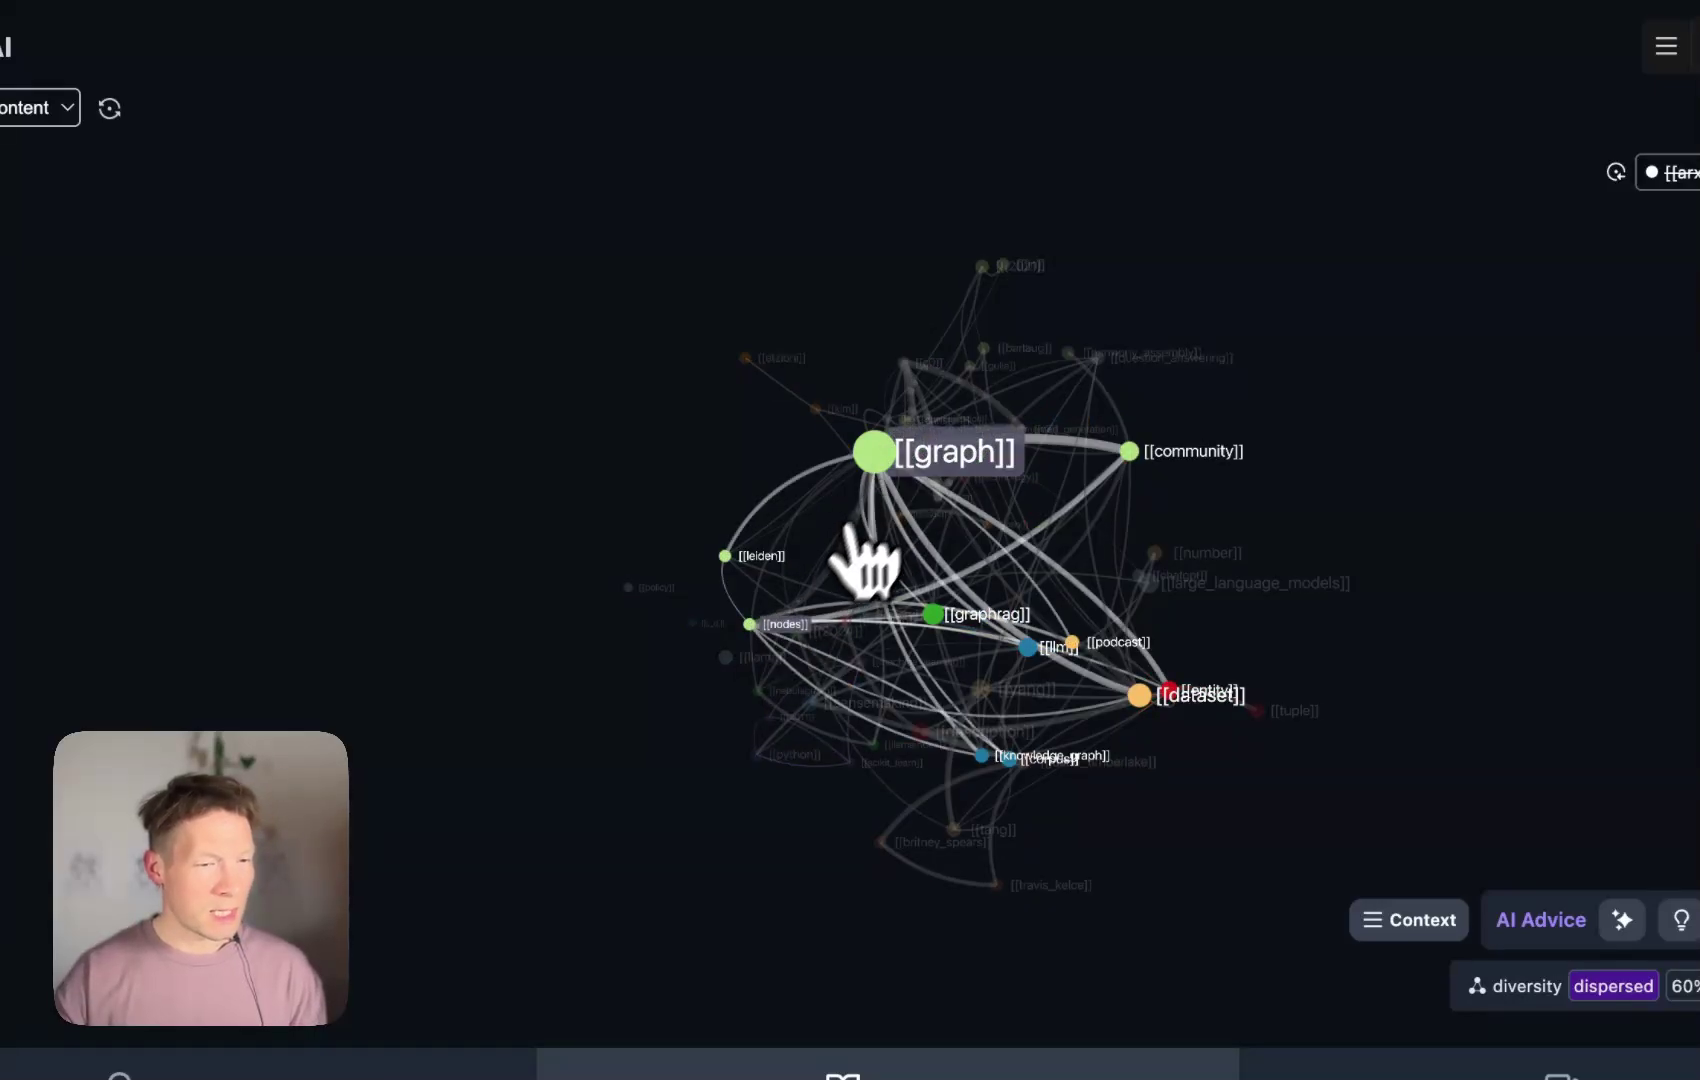
scroll(862, 580, "up", 3)
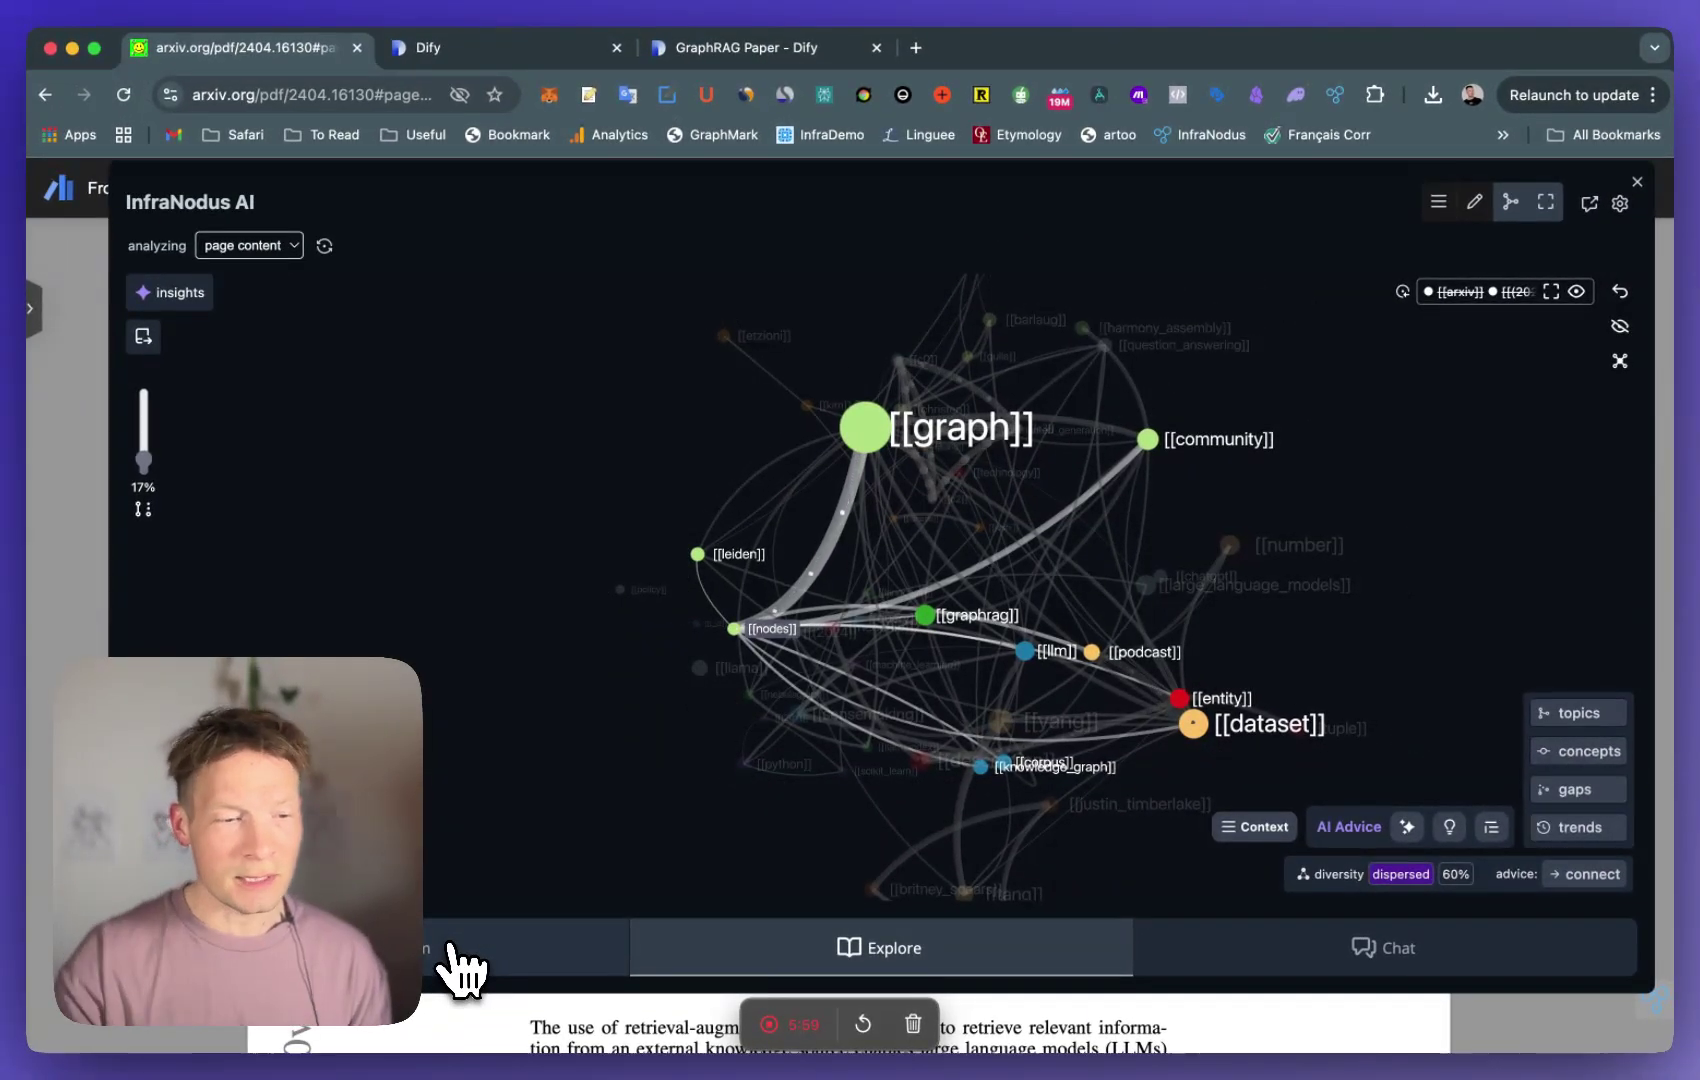
left_click(860, 436)
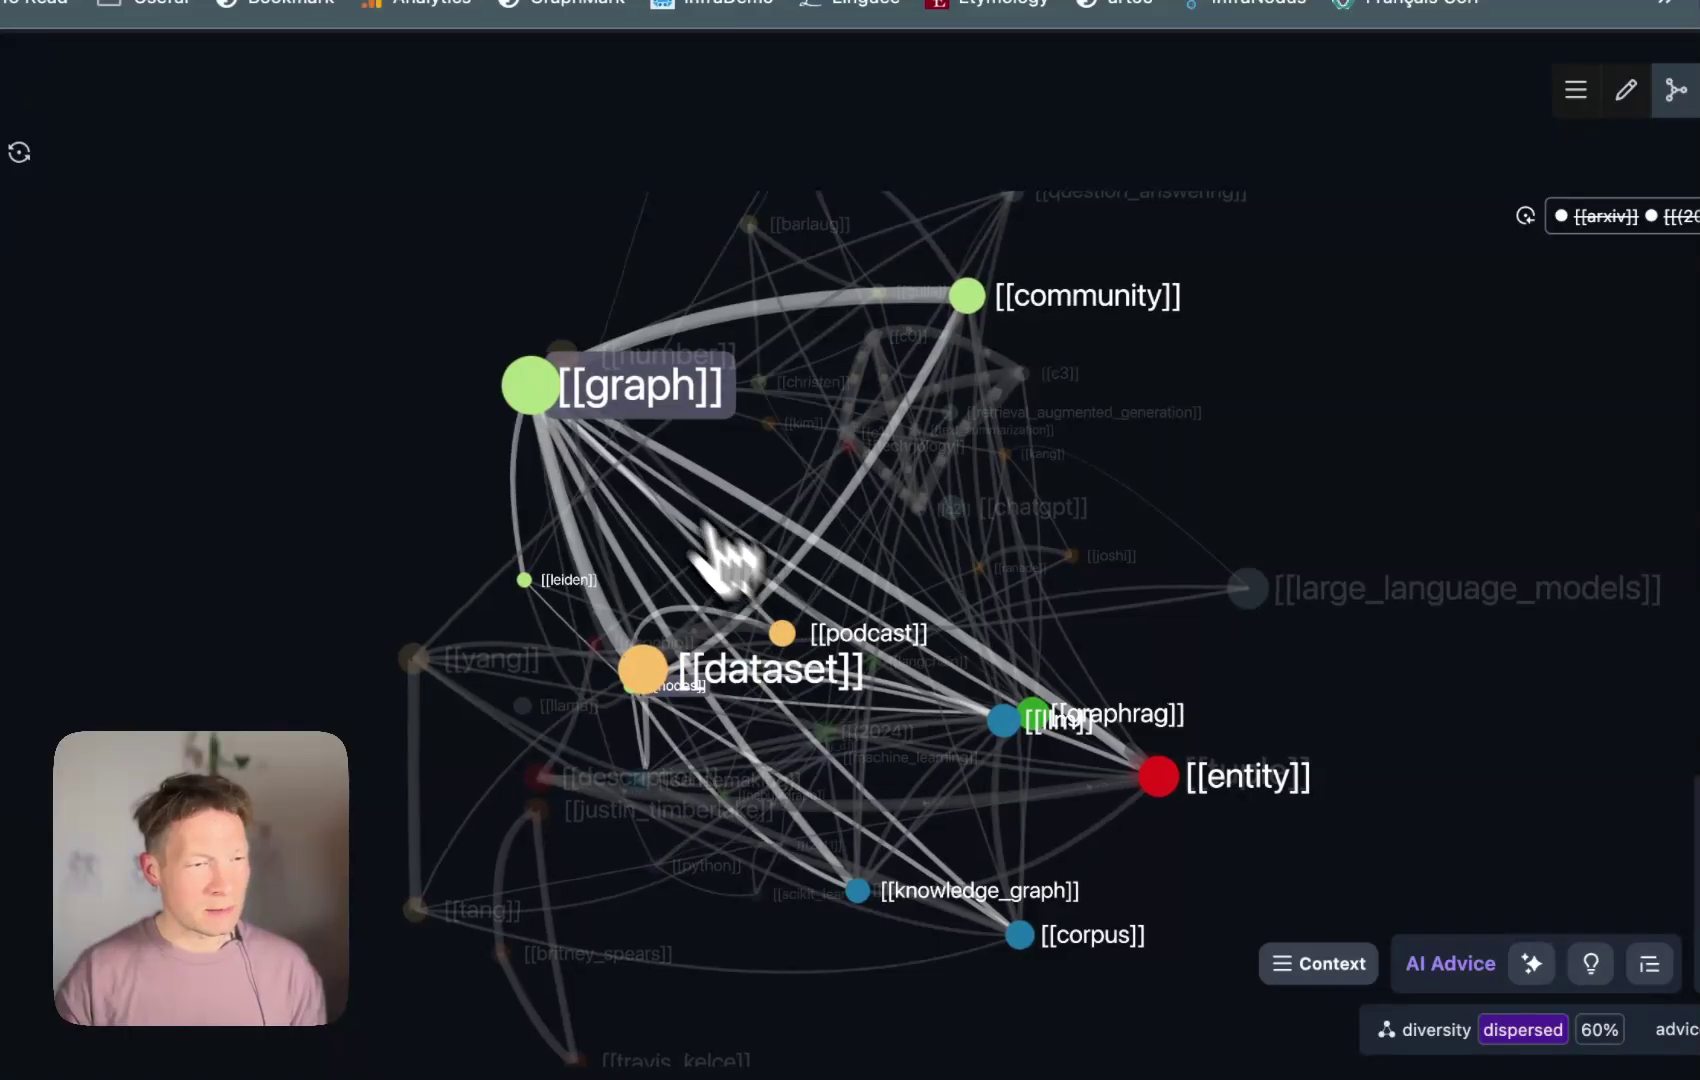
left_click(532, 385)
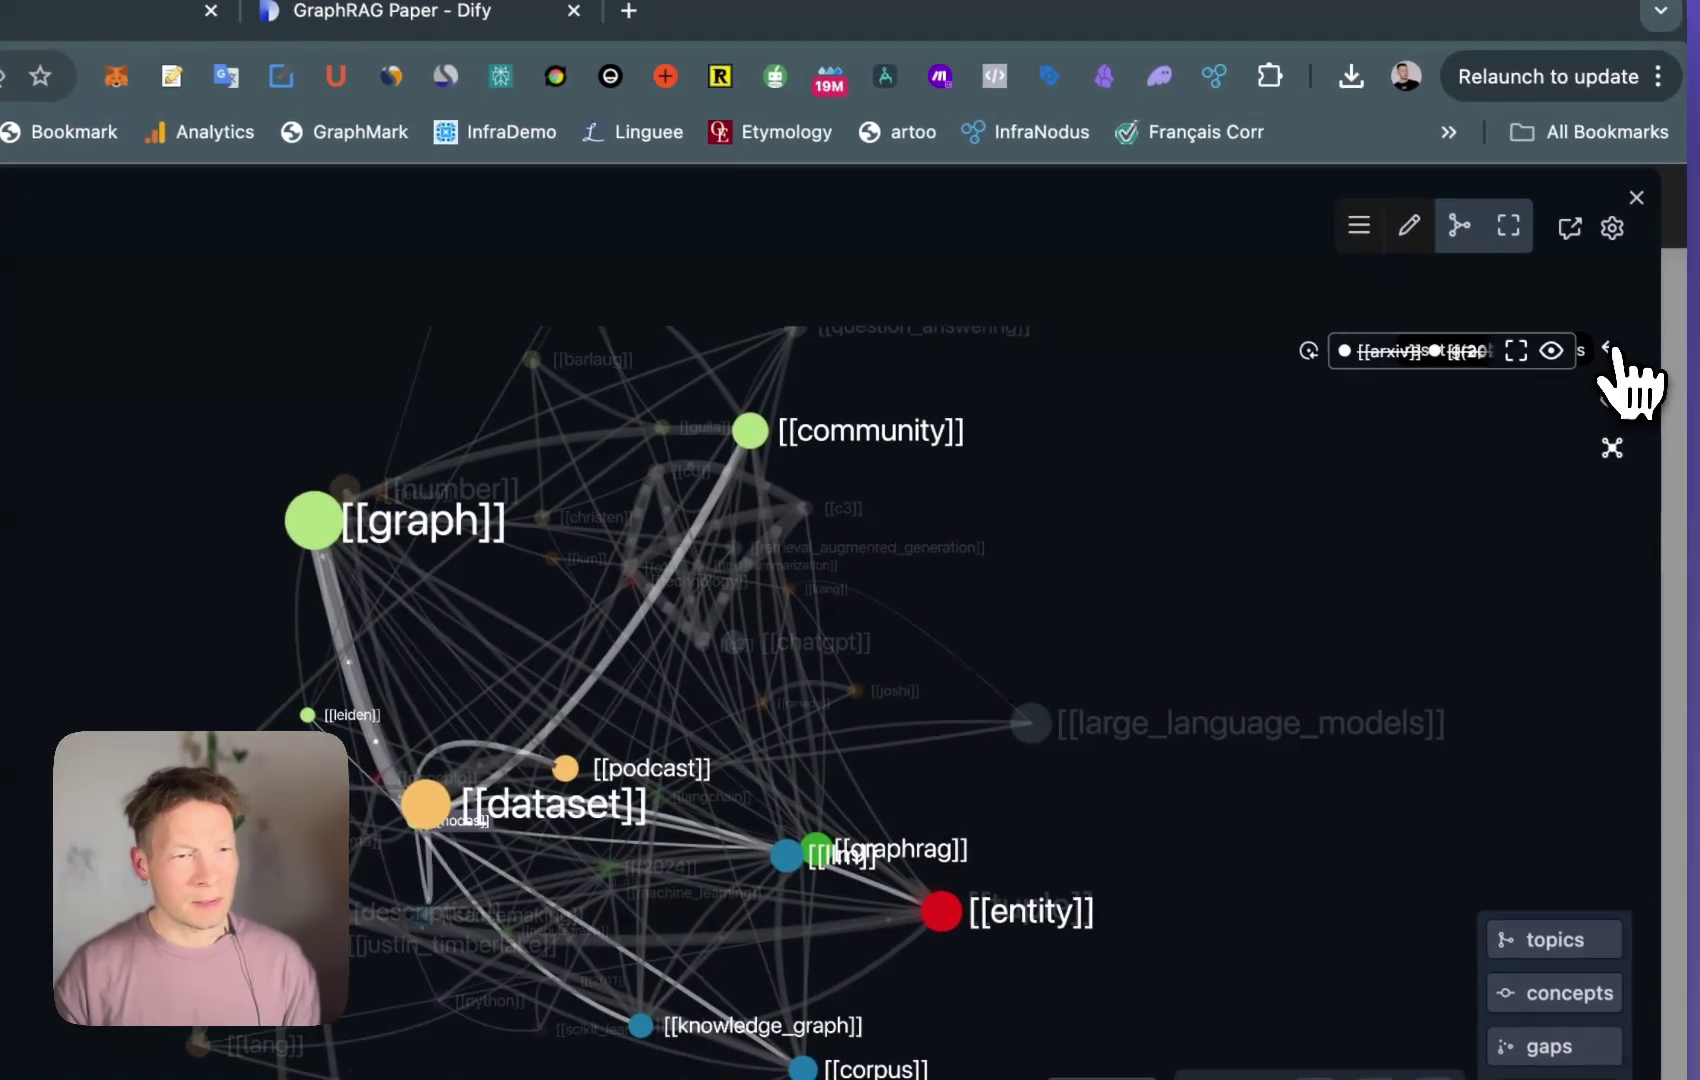
left_click(1643, 301)
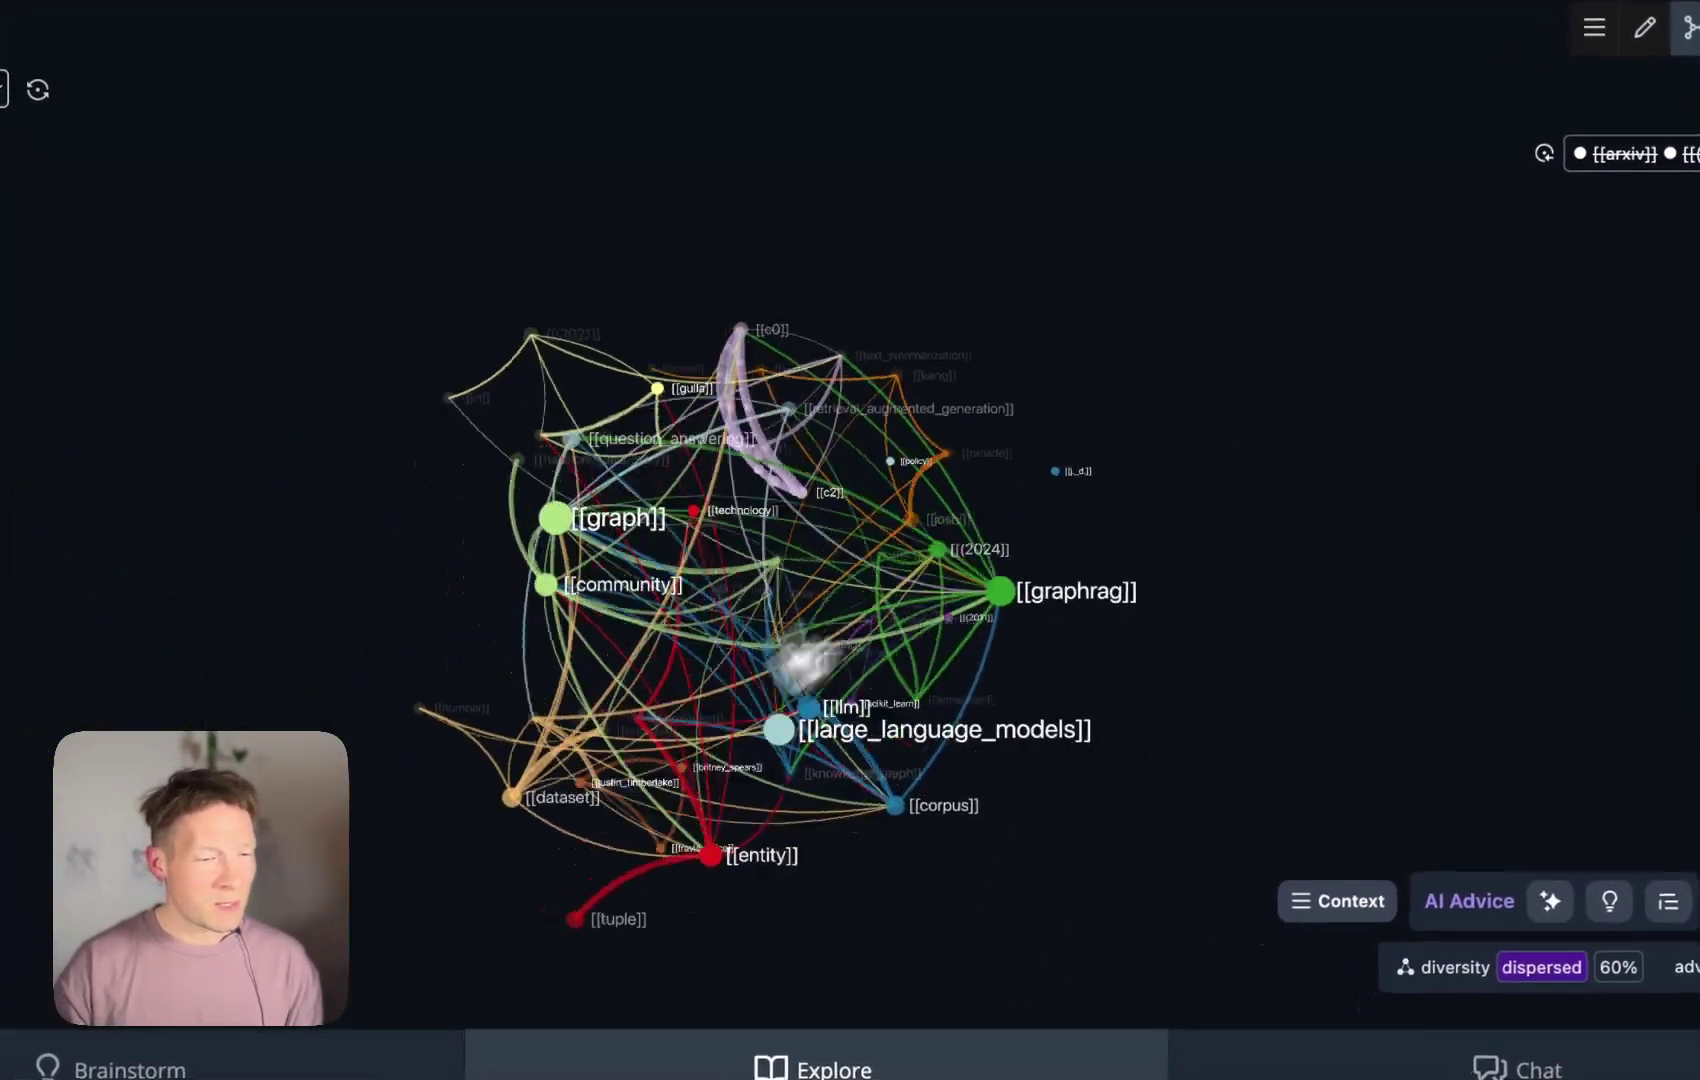
- Select the "community" and "entity" nodes in the graph and show the paper excerpts that connect them
left_click_drag(796, 663, 1085, 552)
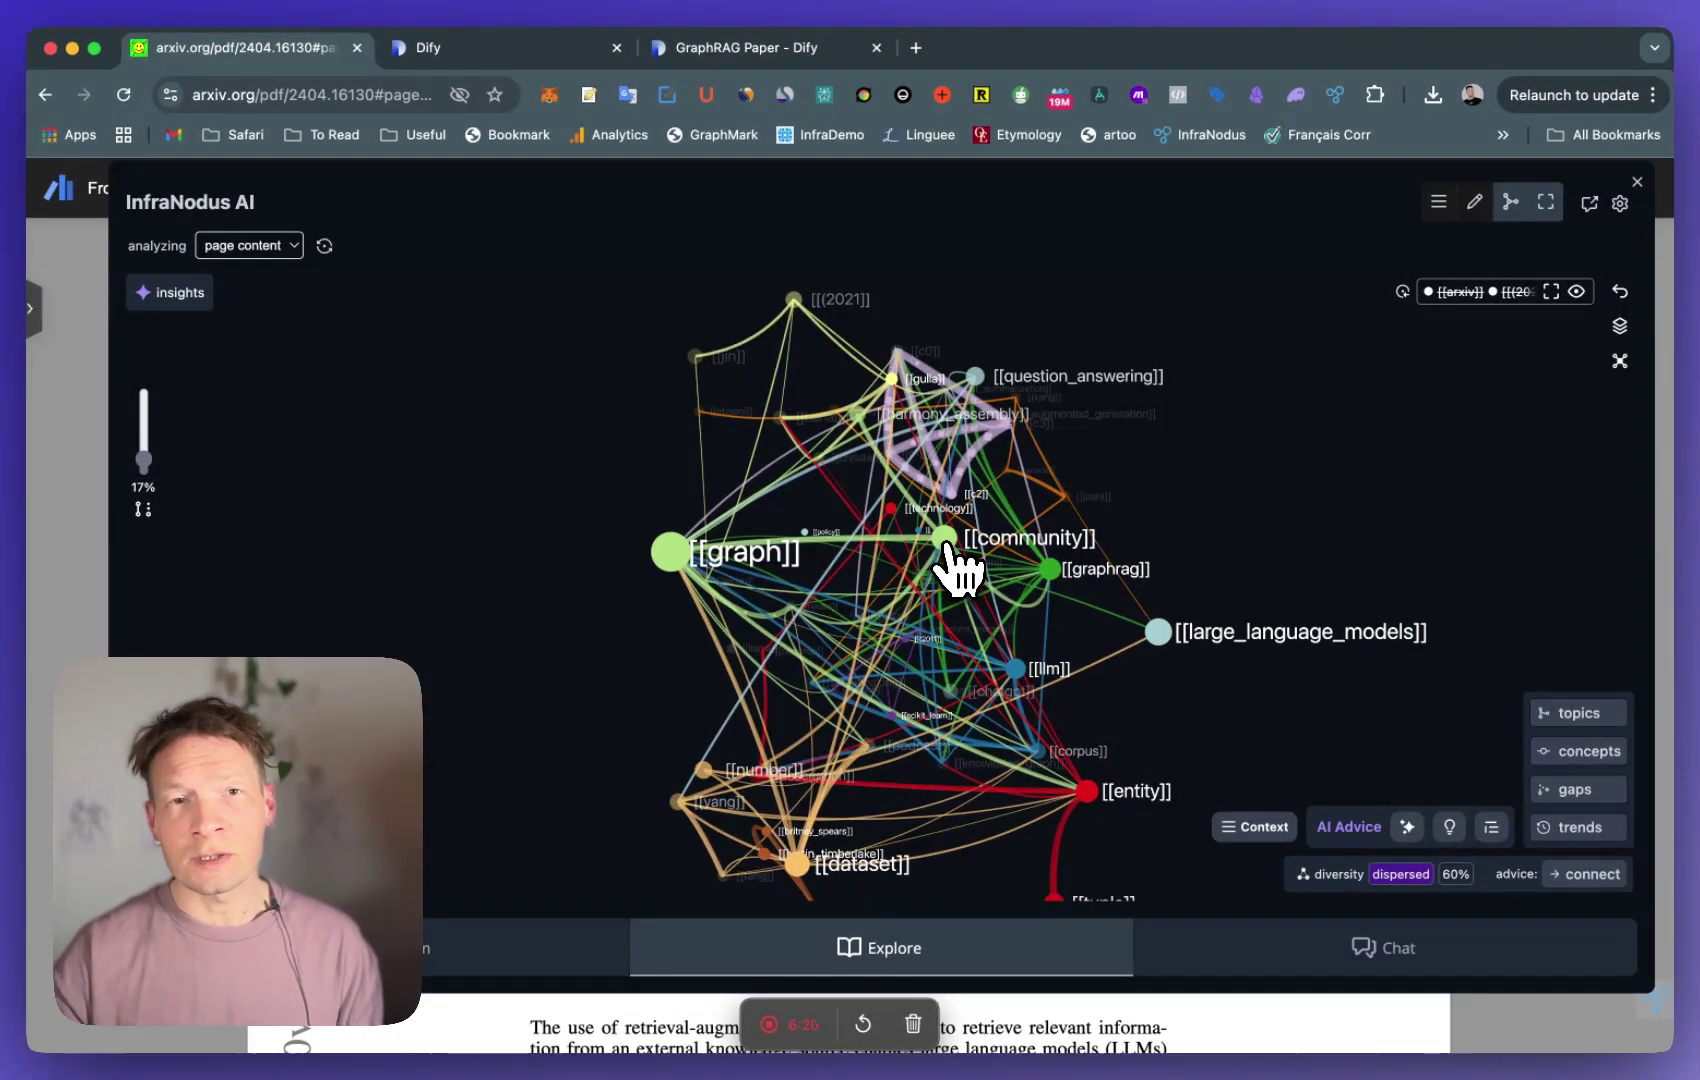
left_click(945, 543)
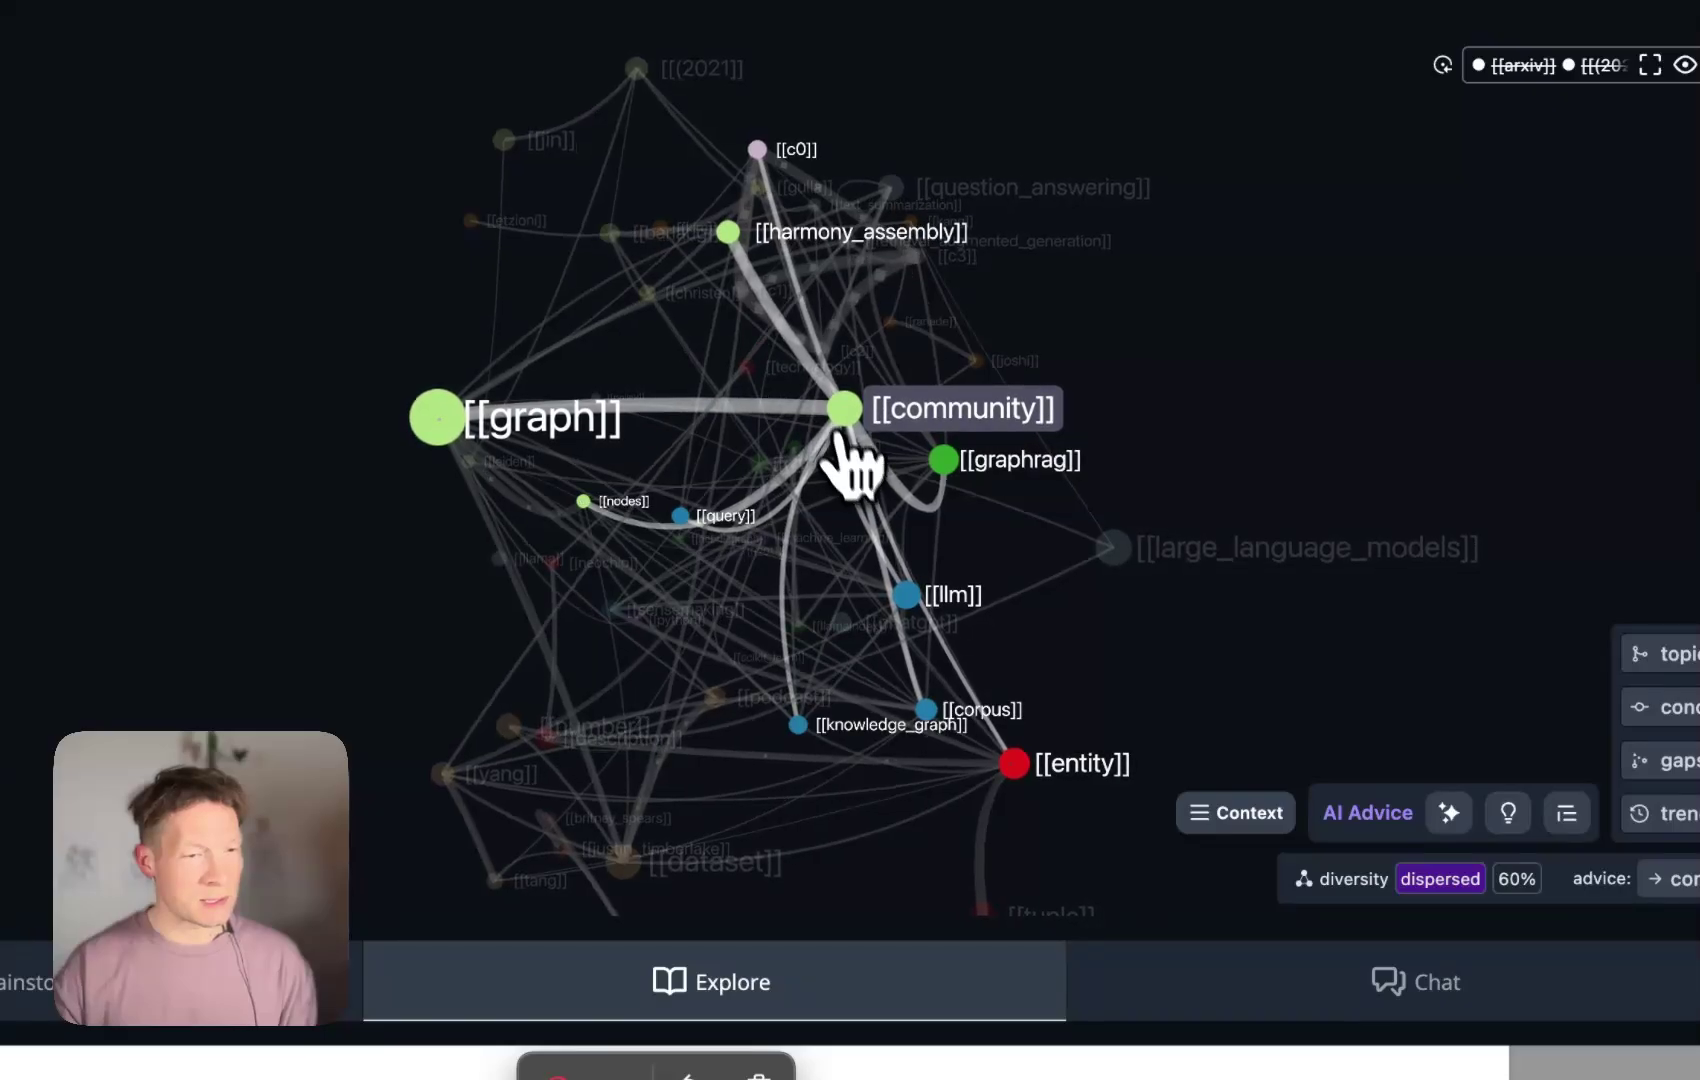
left_click(1038, 763)
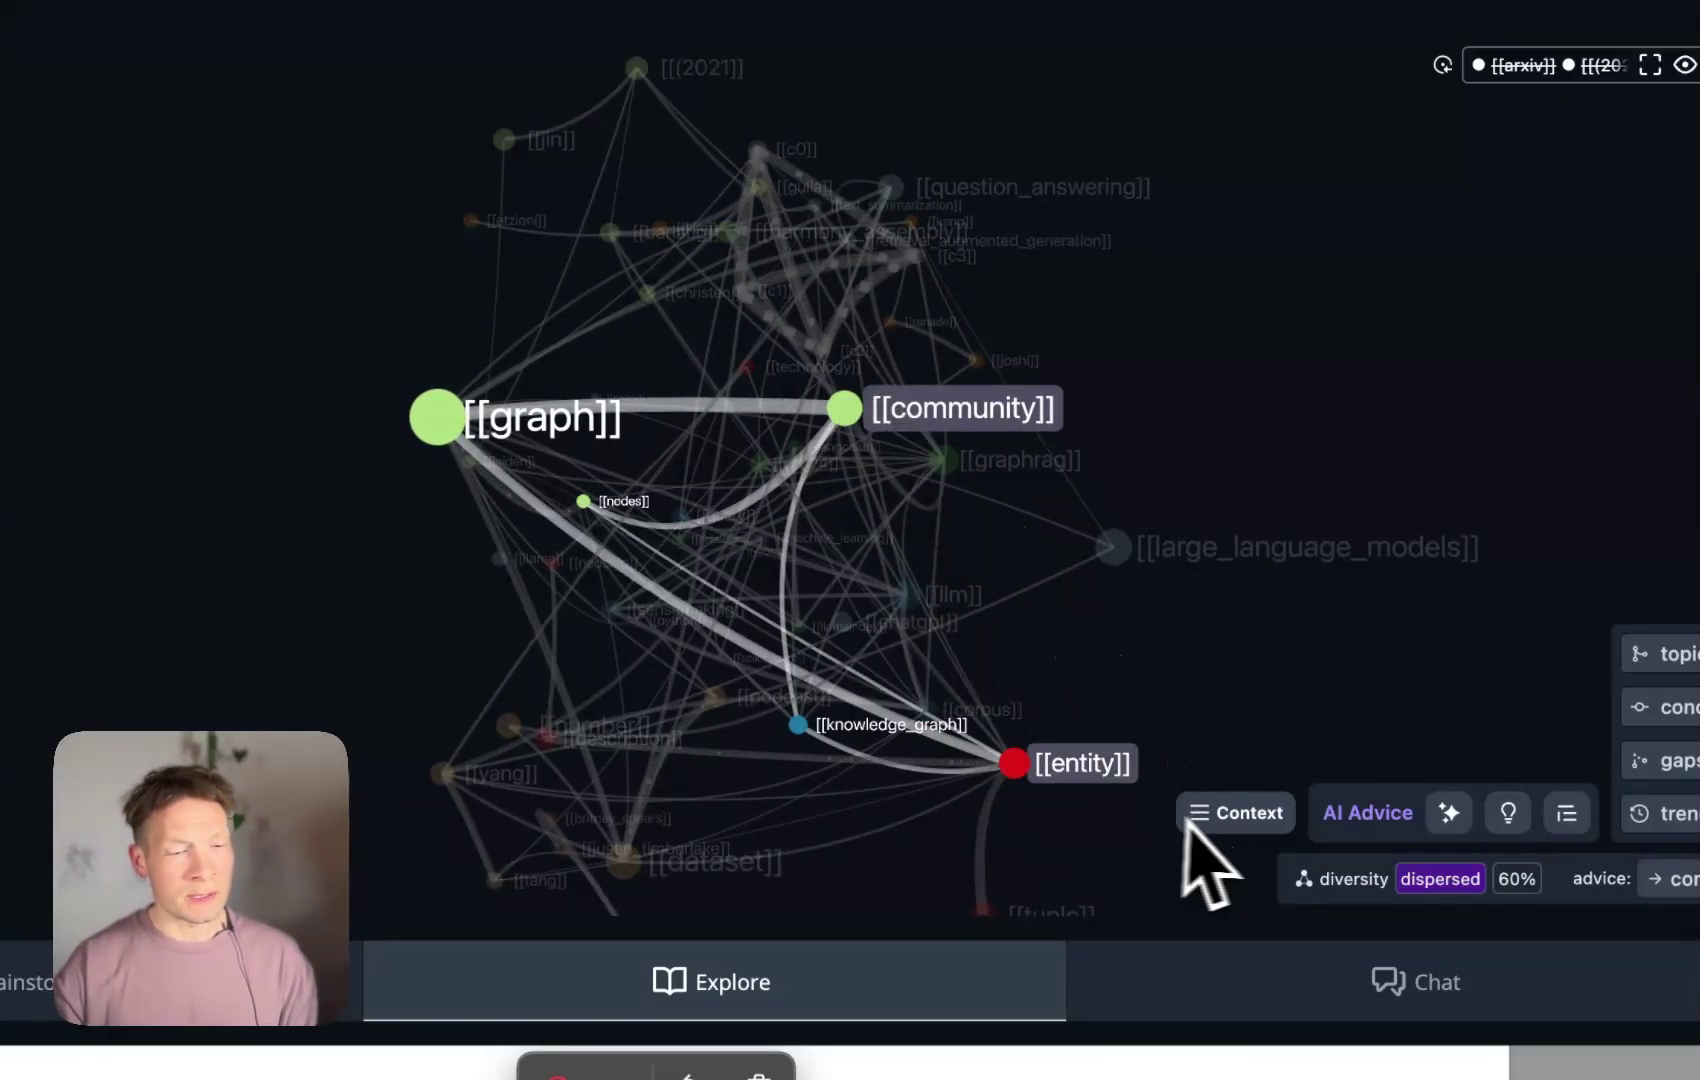
left_click(1245, 788)
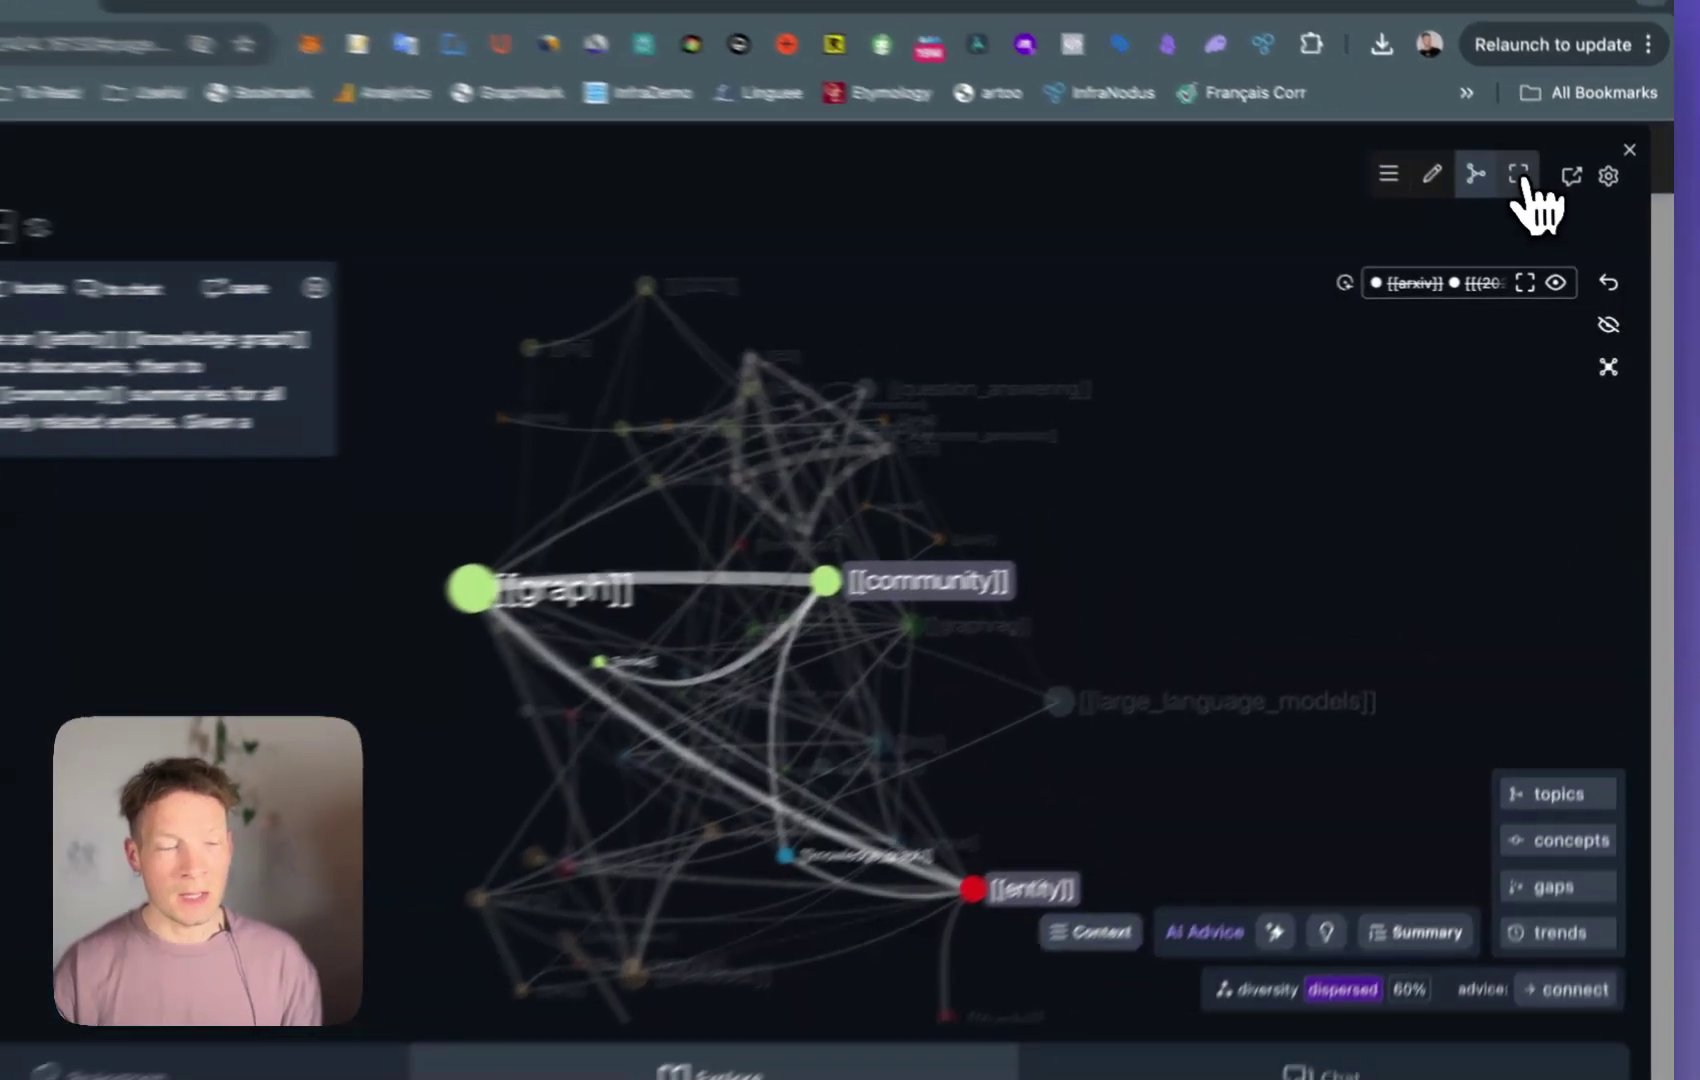
- Shrink the graph back beside the paper and enter the question "What is it about" in the InfraNodus chat
left_click(1548, 203)
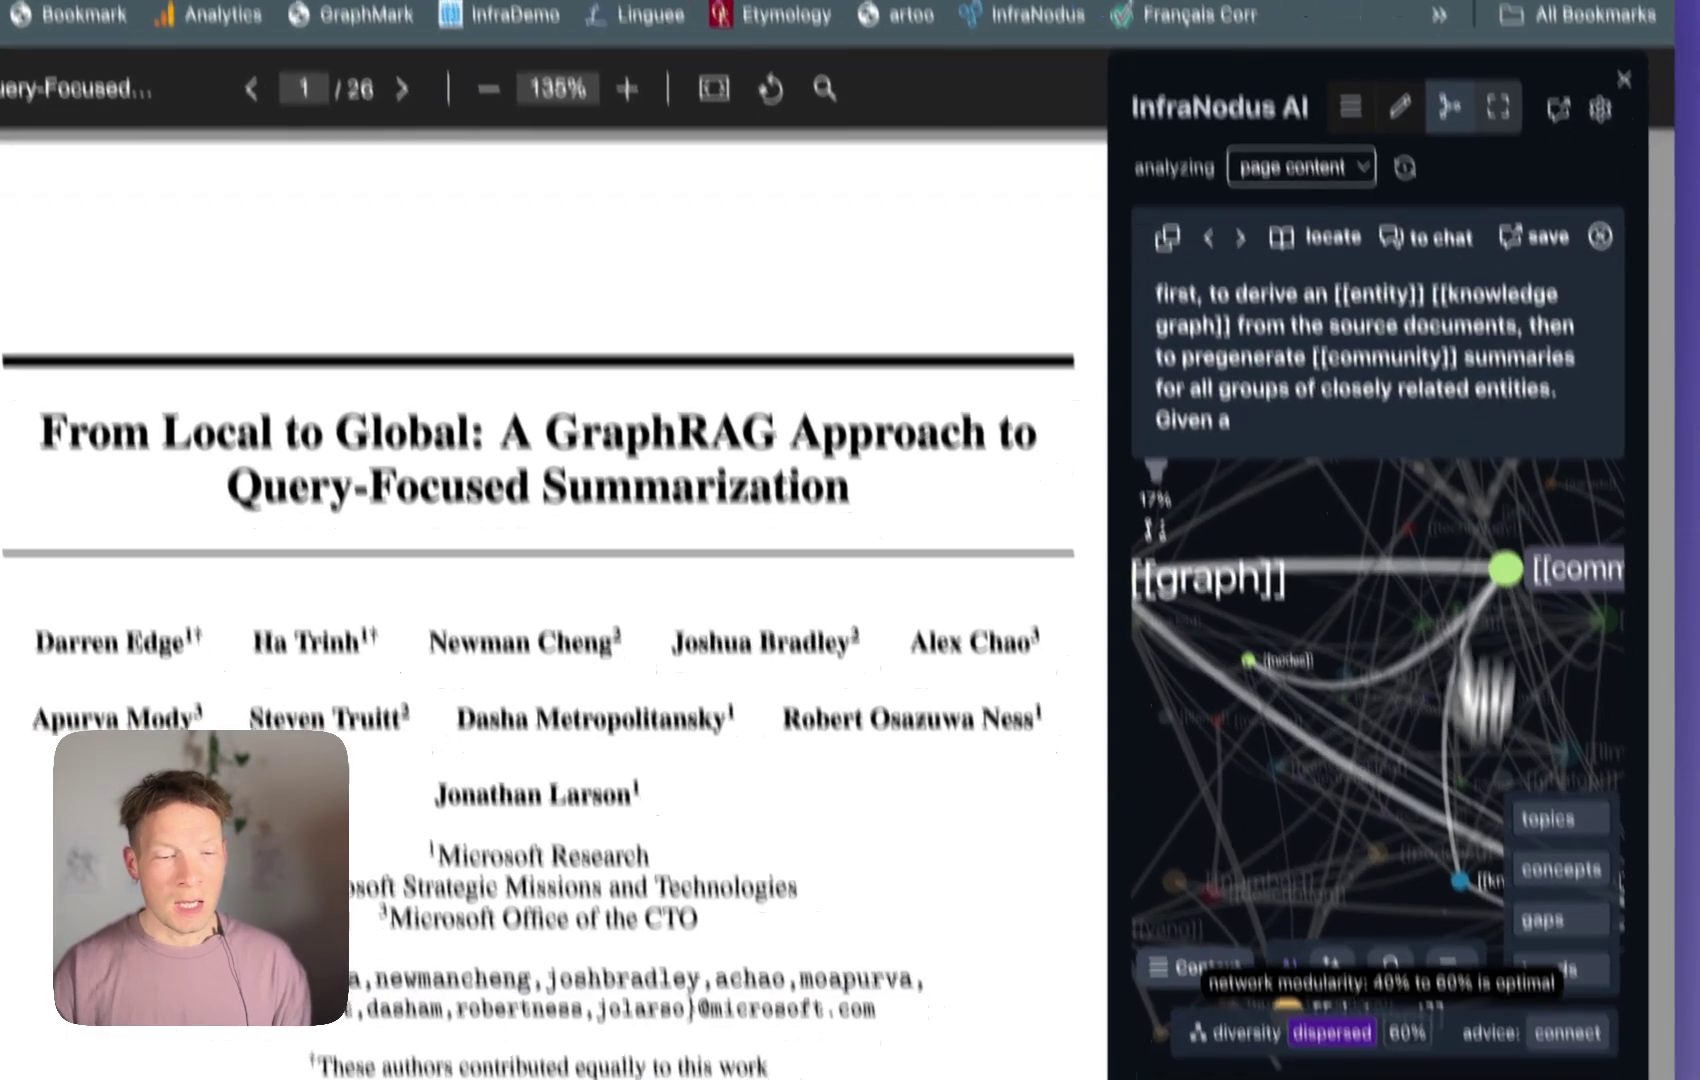
left_click(1500, 1005)
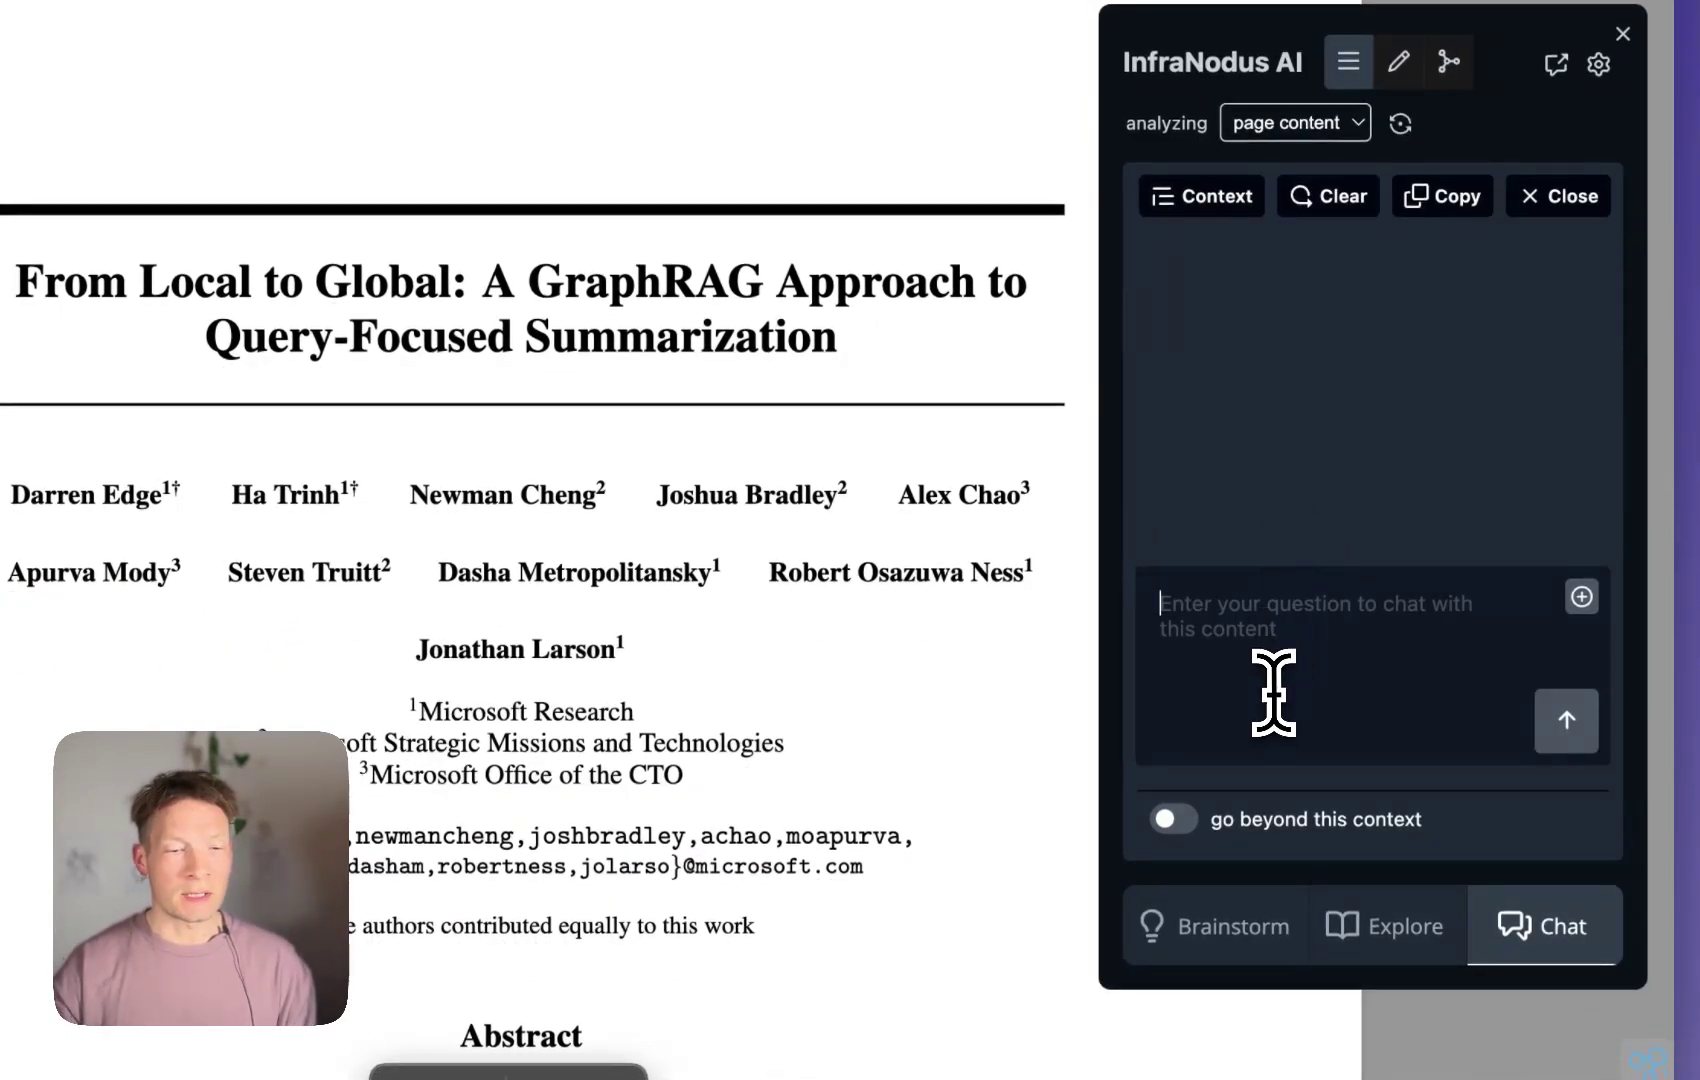
left_click(1272, 695)
type("What is it about")
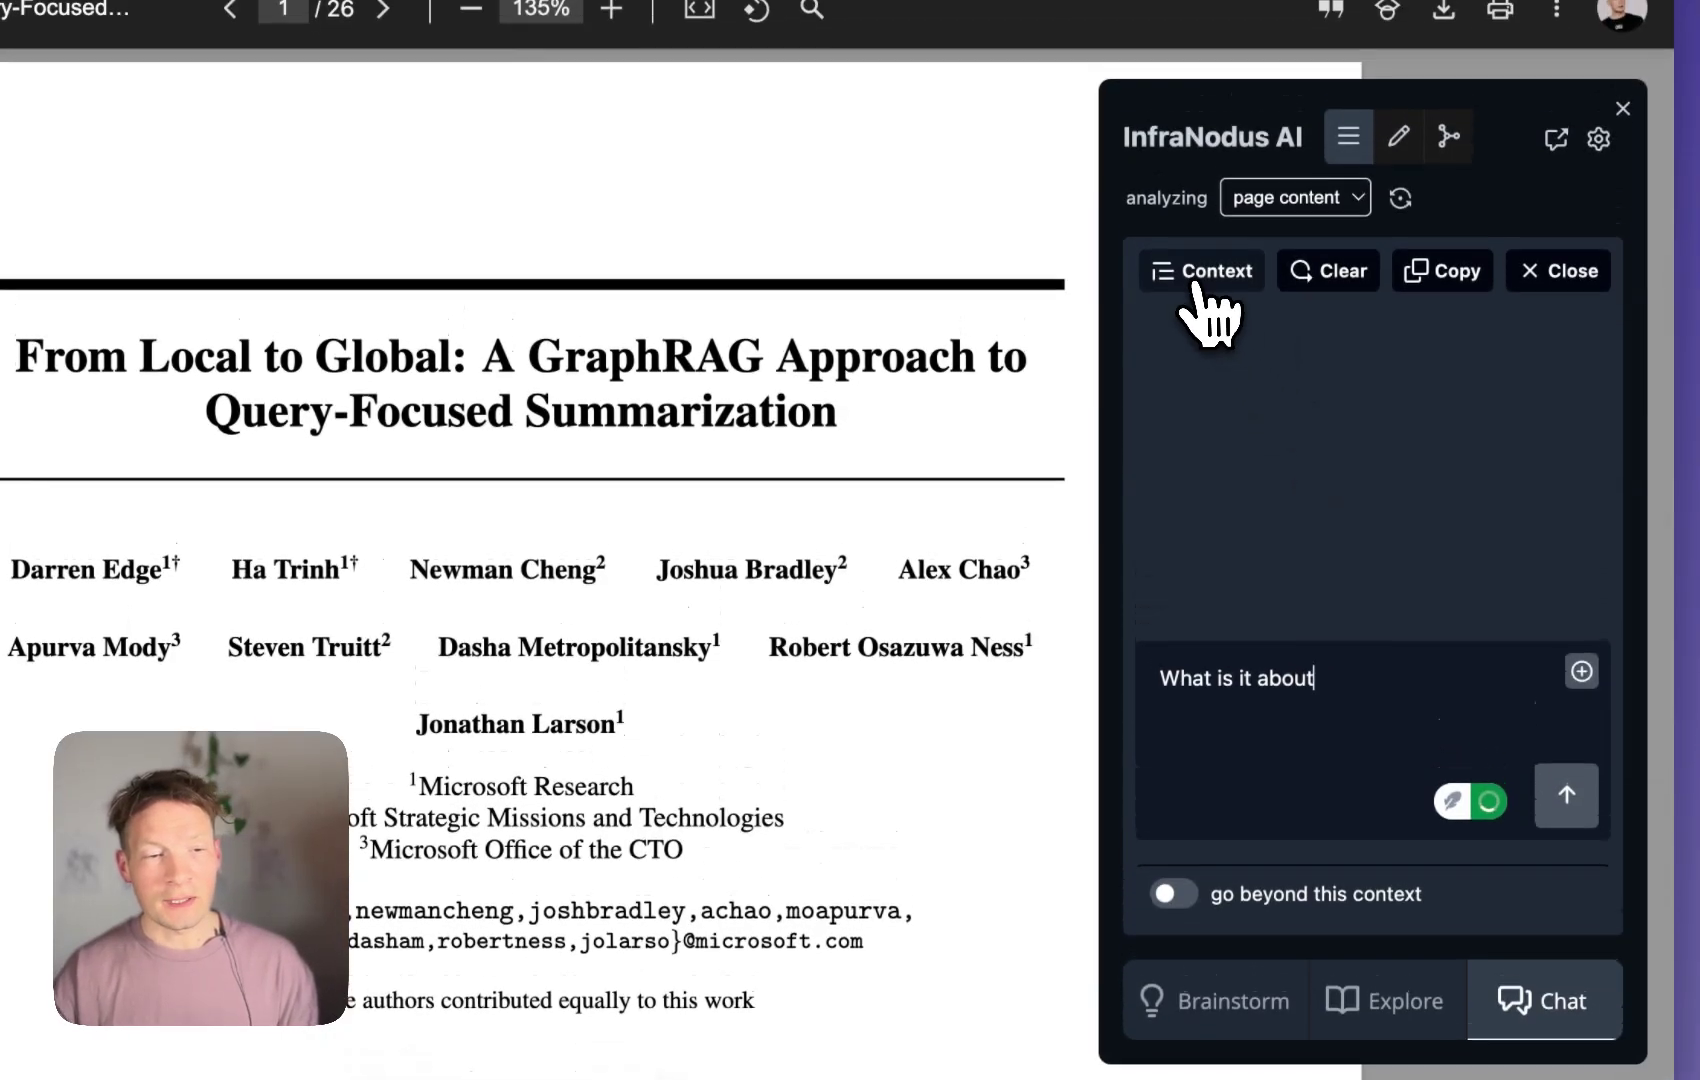
- Check which concepts the chat will focus on, close that overview, and send the question
left_click(1200, 196)
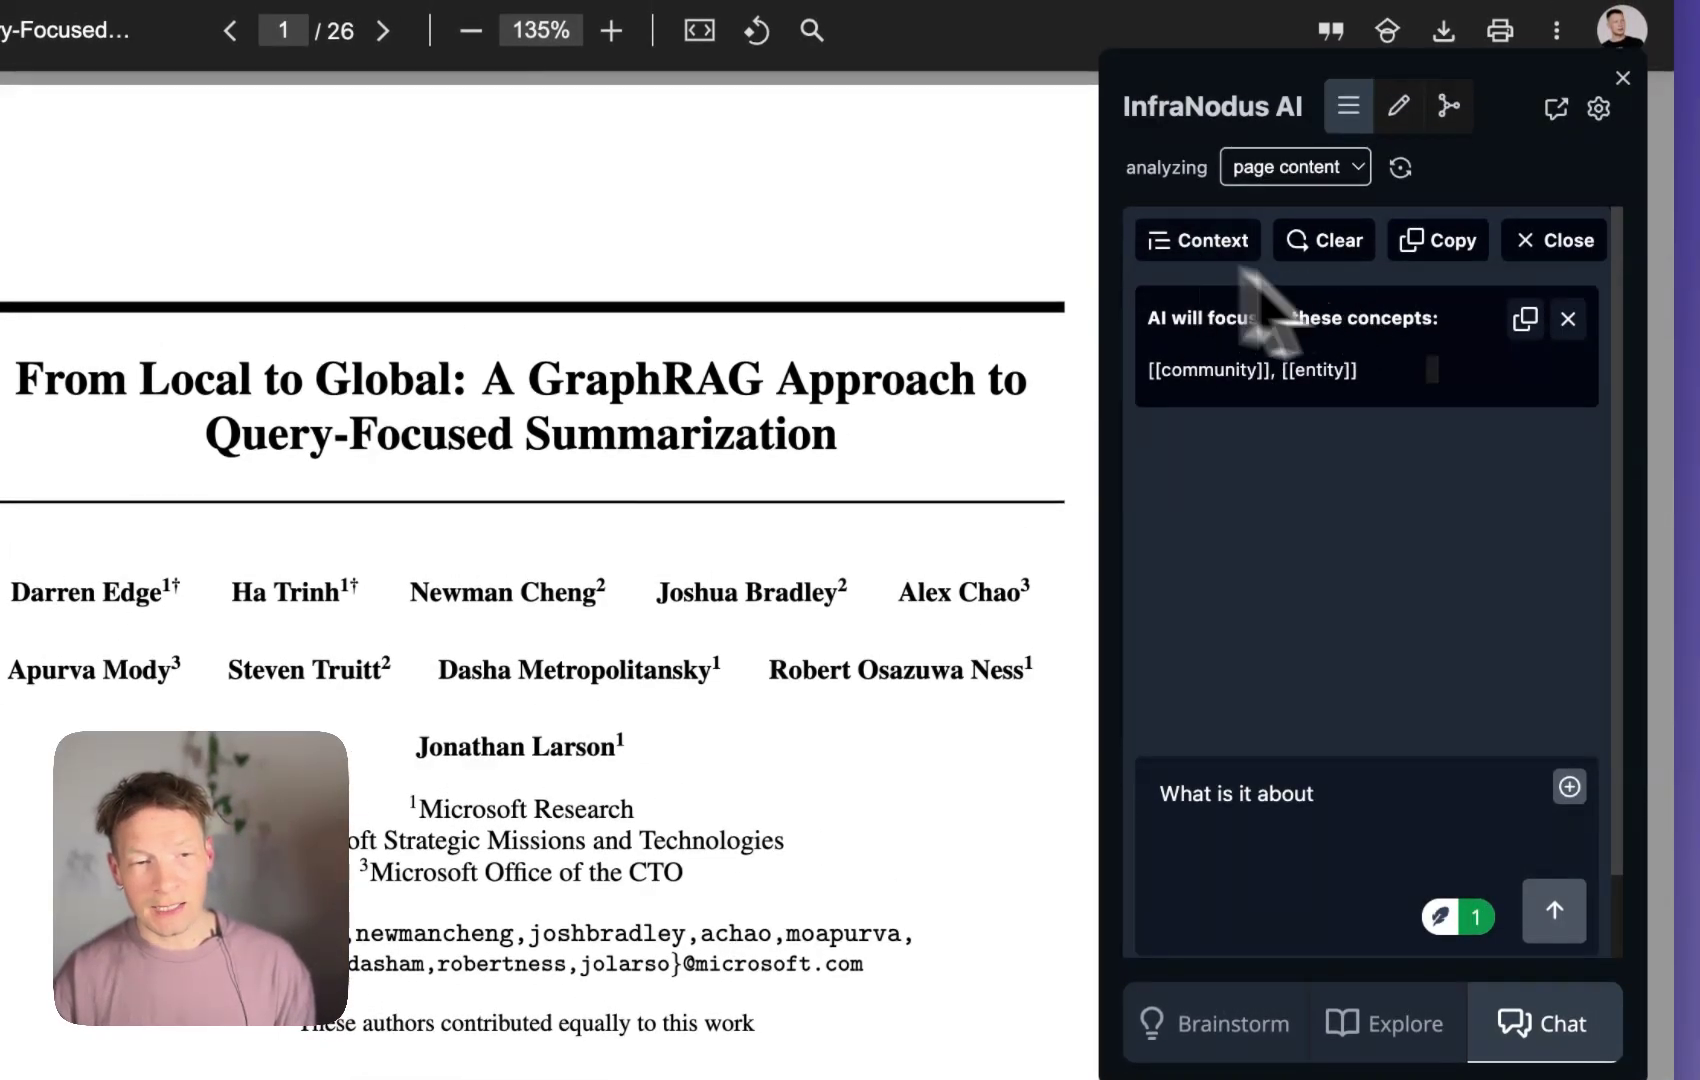
left_click(1566, 322)
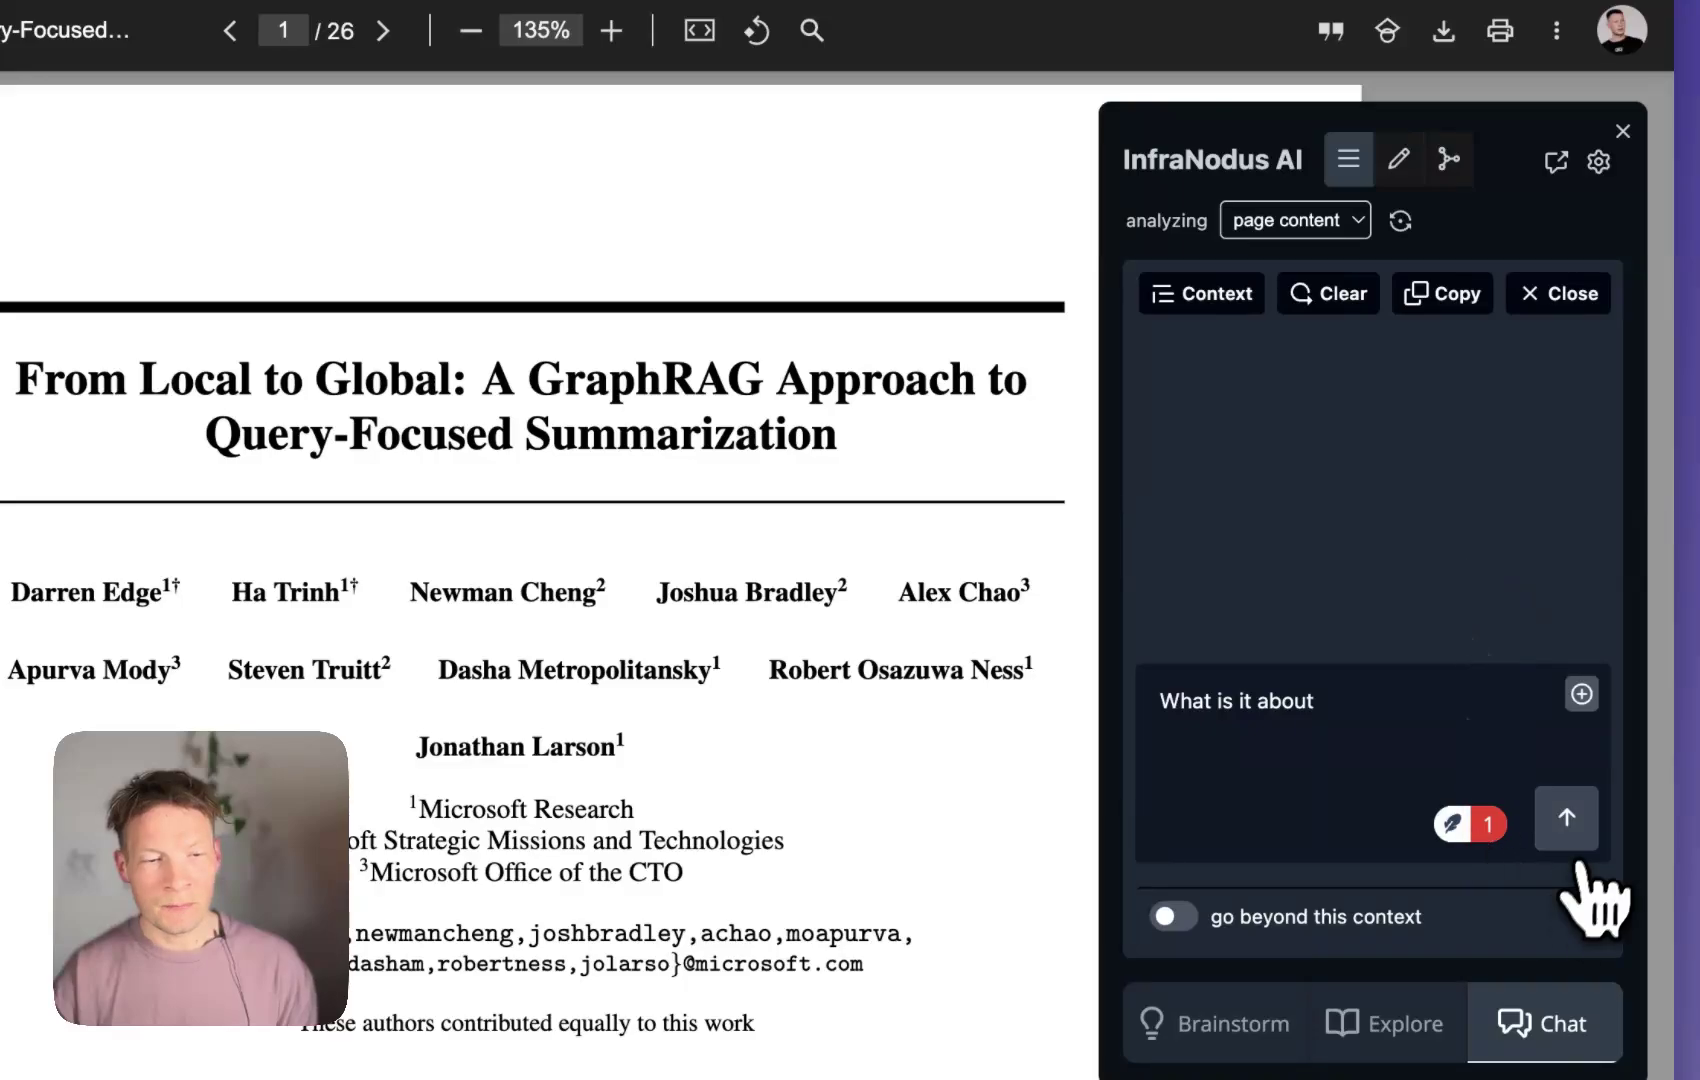
left_click(1567, 818)
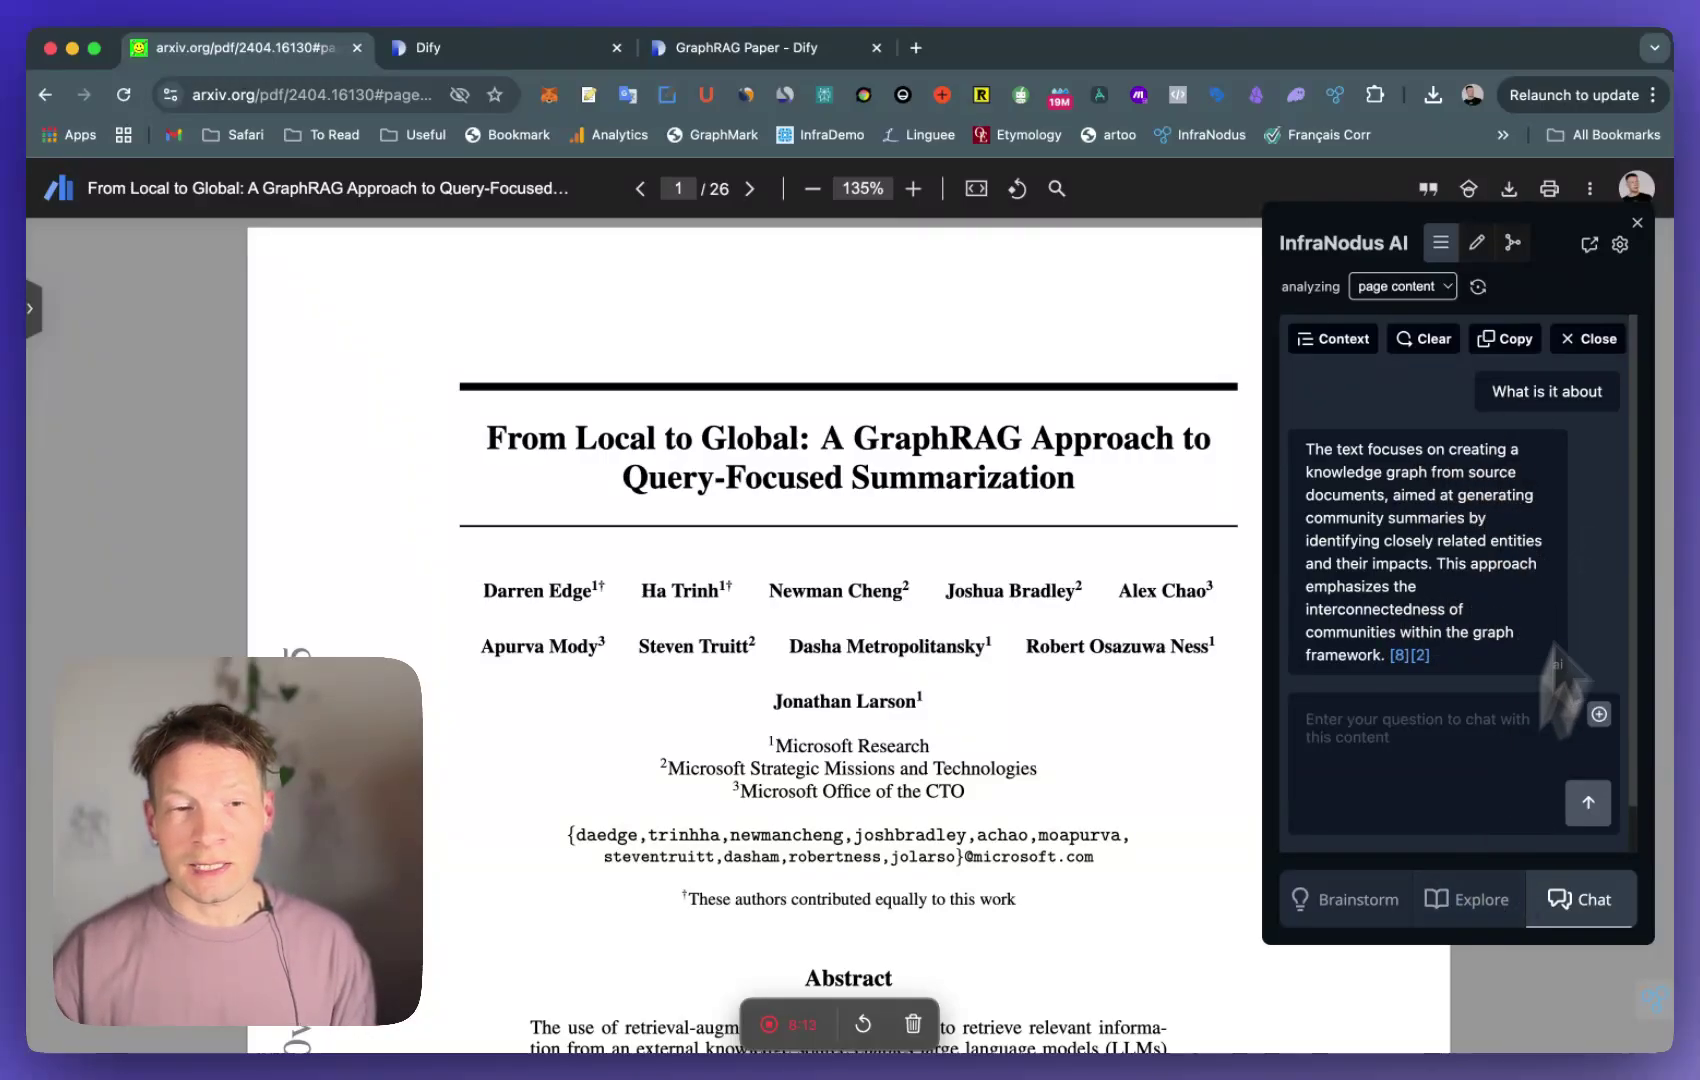
- Compare the chat's answer with the highlighted nodes in the graph and close the chat
left_click(1513, 242)
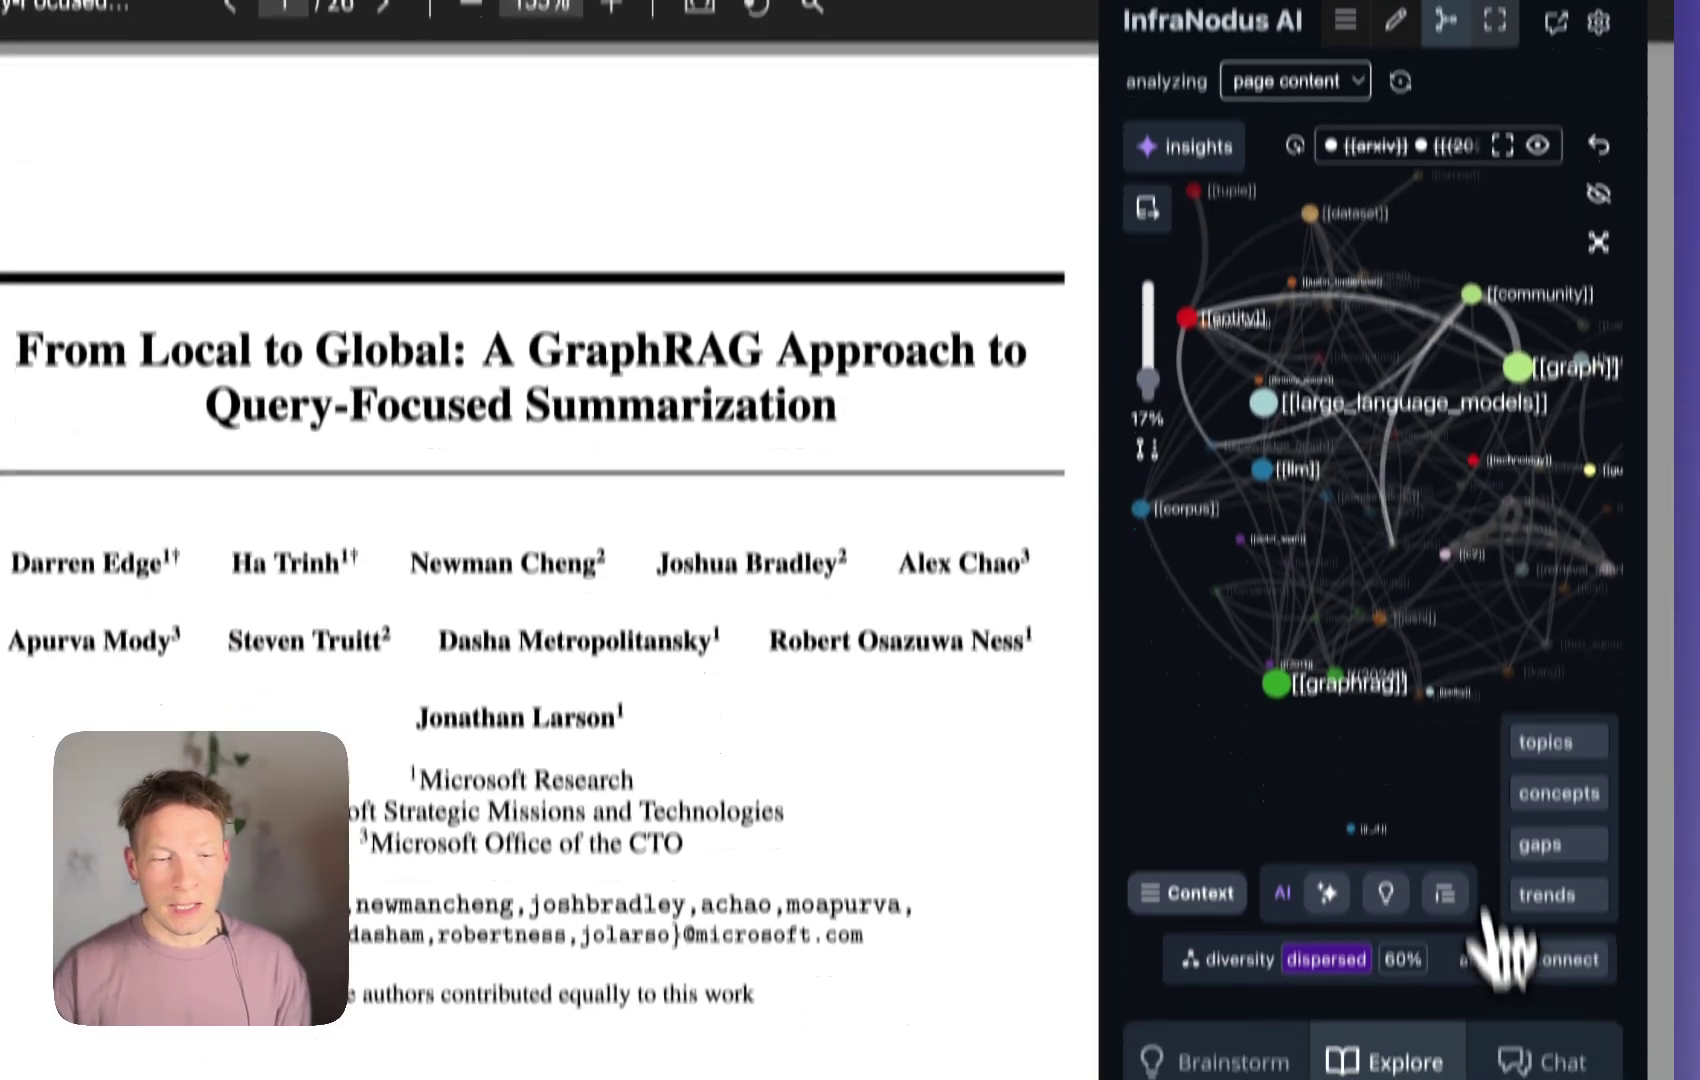
left_click(1540, 1030)
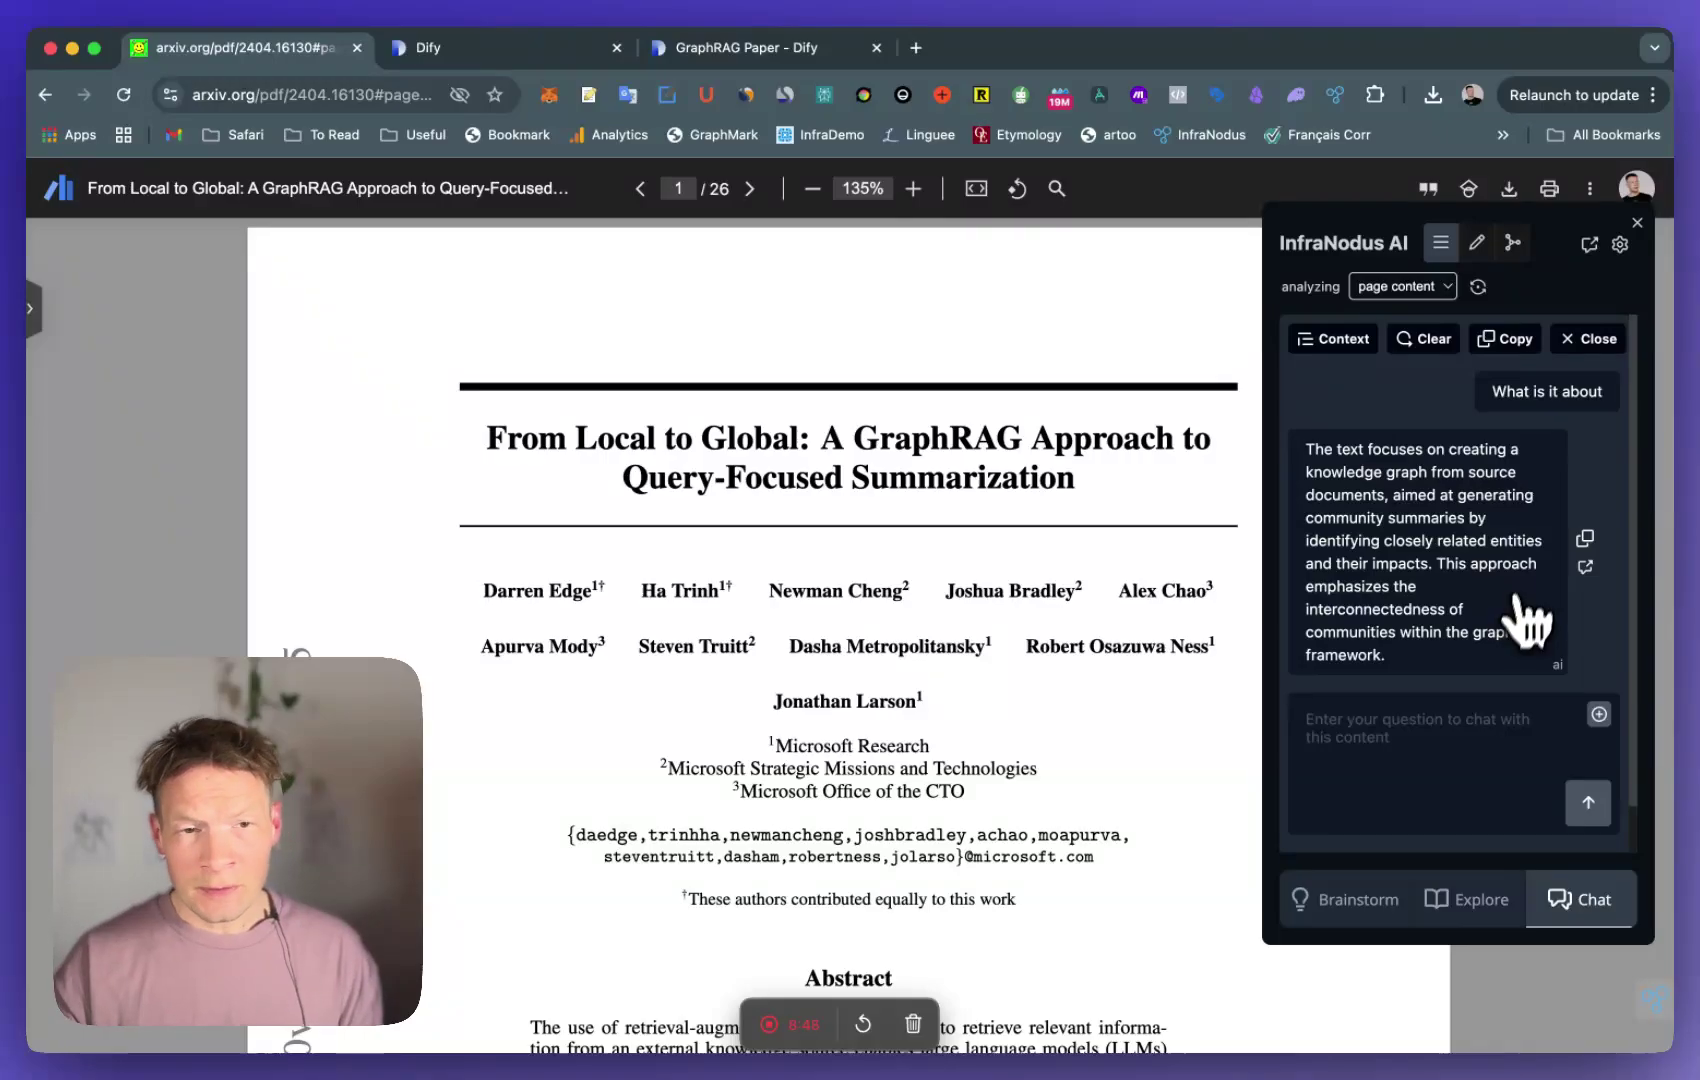
left_click(1590, 339)
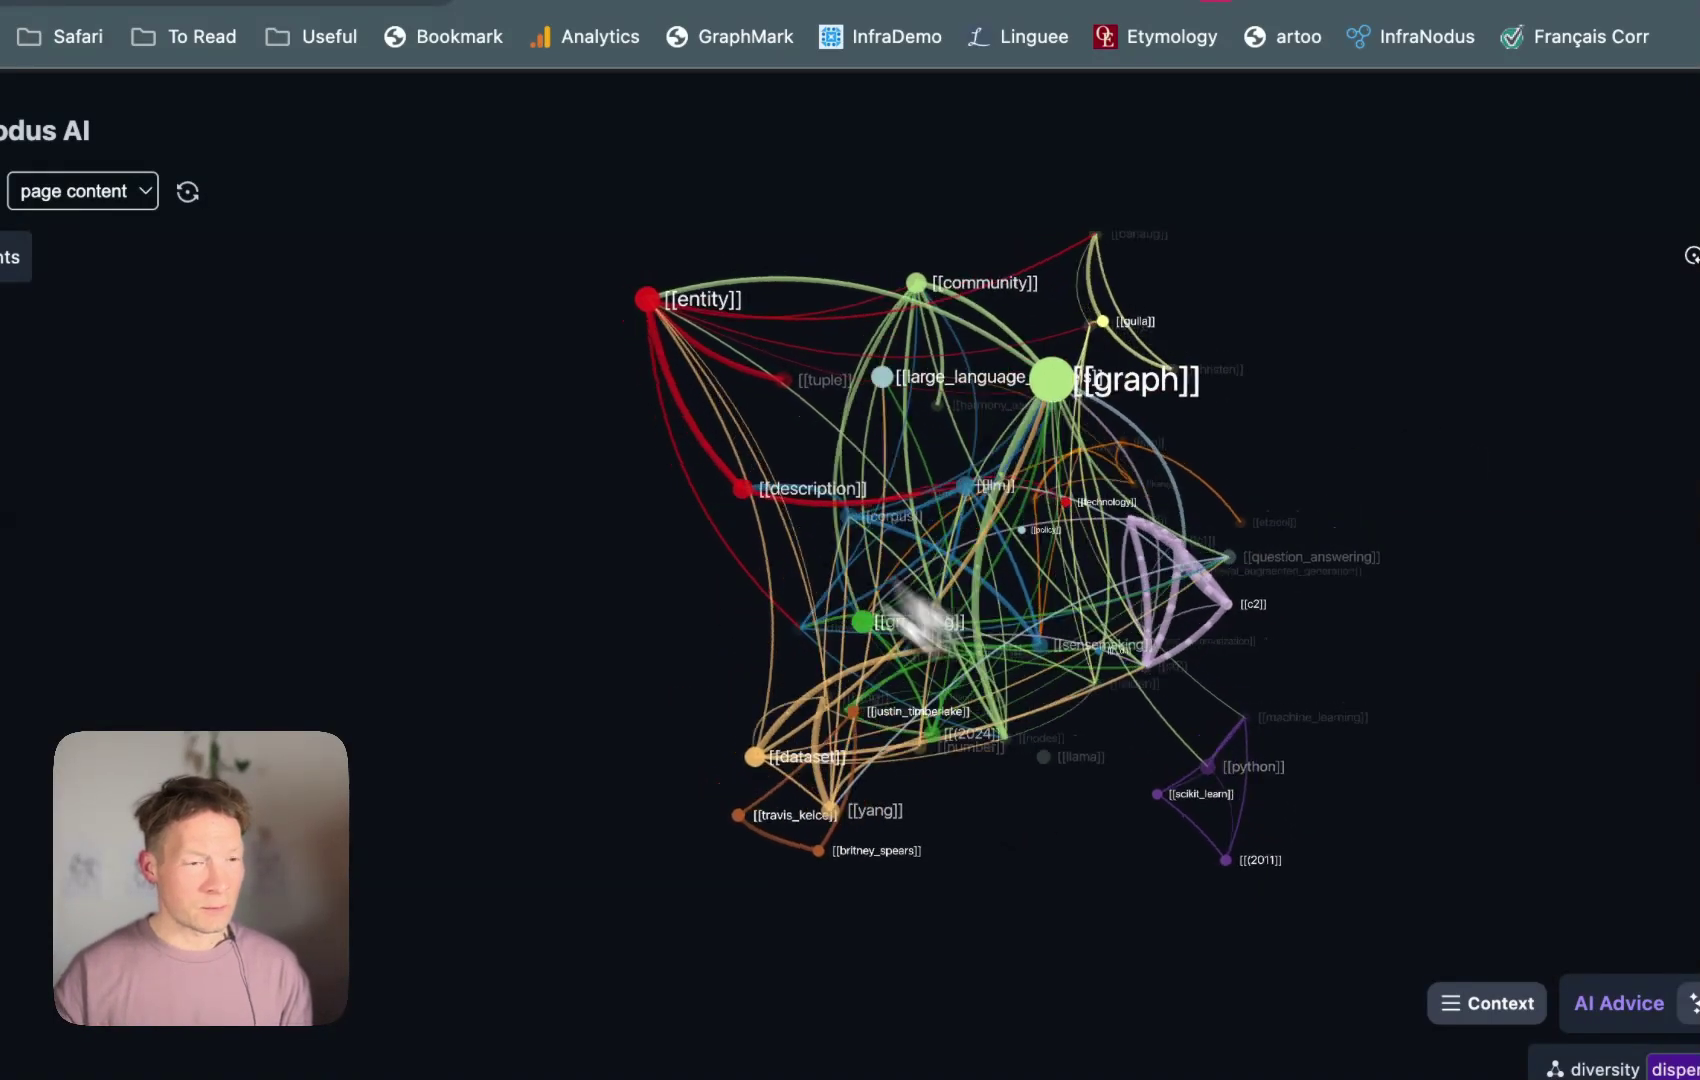
- Rotate the enlarged topic graph, collapse it to see the paper's title page, and enlarge it again
left_click_drag(1135, 730, 640, 650)
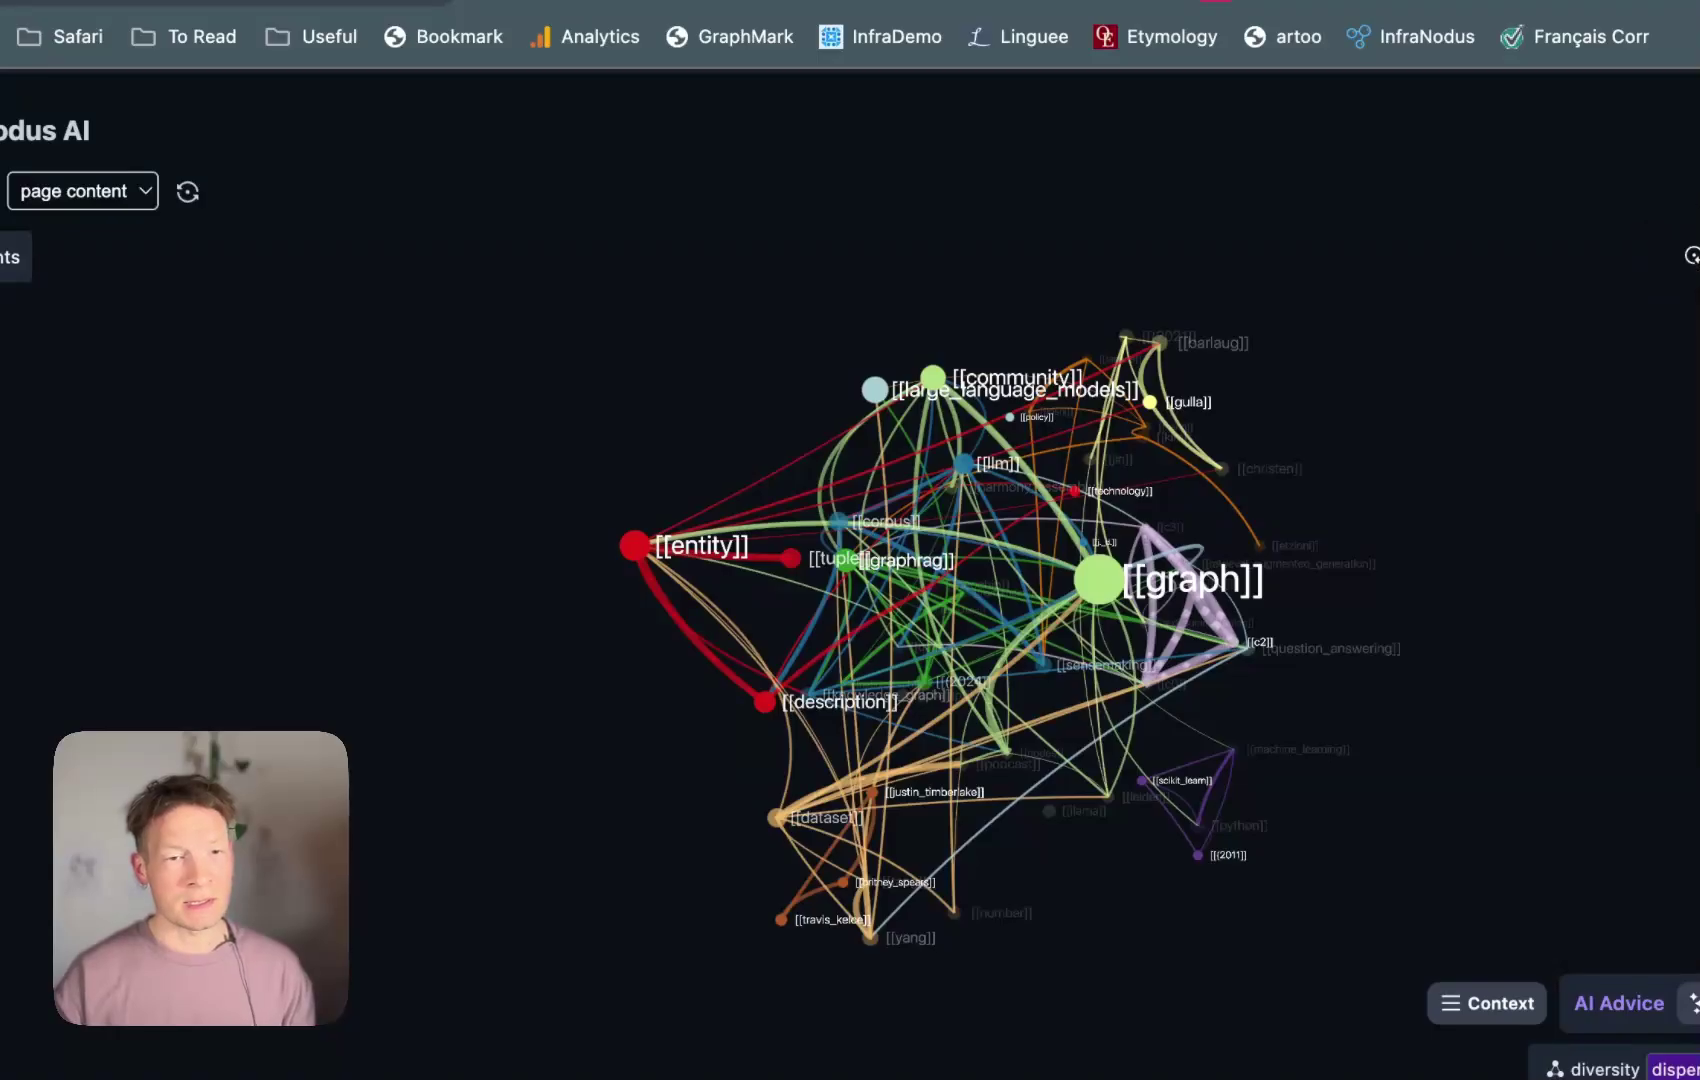
left_click(1689, 255)
scroll(870, 975, "up", 15)
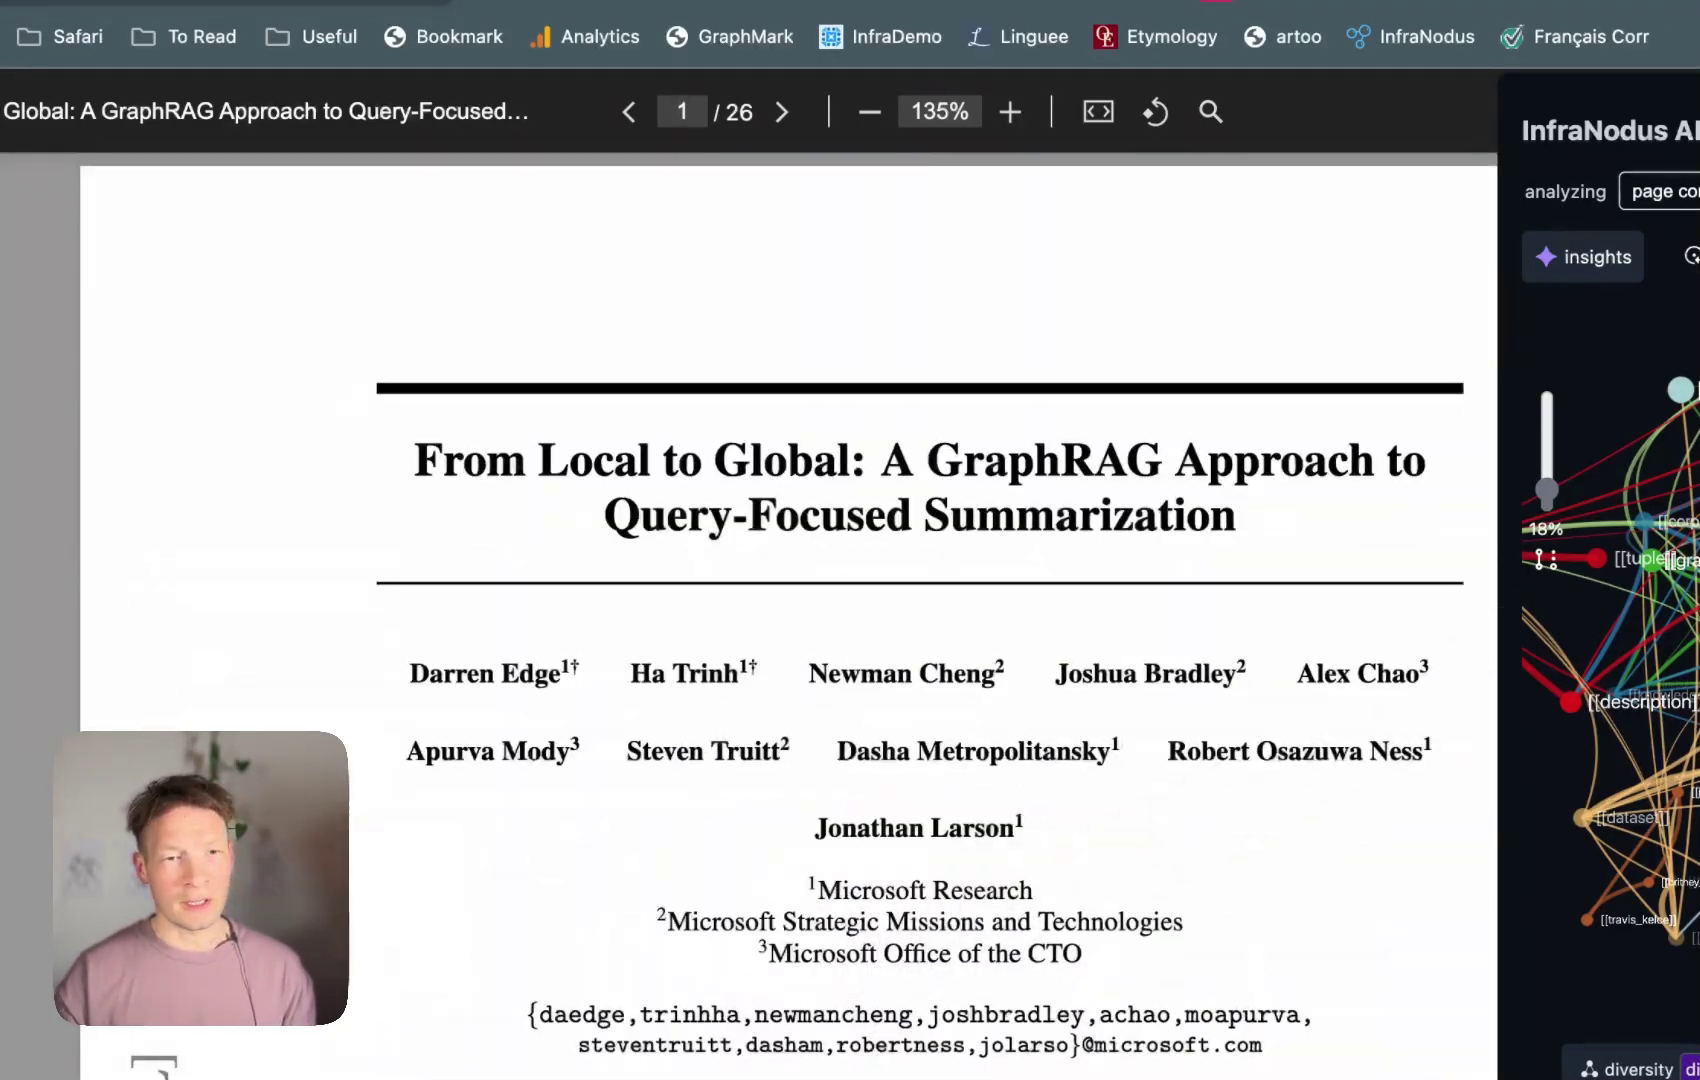
left_click(1690, 256)
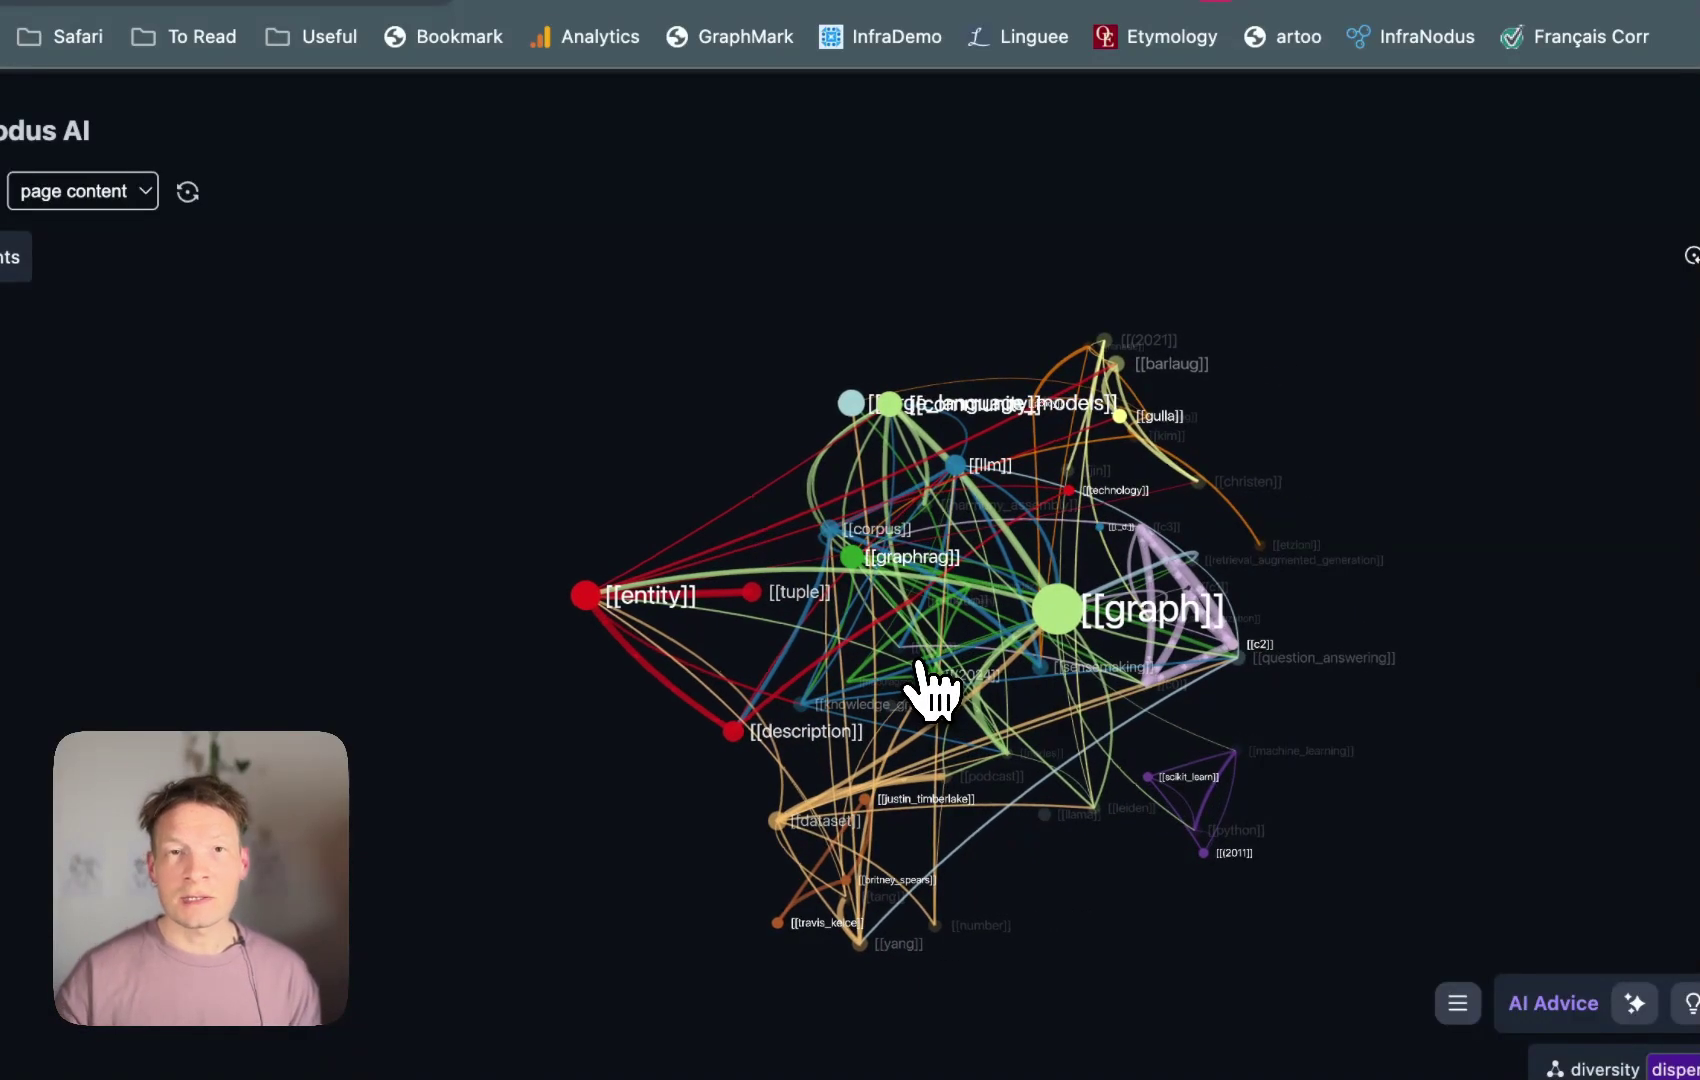
- Rotate the graph and highlight the Community Graphs, Language Models and Dataset Diversity topics one at a time, clearing each highlight
left_click_drag(1052, 600, 895, 645)
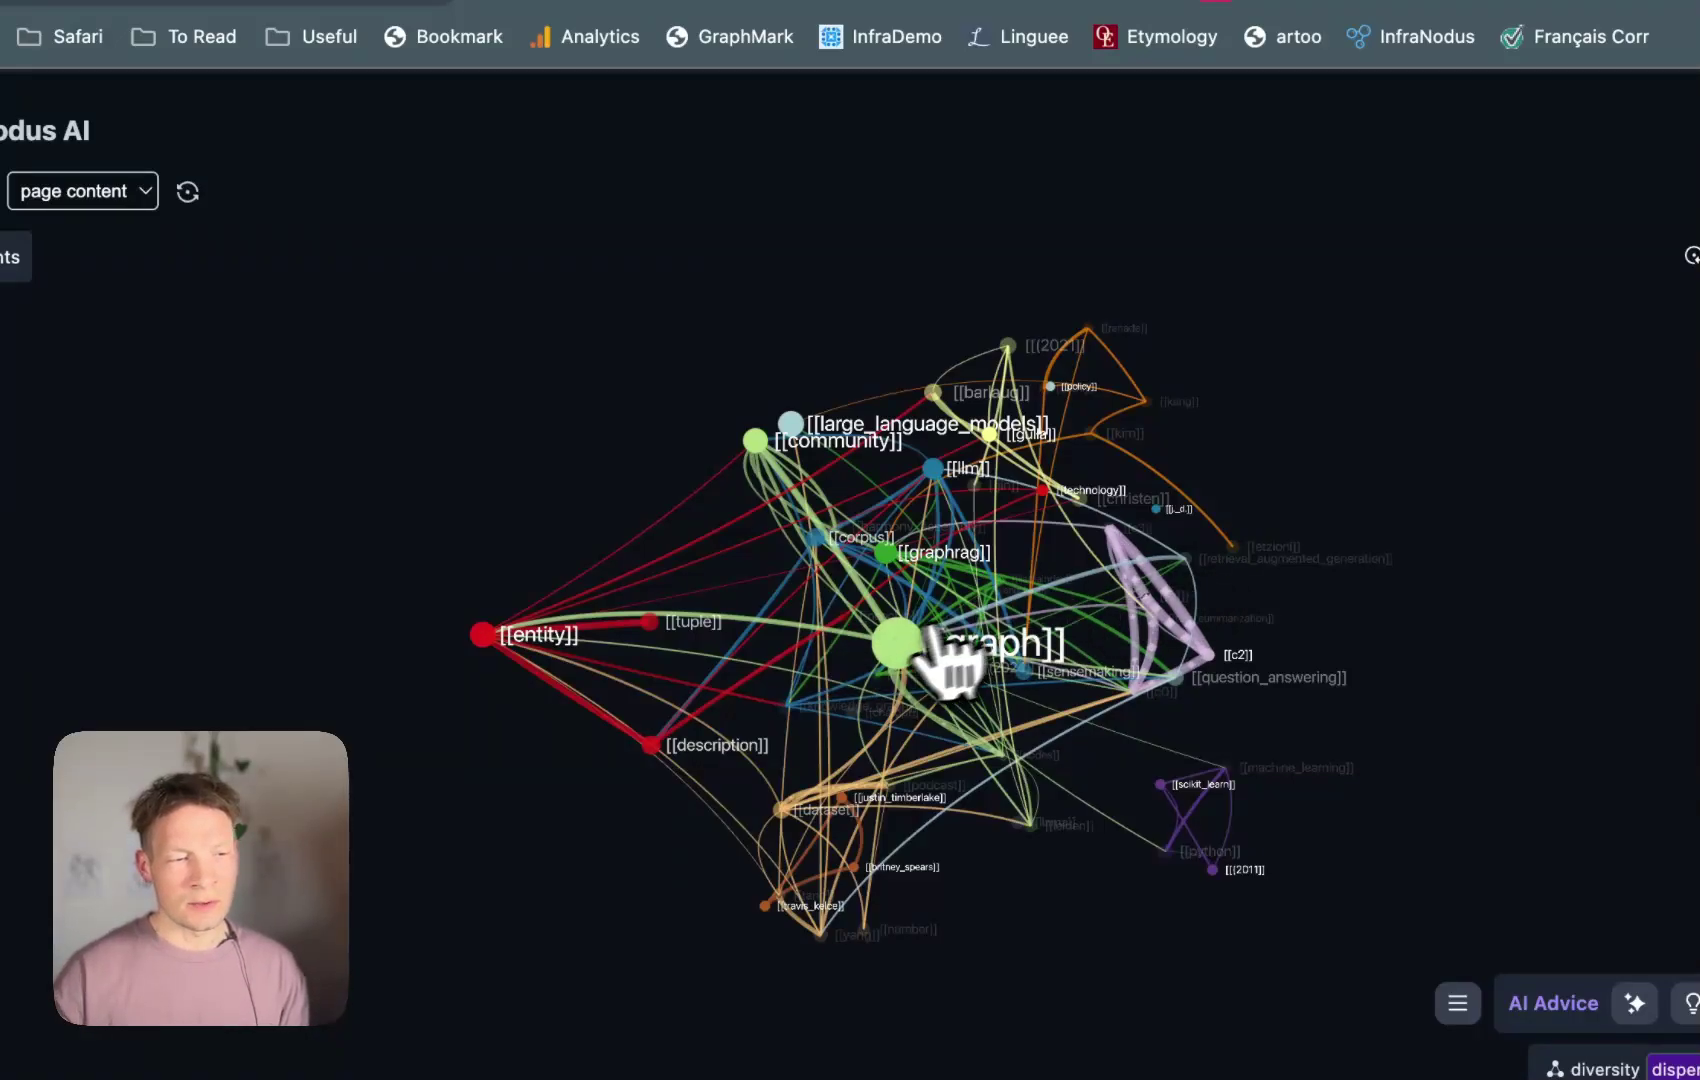
left_click_drag(870, 640, 949, 732)
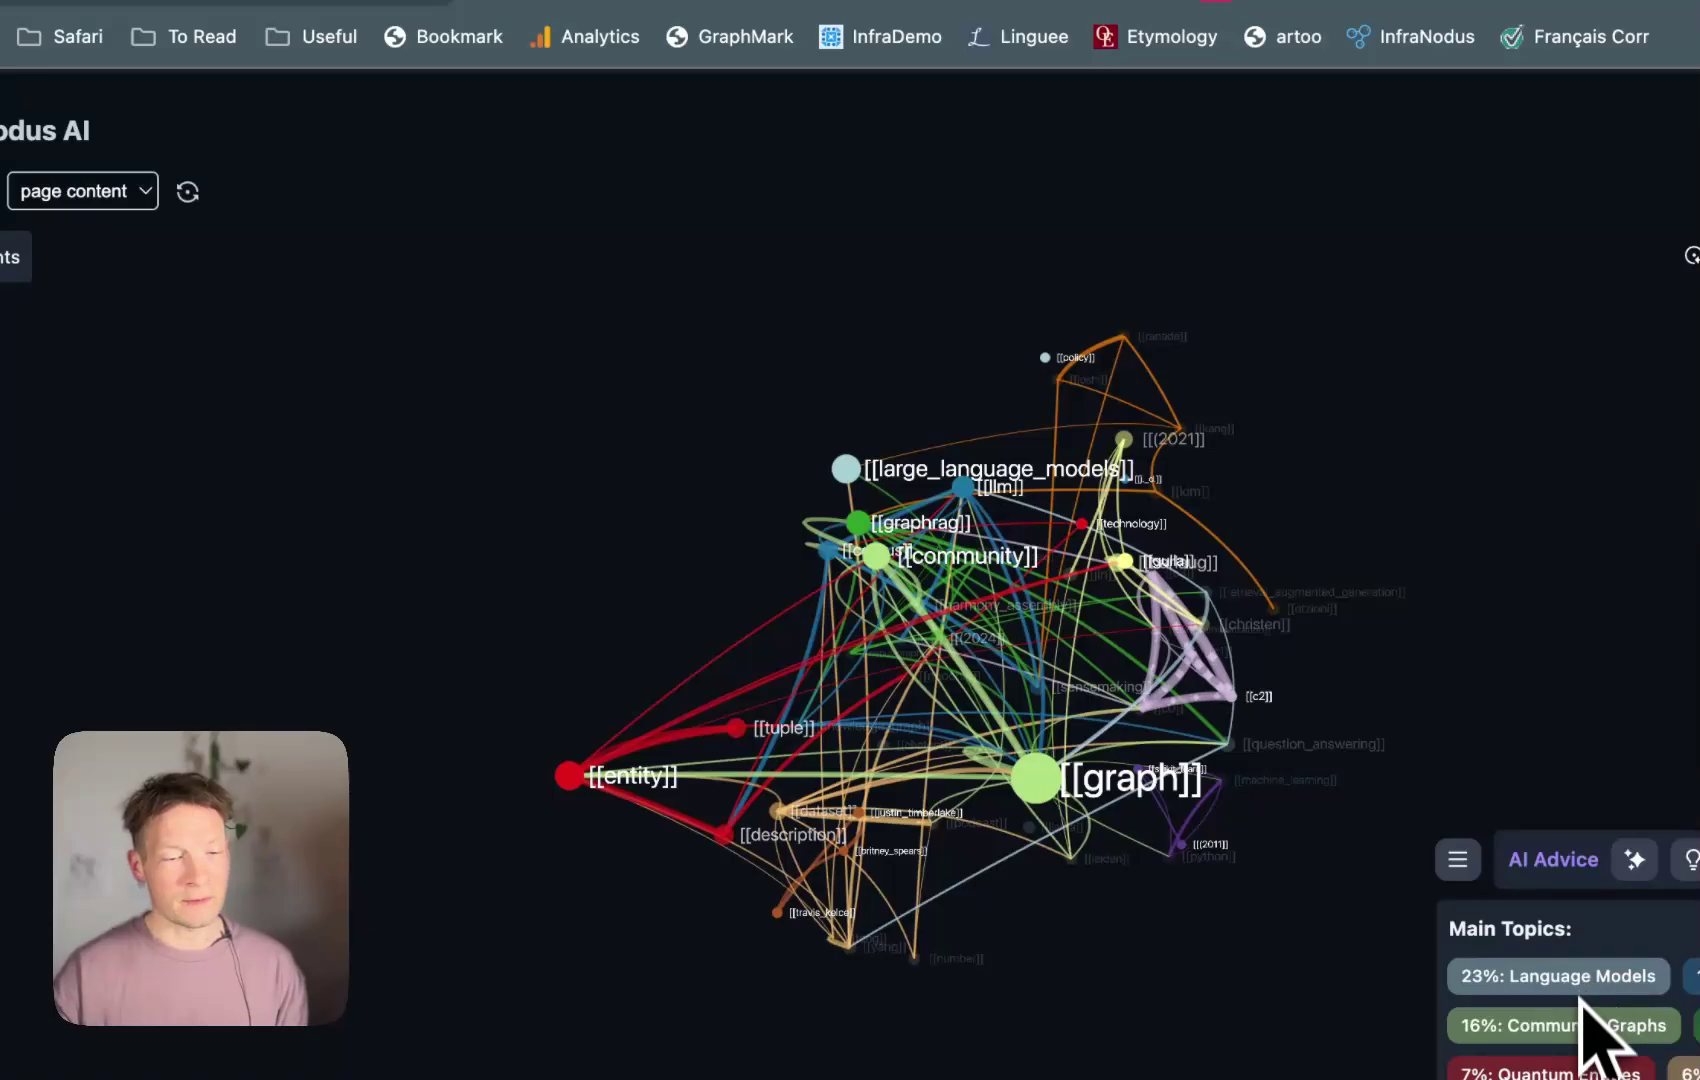
left_click(1566, 1032)
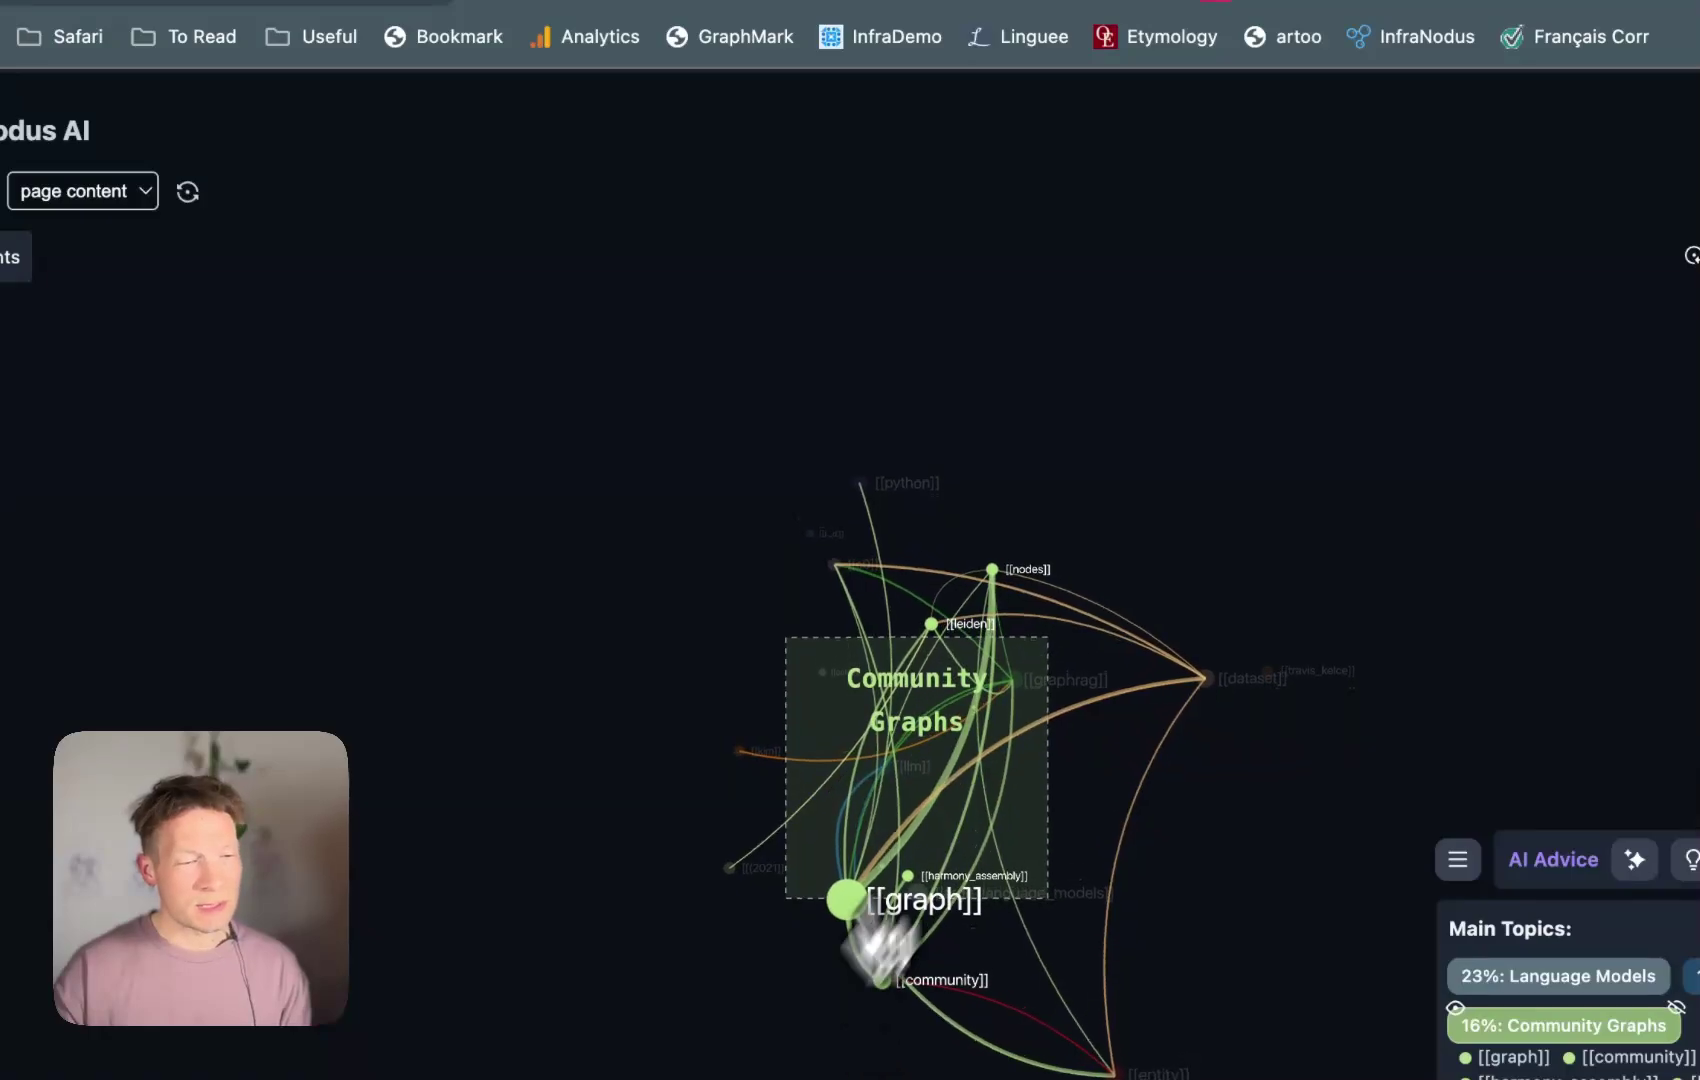
left_click(1546, 1036)
left_click(1562, 980)
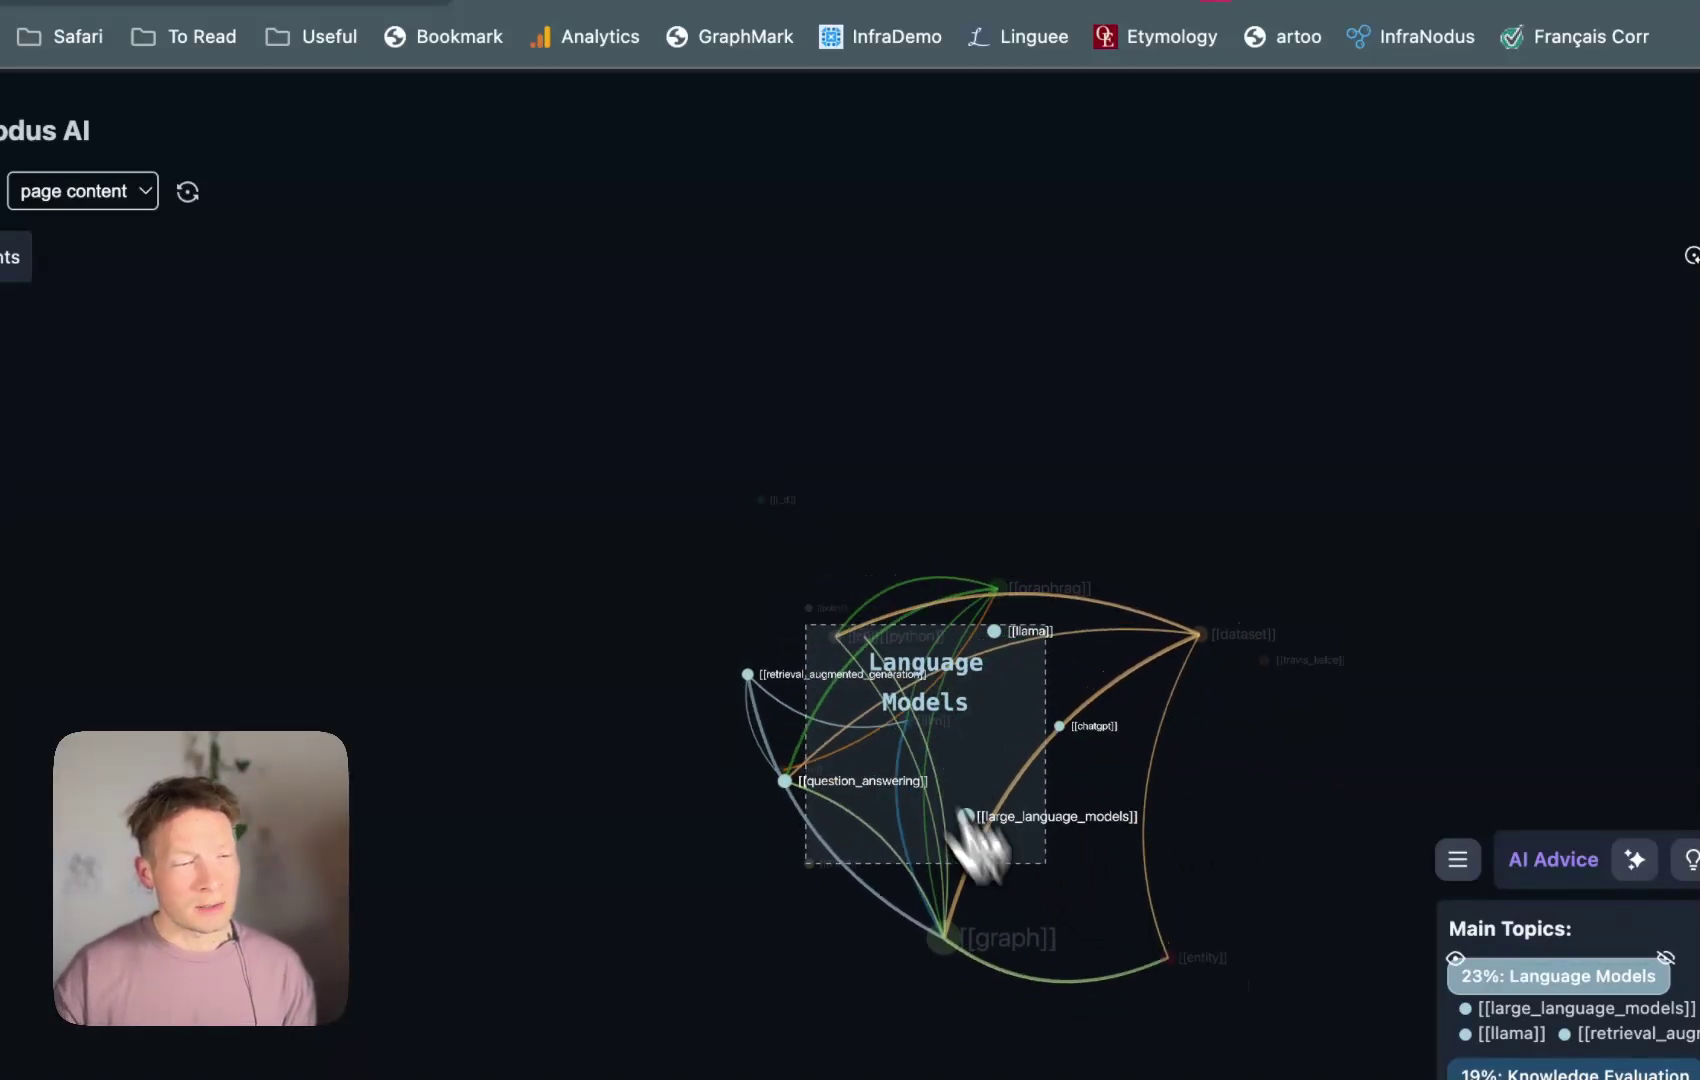
left_click(1580, 972)
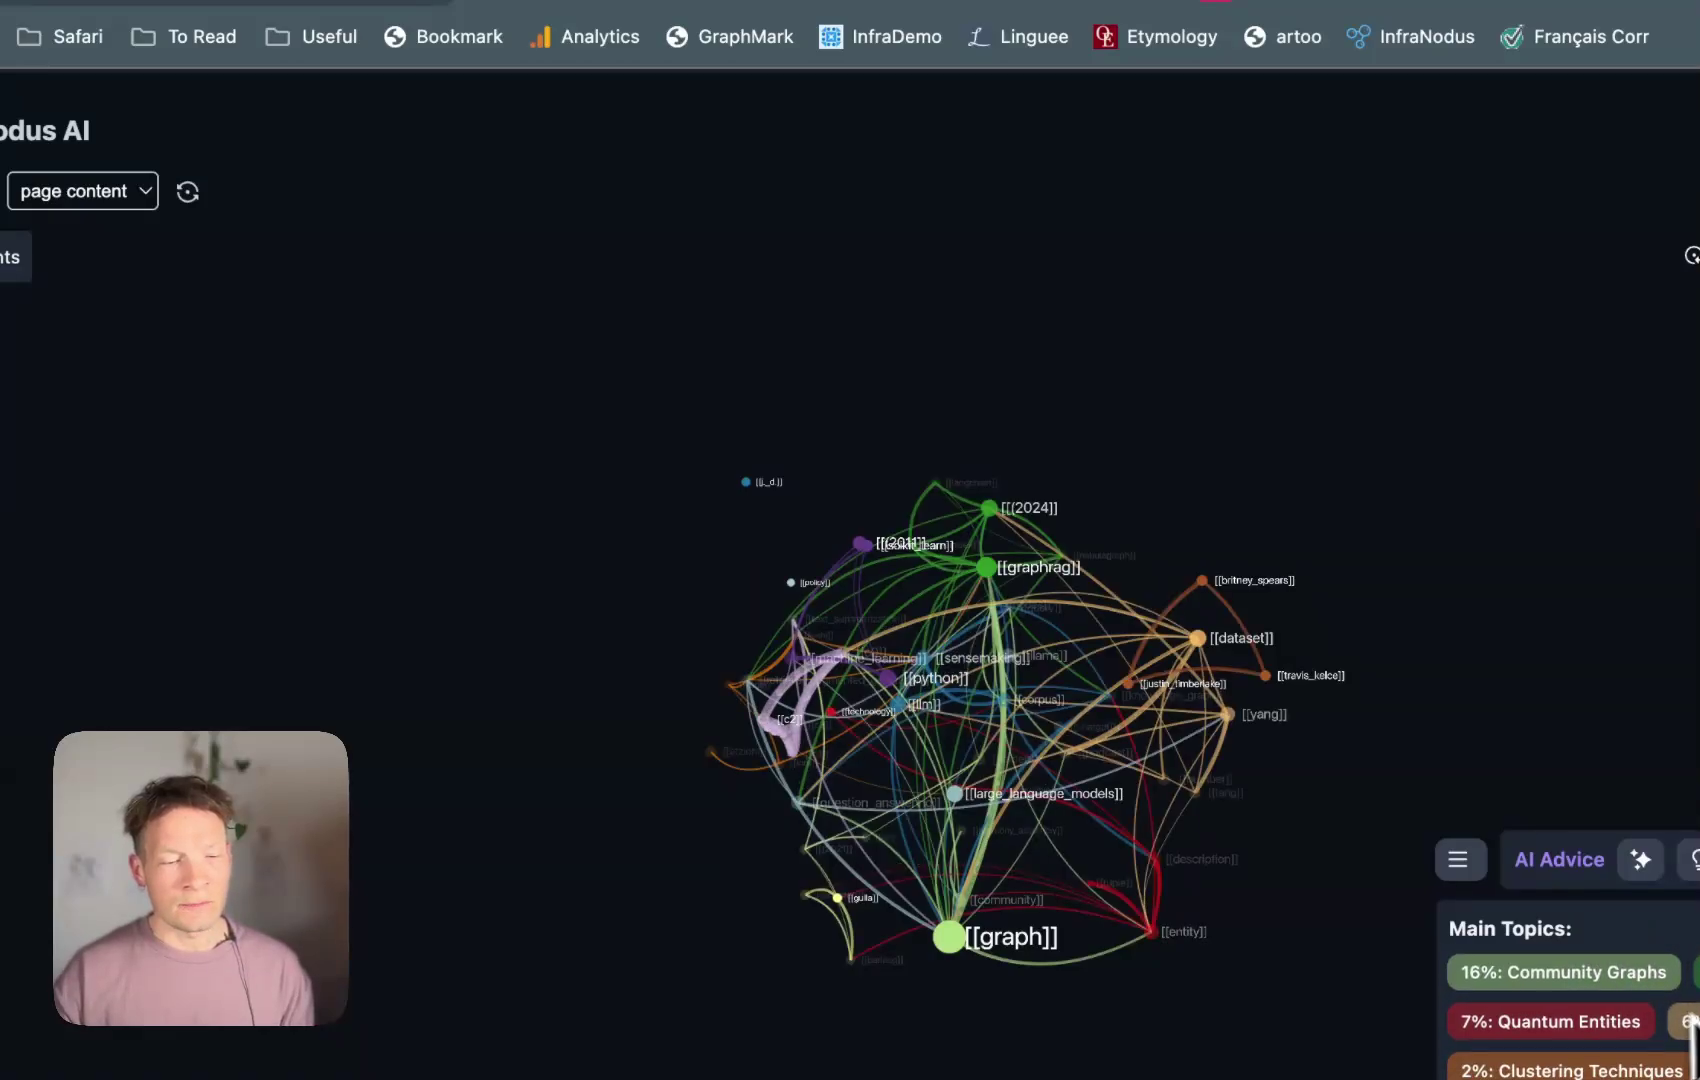
left_click(1690, 1021)
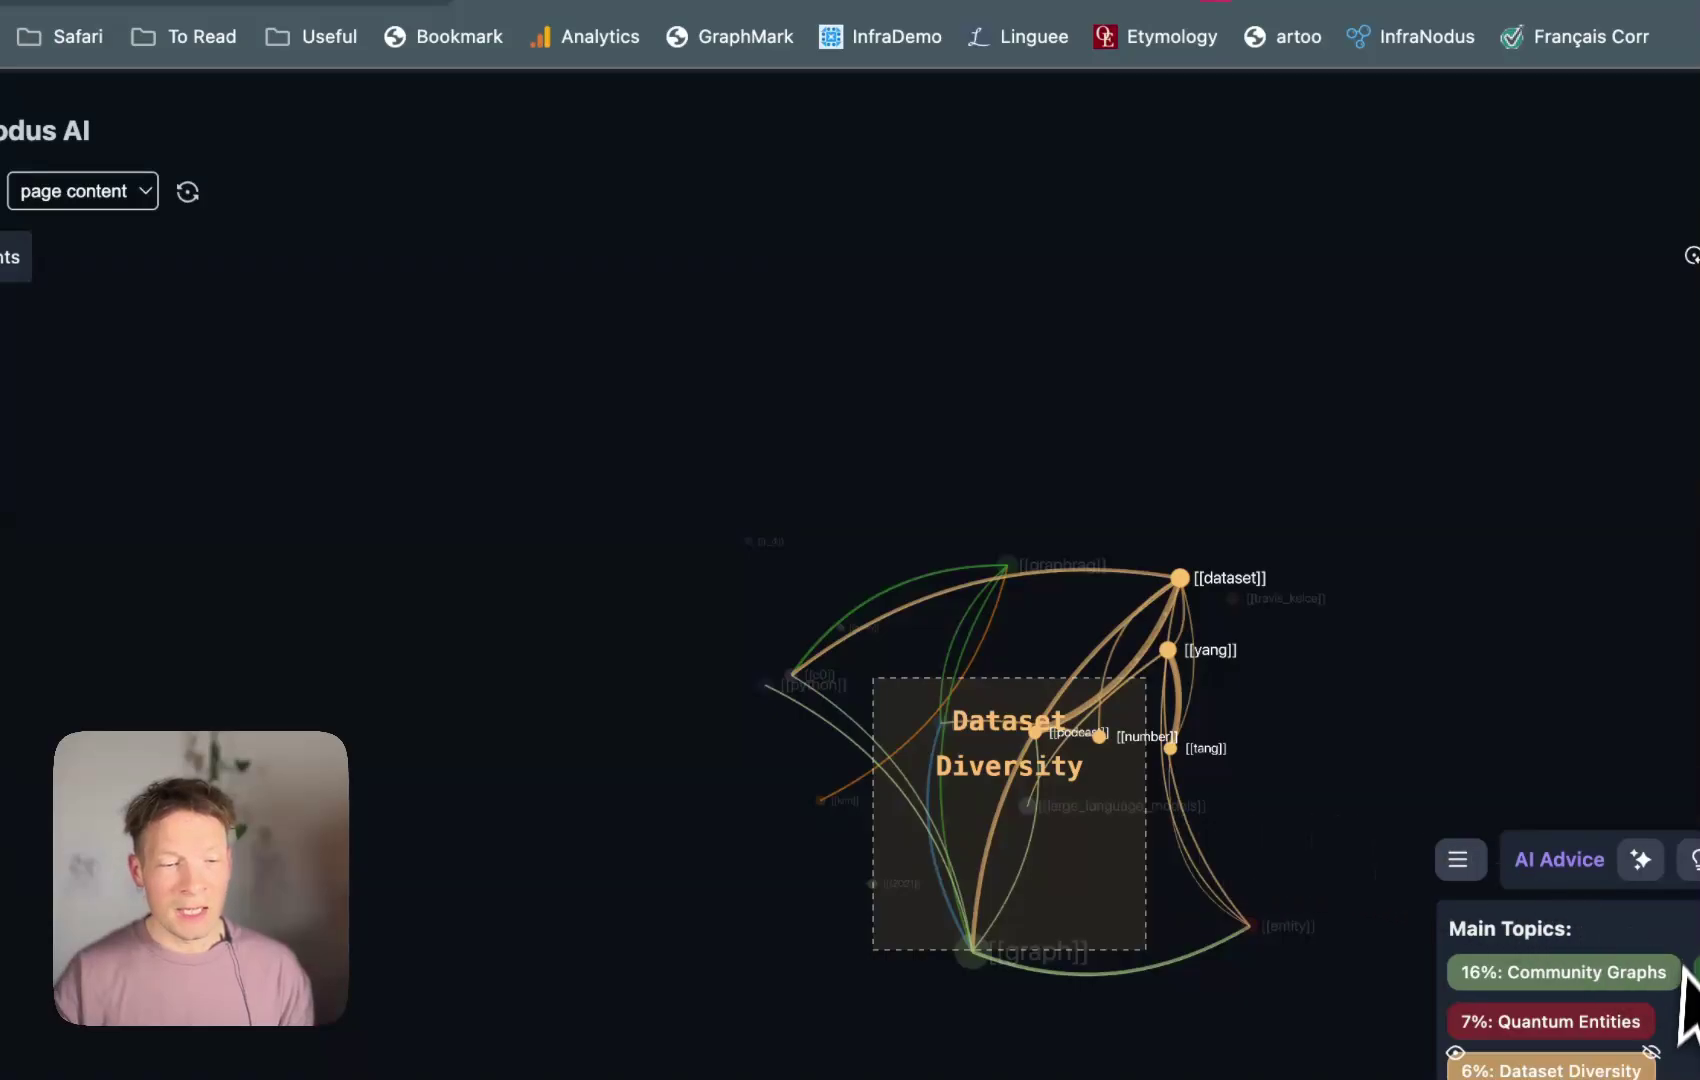
left_click(1593, 1068)
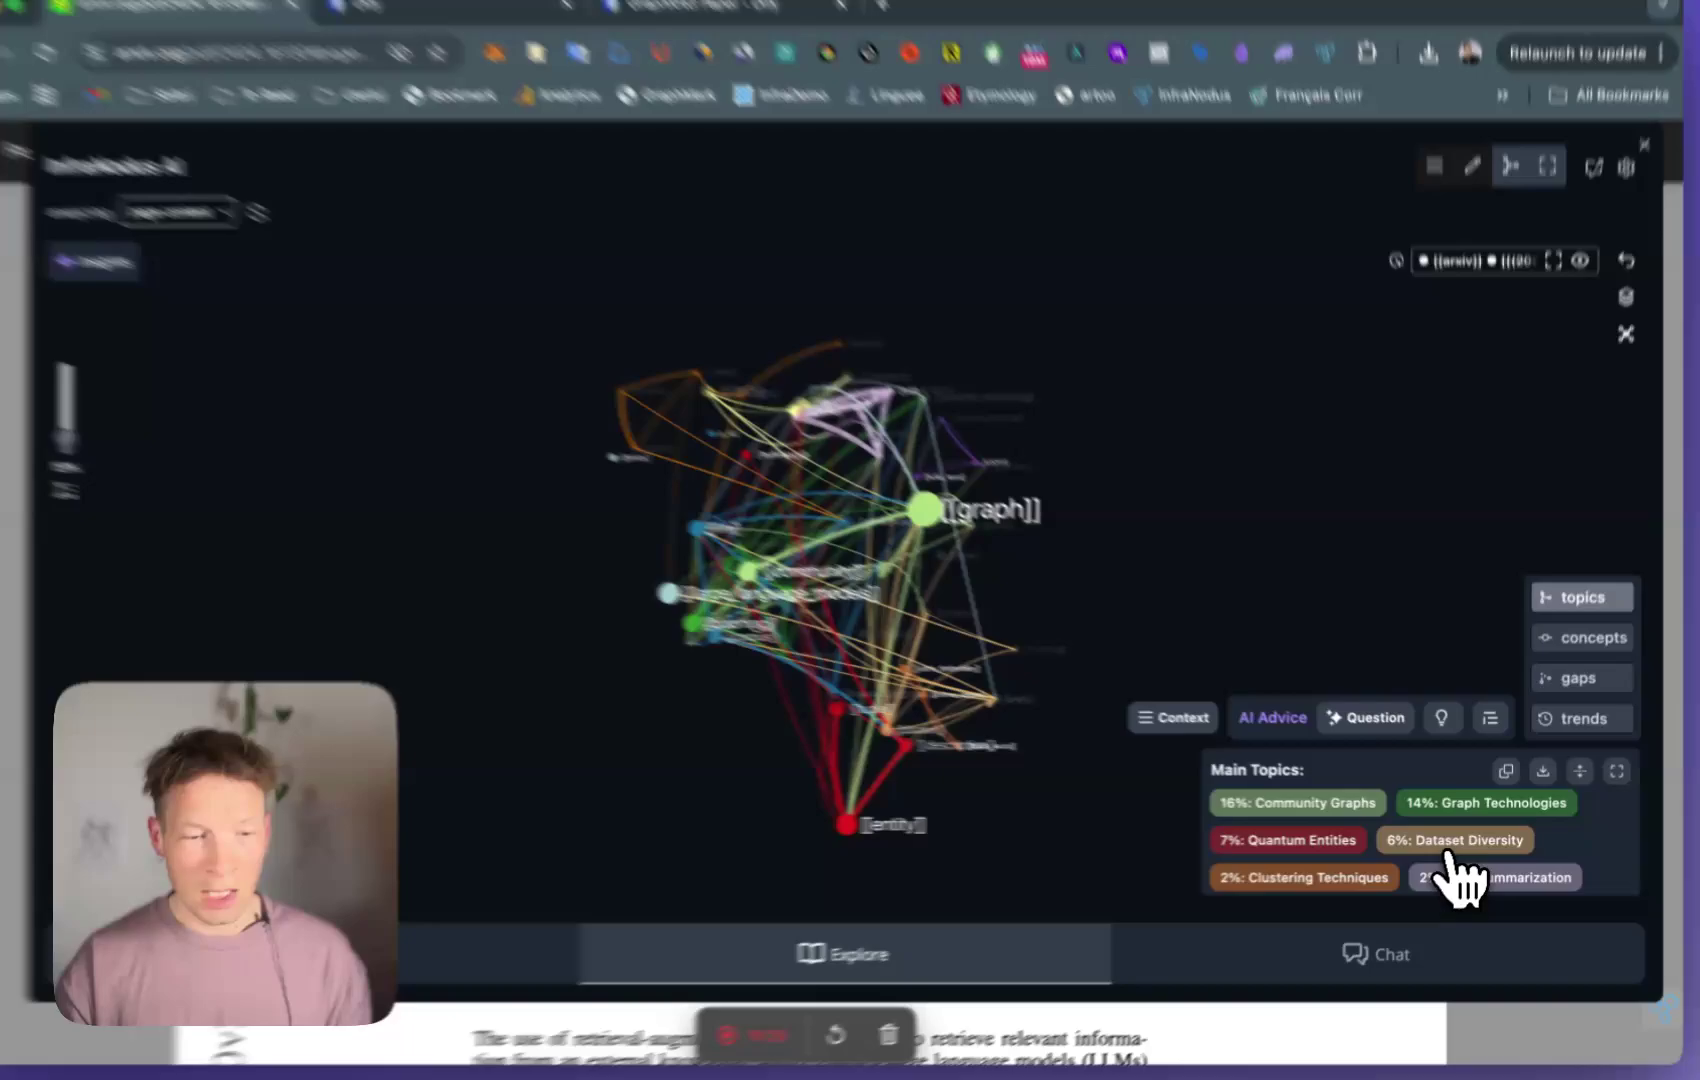
- Select the Dataset Diversity topic in the graph and read the paper excerpts that form its context
left_click(1470, 848)
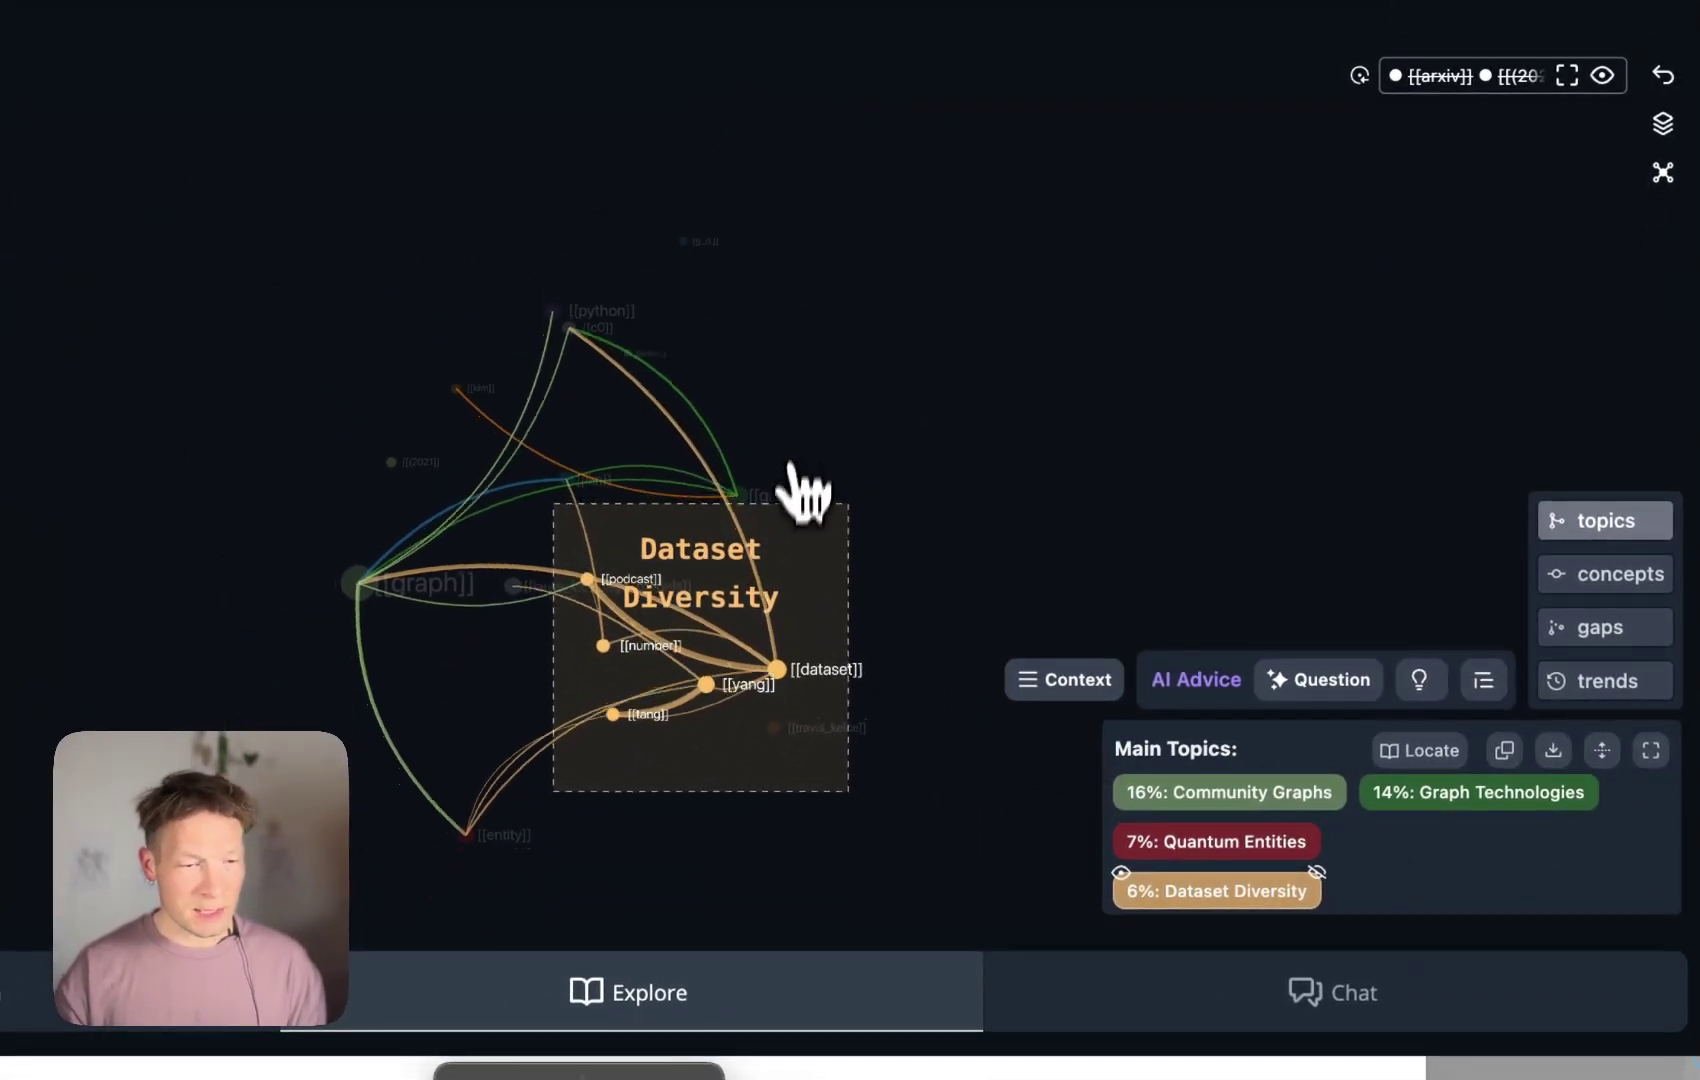
left_click(1064, 679)
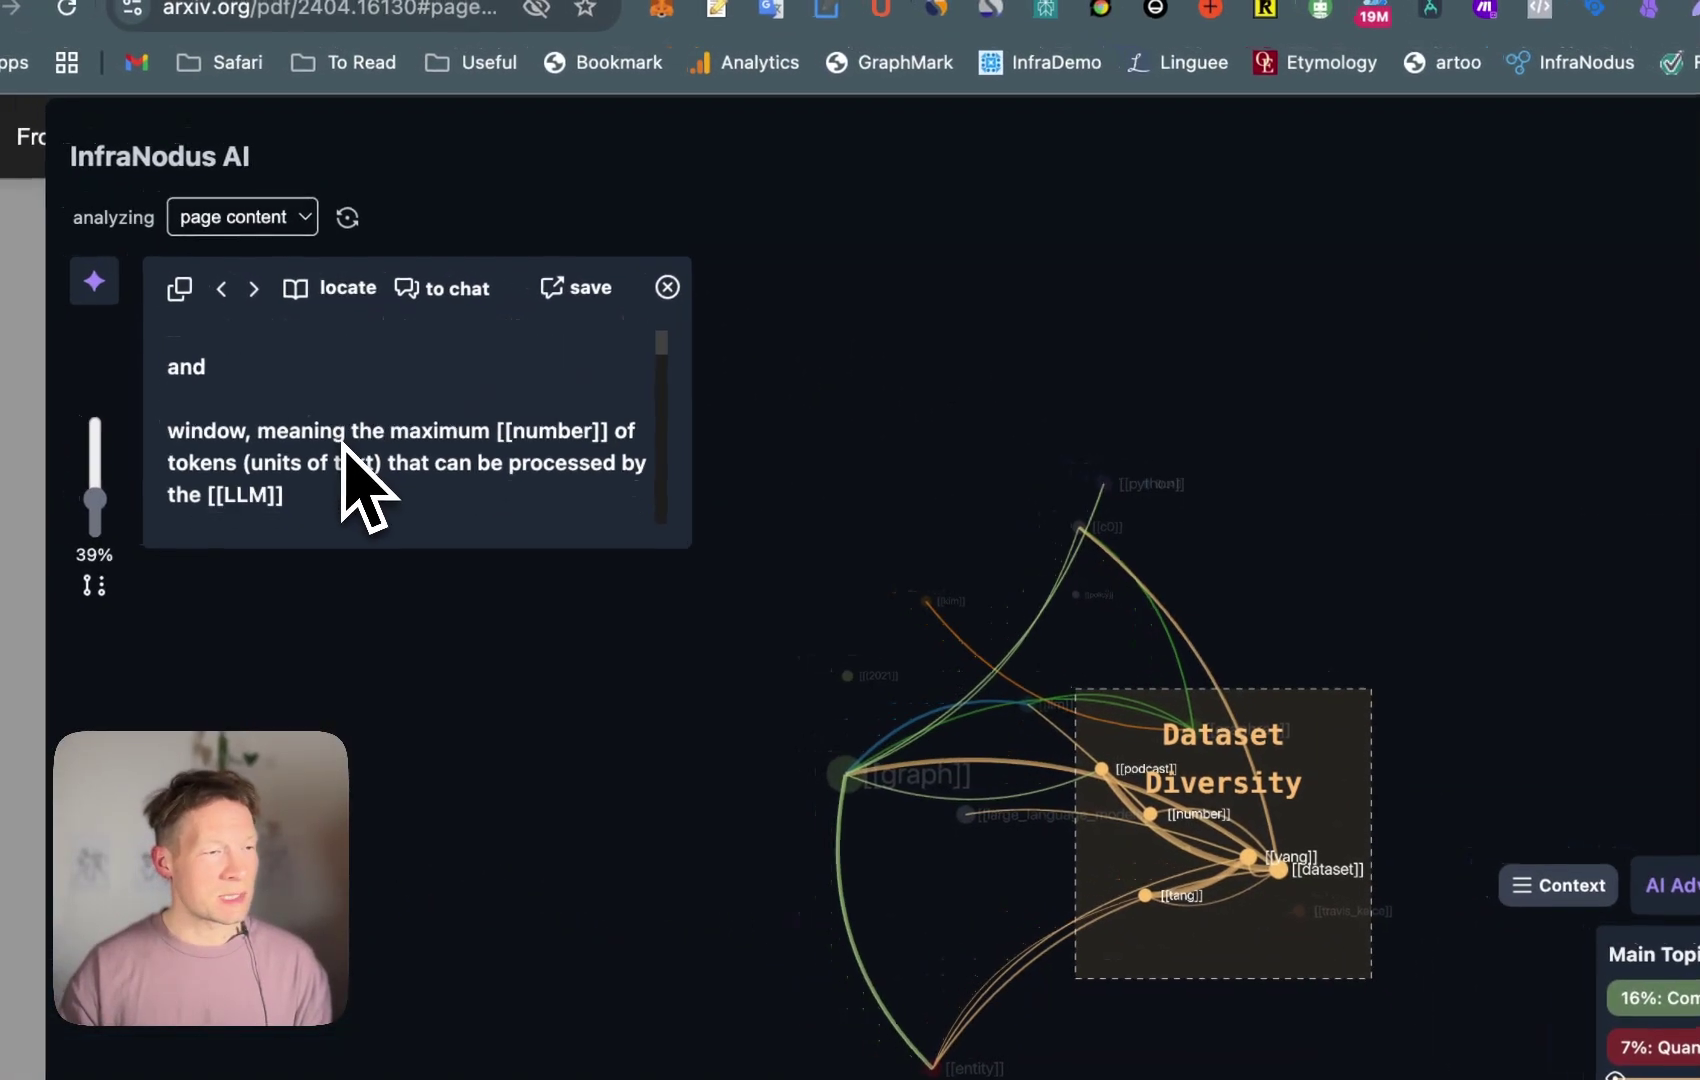
scroll(343, 443, "down", 5)
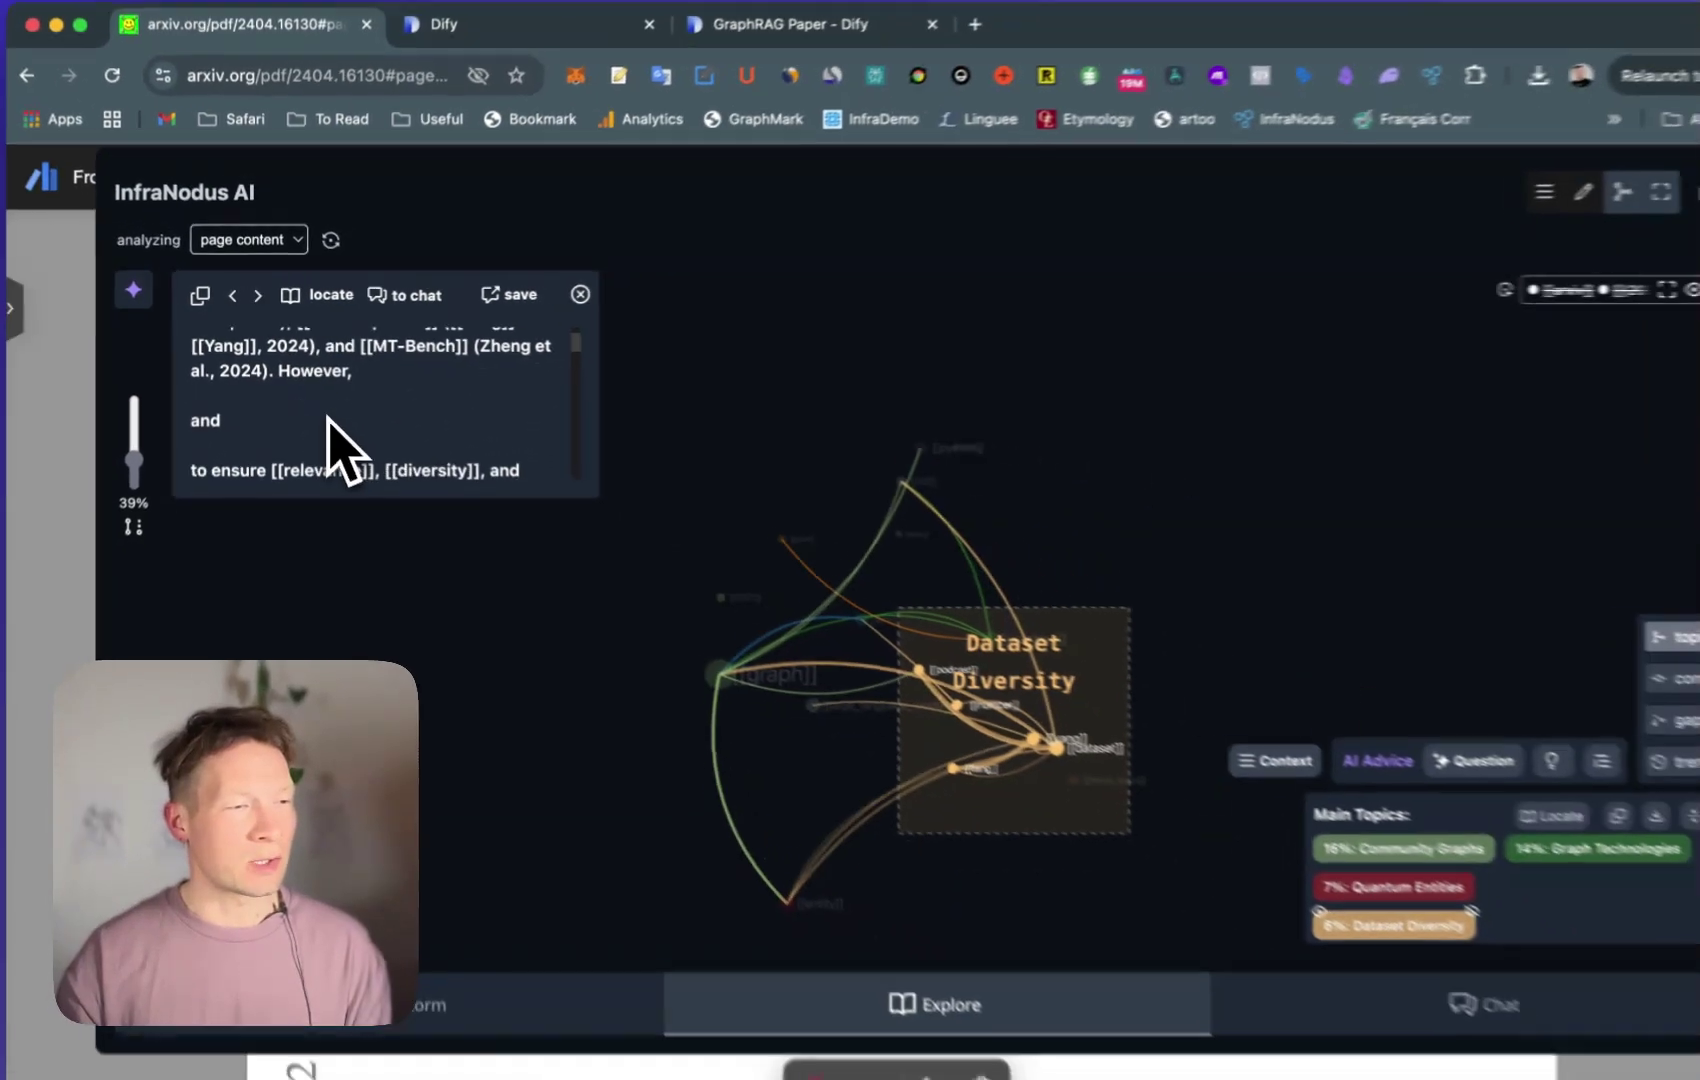
scroll(345, 450, "up", 10)
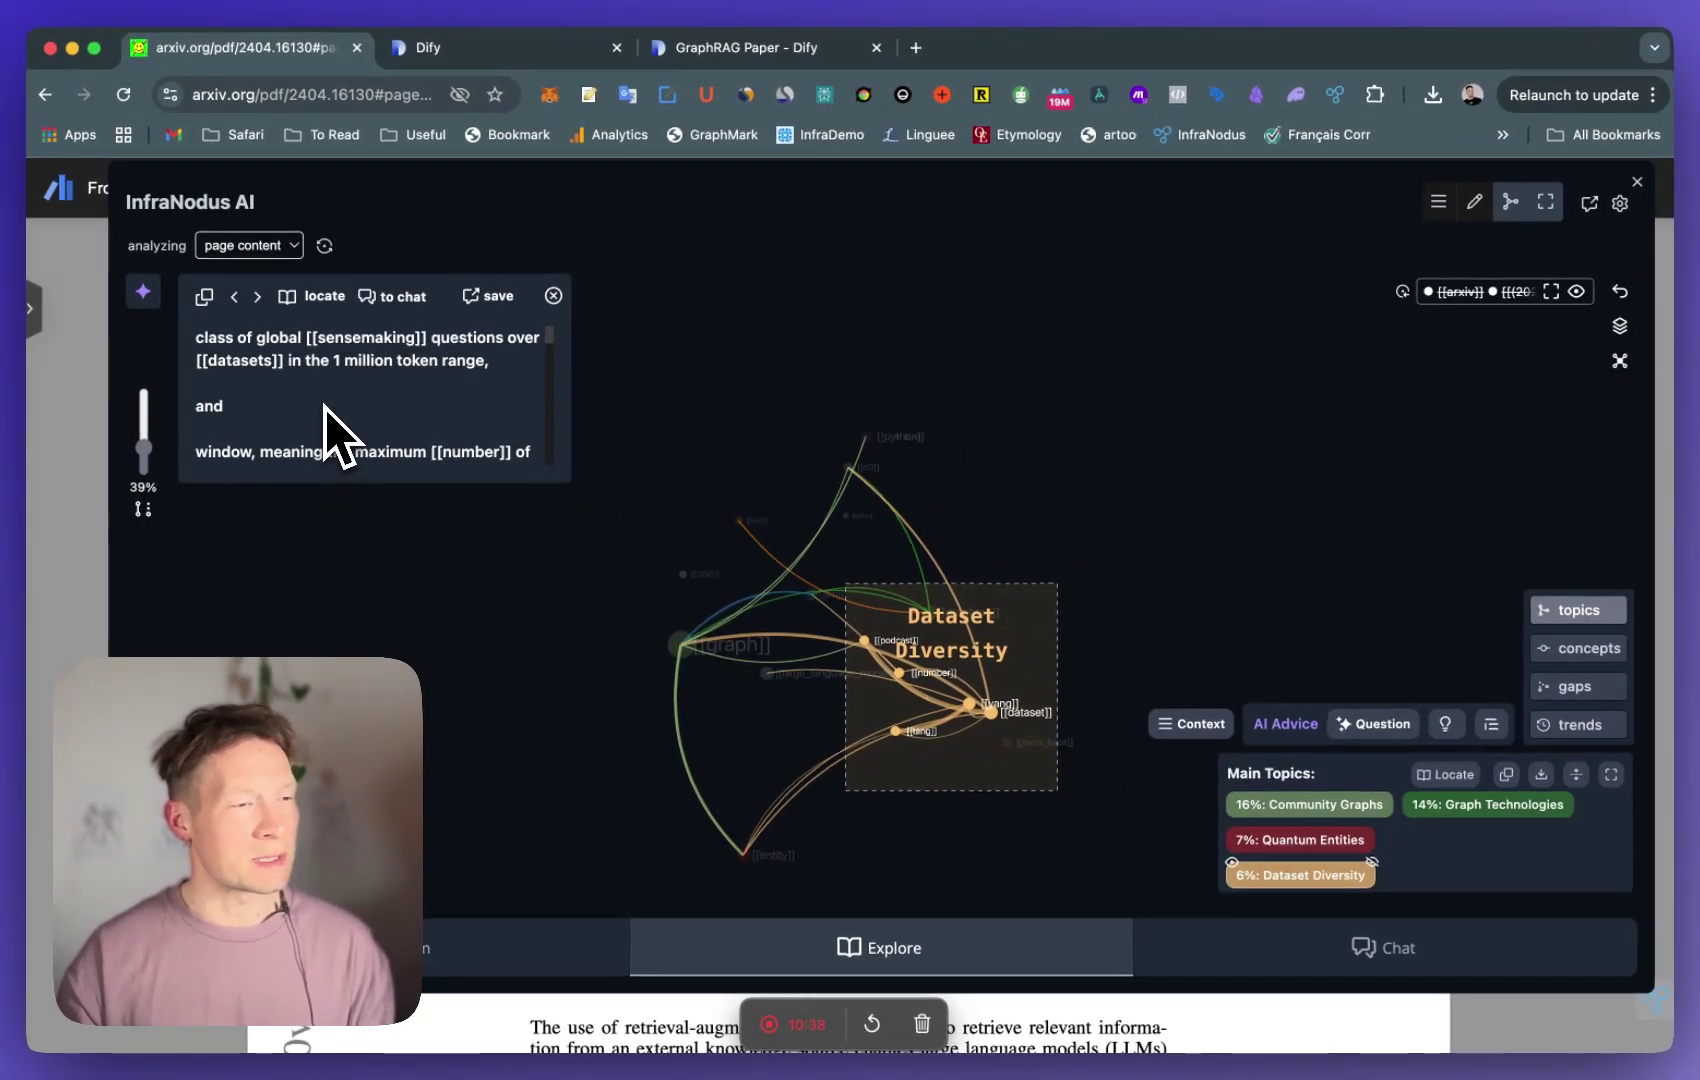
scroll(337, 390, "down", 2)
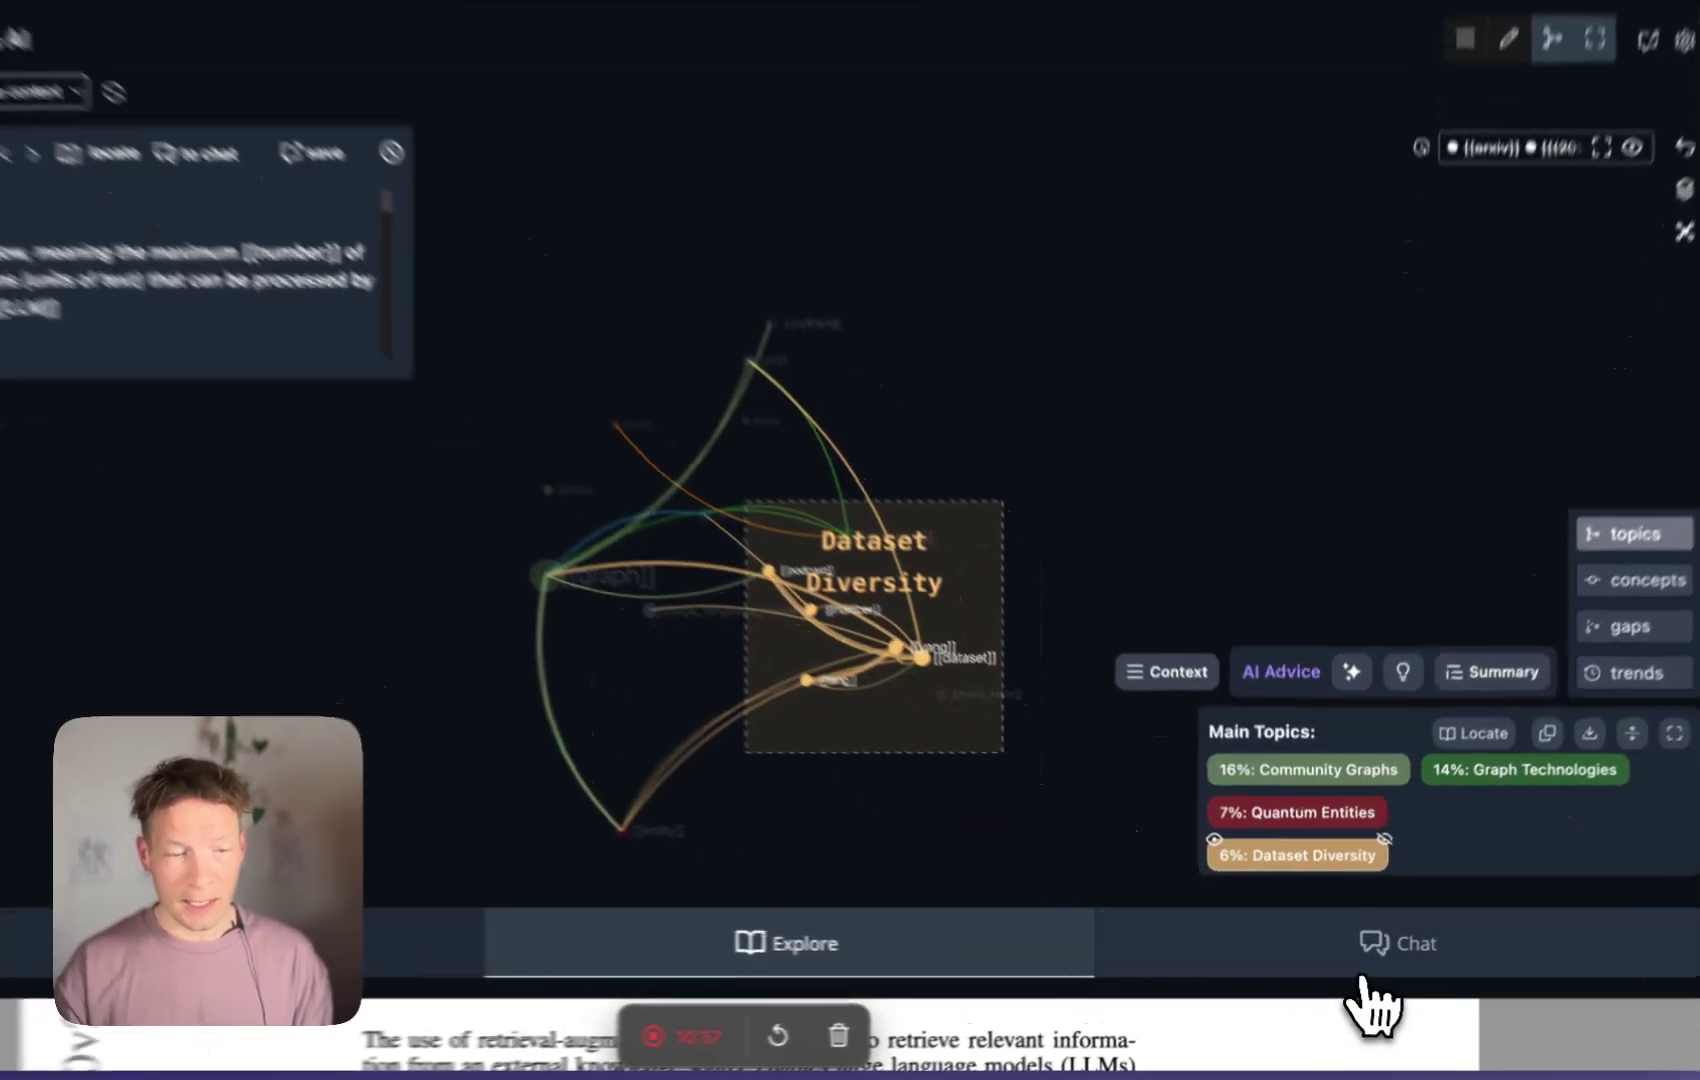
- Ask the chat "What are the main issues regarding data diversity?" and check which selected topic and concepts the AI focuses on
left_click(1385, 947)
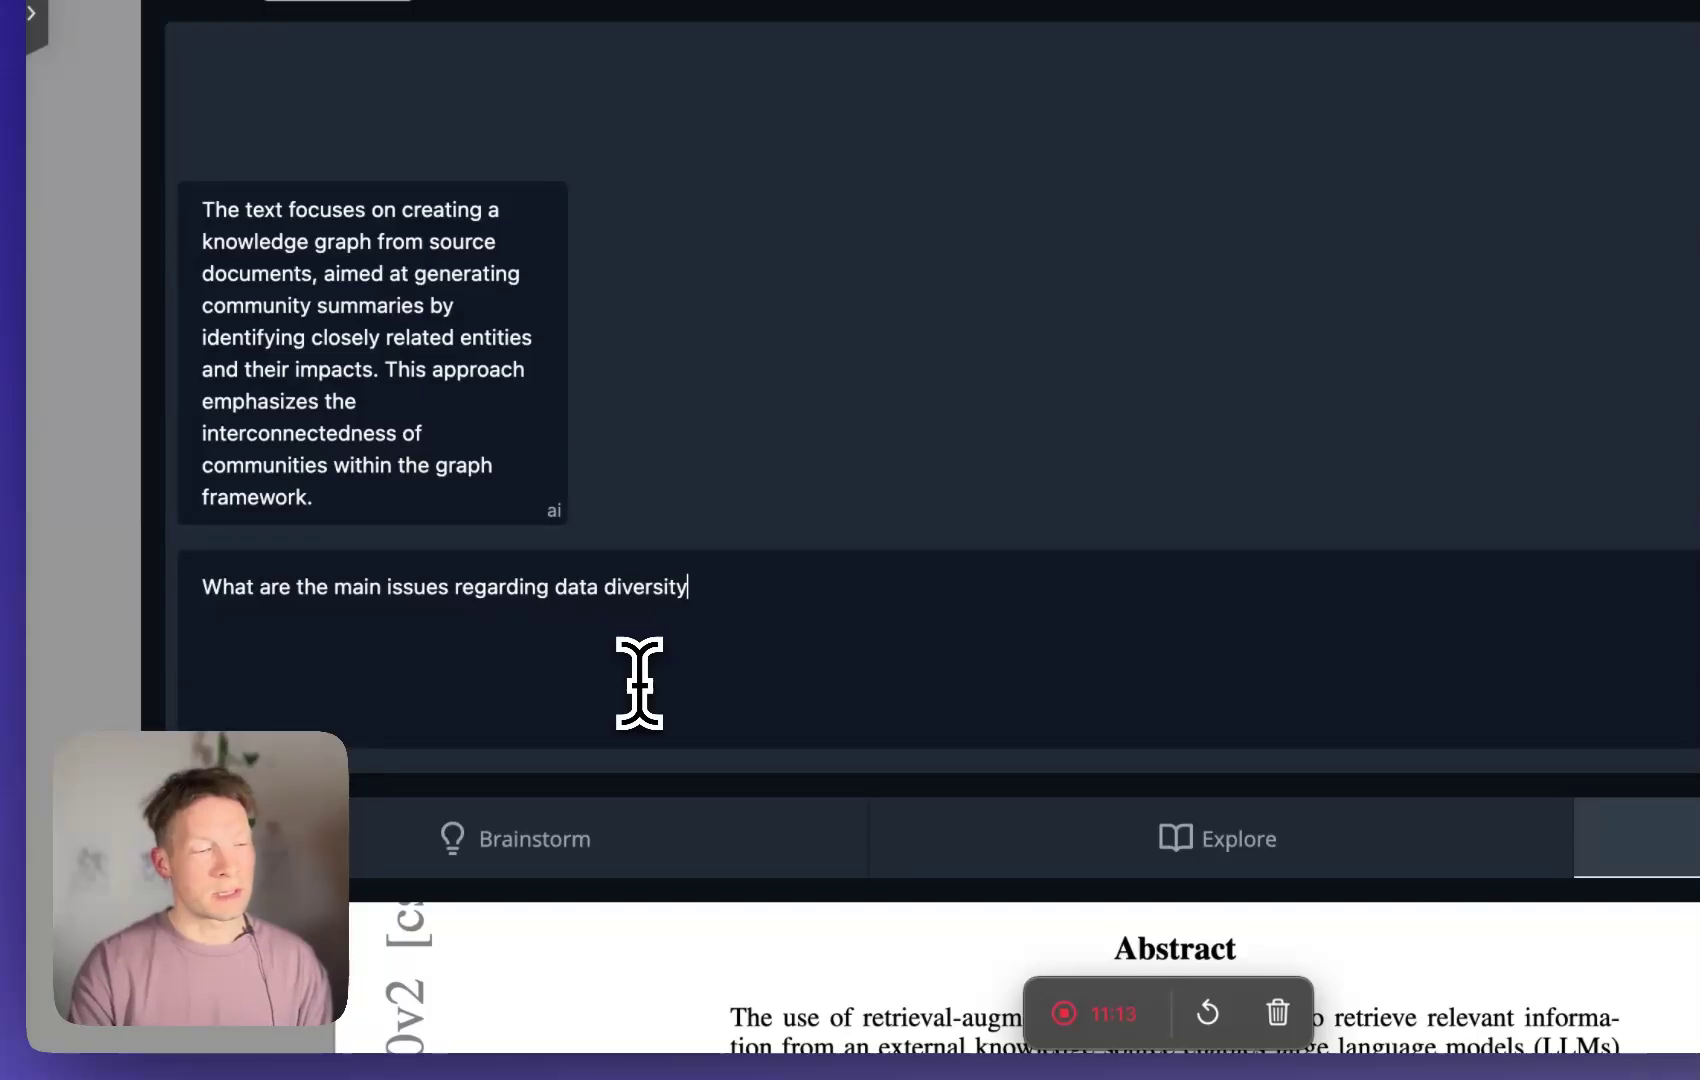
key("Return")
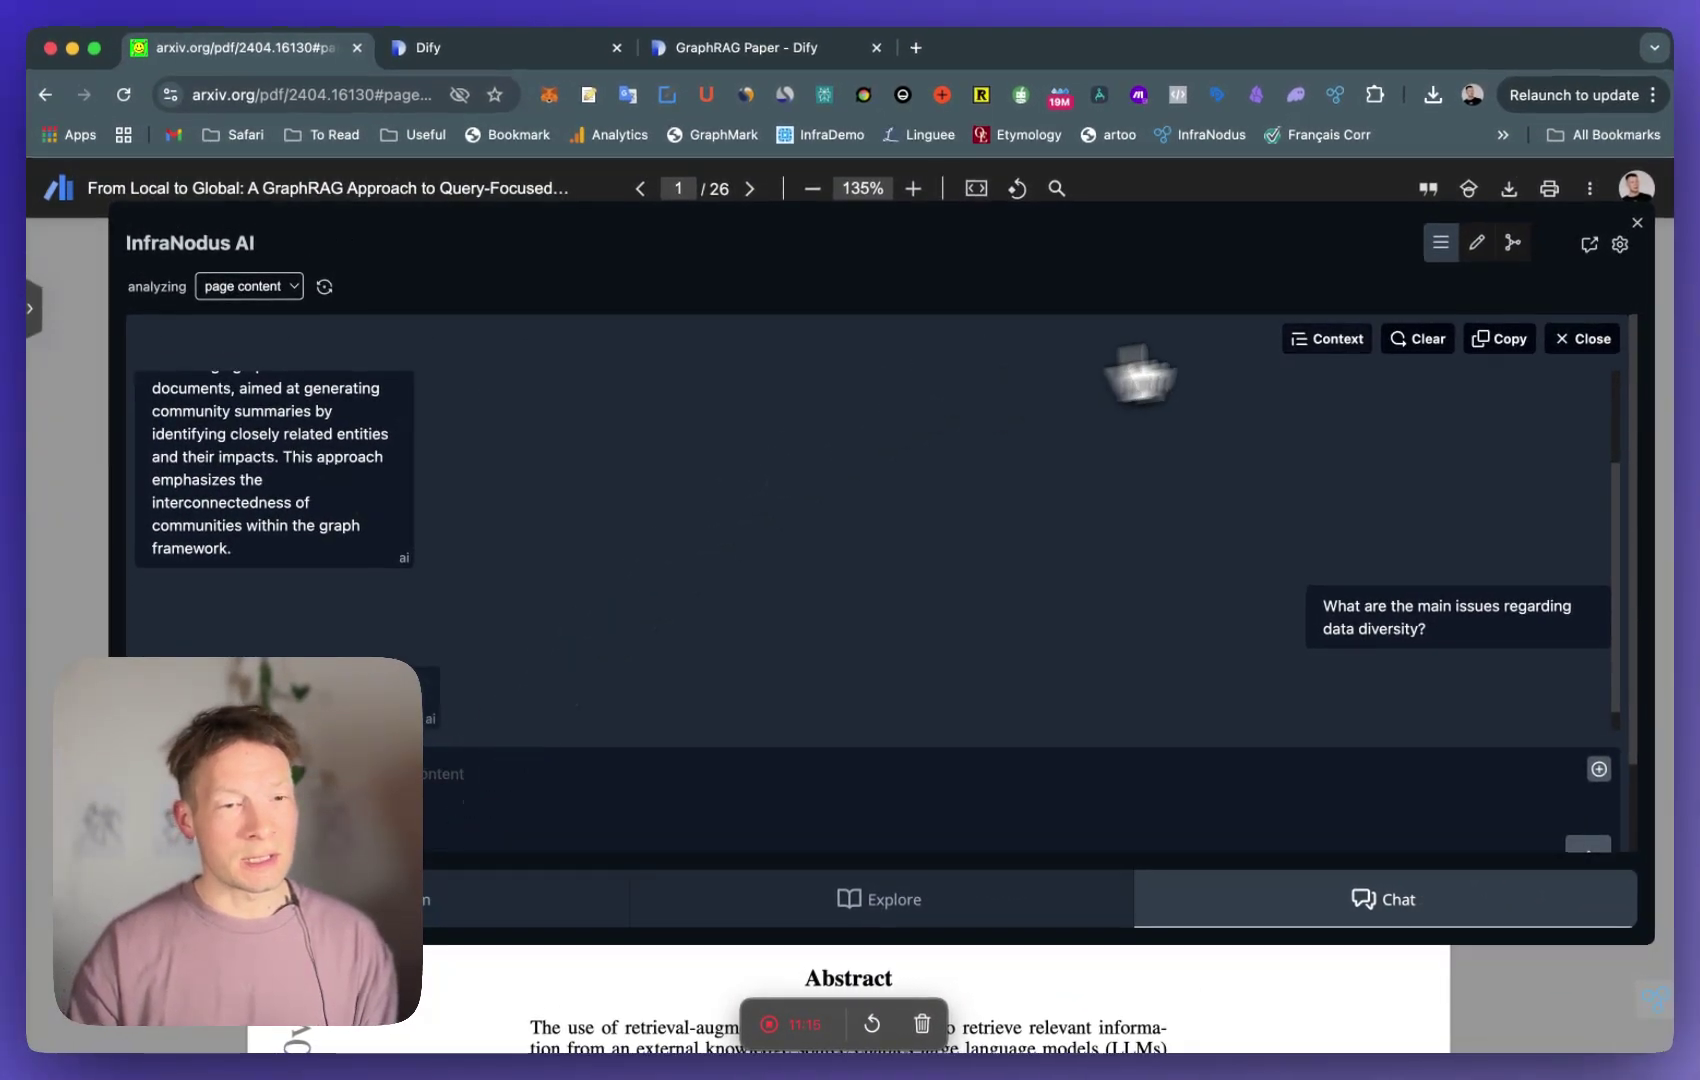
left_click(1330, 340)
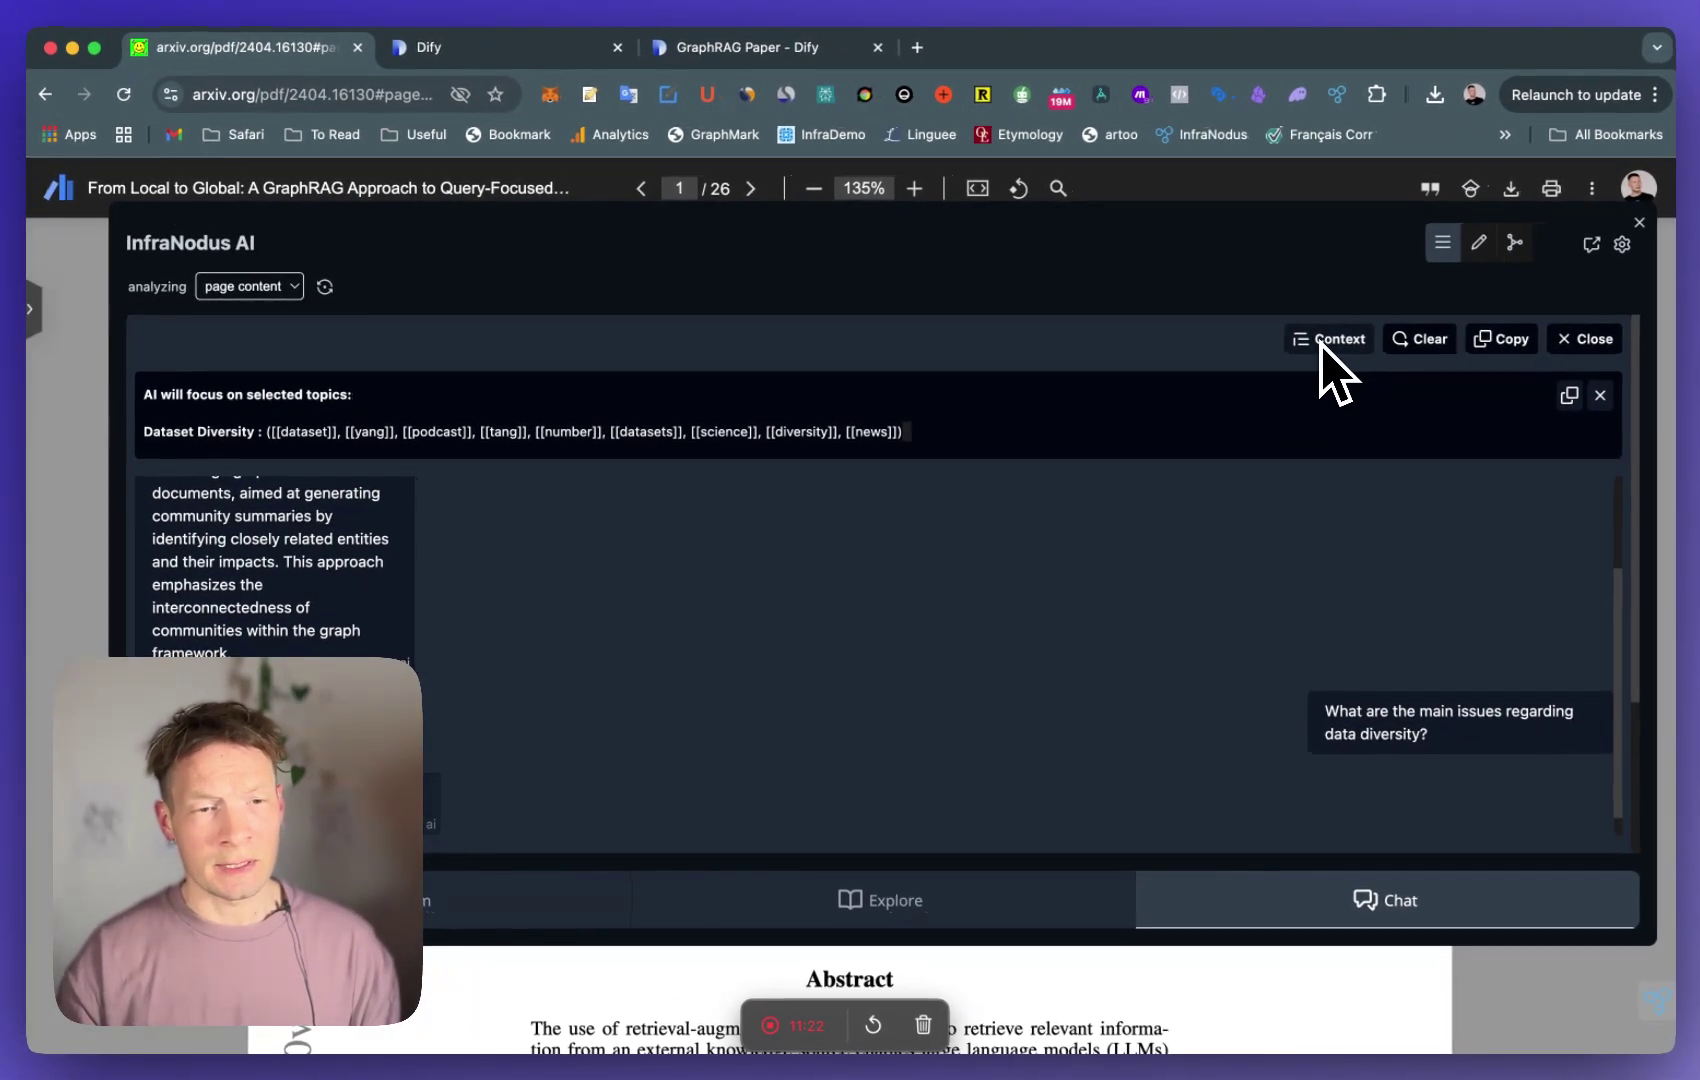
left_click(1598, 395)
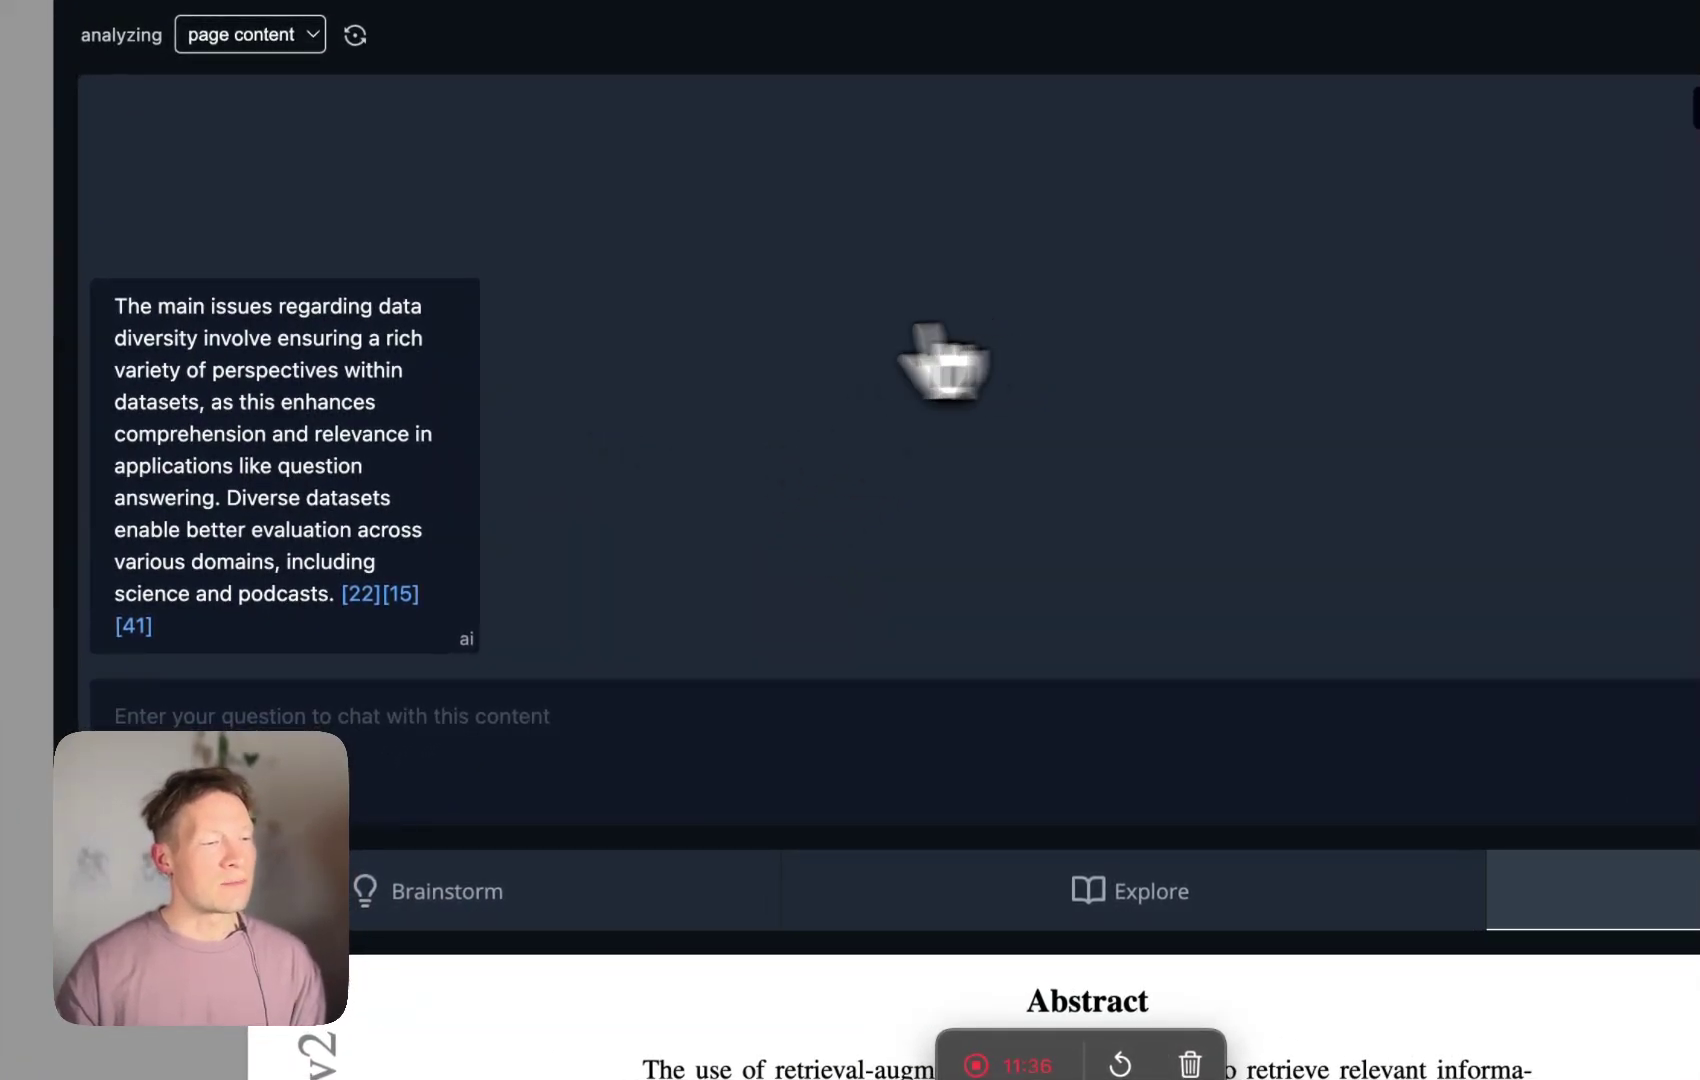
- Read the chat's answer on data diversity and inspect its cited sources 22, 15 and 41
mouse_move(372, 440)
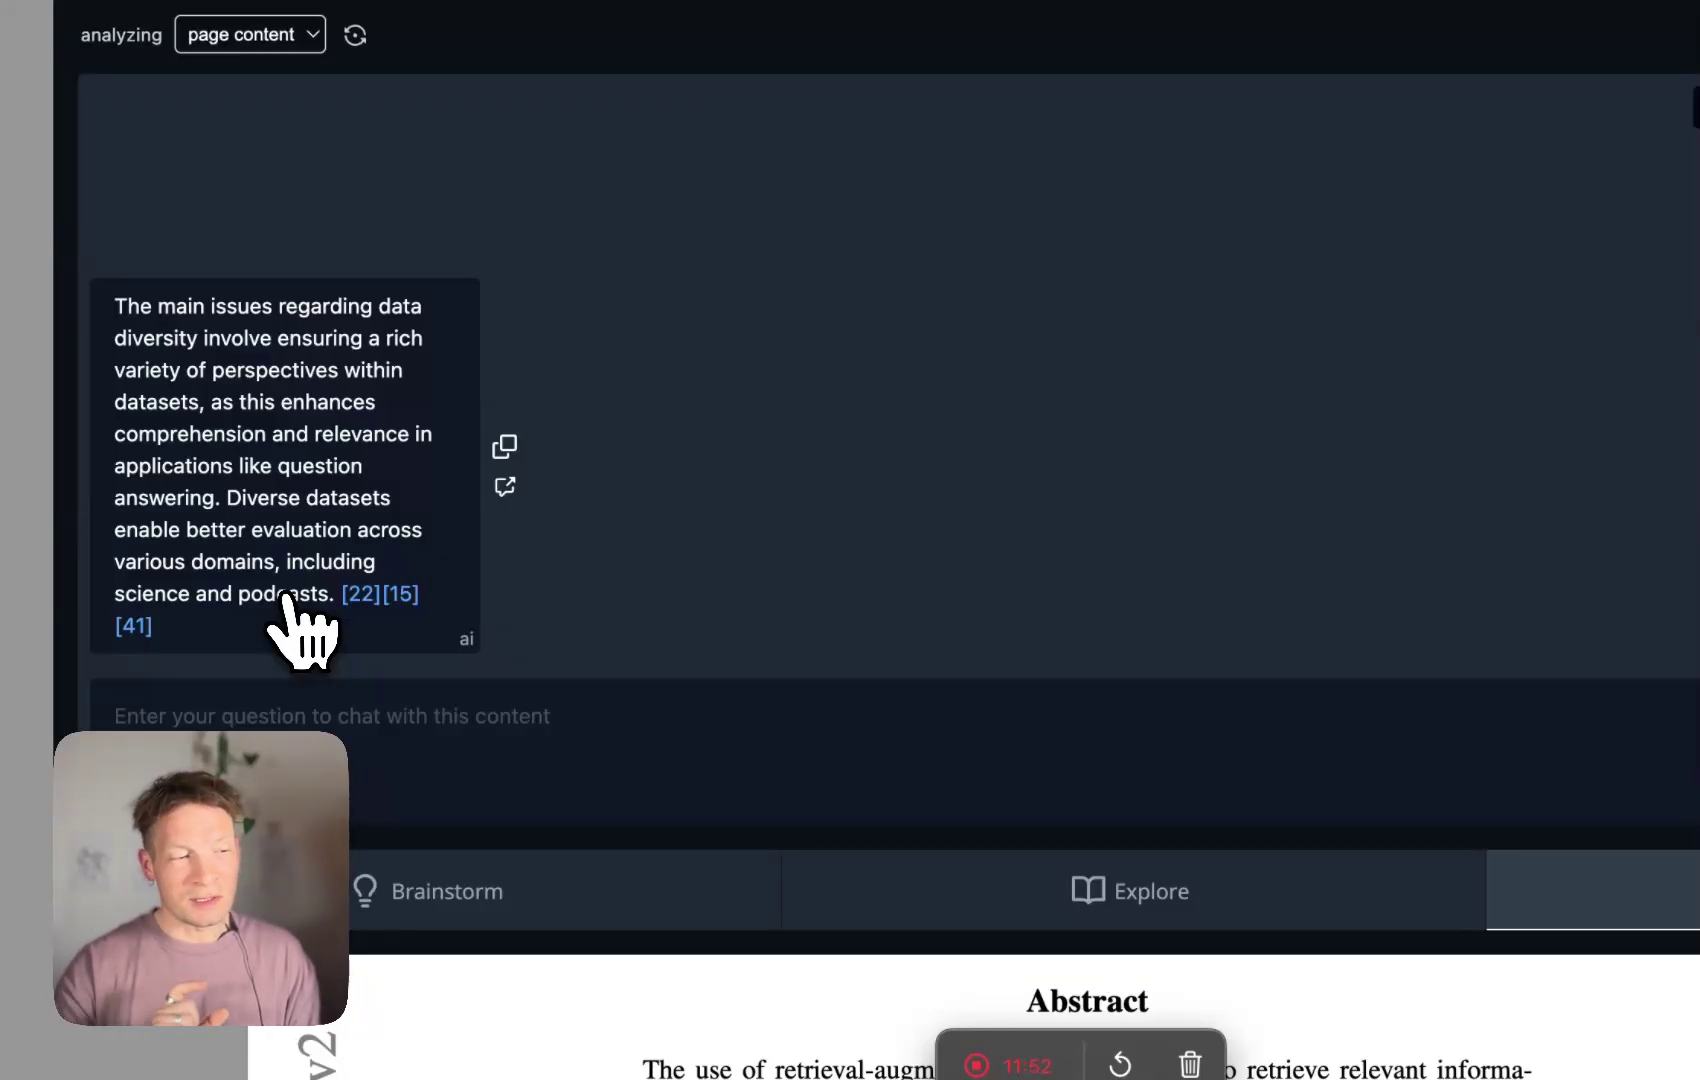
left_click(360, 595)
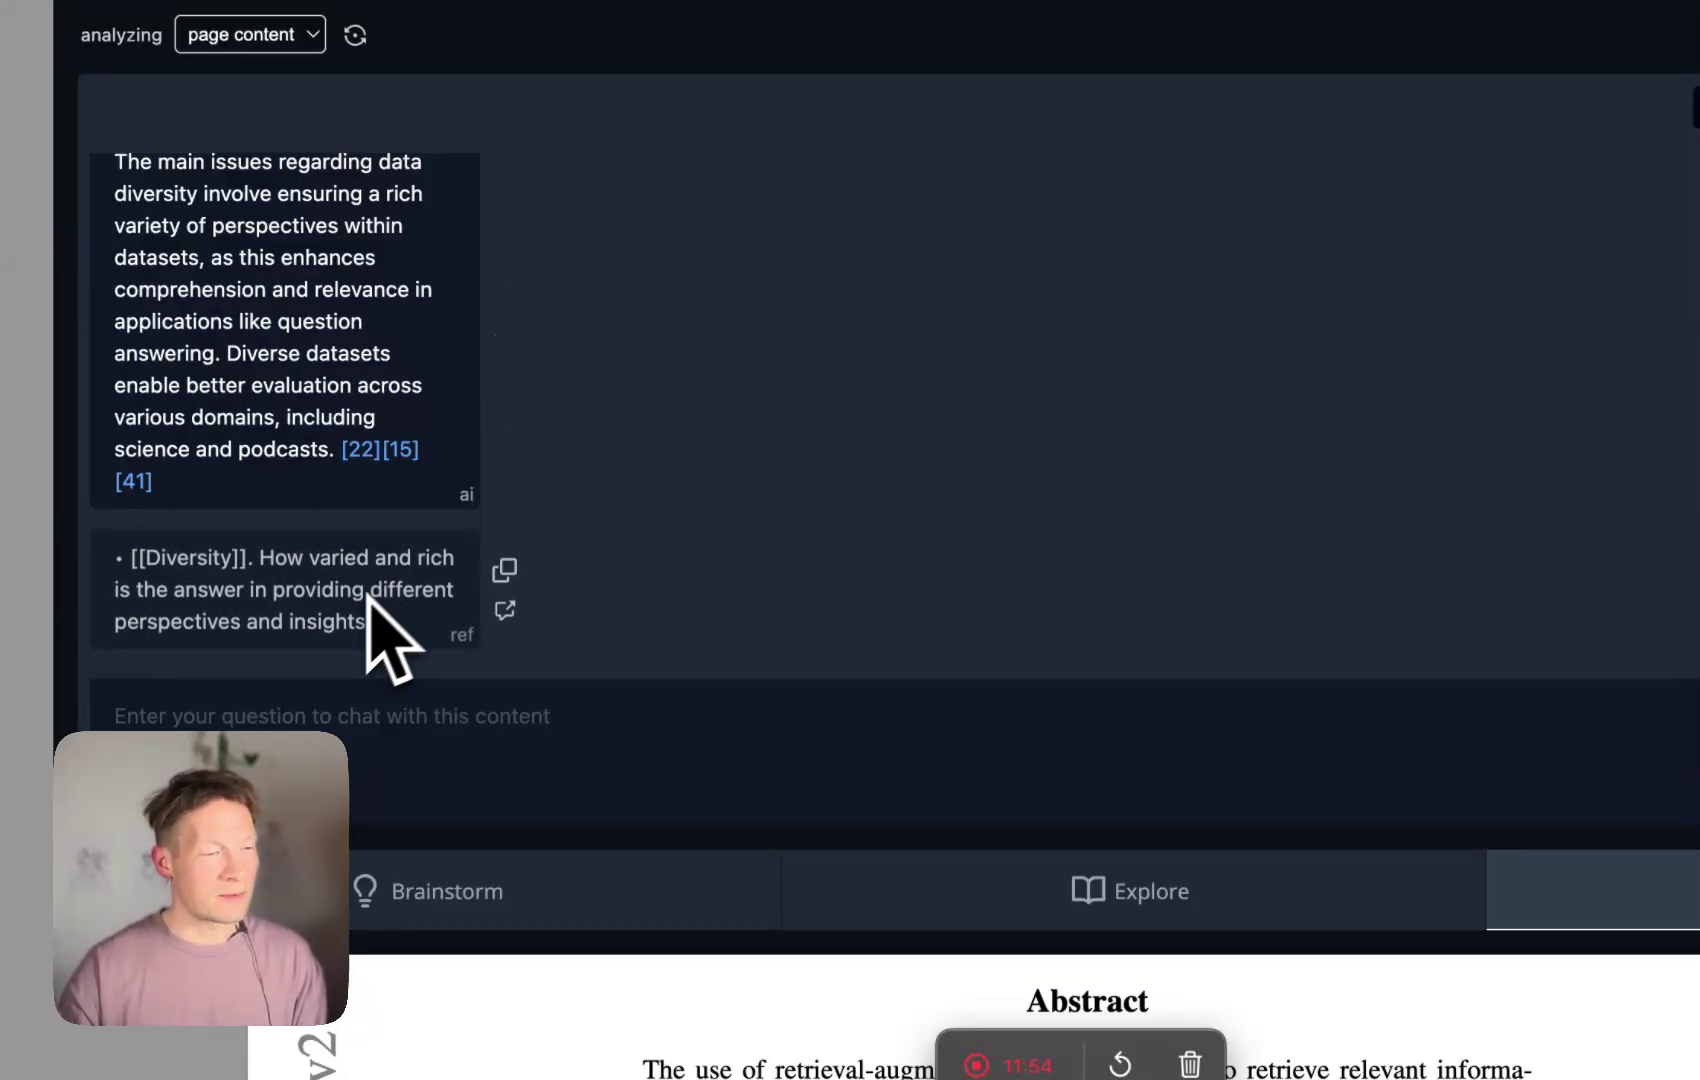
left_click(372, 452)
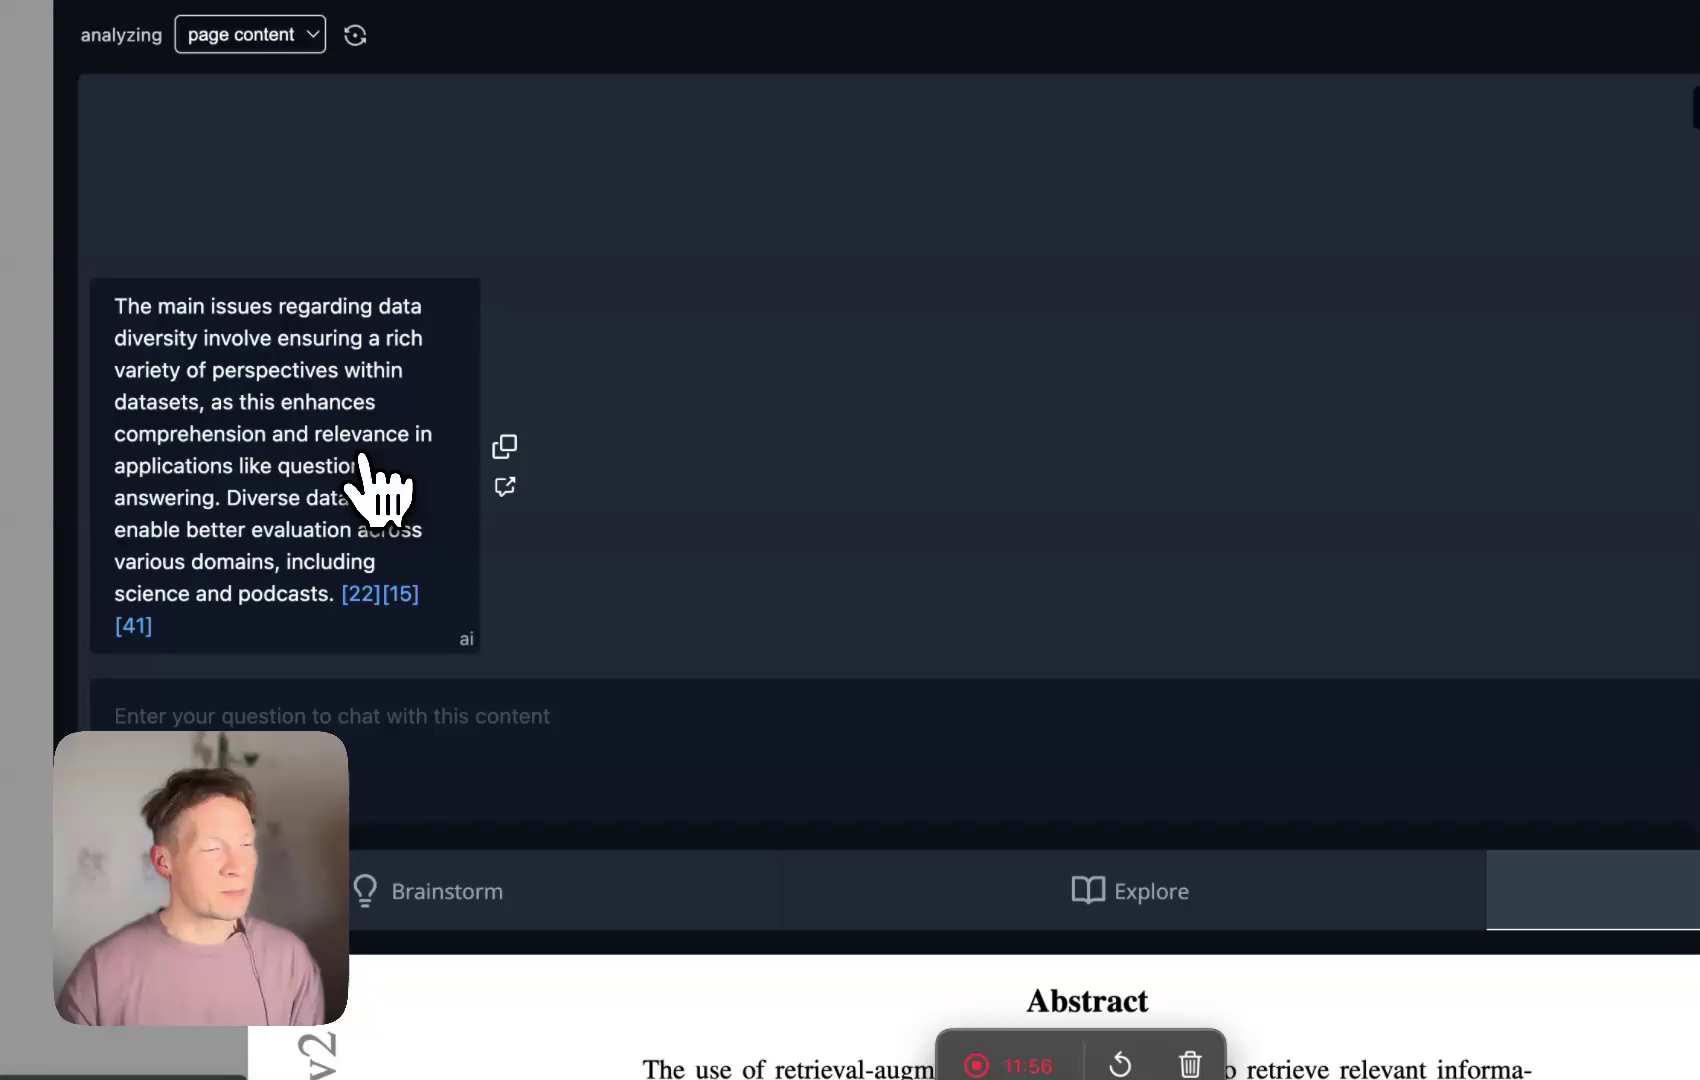
left_click(402, 595)
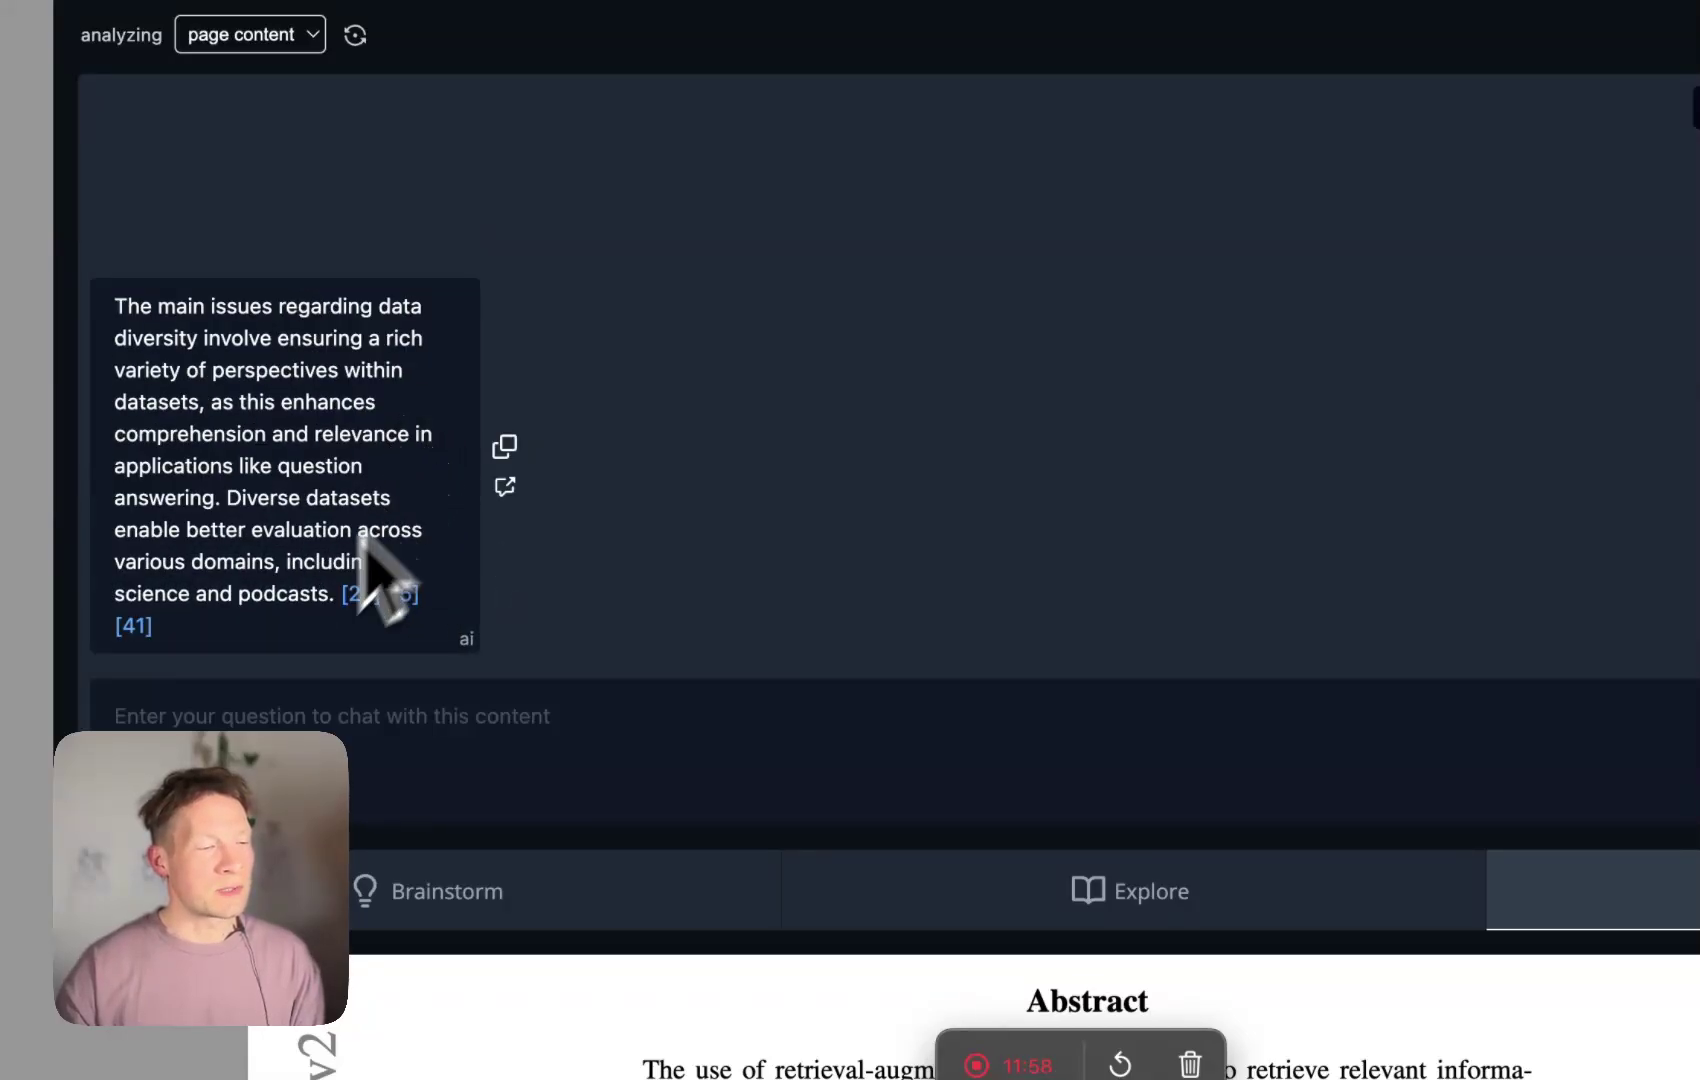
left_click(138, 628)
left_click(140, 356)
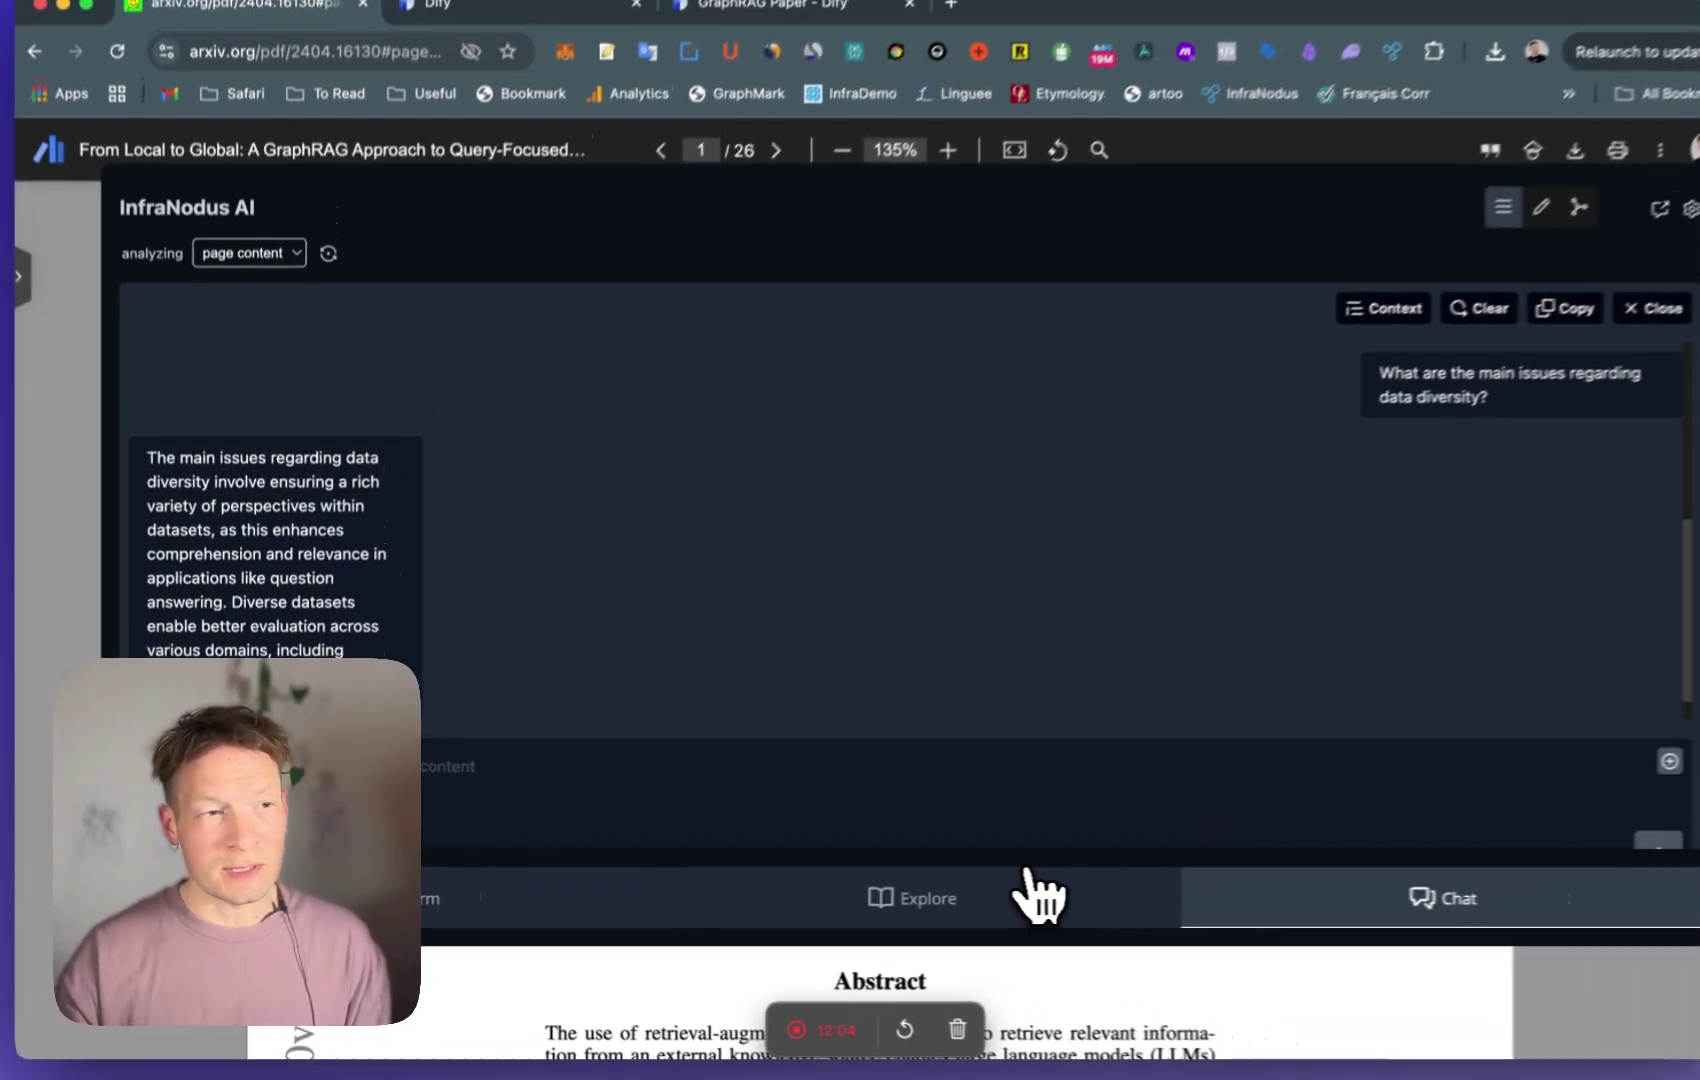
- Compare with the GraphRAG Paper chatbot's answer and the retrieval test in Dify, and return to the arXiv paper
left_click(729, 47)
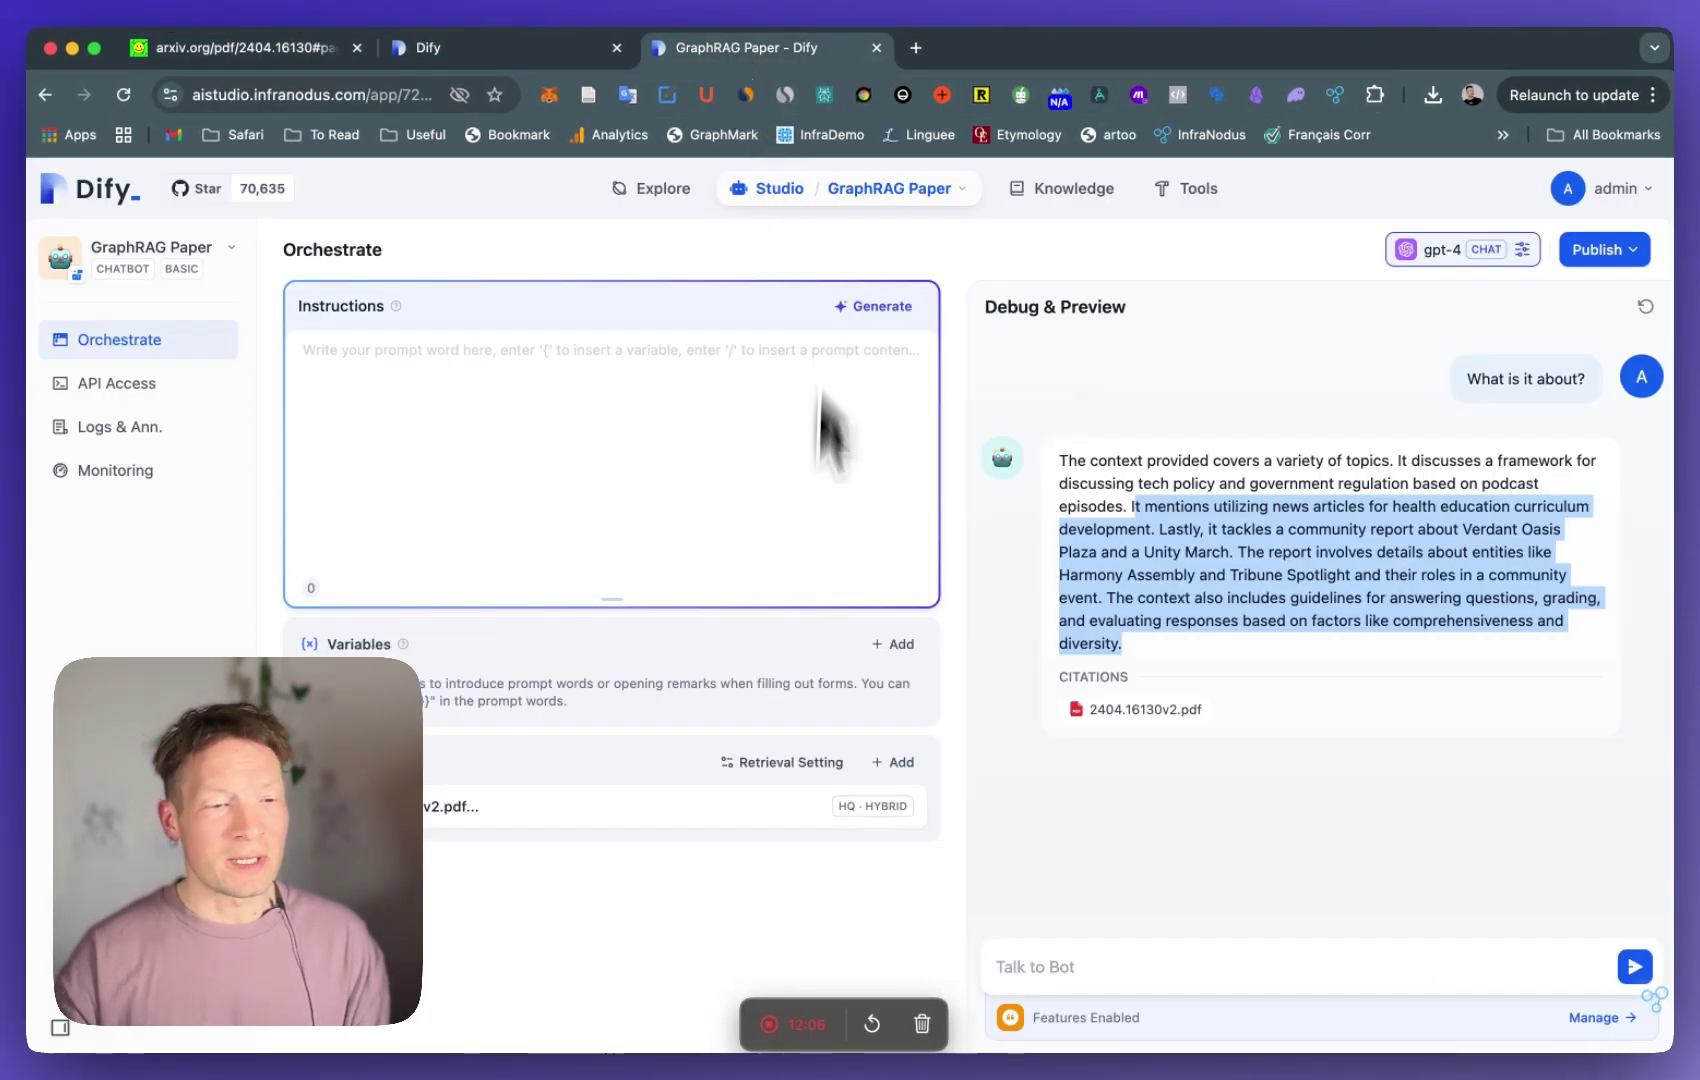
left_click(493, 50)
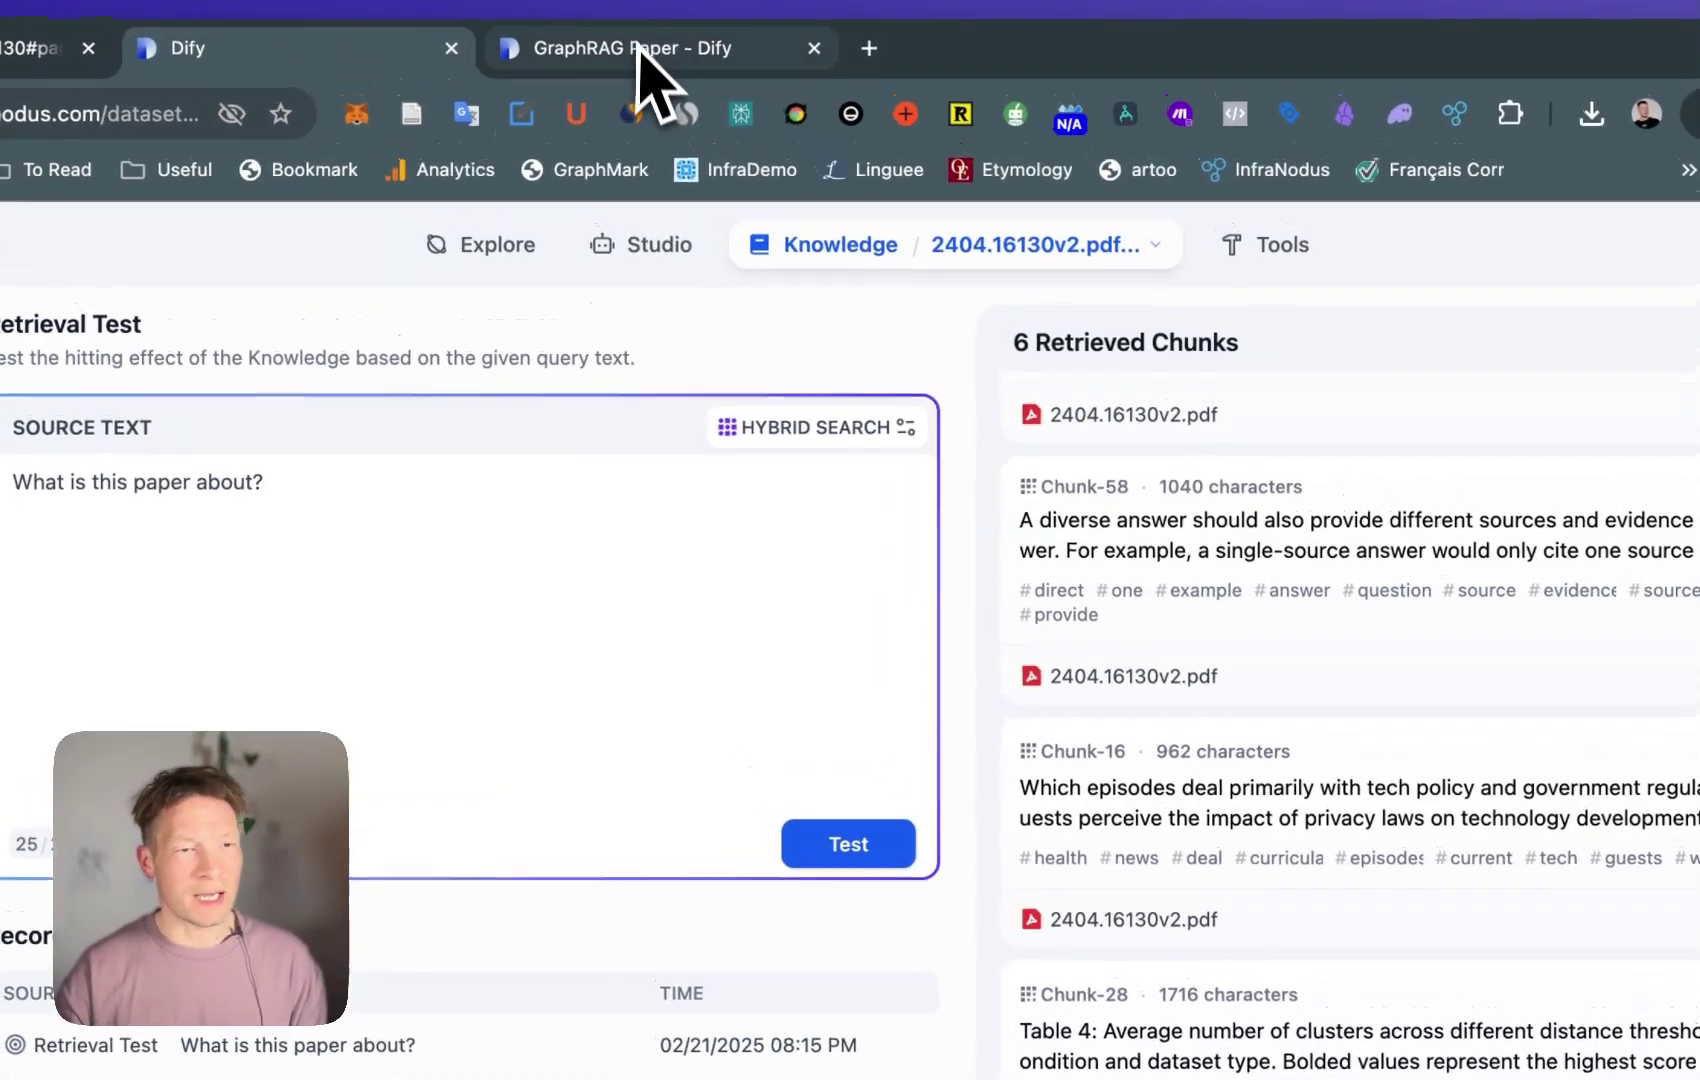
left_click(638, 53)
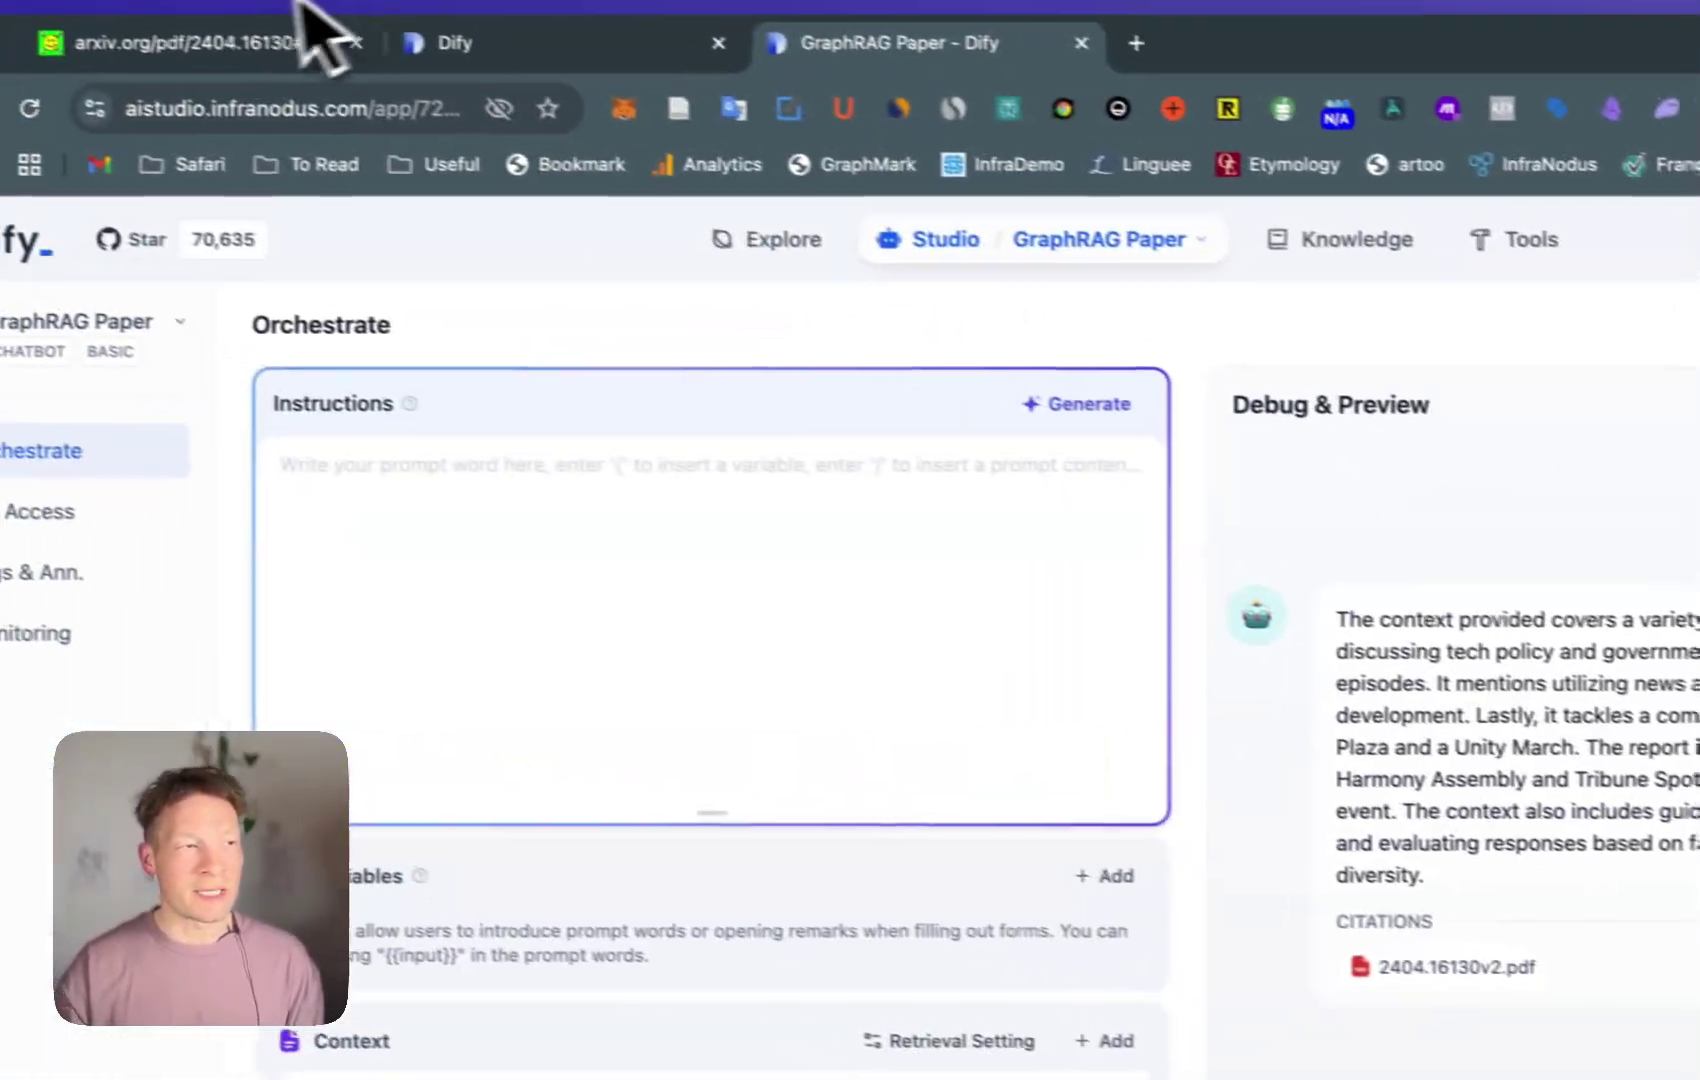
left_click(40, 48)
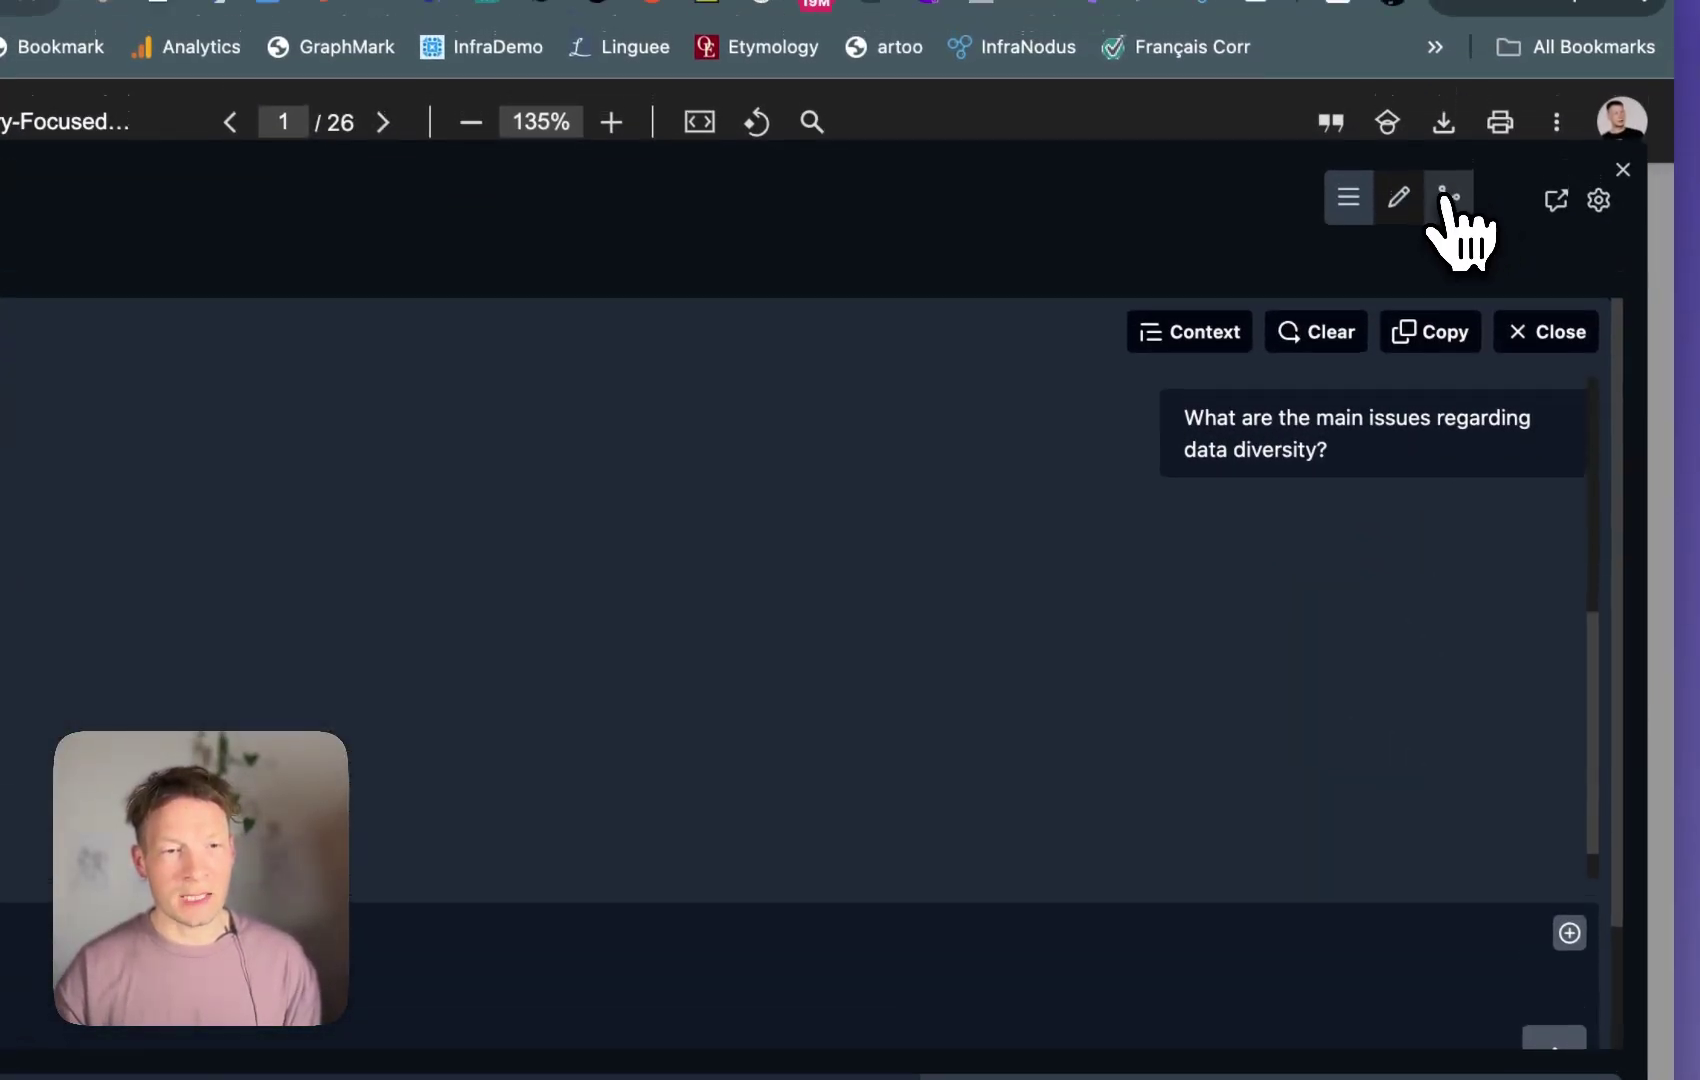
- Return to the enlarged knowledge graph, show the gaps to bridge, and cycle through other pairs of topics lacking connections
left_click(1443, 197)
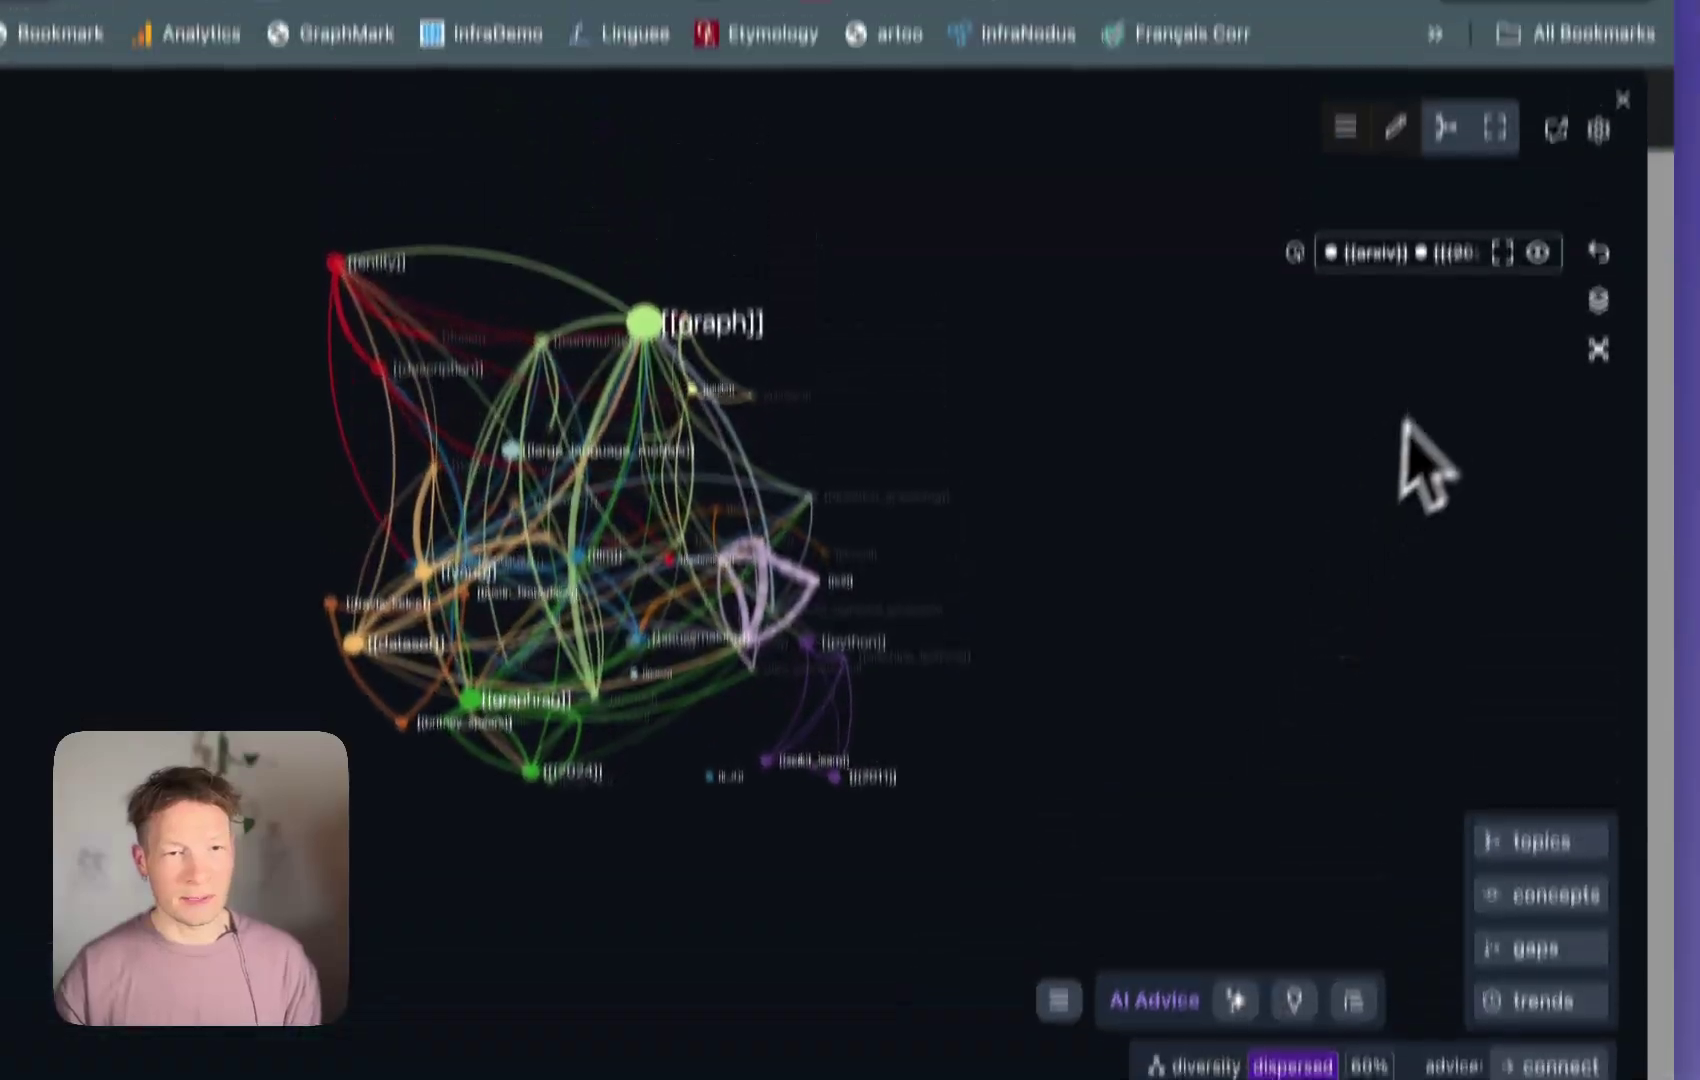
left_click(1495, 127)
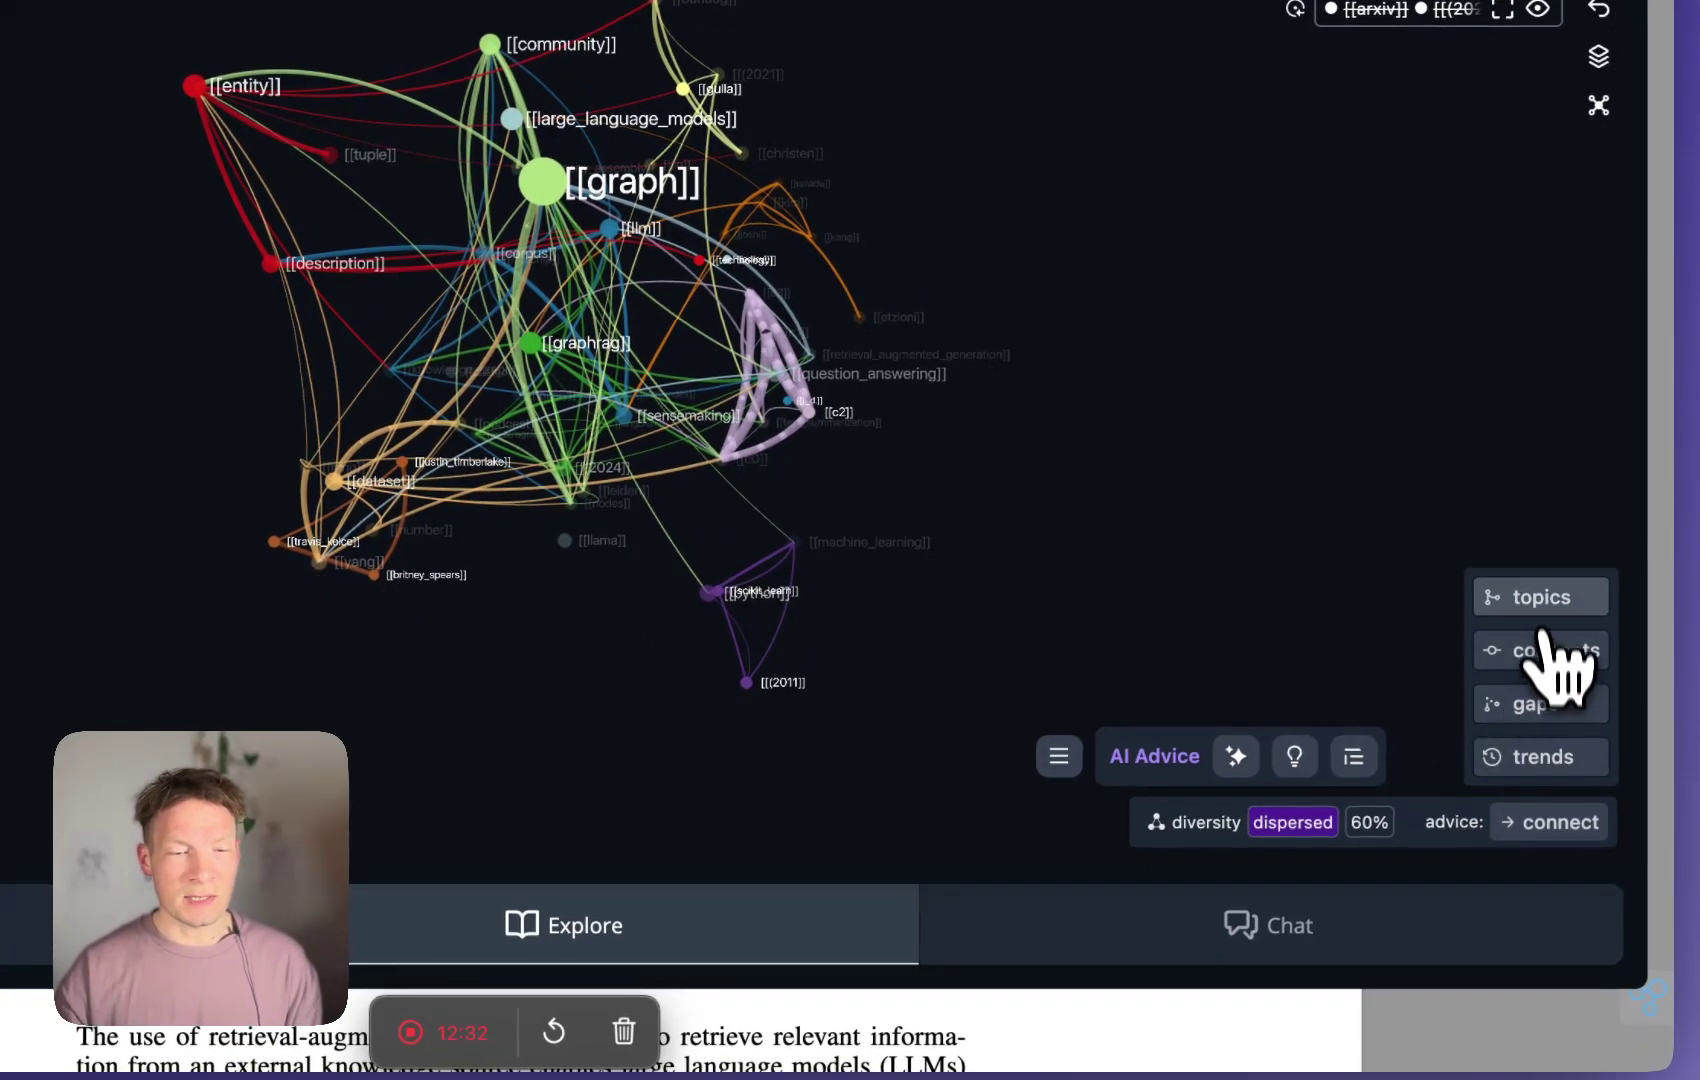
left_click(1542, 612)
left_click(1528, 562)
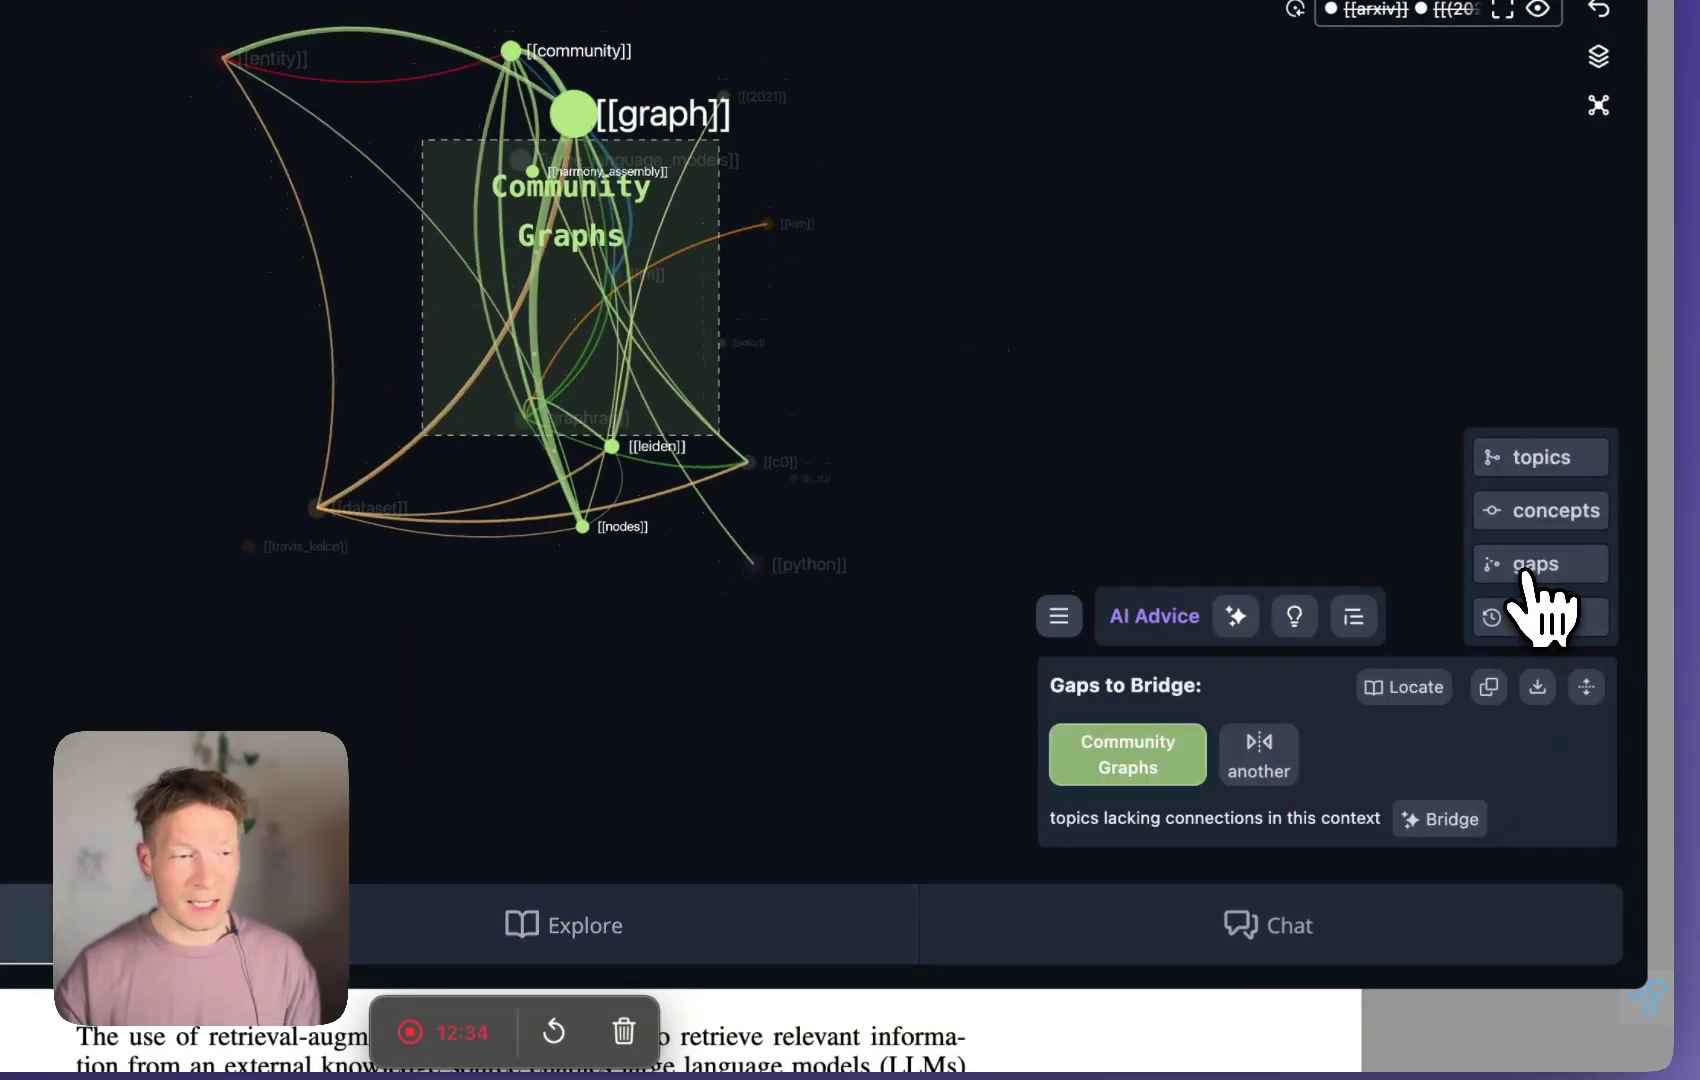
left_click(1281, 771)
left_click(1282, 772)
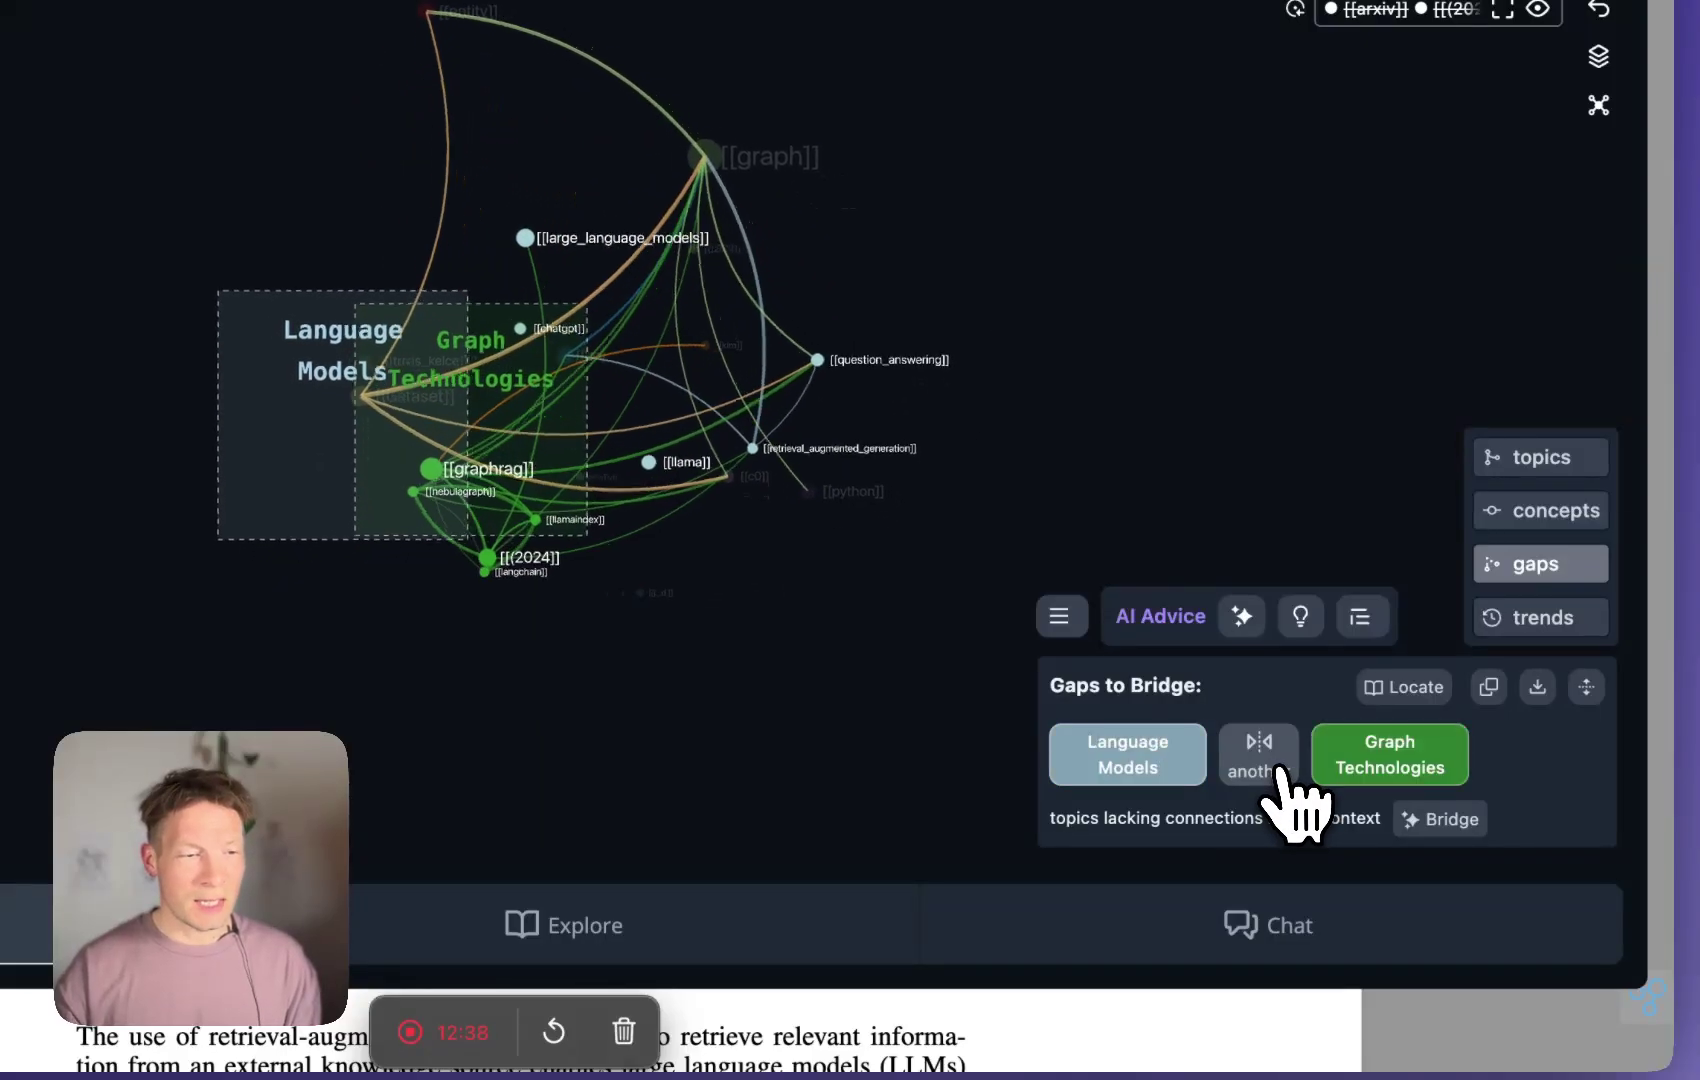
left_click(1262, 760)
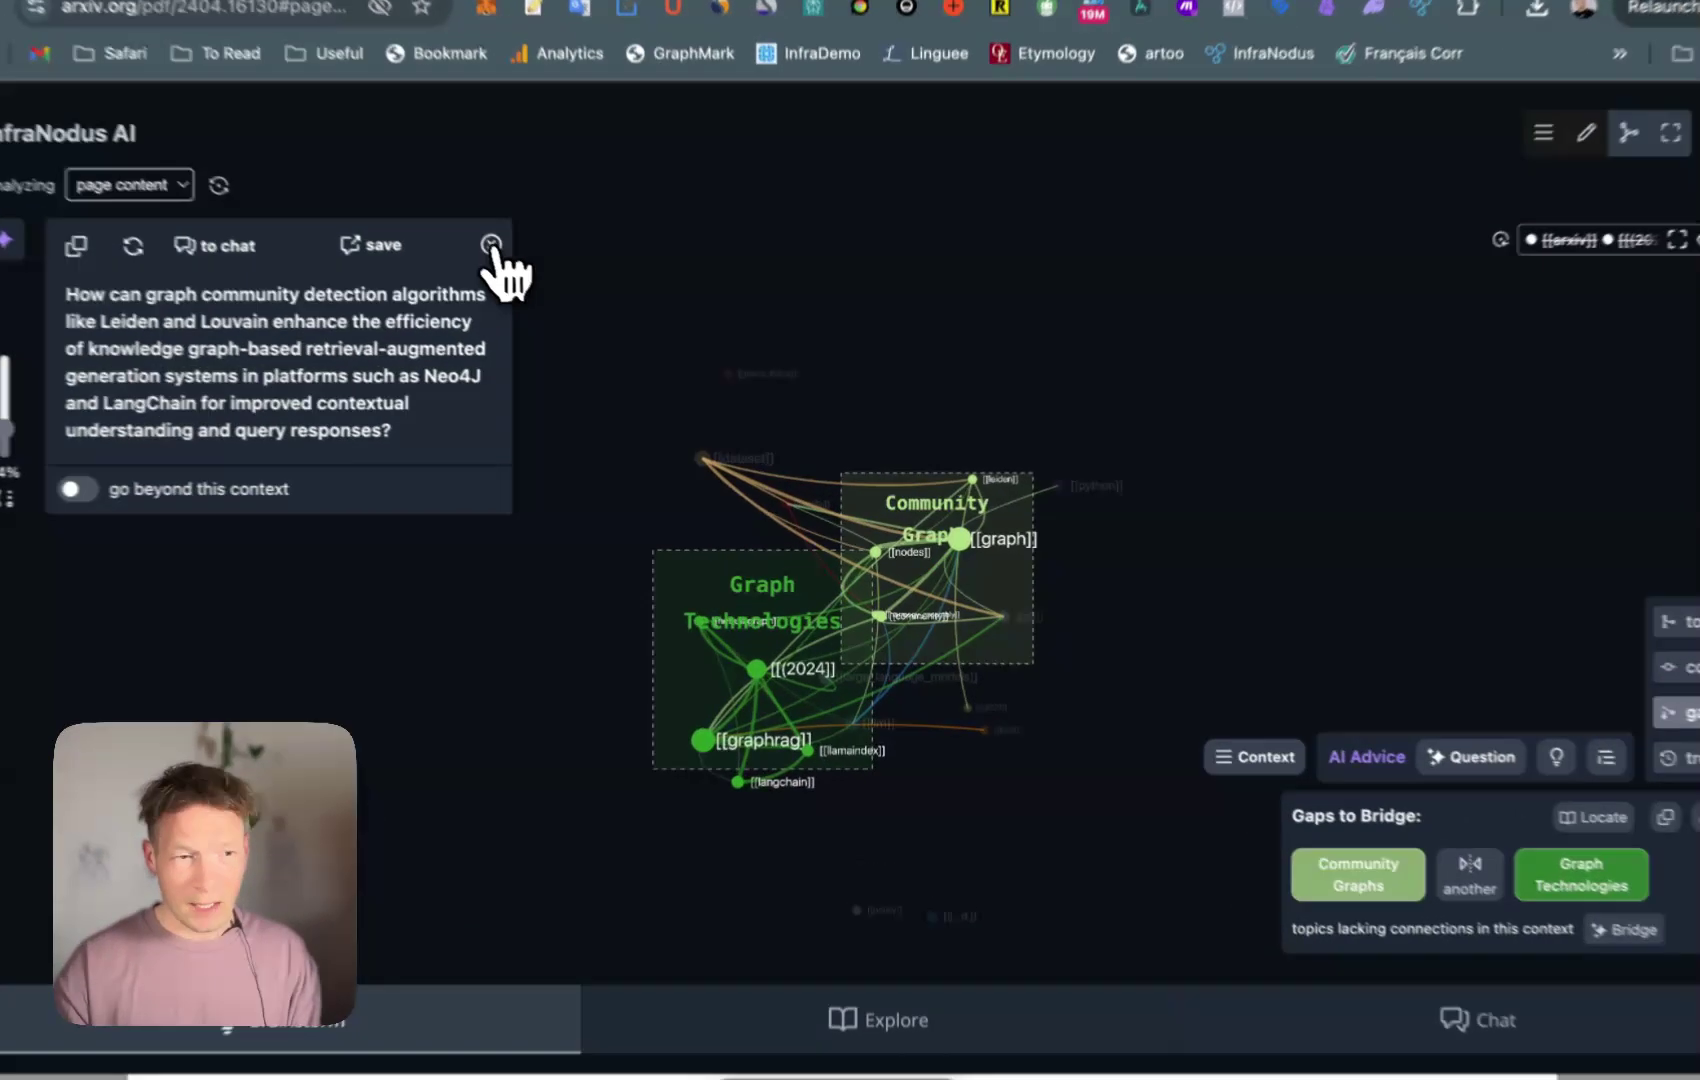
- Close the generated question about community detection algorithms, clear the topic highlighting and rotate the full graph
left_click(553, 295)
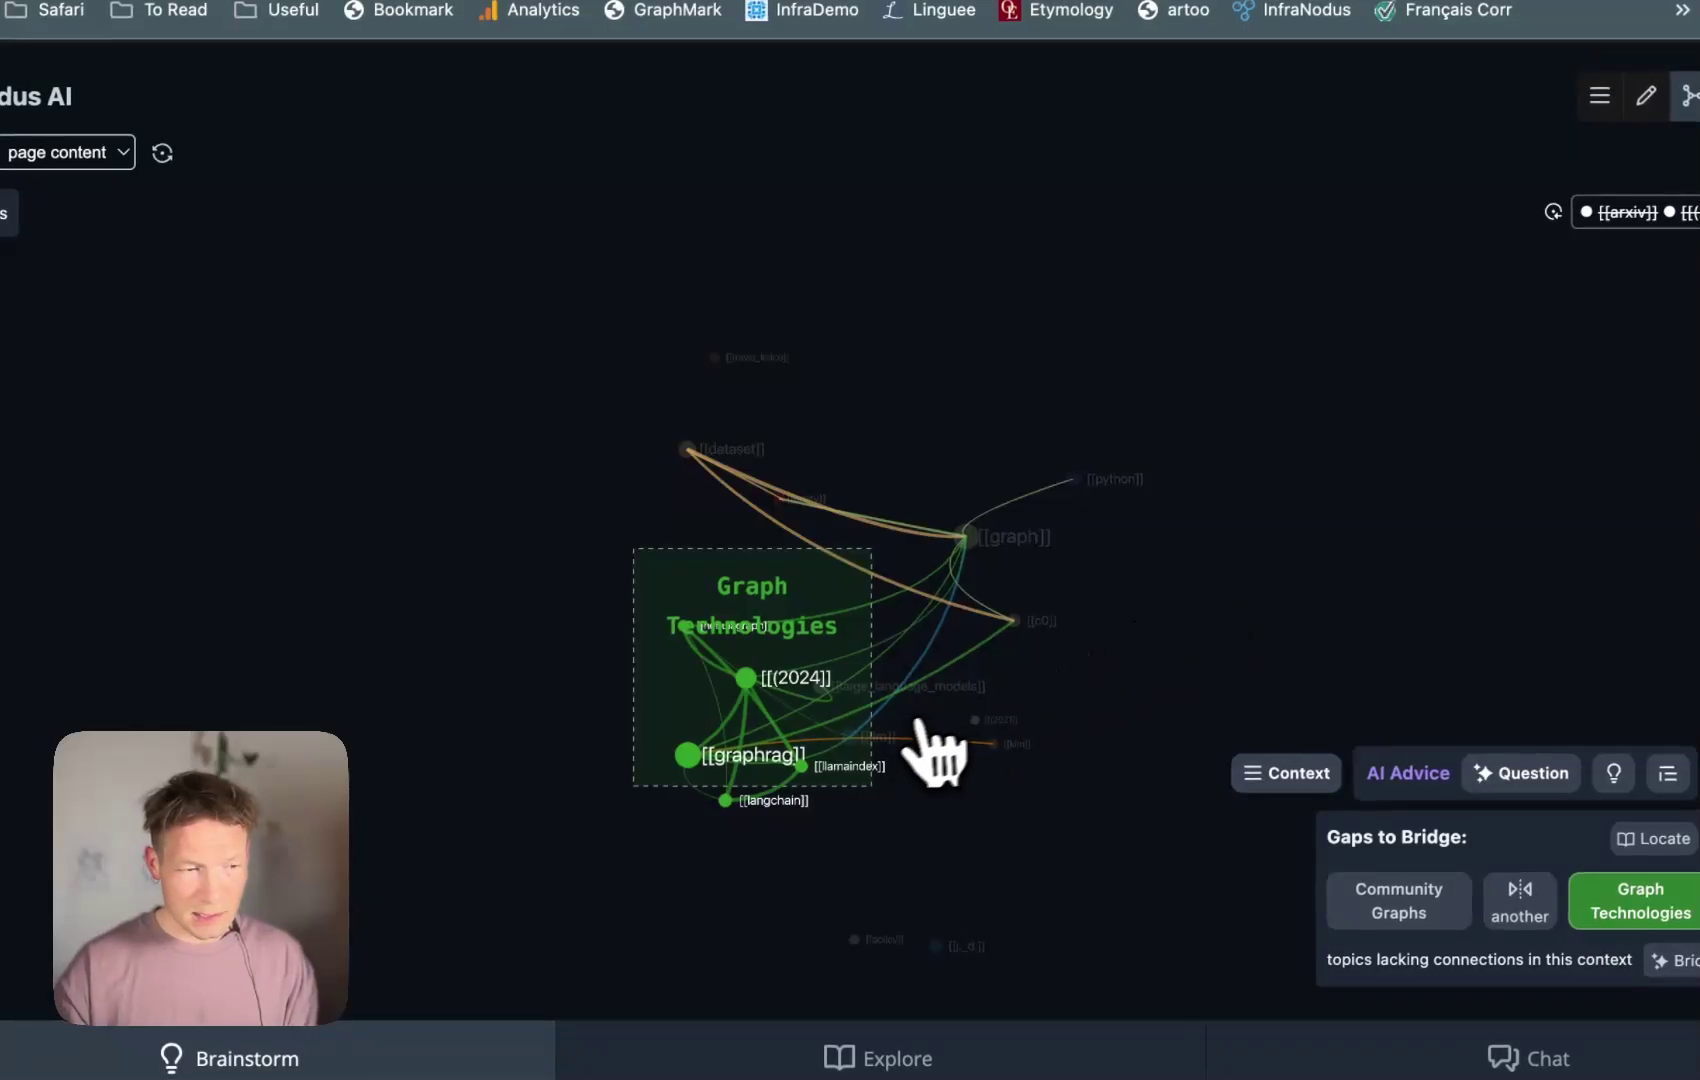
left_click(1328, 512)
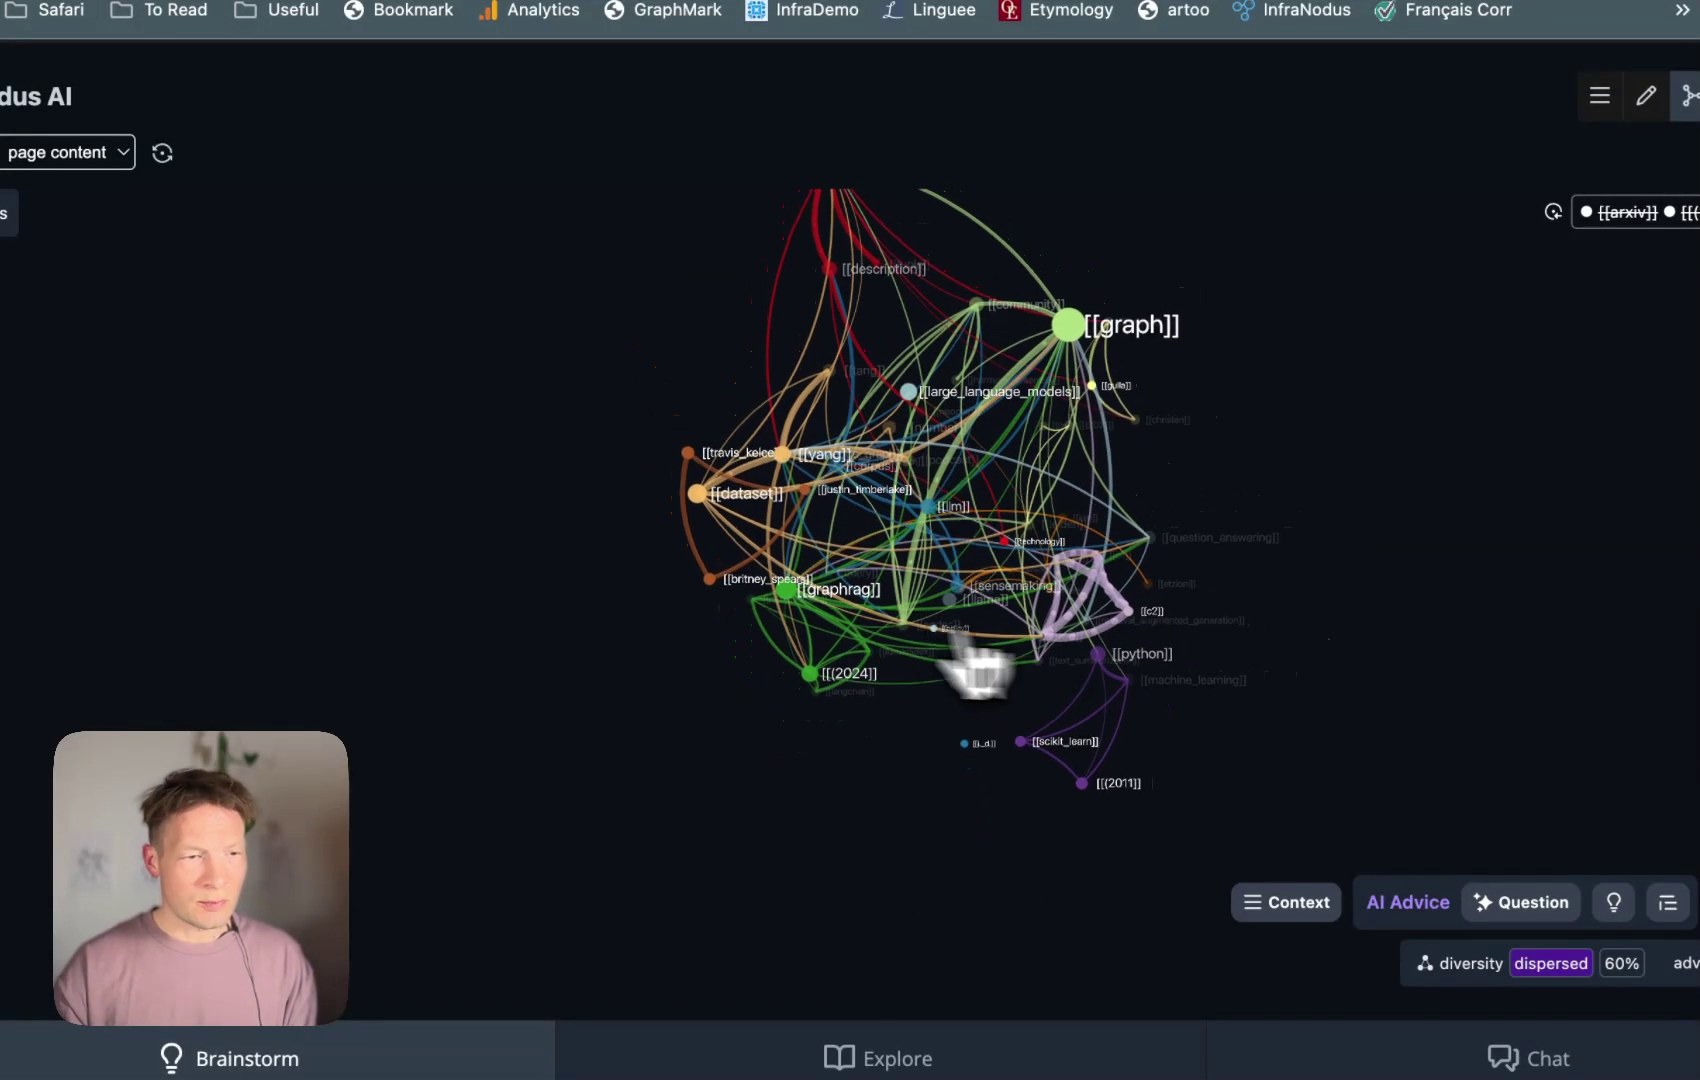
left_click_drag(970, 720, 1000, 390)
left_click_drag(1025, 465, 925, 578)
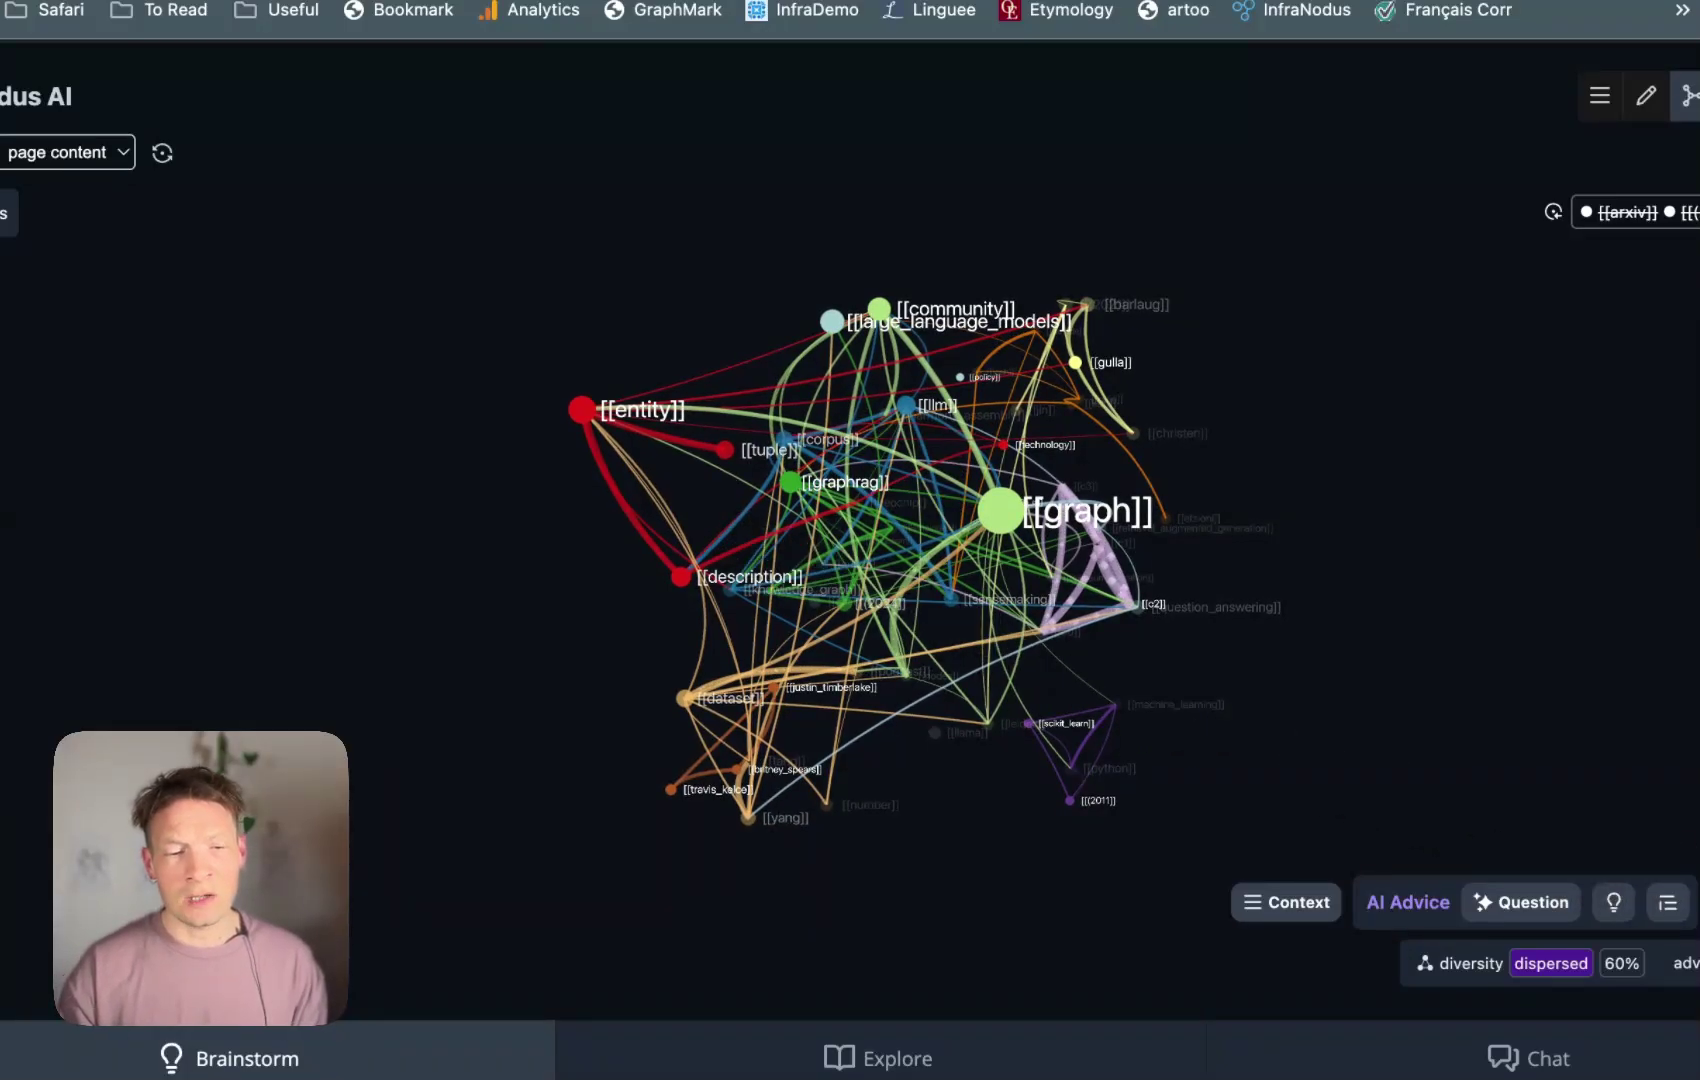
- Request an AI question from the graph, clear the Community Graphs and Graph Technologies highlighting, and rotate the restored graph
left_click(1613, 902)
left_click(1520, 900)
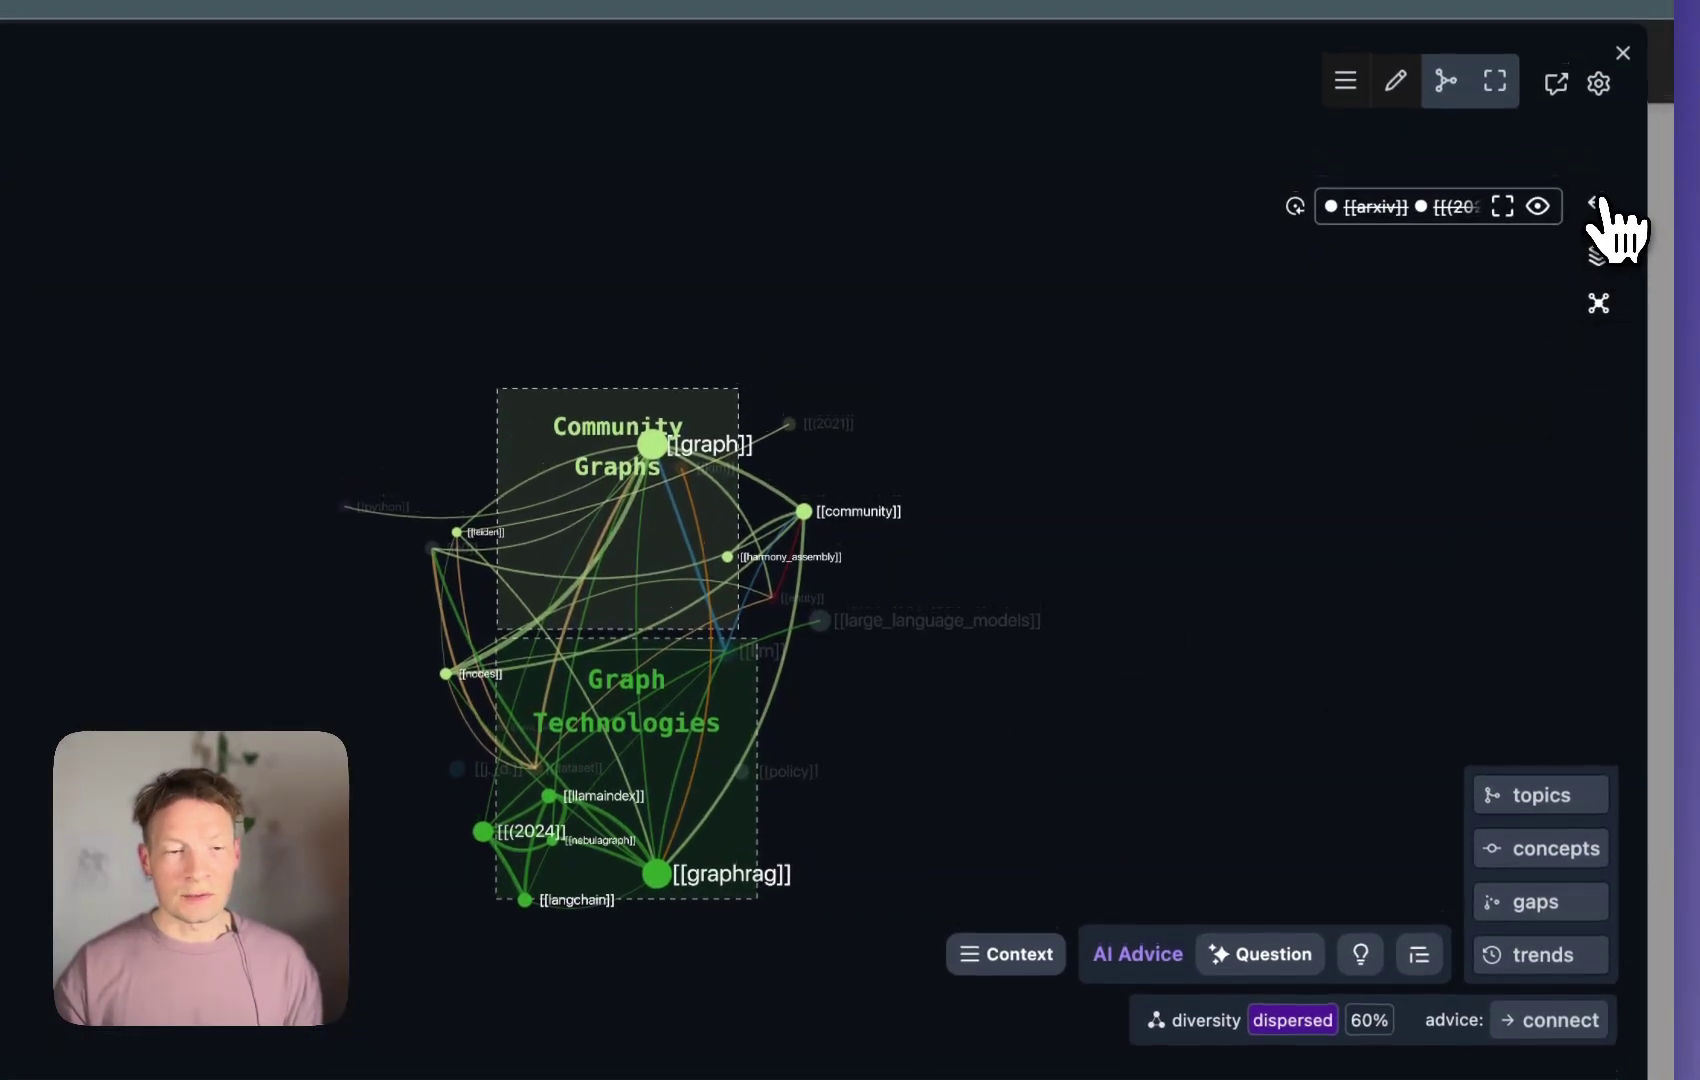
left_click(1598, 205)
left_click_drag(1290, 653, 541, 713)
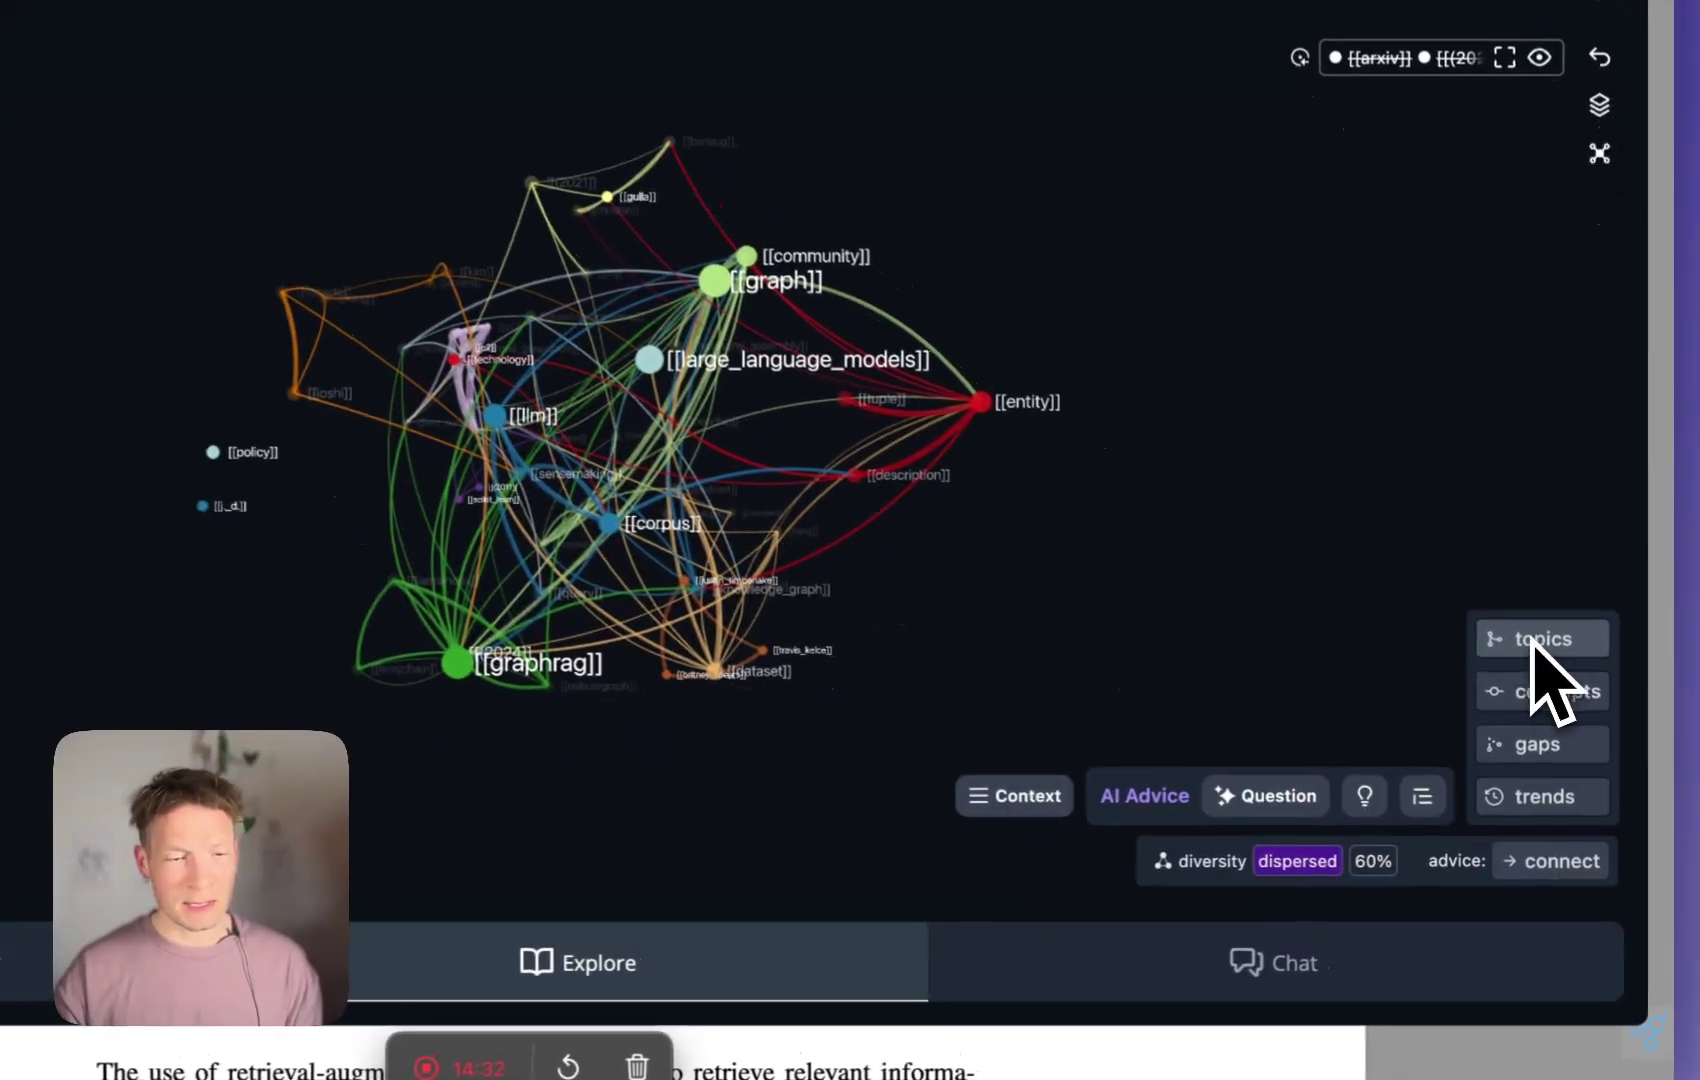
- Show the graph's main topics and toggle the highlighting of Language Models, Knowledge Evaluation and Community Graphs
left_click(1530, 645)
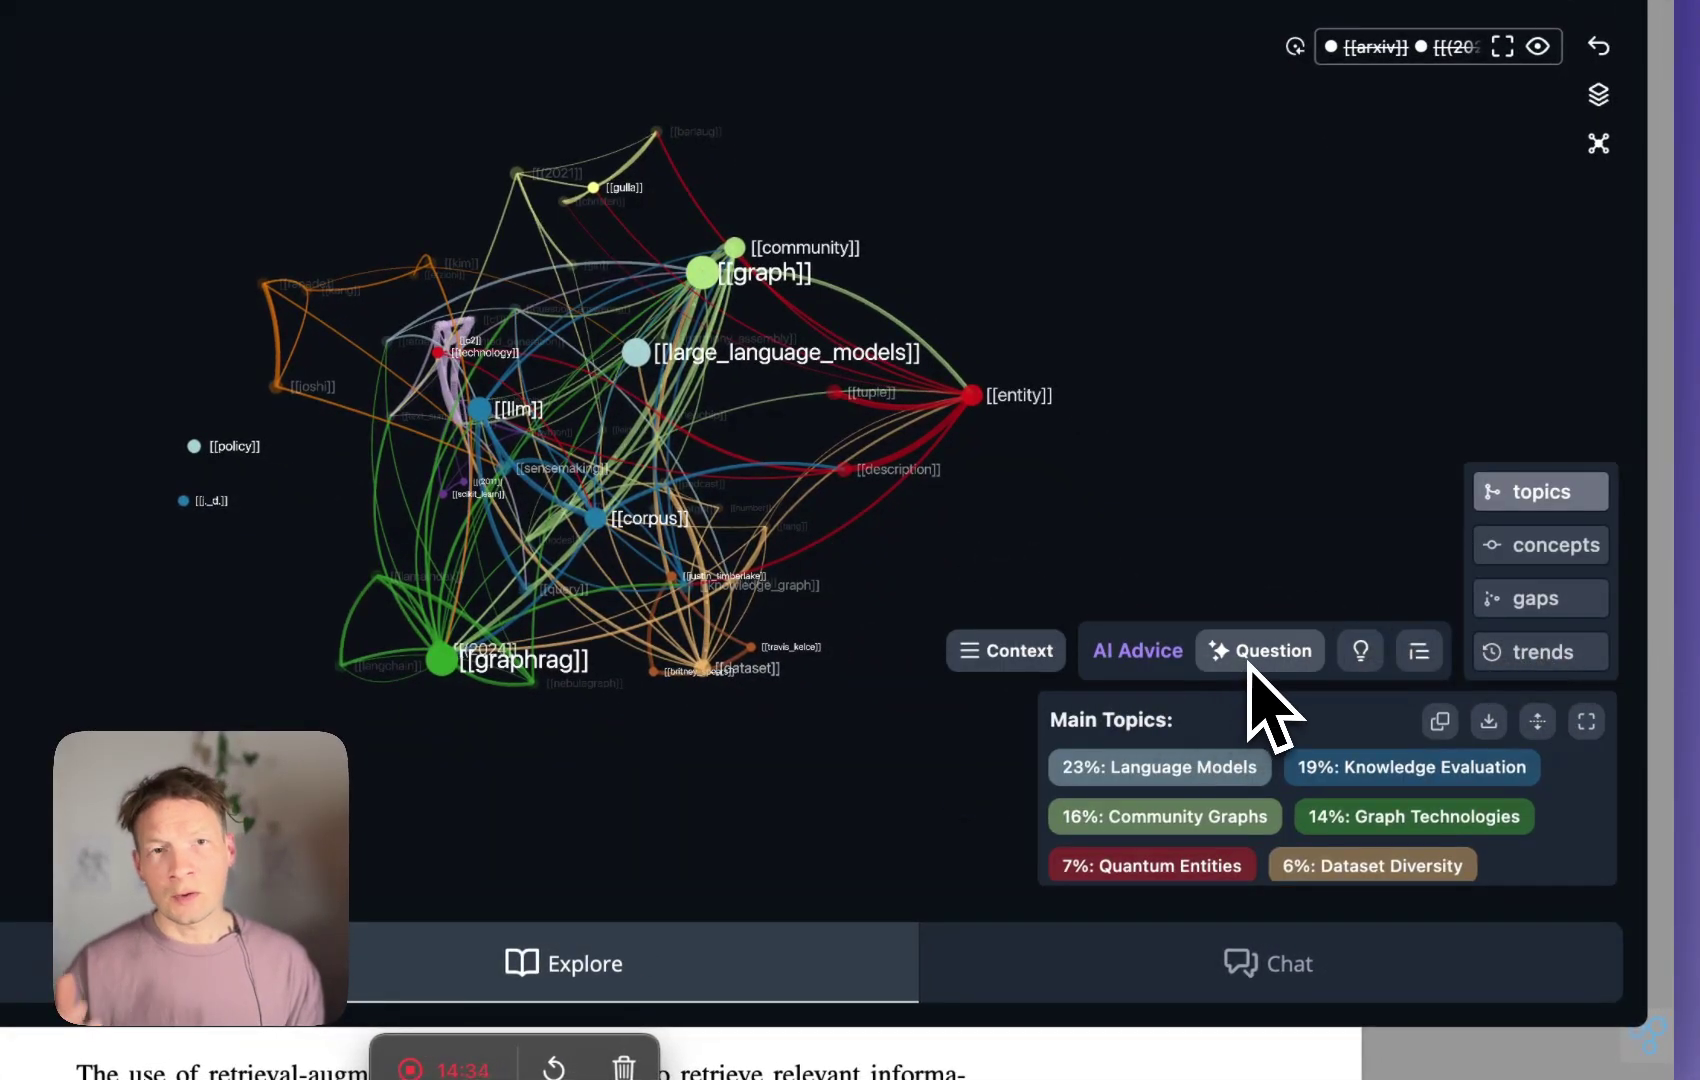
left_click(1165, 780)
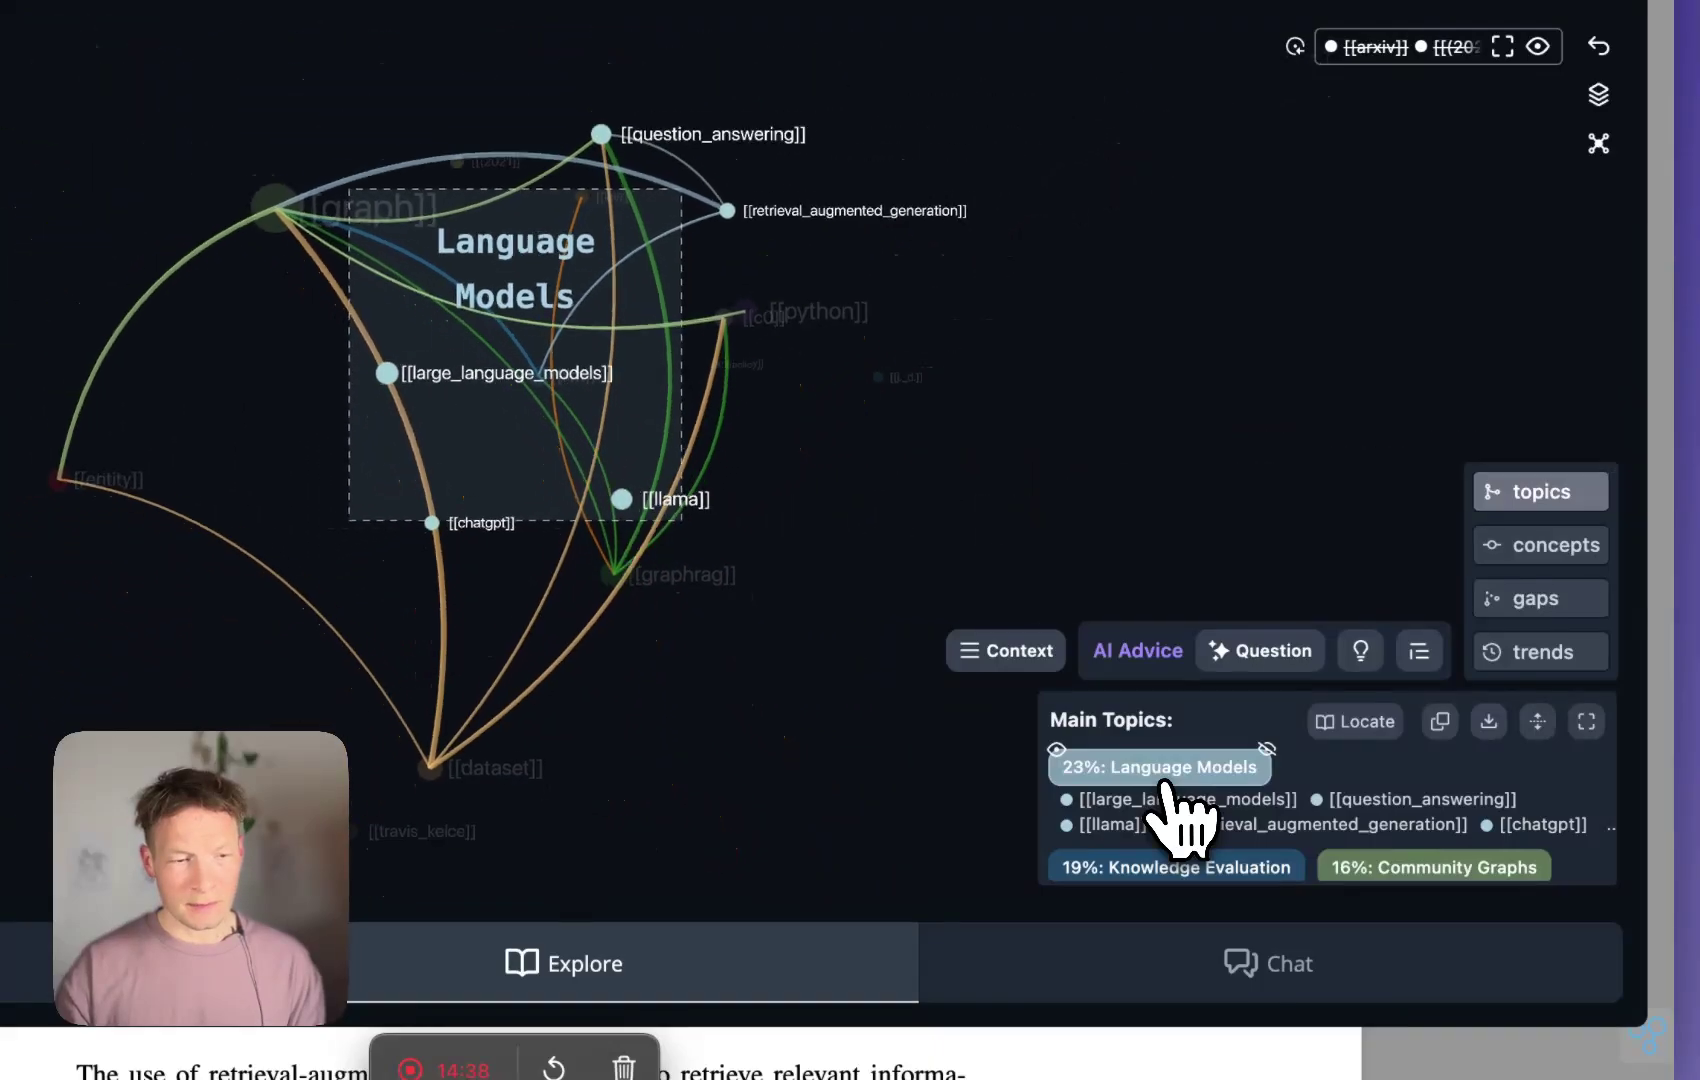
left_click(1163, 785)
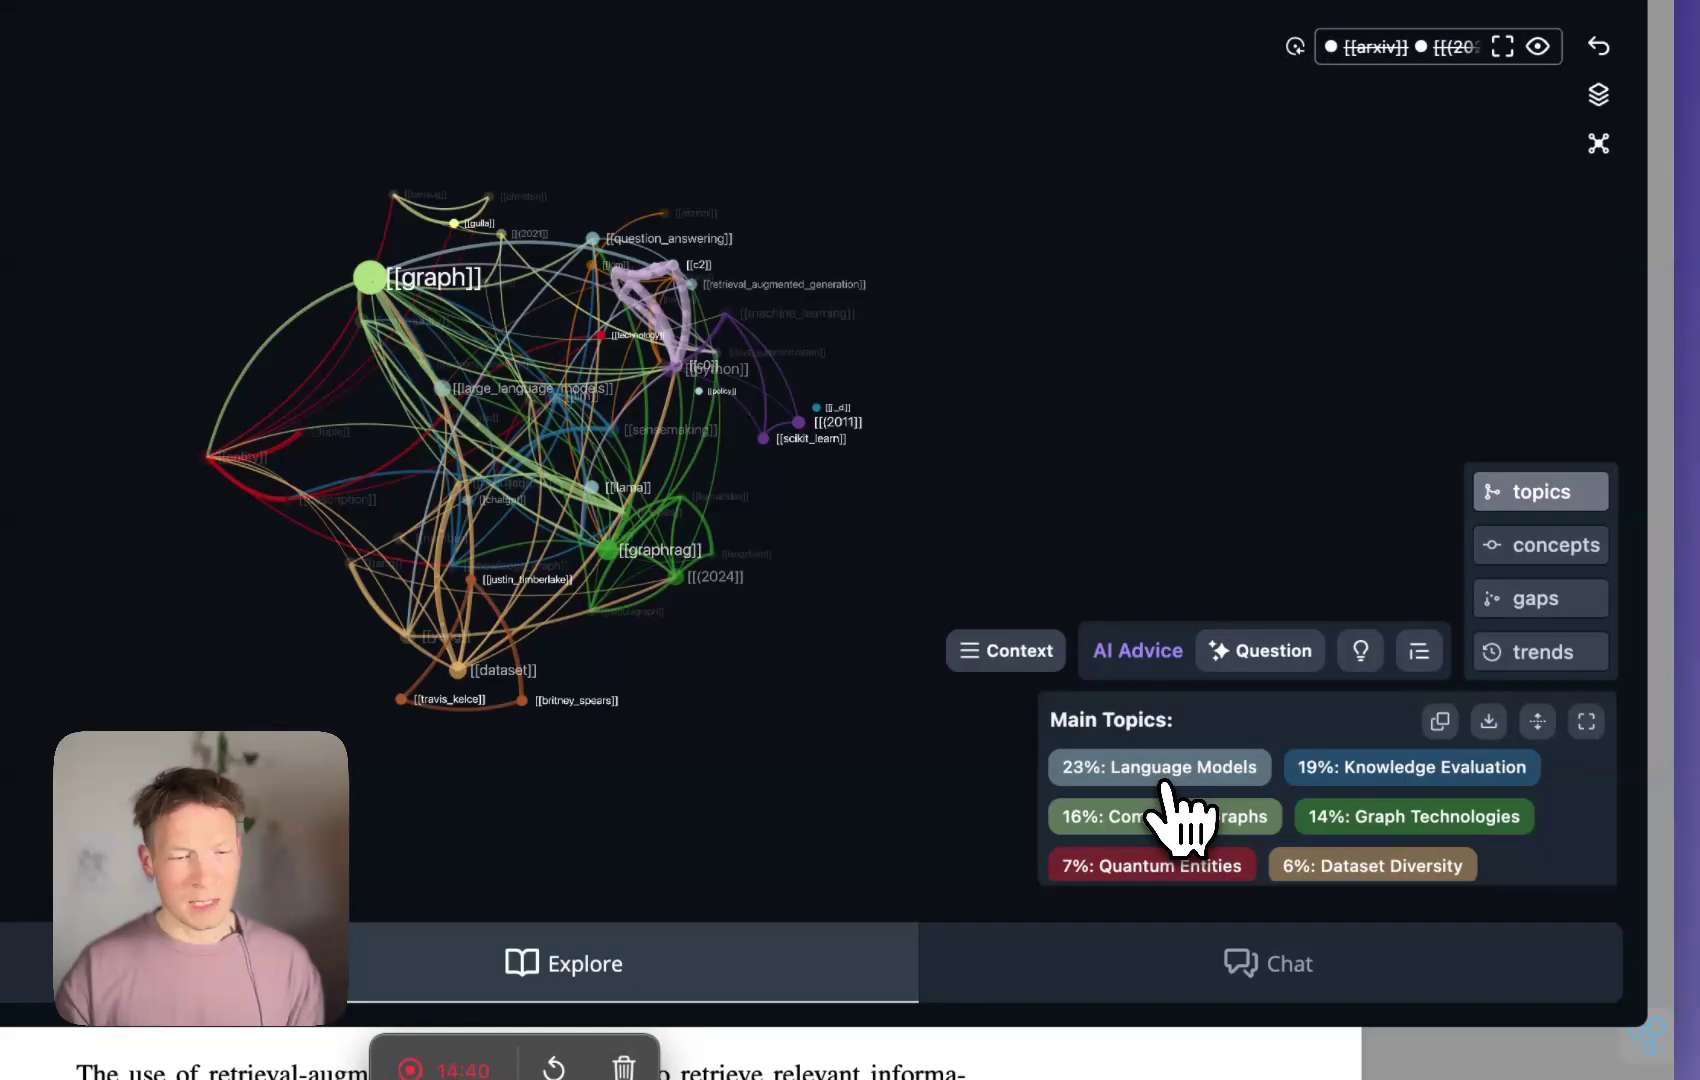
left_click(1392, 780)
left_click(1195, 816)
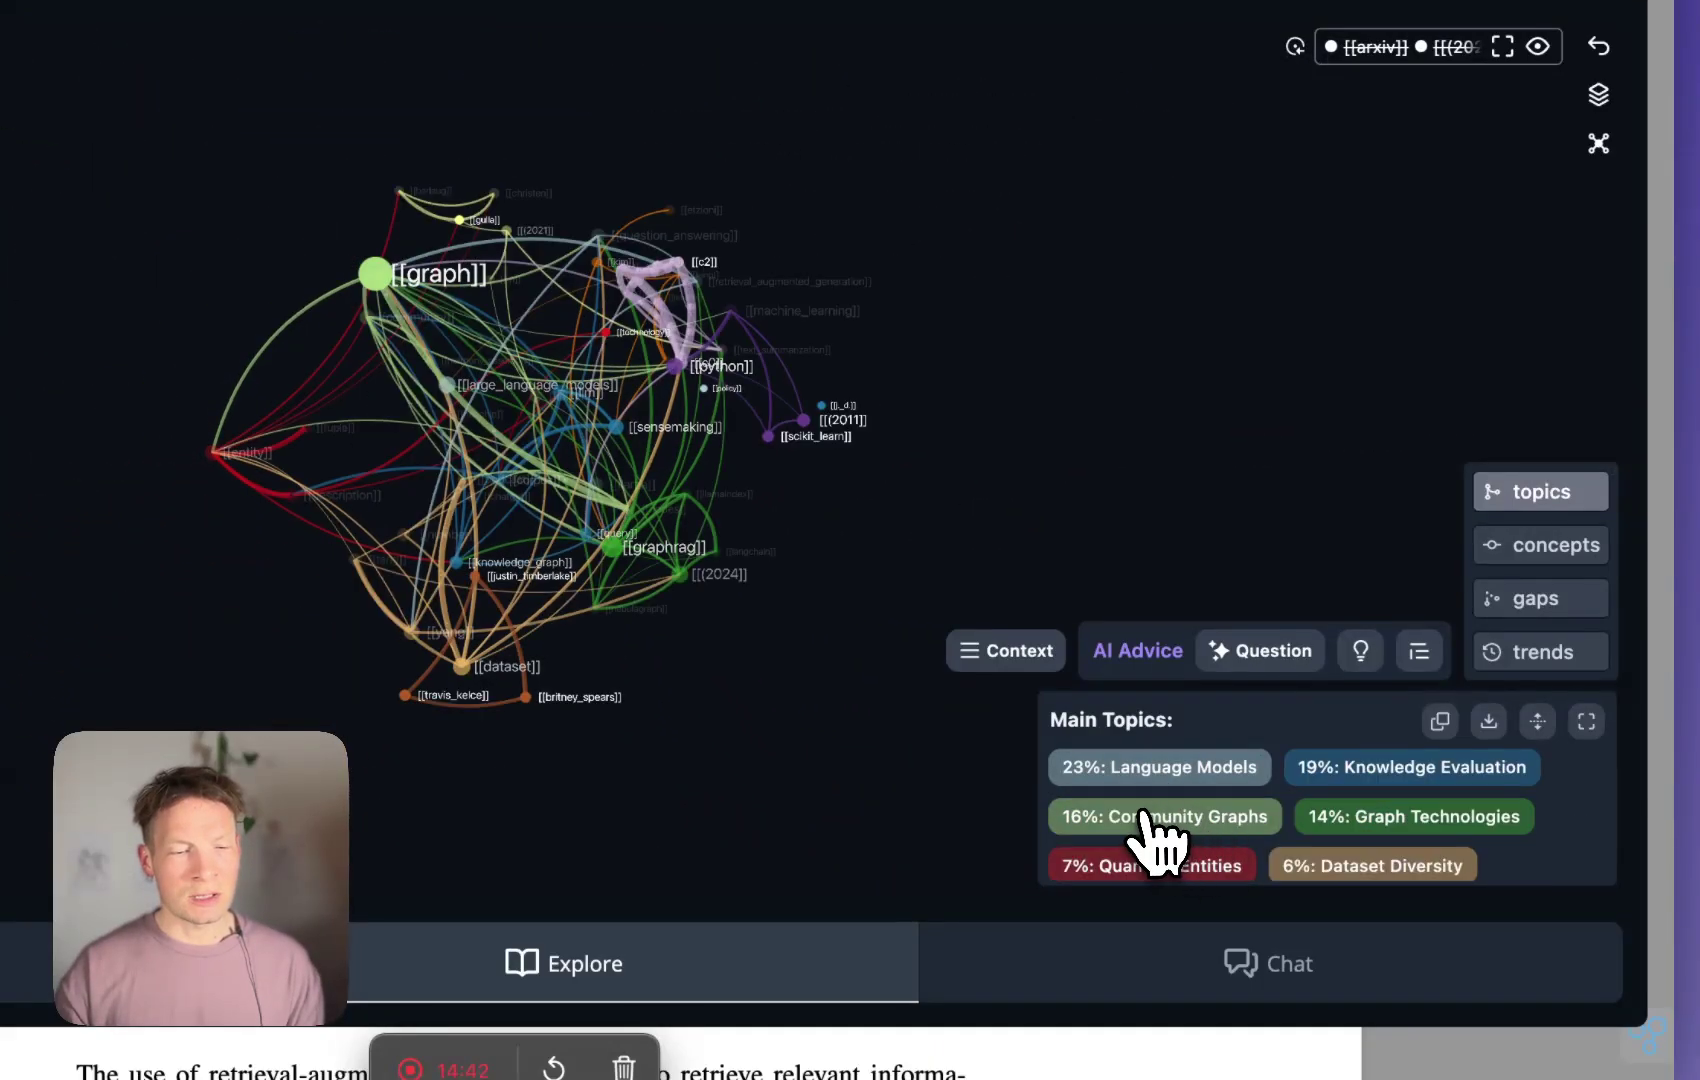
left_click(1147, 815)
left_click(1140, 818)
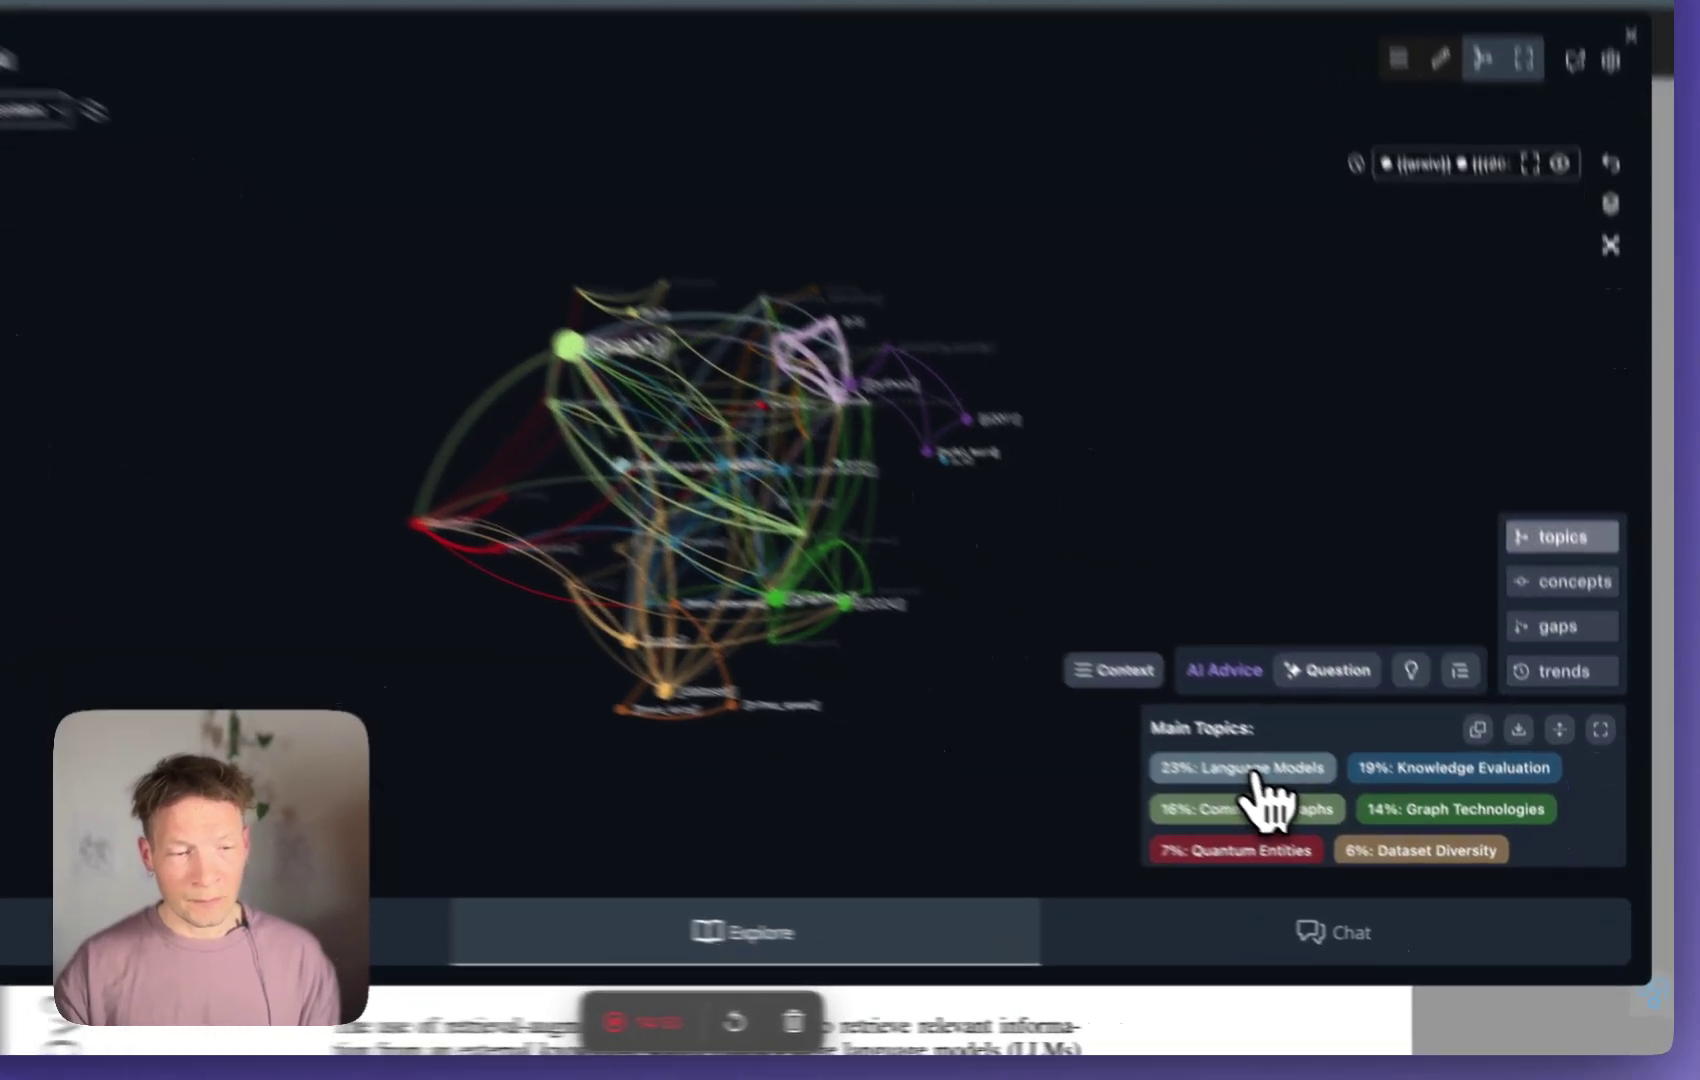
- Generate and read an AI summary of the Language Models topic, and clear the summary and topic highlighting
left_click(1258, 775)
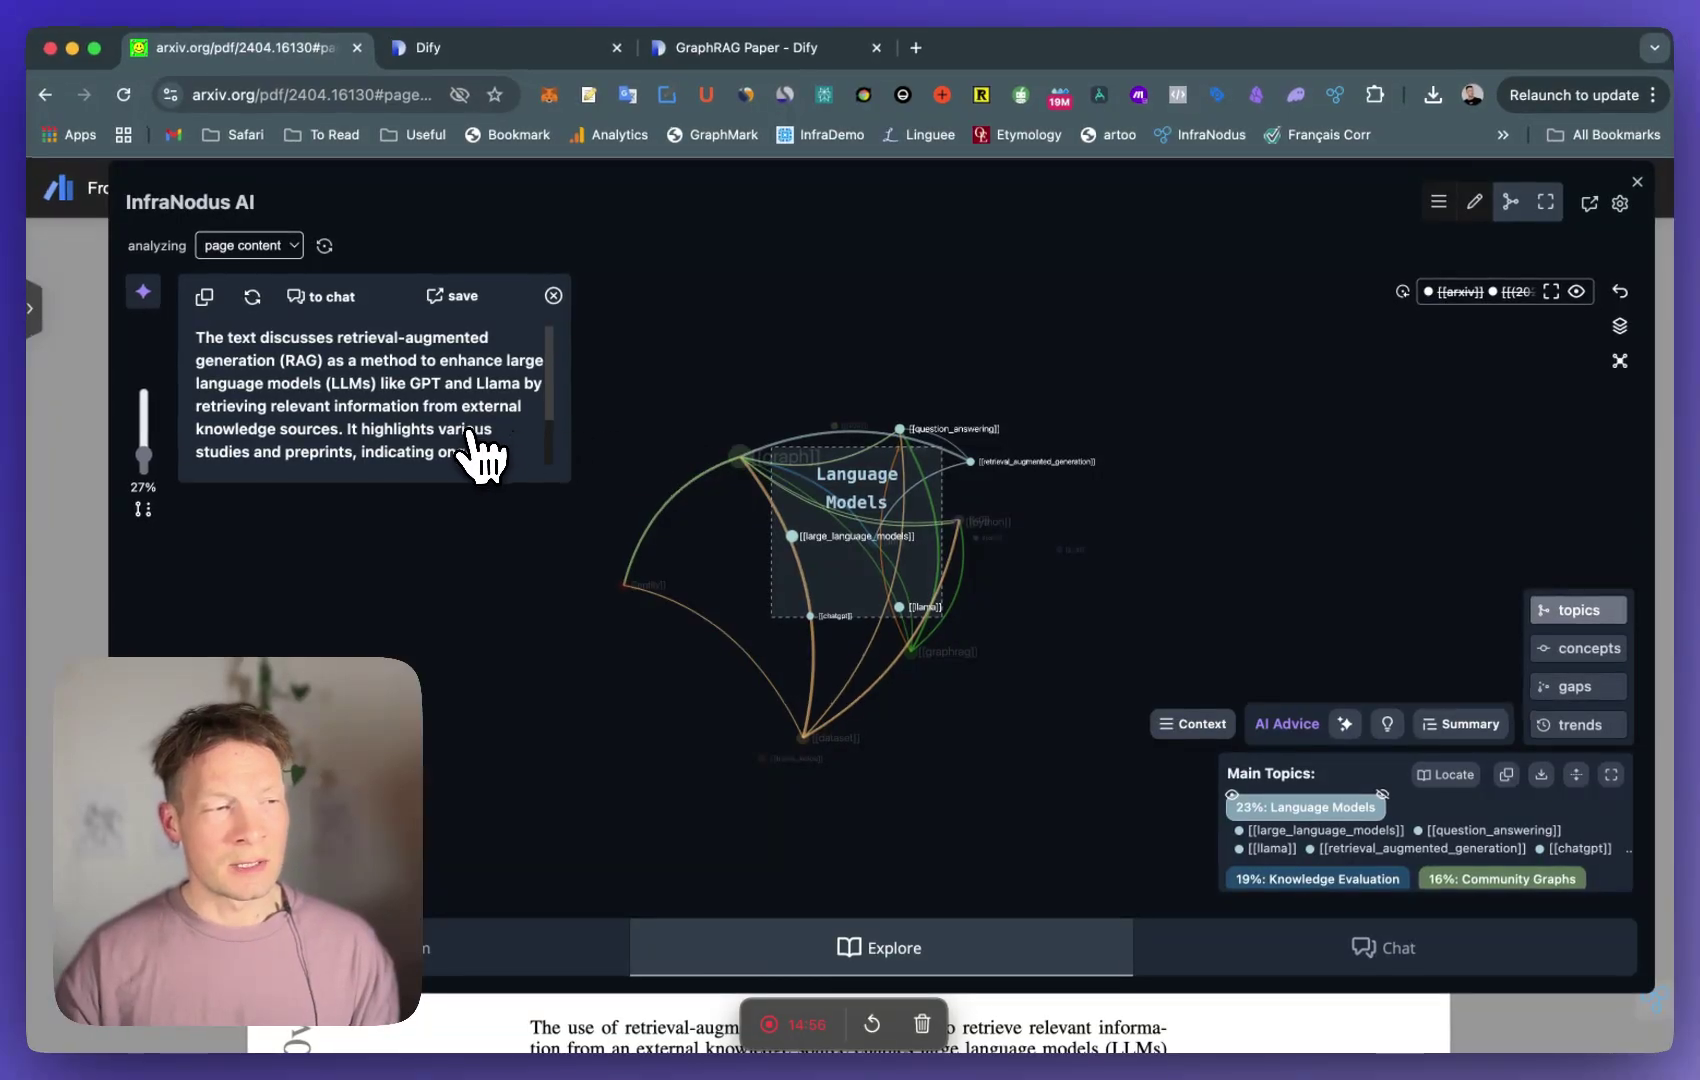
scroll(447, 462, "down", 2)
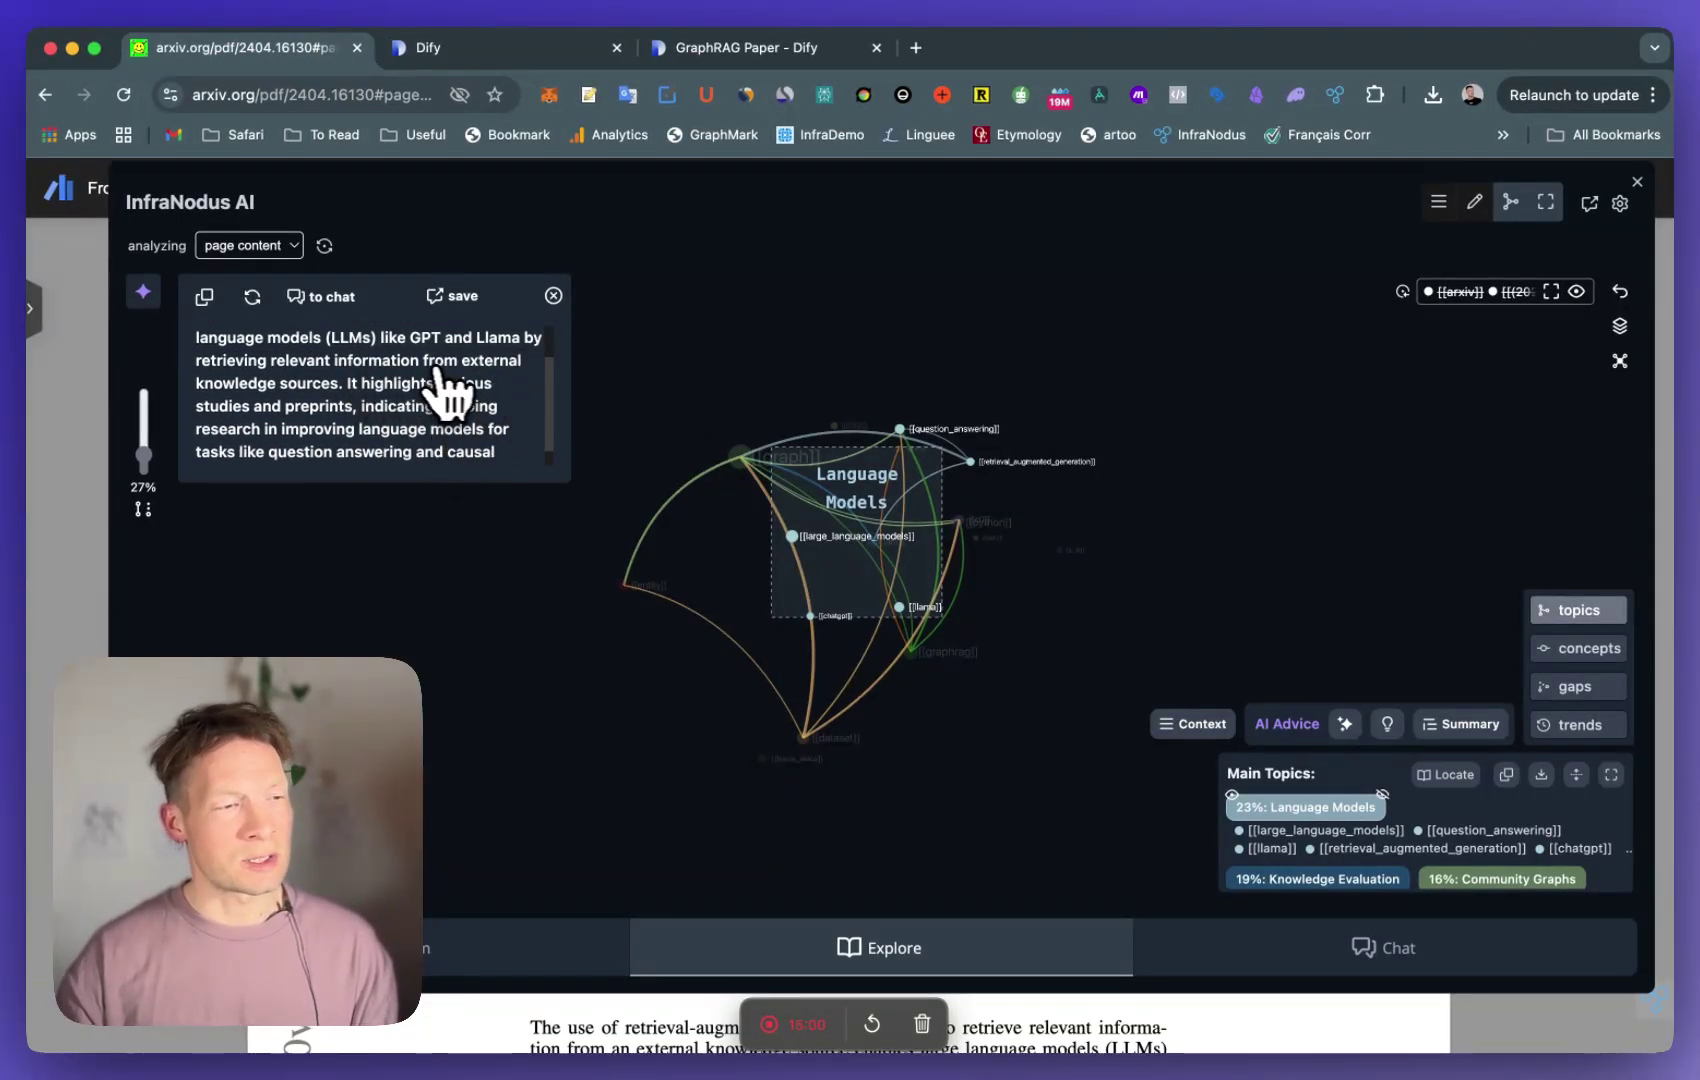
scroll(484, 420, "down", 1)
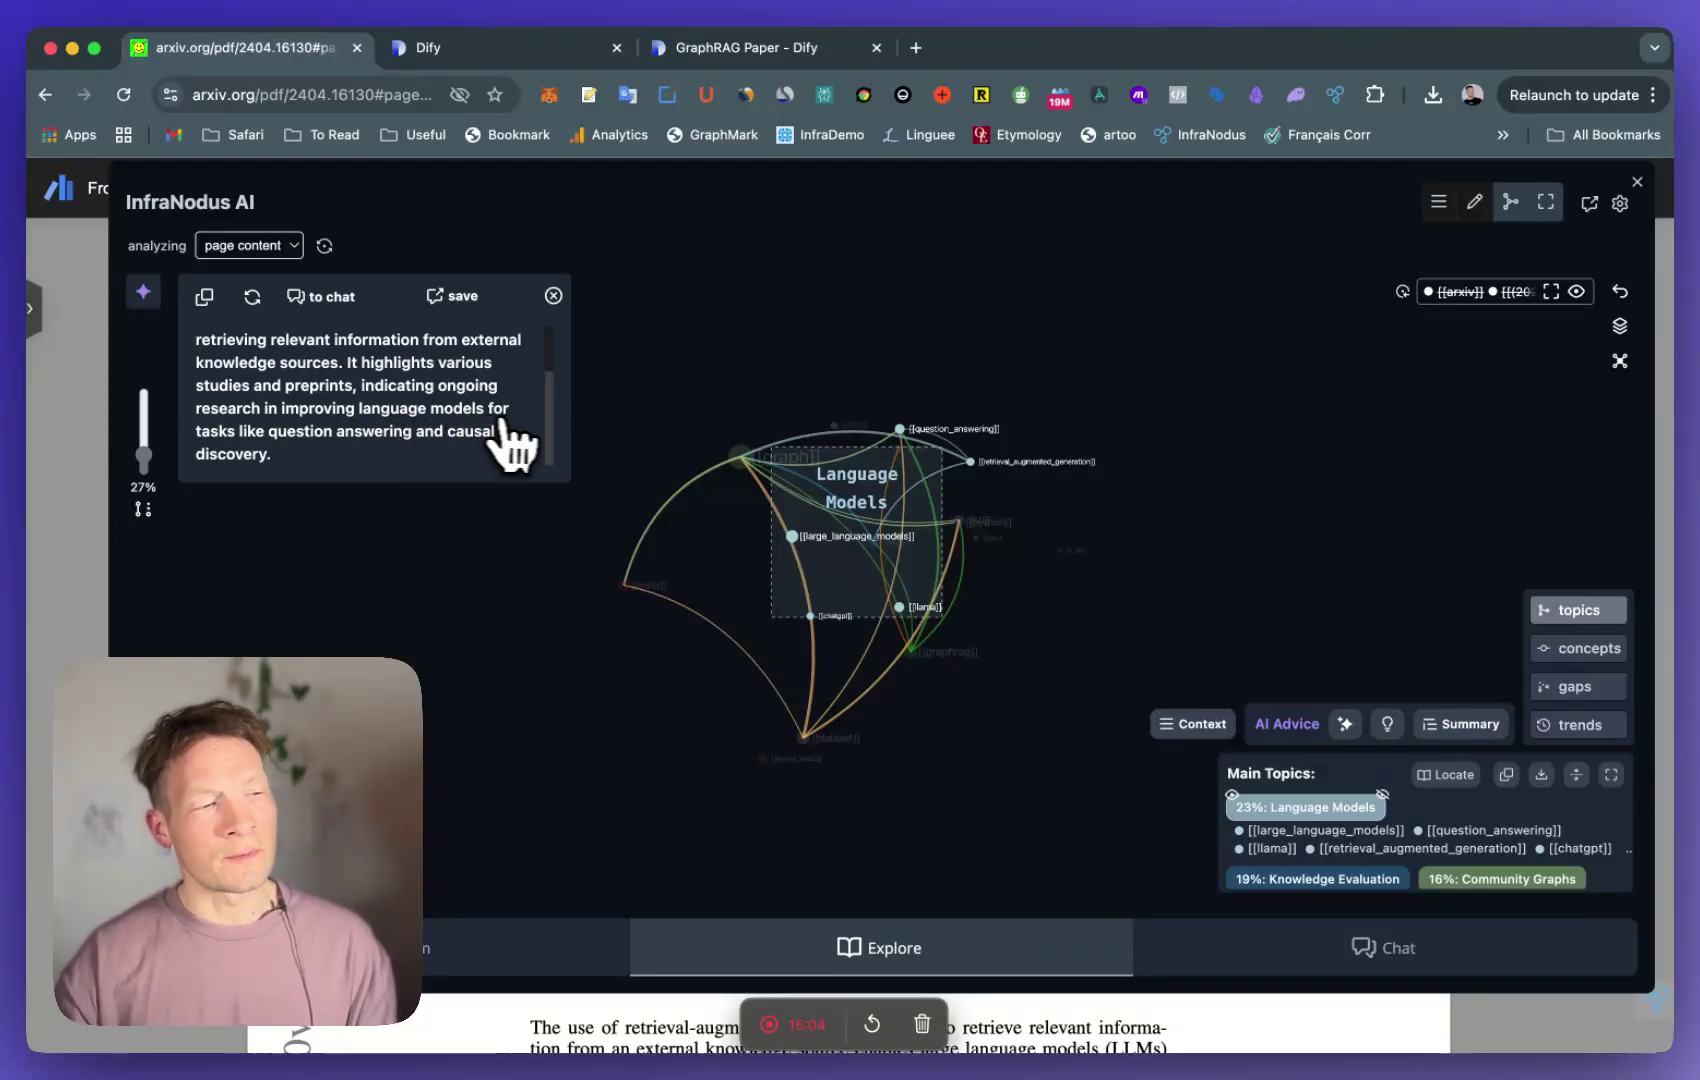
left_click(553, 295)
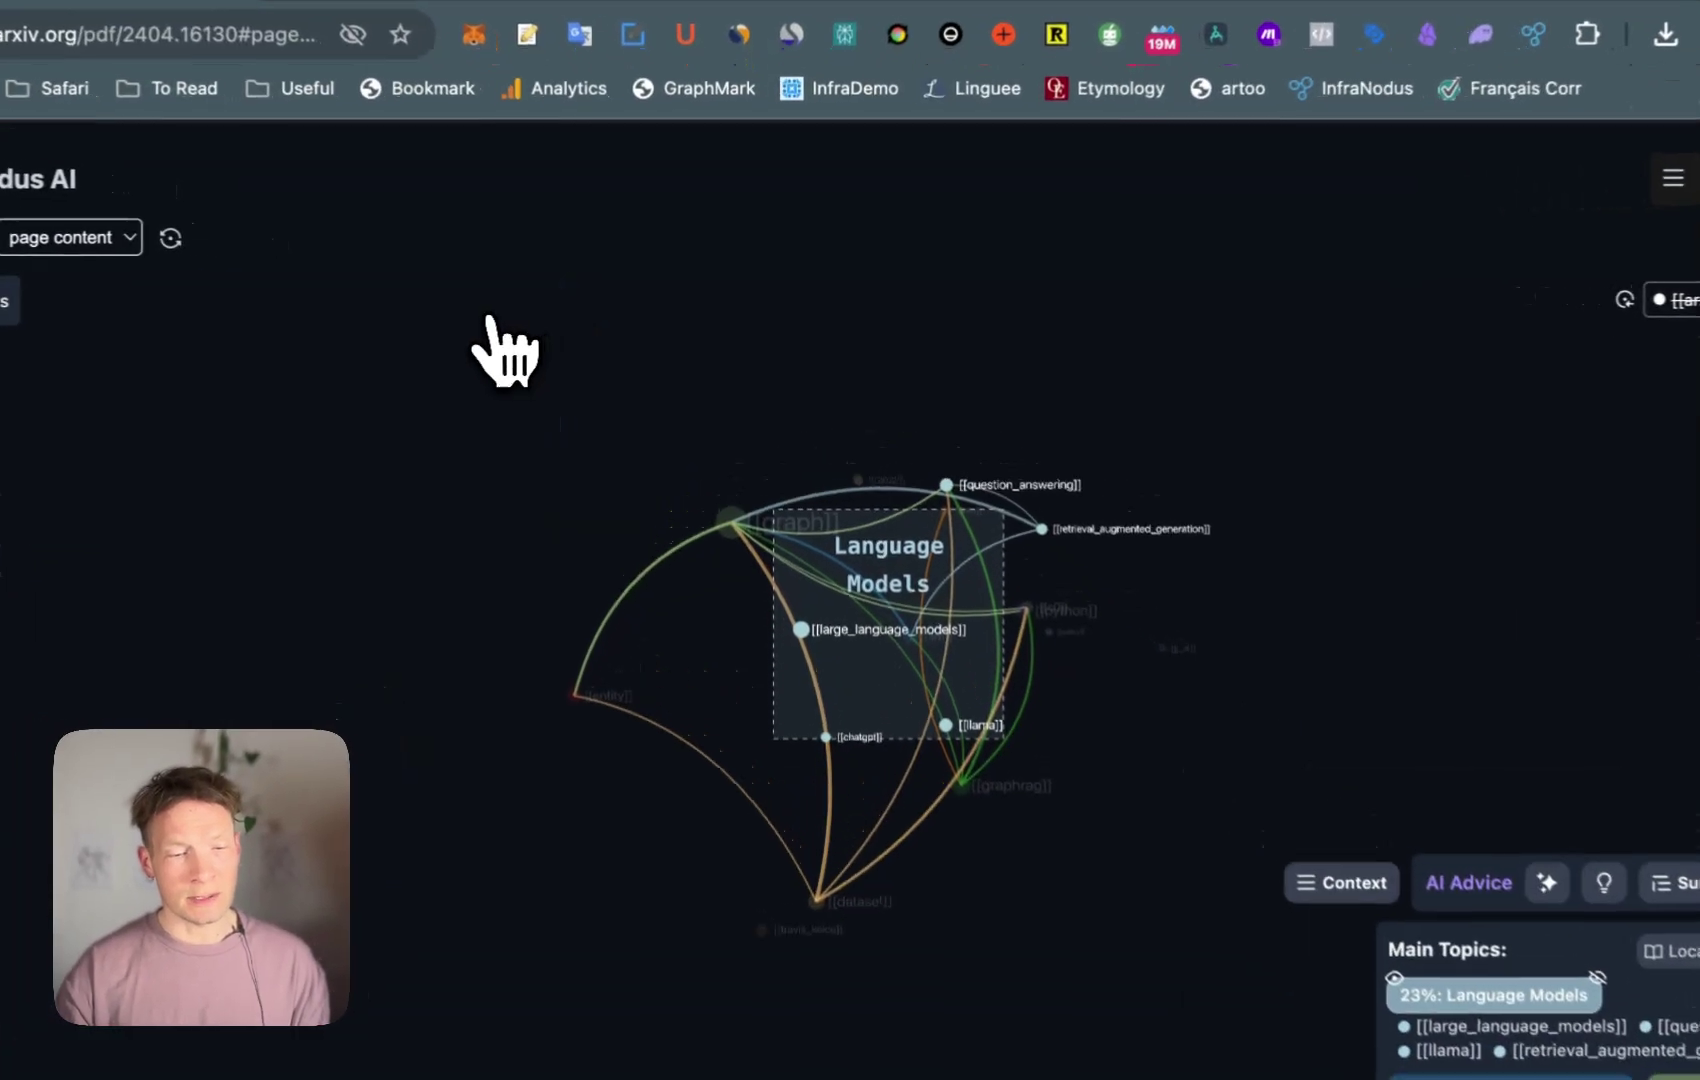
left_click(1333, 807)
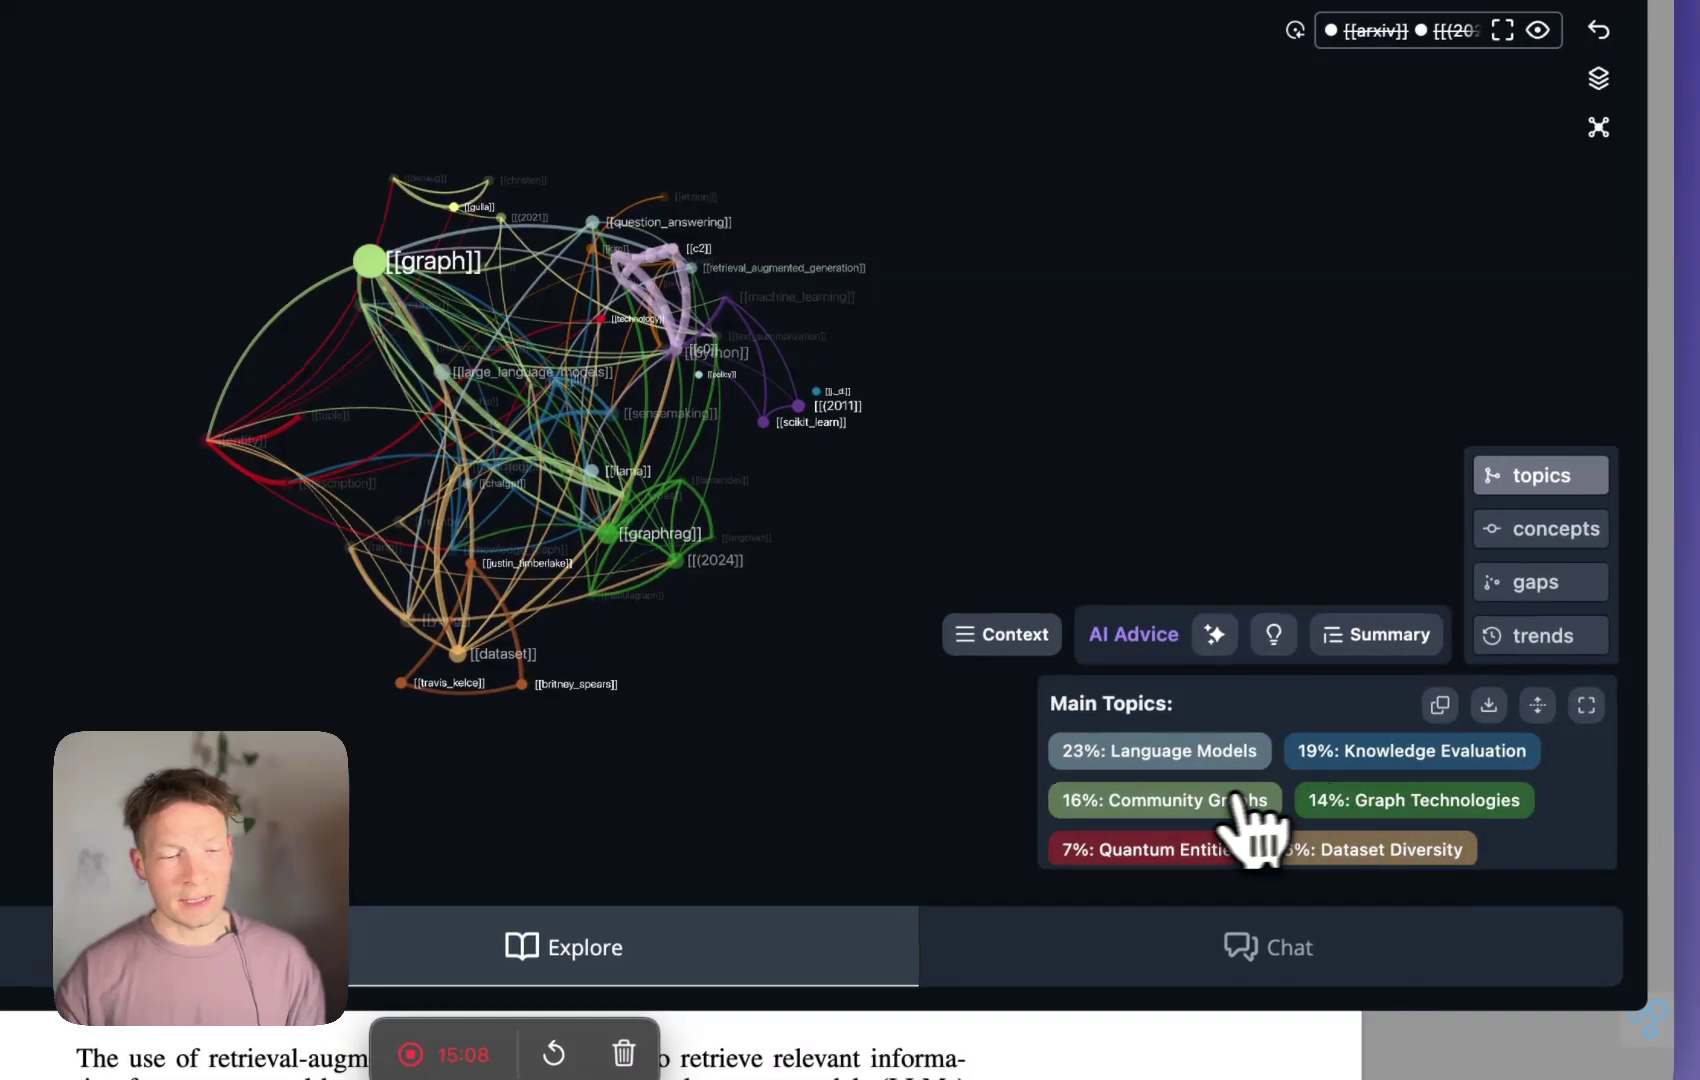
- Generate an AI summary of the Community Graphs topic, close it and reset the graph selection
left_click(1240, 805)
left_click(1405, 638)
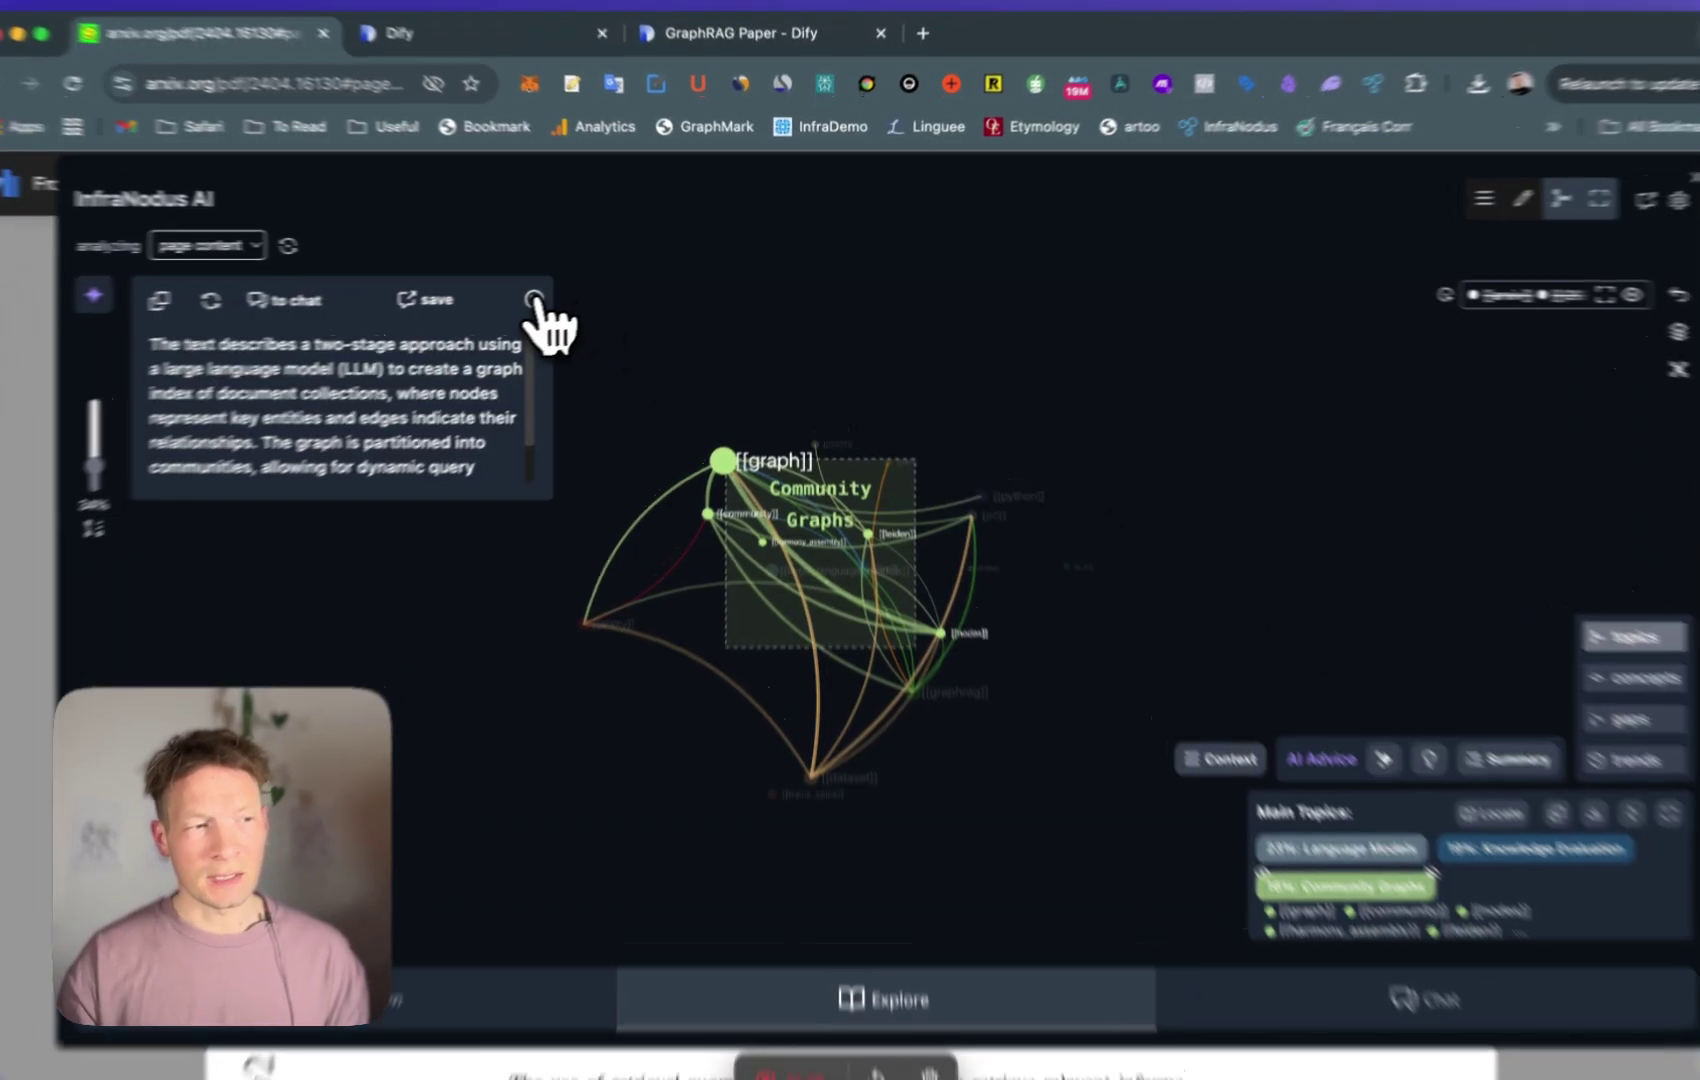
left_click(535, 300)
left_click(1678, 295)
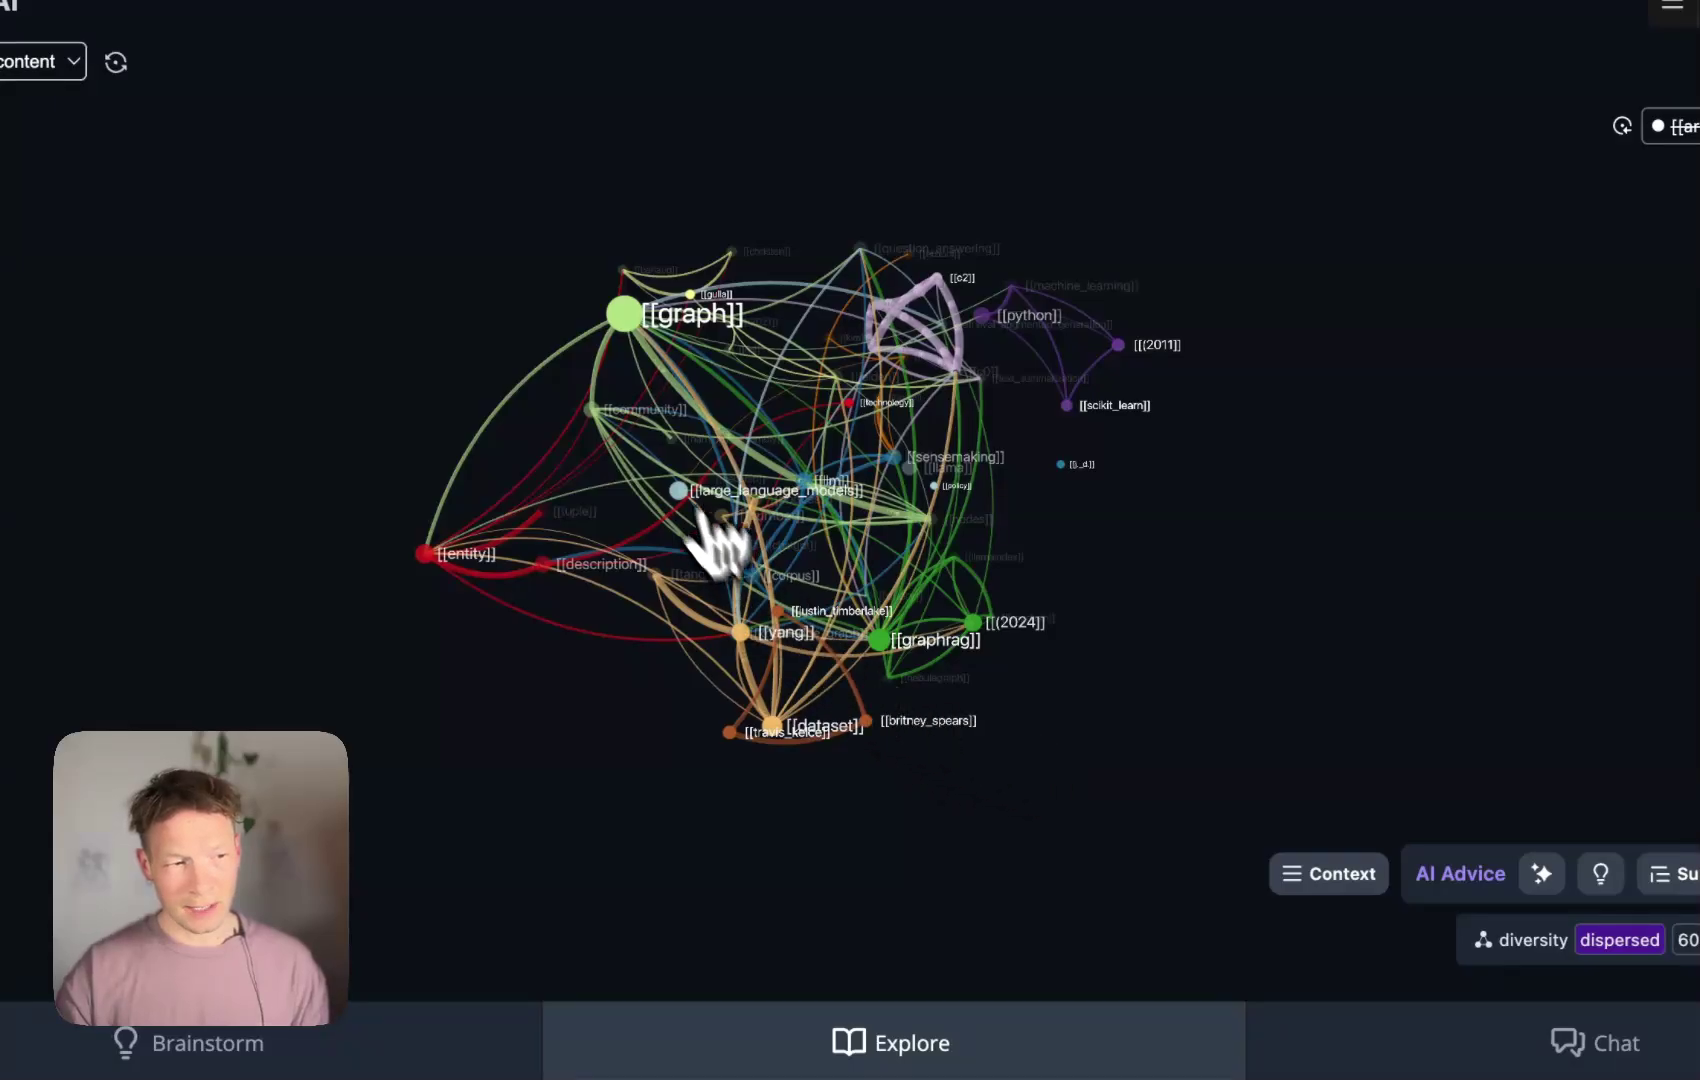
- Select the large_language_models, yang and graph nodes in the rotated graph and show the text statements that relate to them
left_click_drag(712, 520, 1145, 747)
left_click_drag(978, 425, 910, 548)
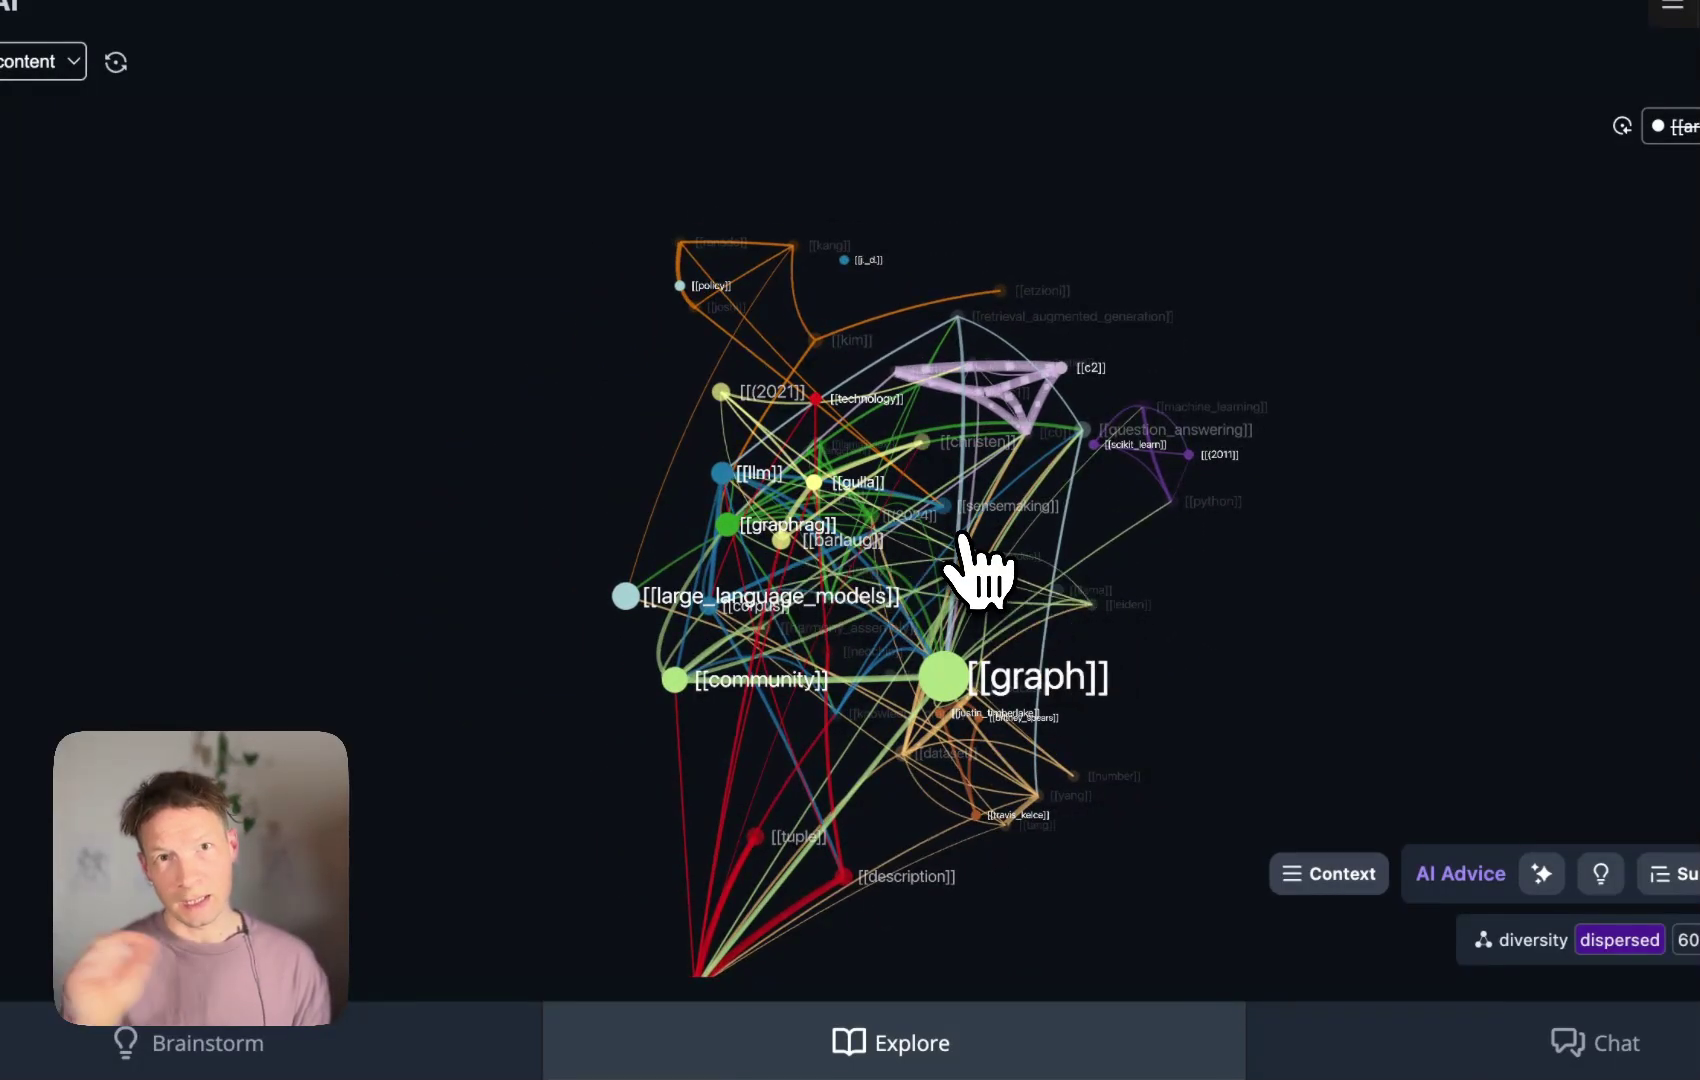
left_click_drag(721, 615, 786, 607)
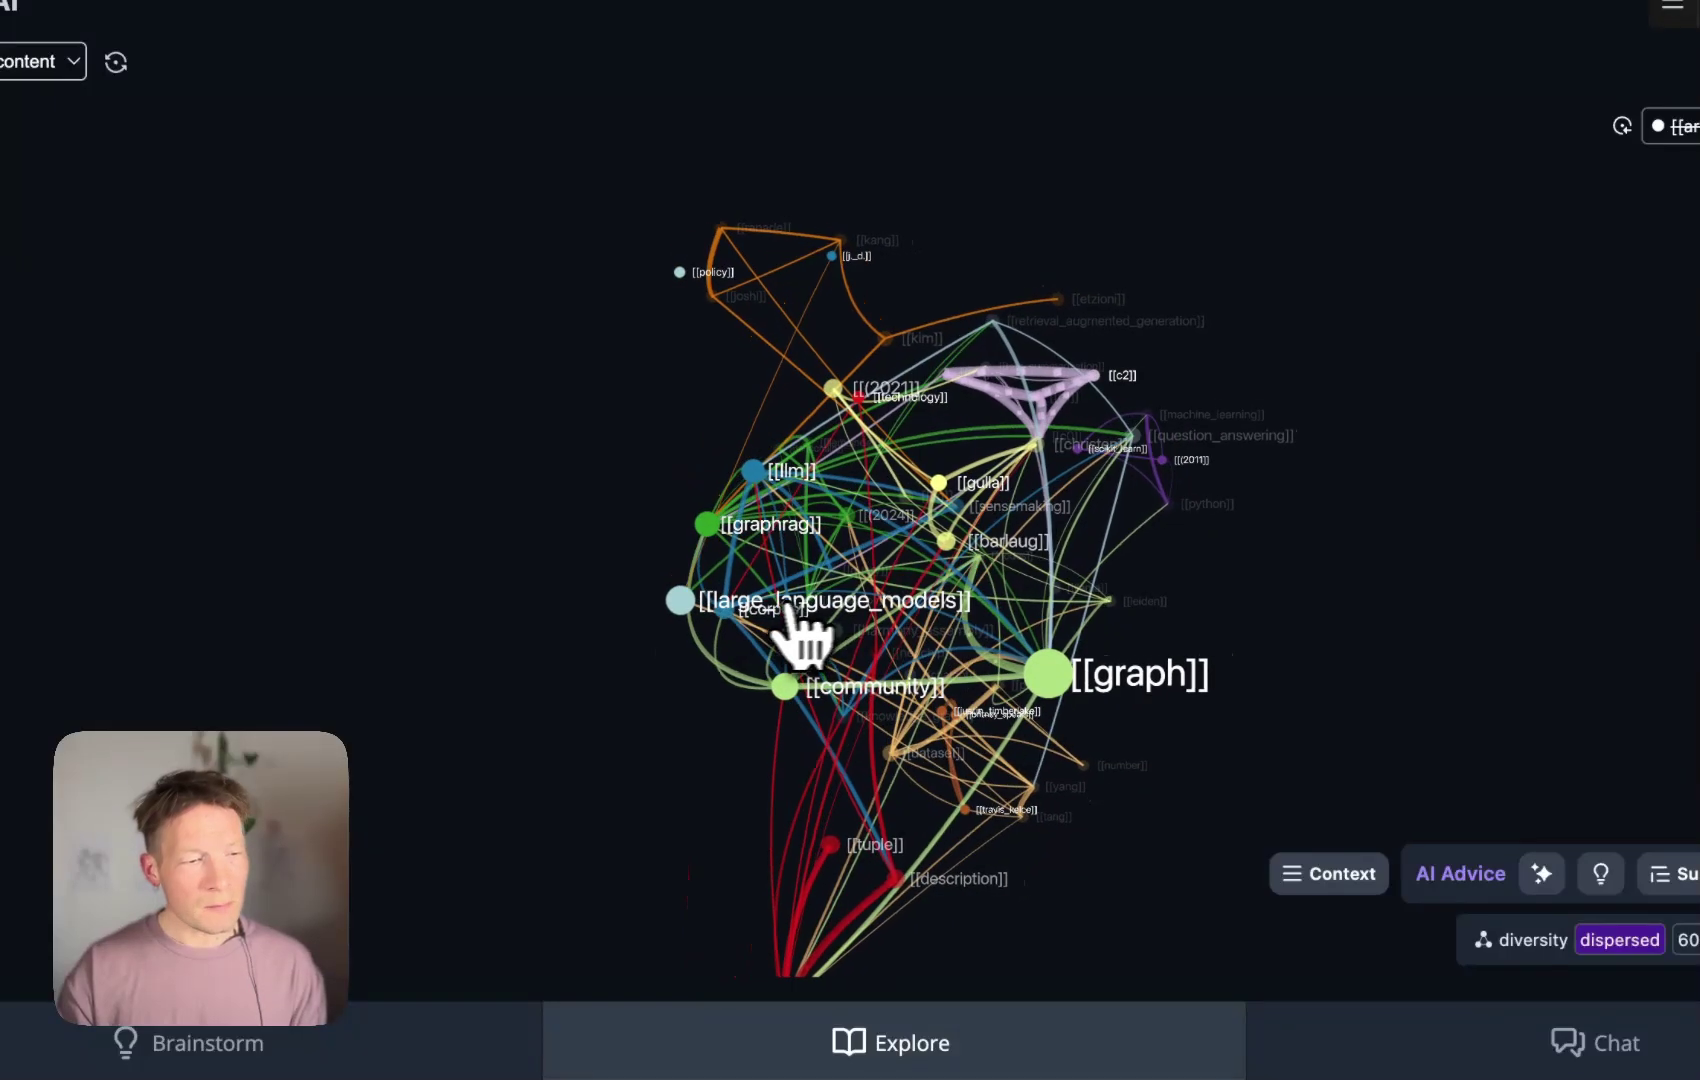
left_click(748, 605)
left_click(1060, 795)
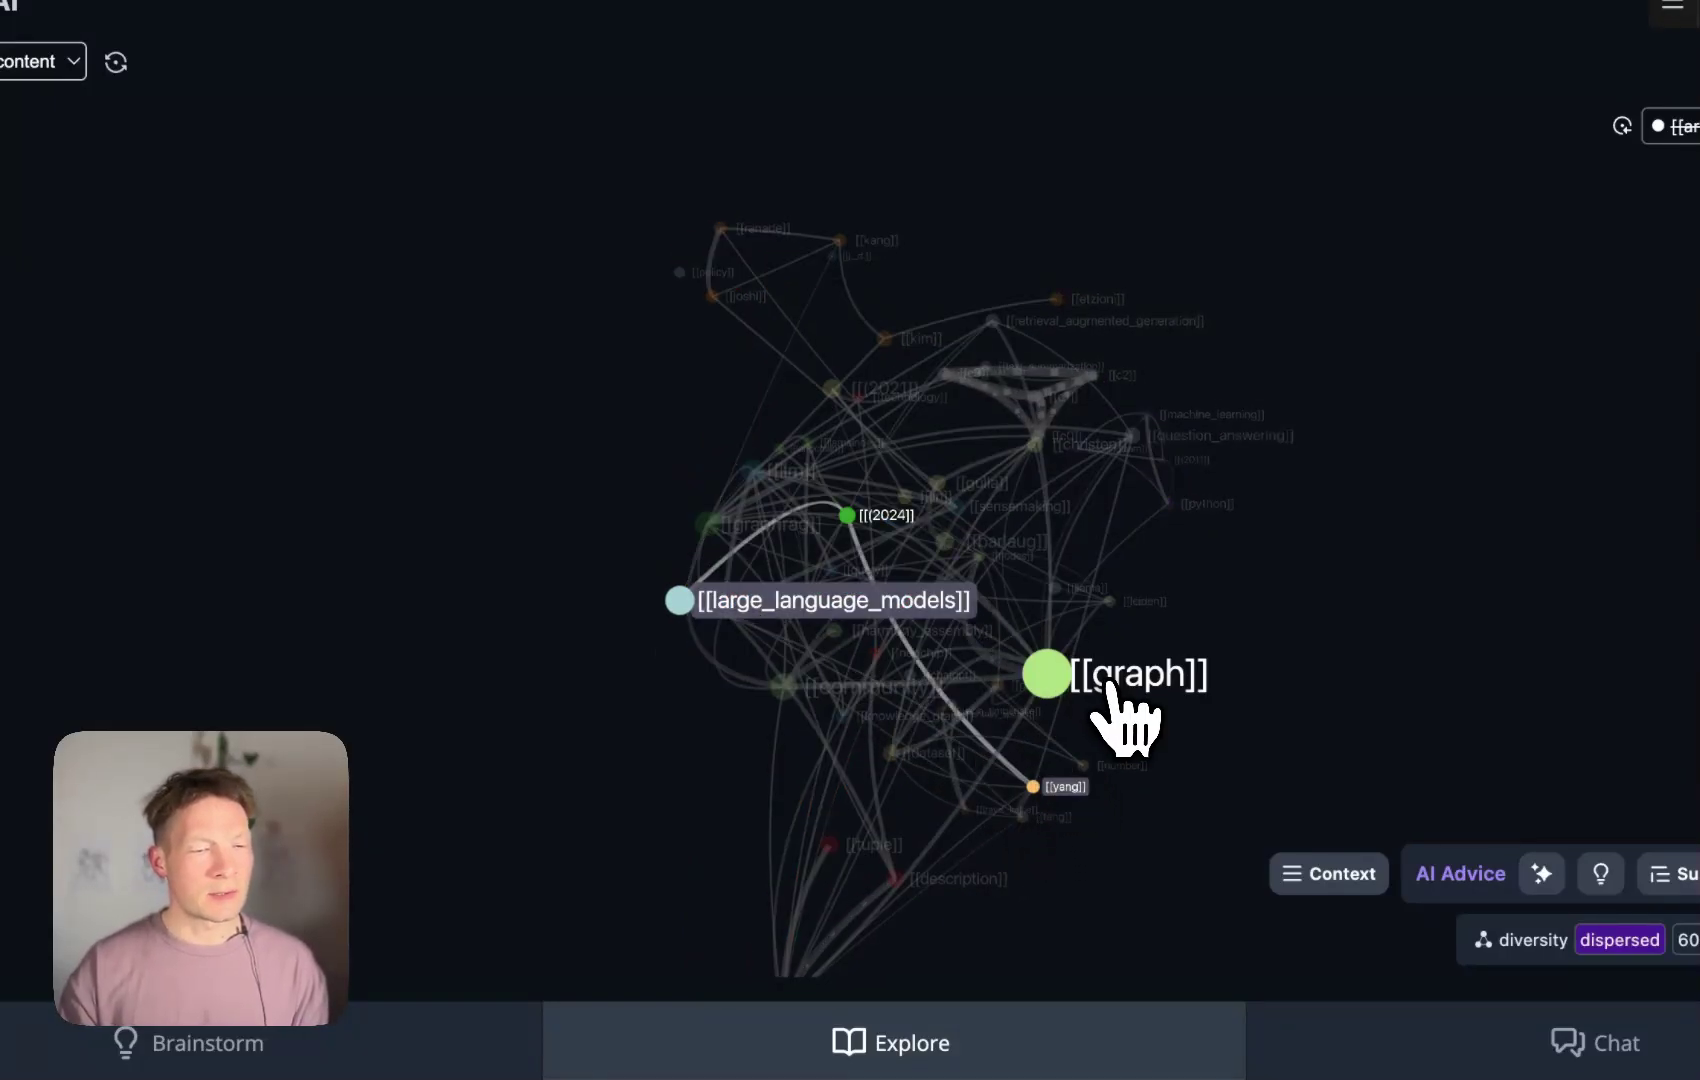
left_click_drag(1009, 717, 1245, 592)
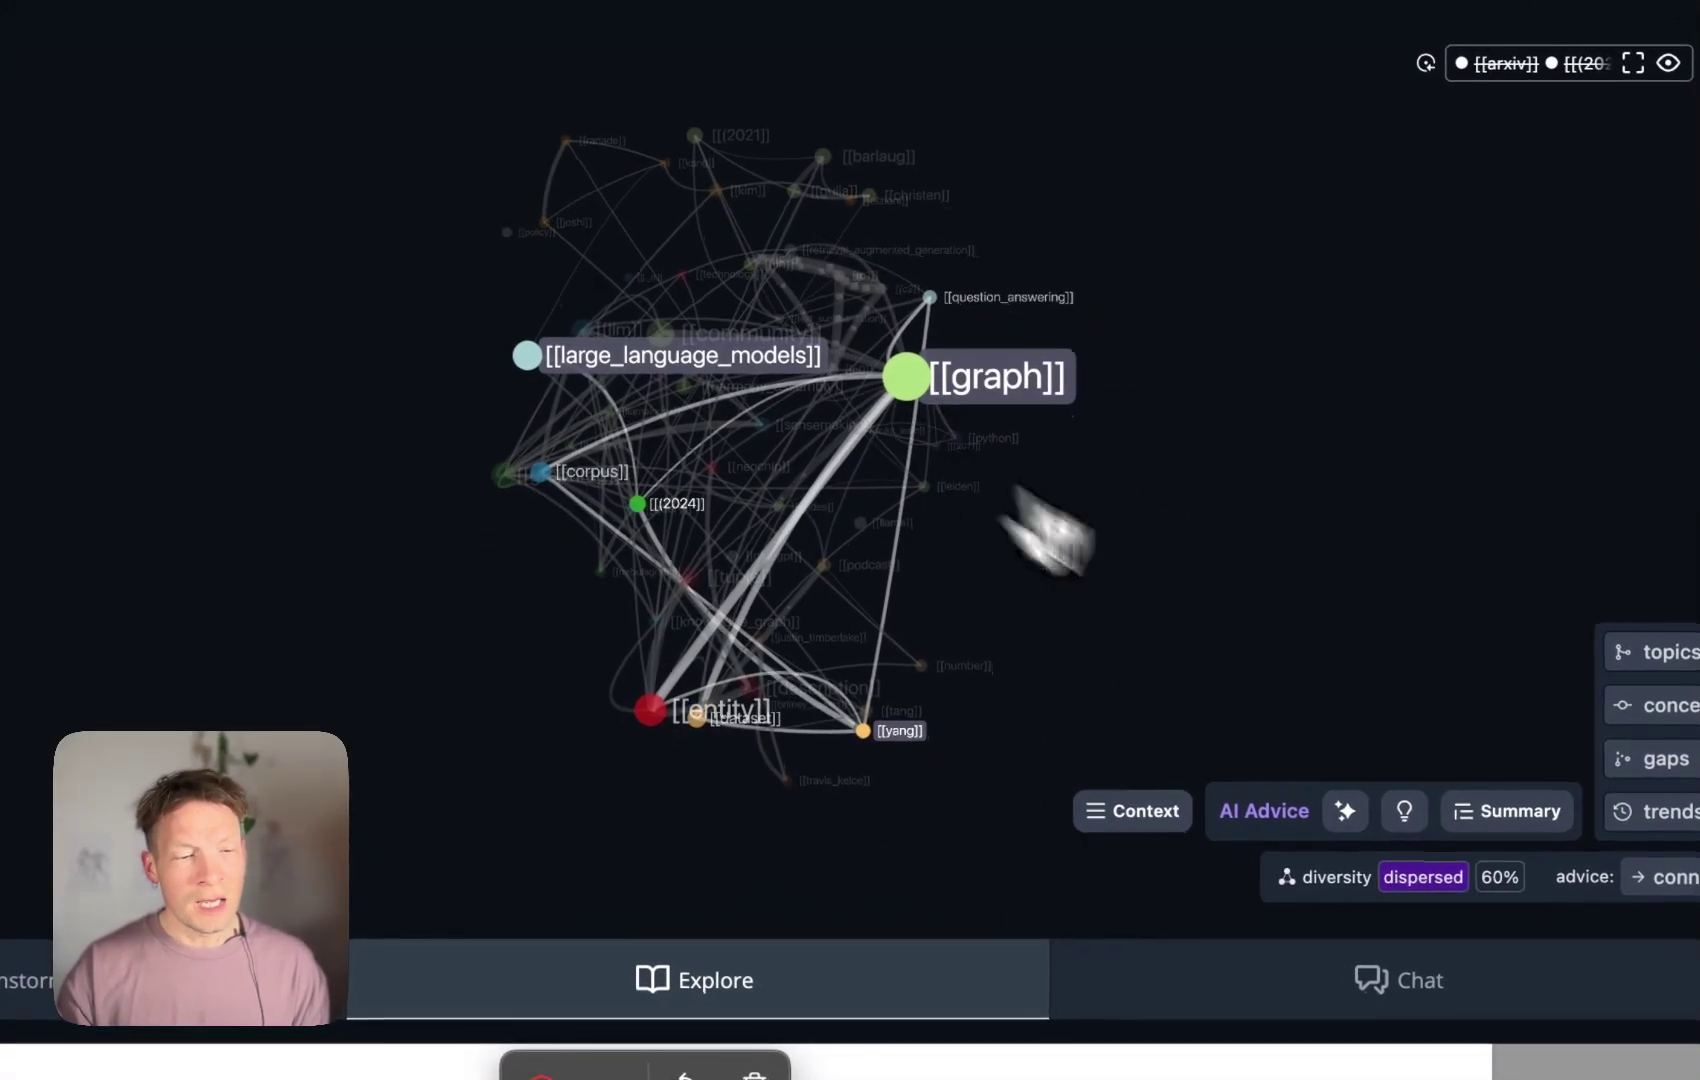
left_click(1133, 815)
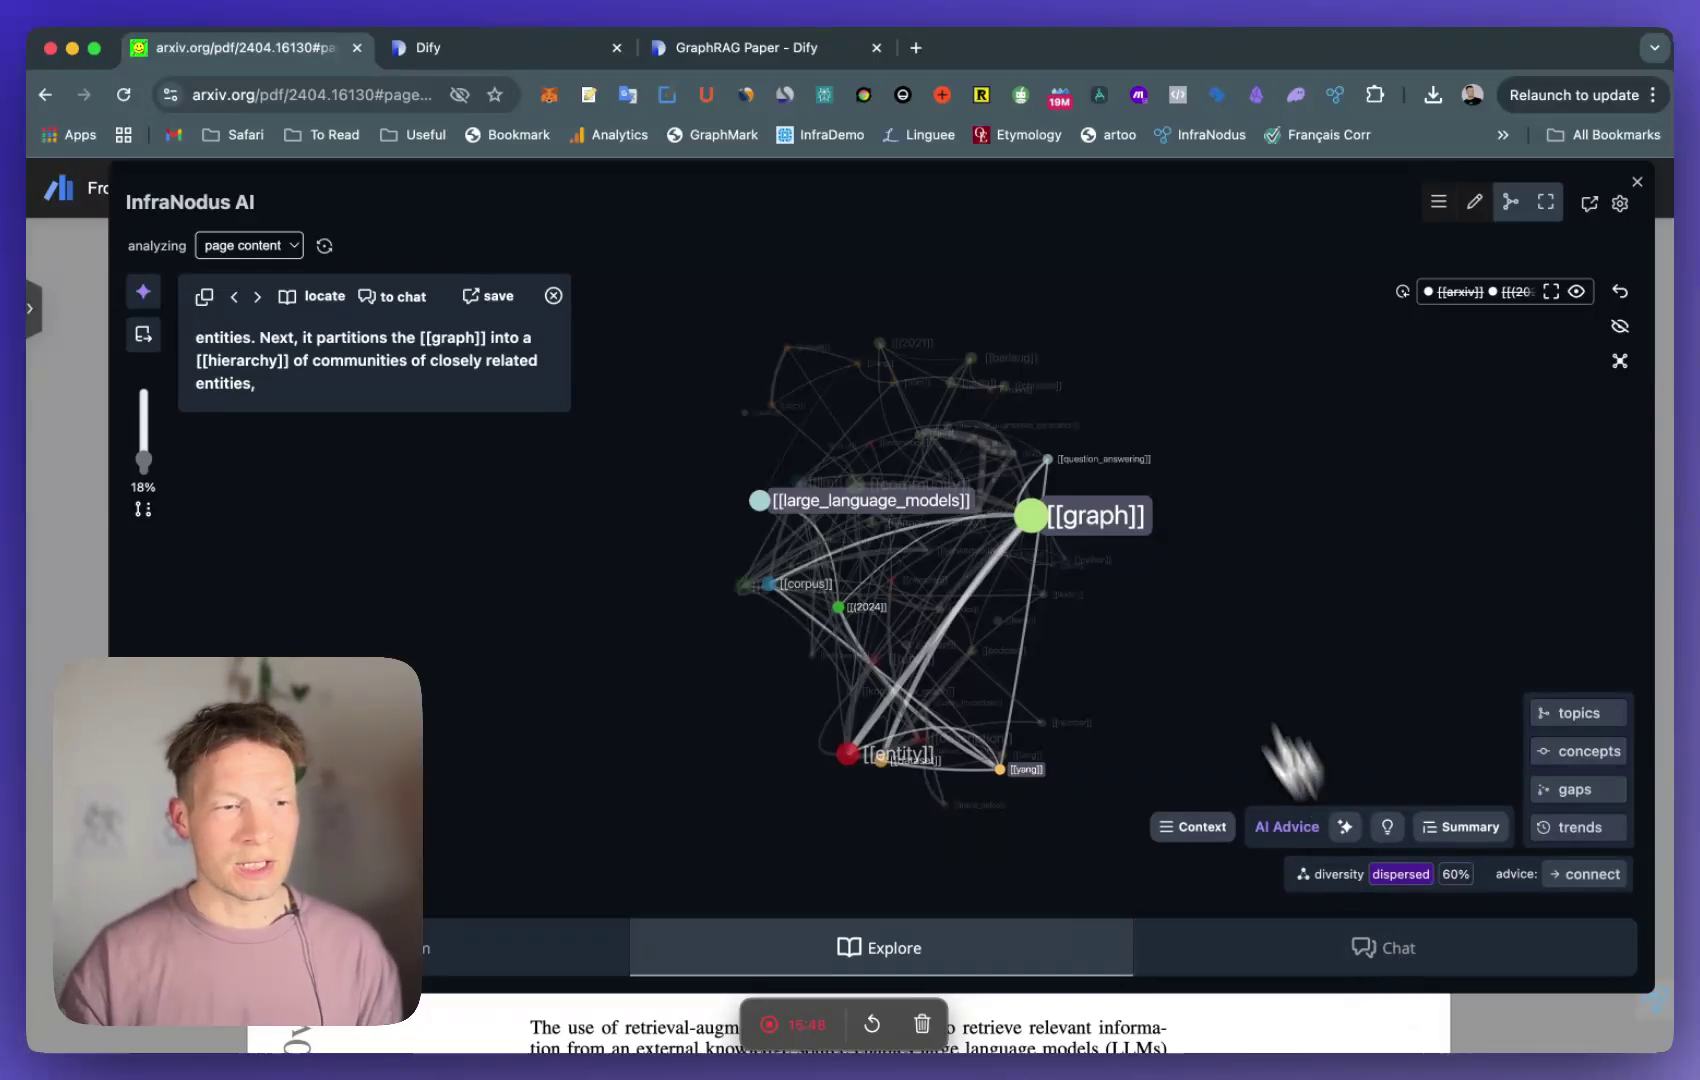
- Check the Dify retrieval test and the GraphRAG Paper chatbot again, return to the arXiv paper and clear the graph's node selection
left_click(468, 47)
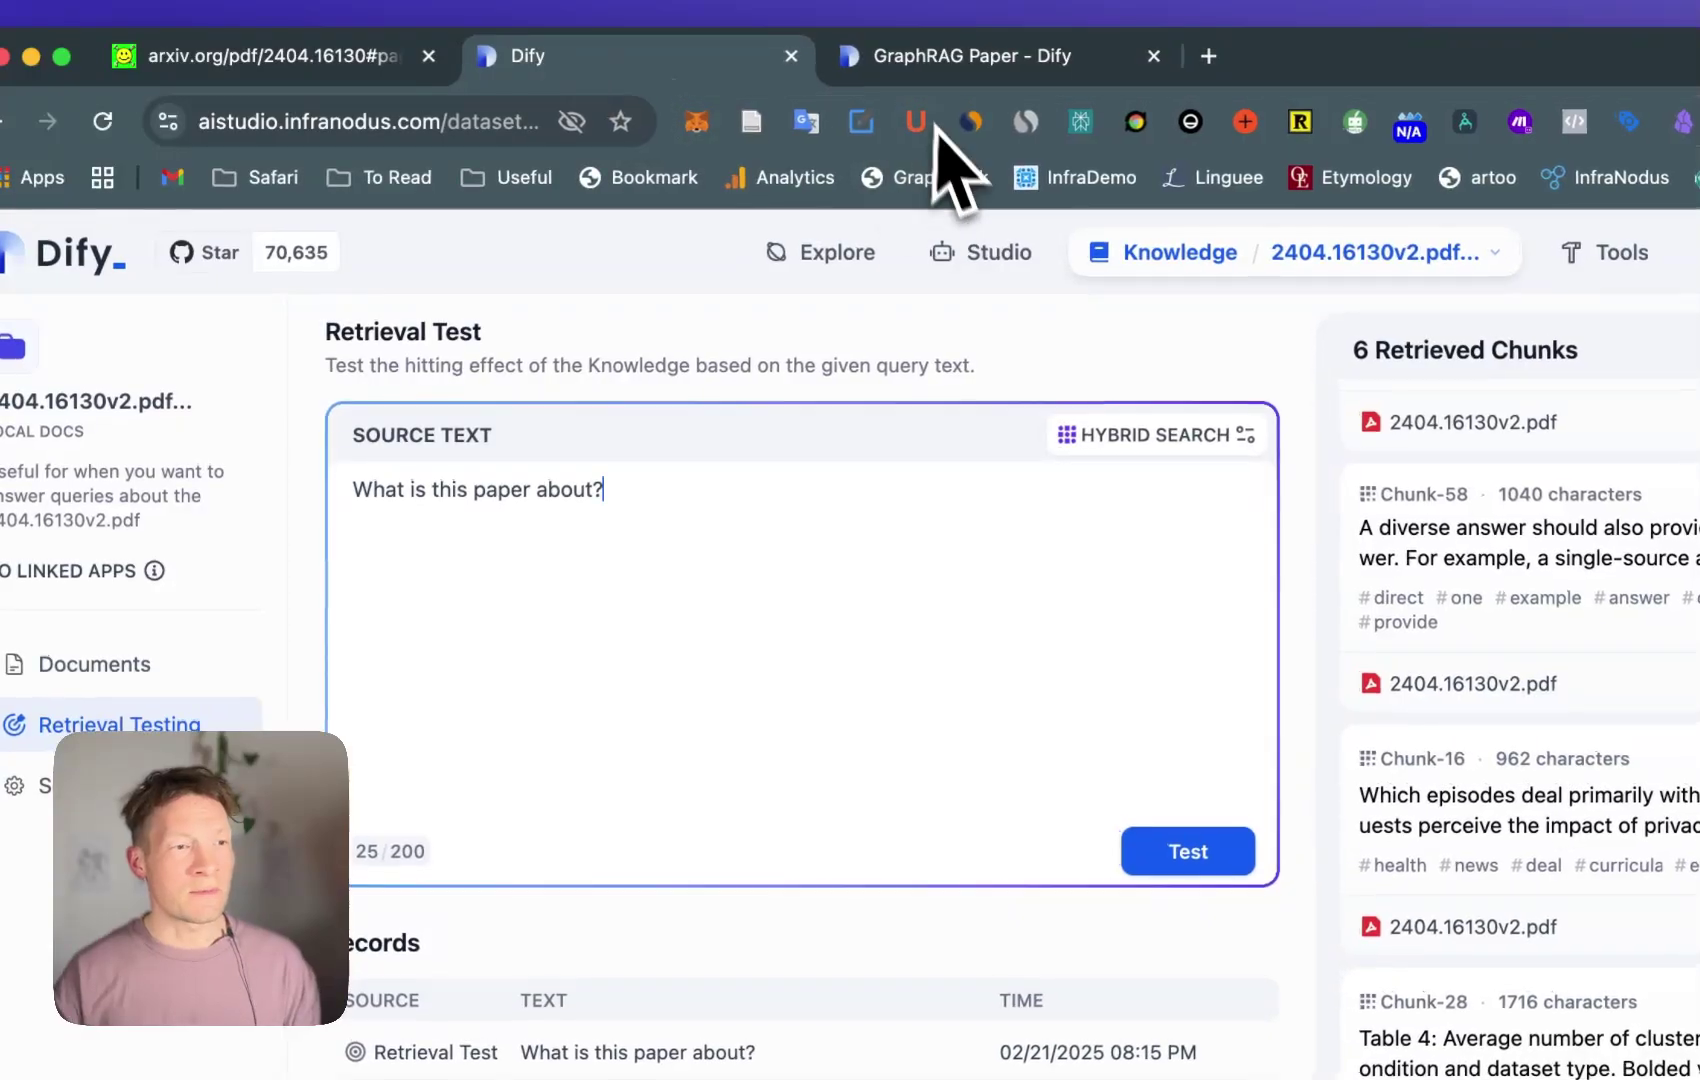
left_click(701, 48)
left_click(630, 56)
left_click(417, 56)
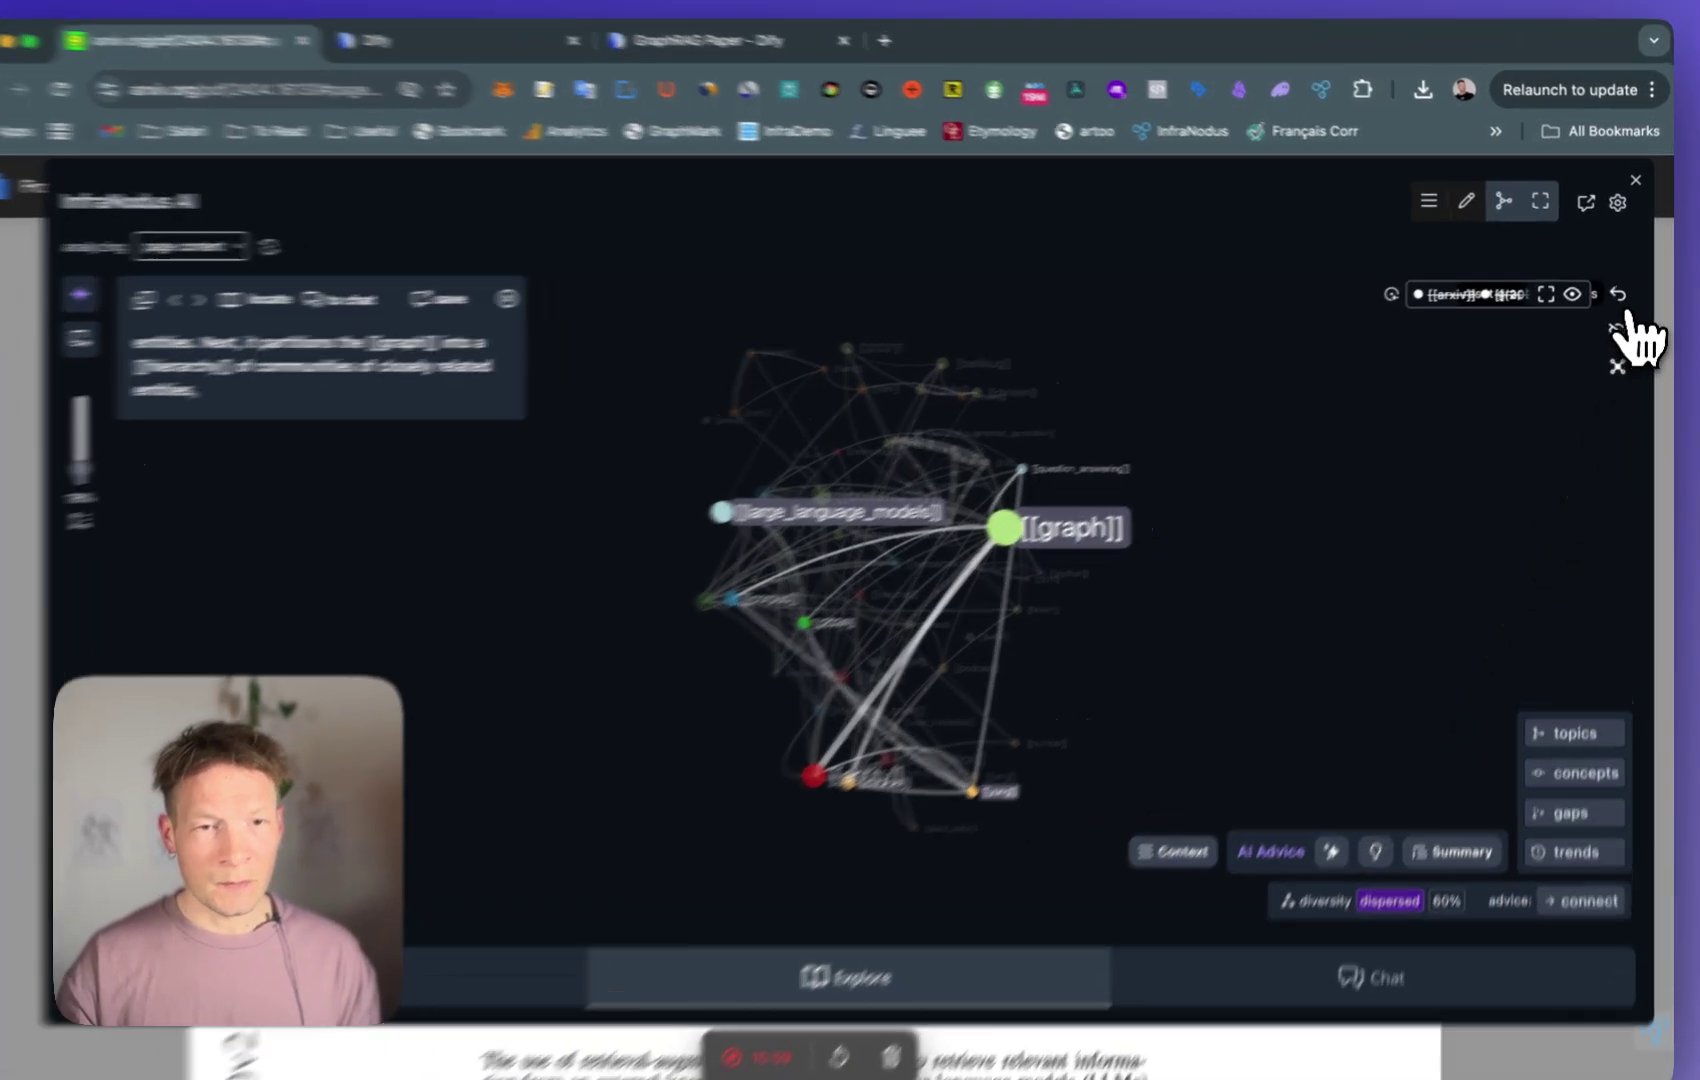
left_click(1620, 291)
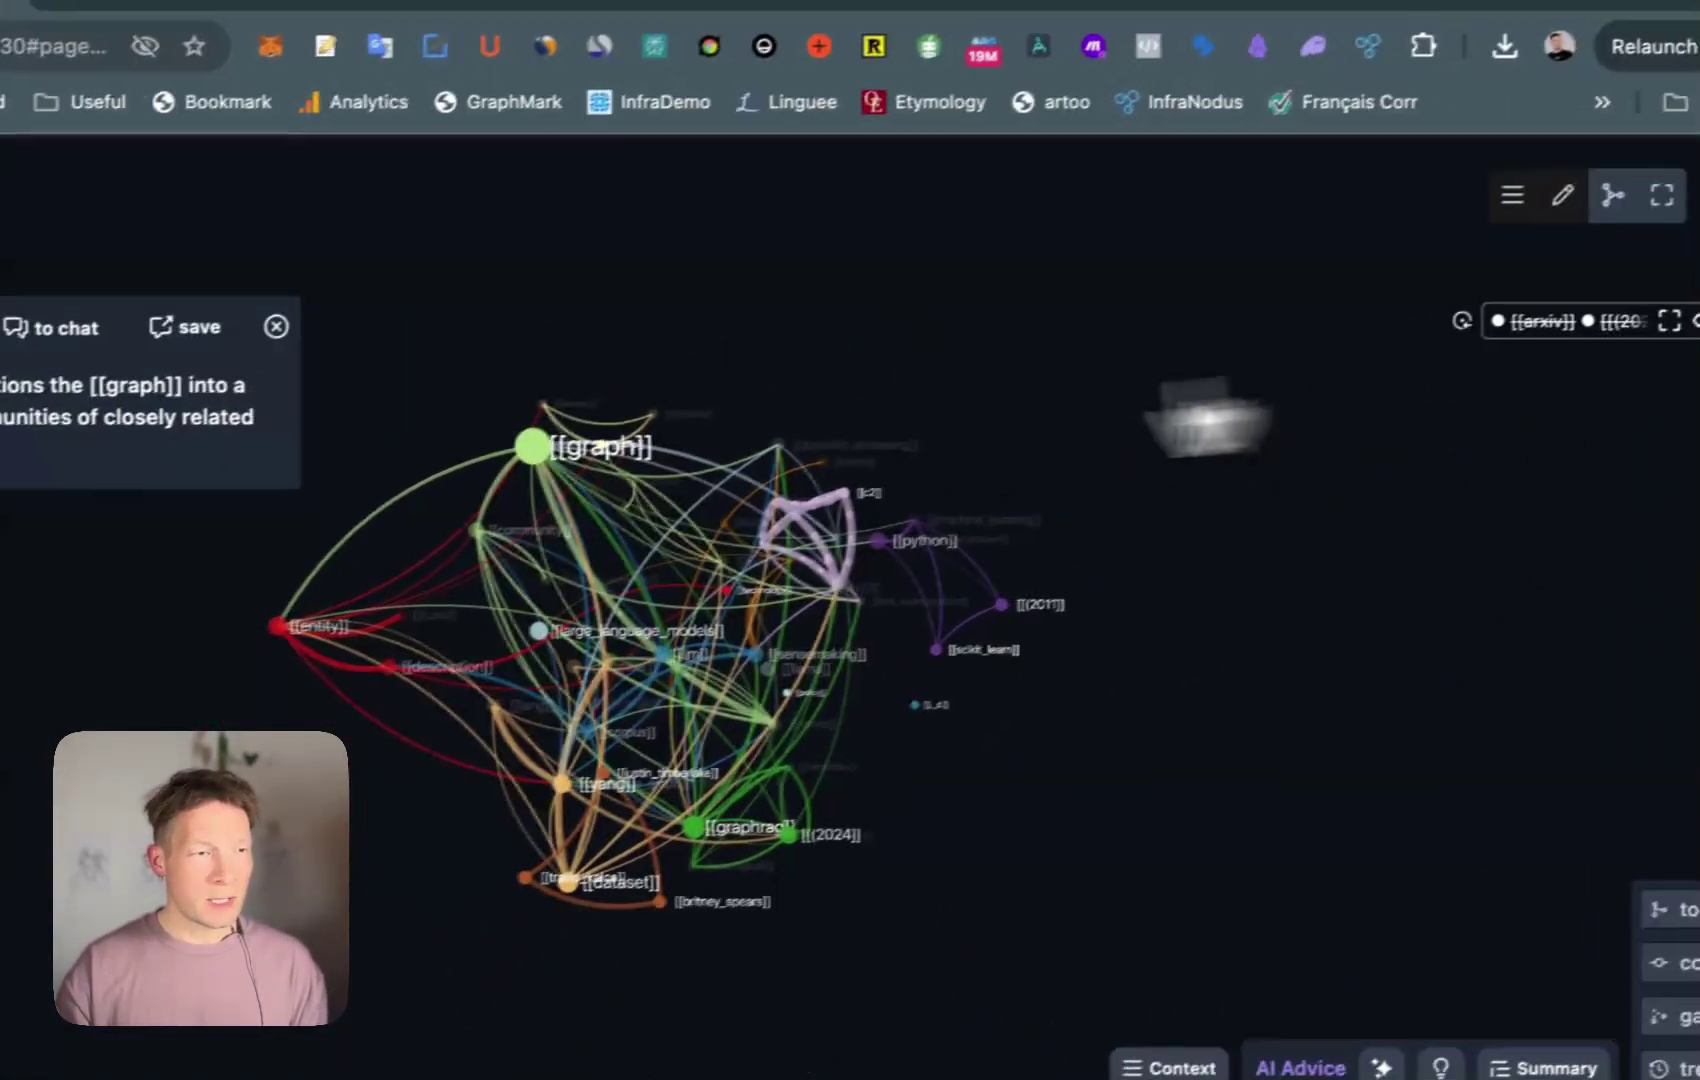
- Switch to Obsidian, skim the linked concepts in the GraphRAG note and reload its knowledge graph
key("super+Tab")
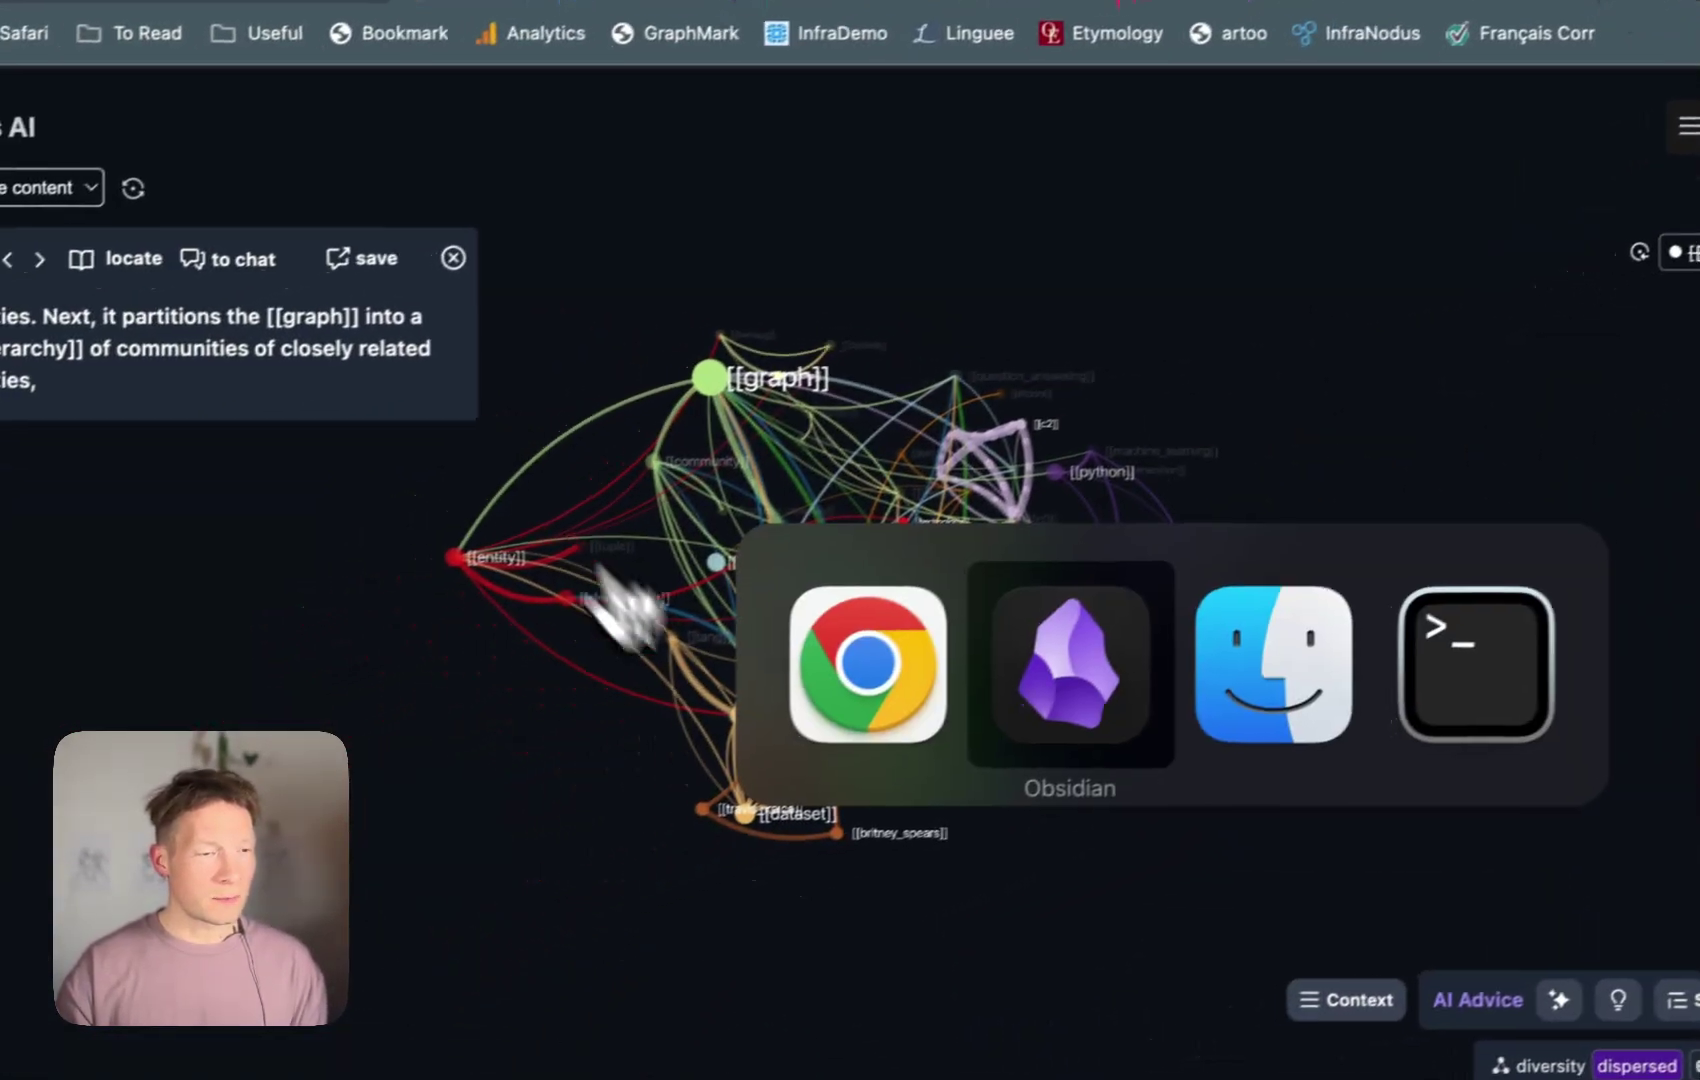
left_click(990, 720)
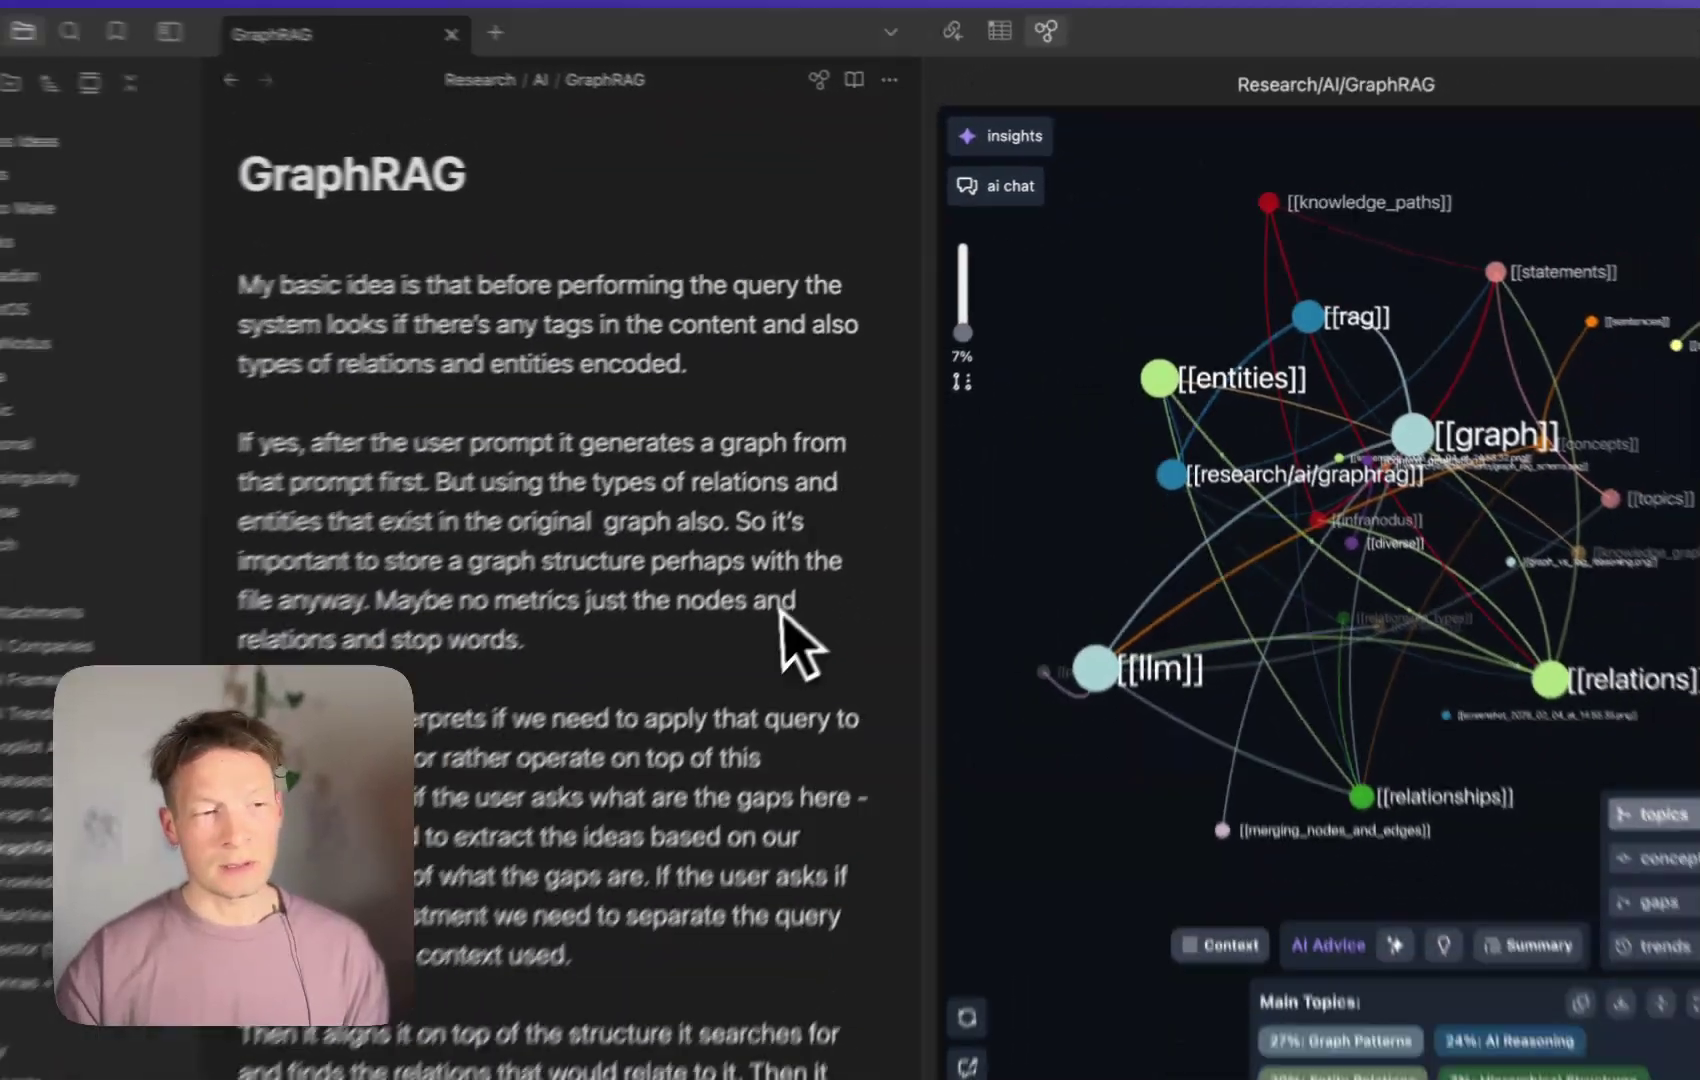
scroll(795, 645, "down", 15)
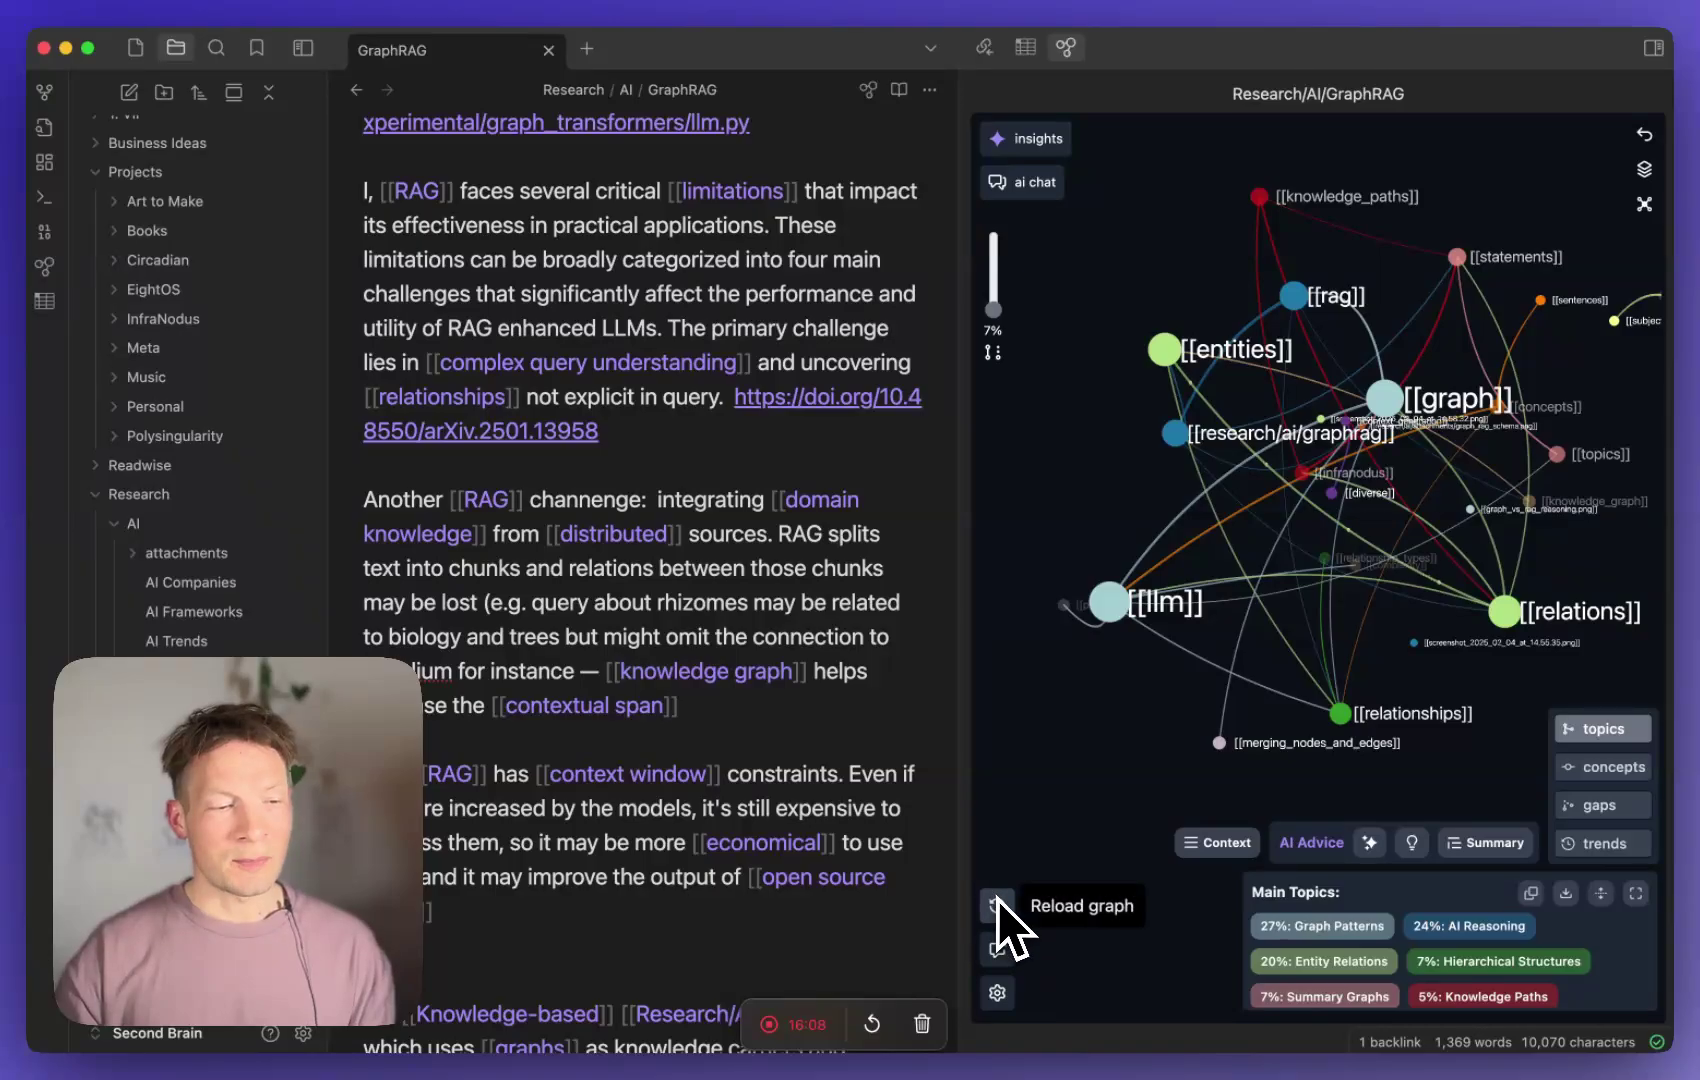
scroll(608, 390, "up", 8)
scroll(608, 390, "down", 14)
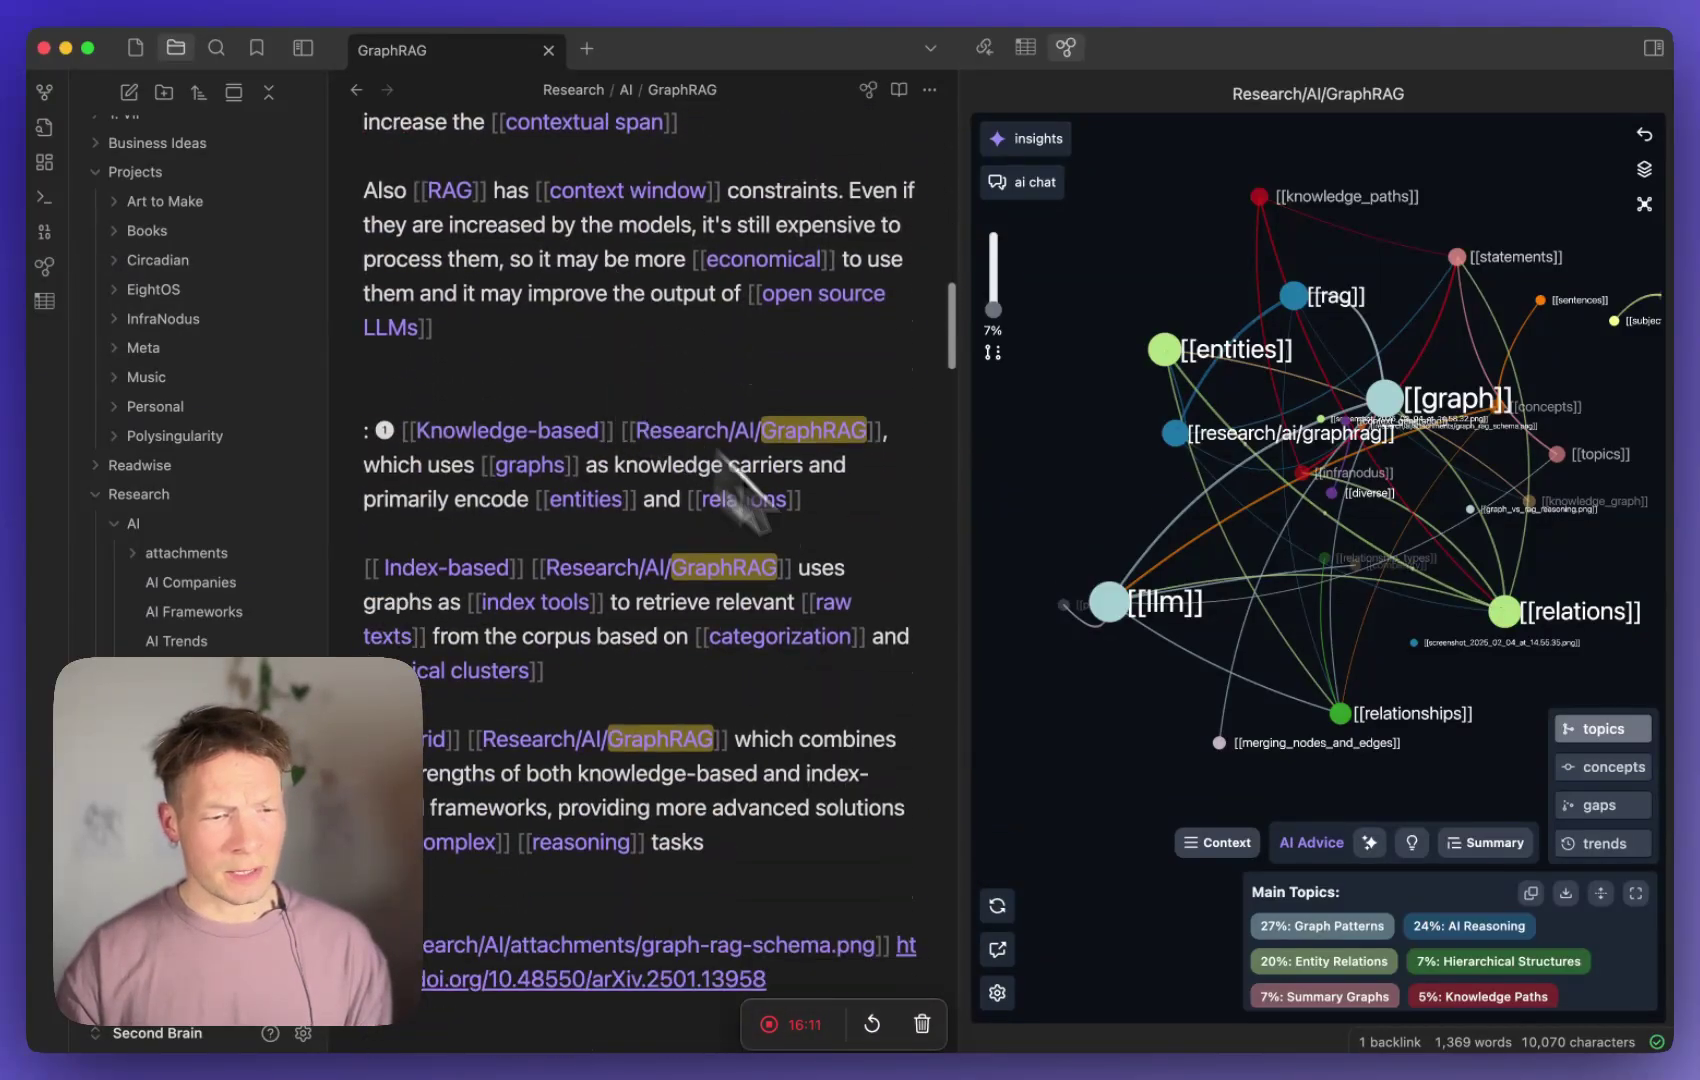
left_click(998, 906)
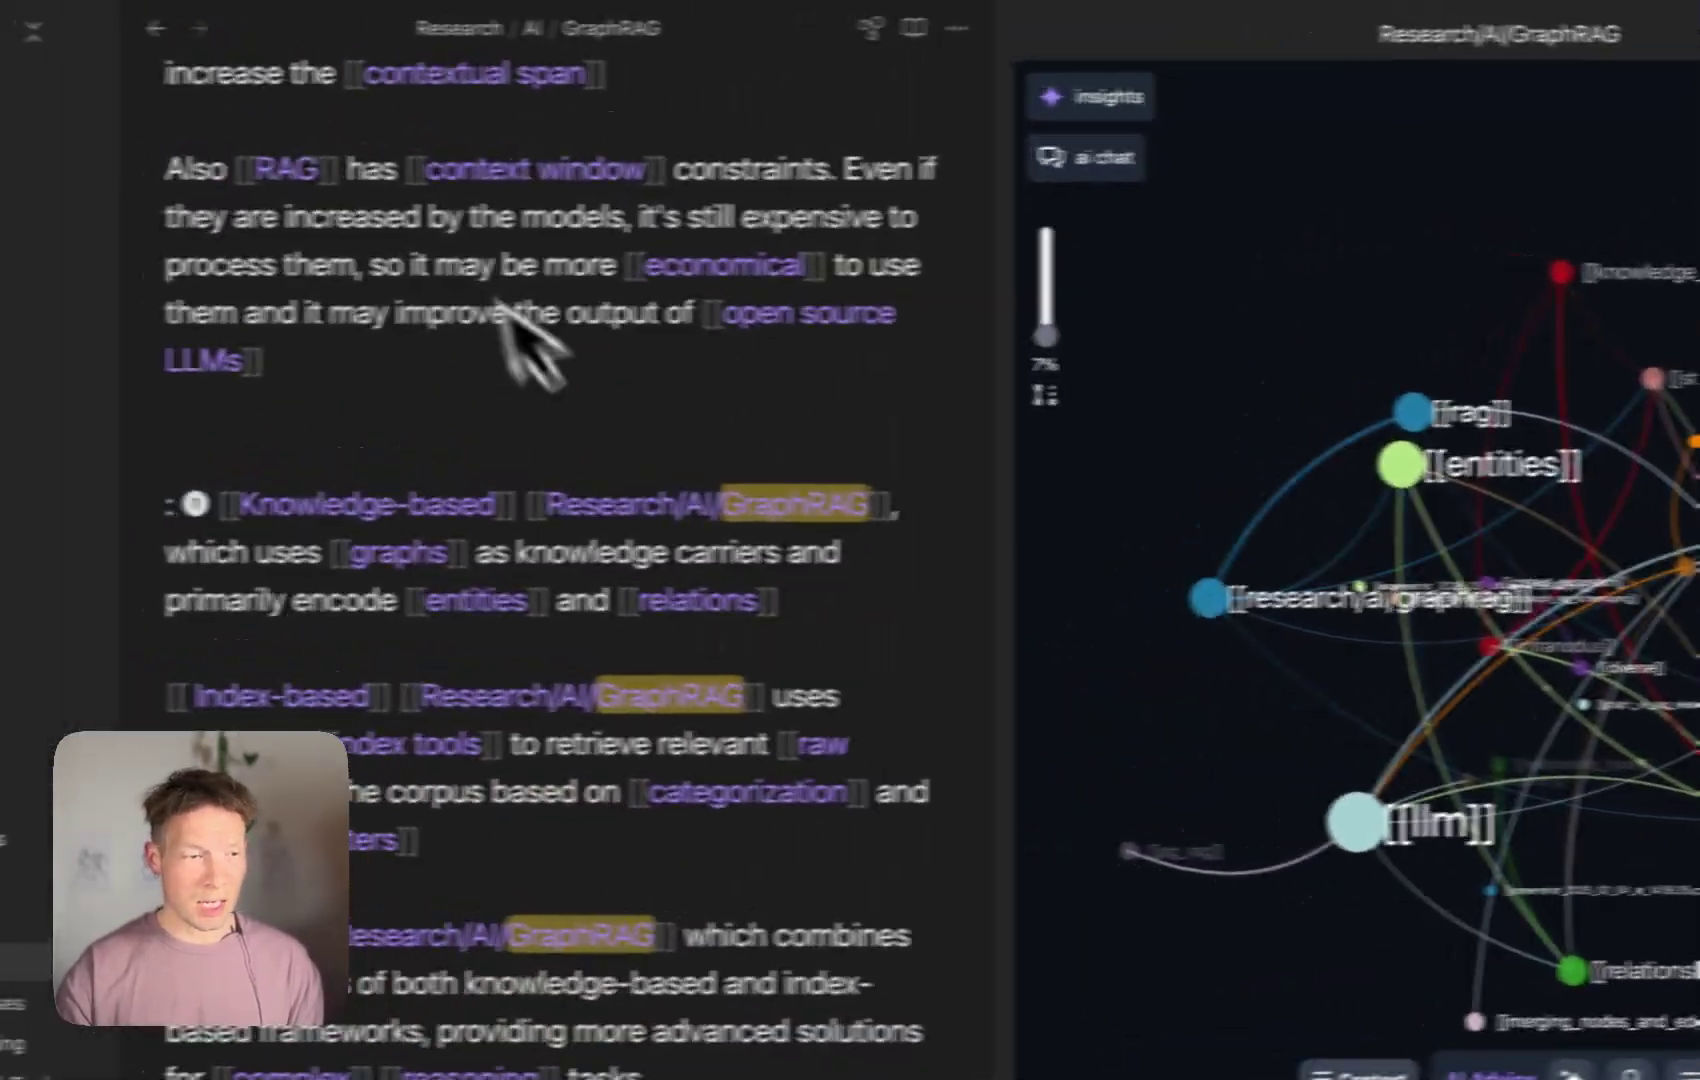
- Read on to the note's HybridRAG and FINDING passages and rotate the note's graph
scroll(250, 600, "down", 20)
scroll(577, 885, "down", 4)
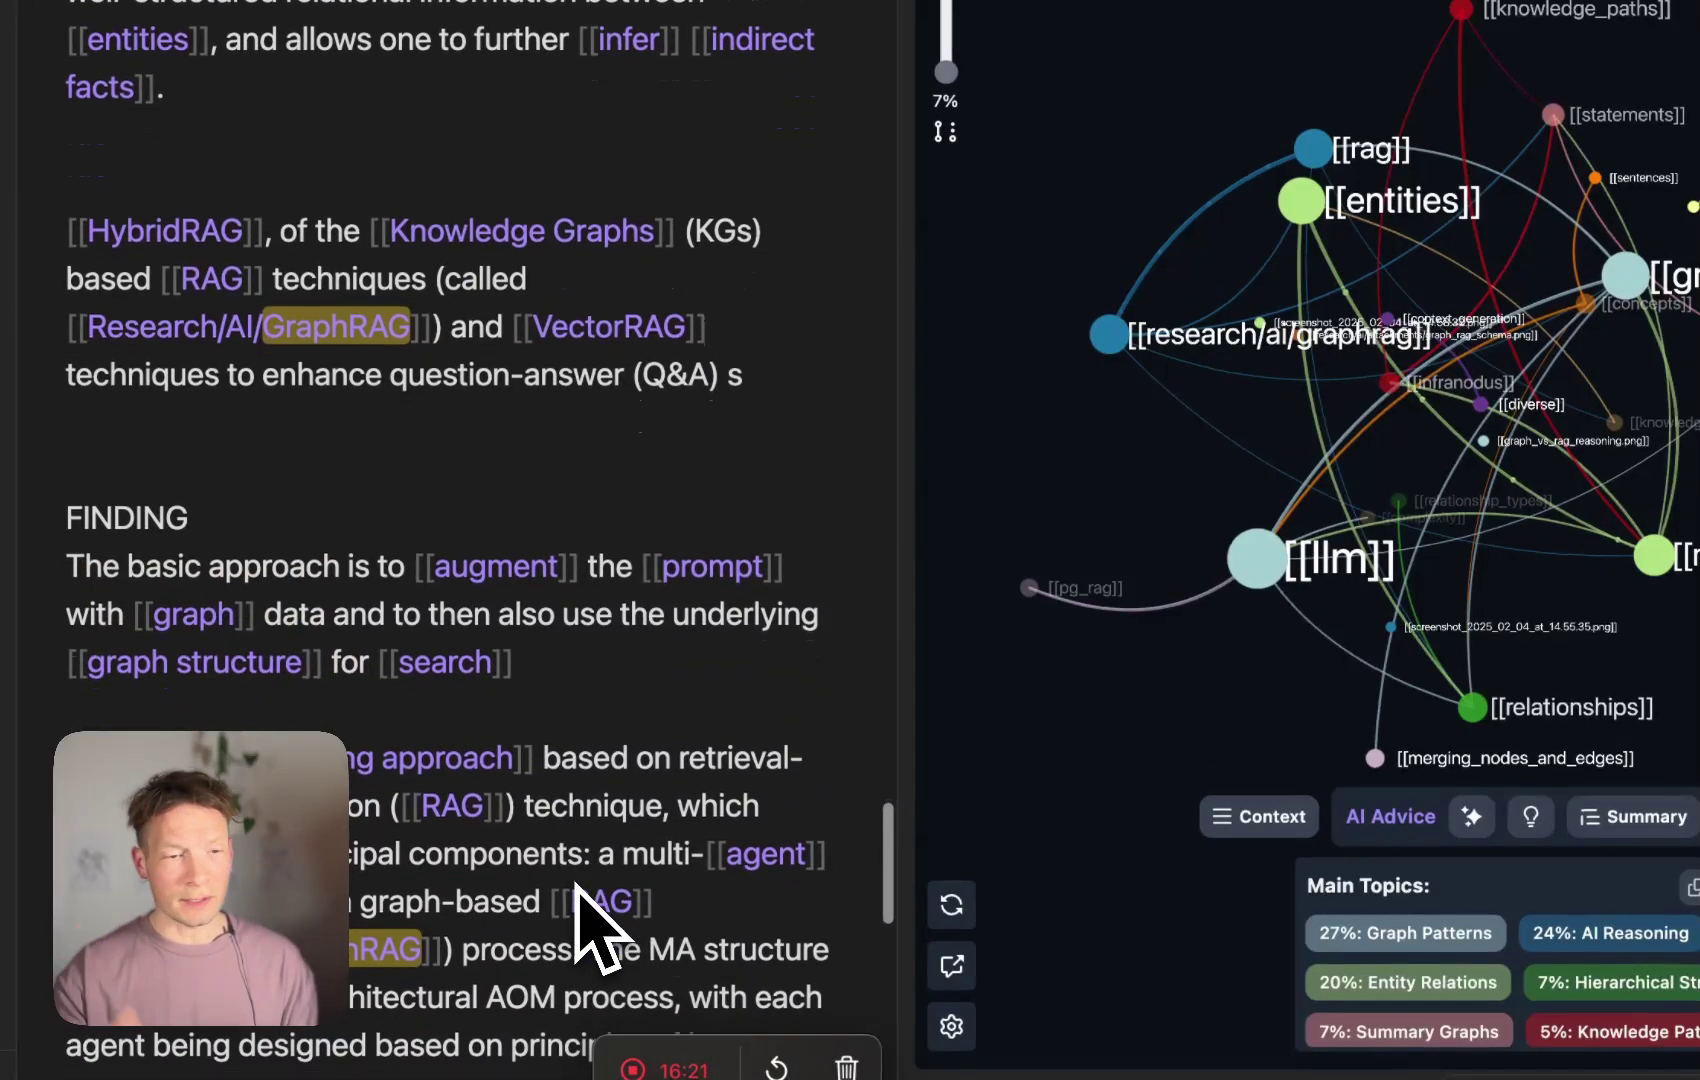
left_click_drag(1255, 565, 1176, 487)
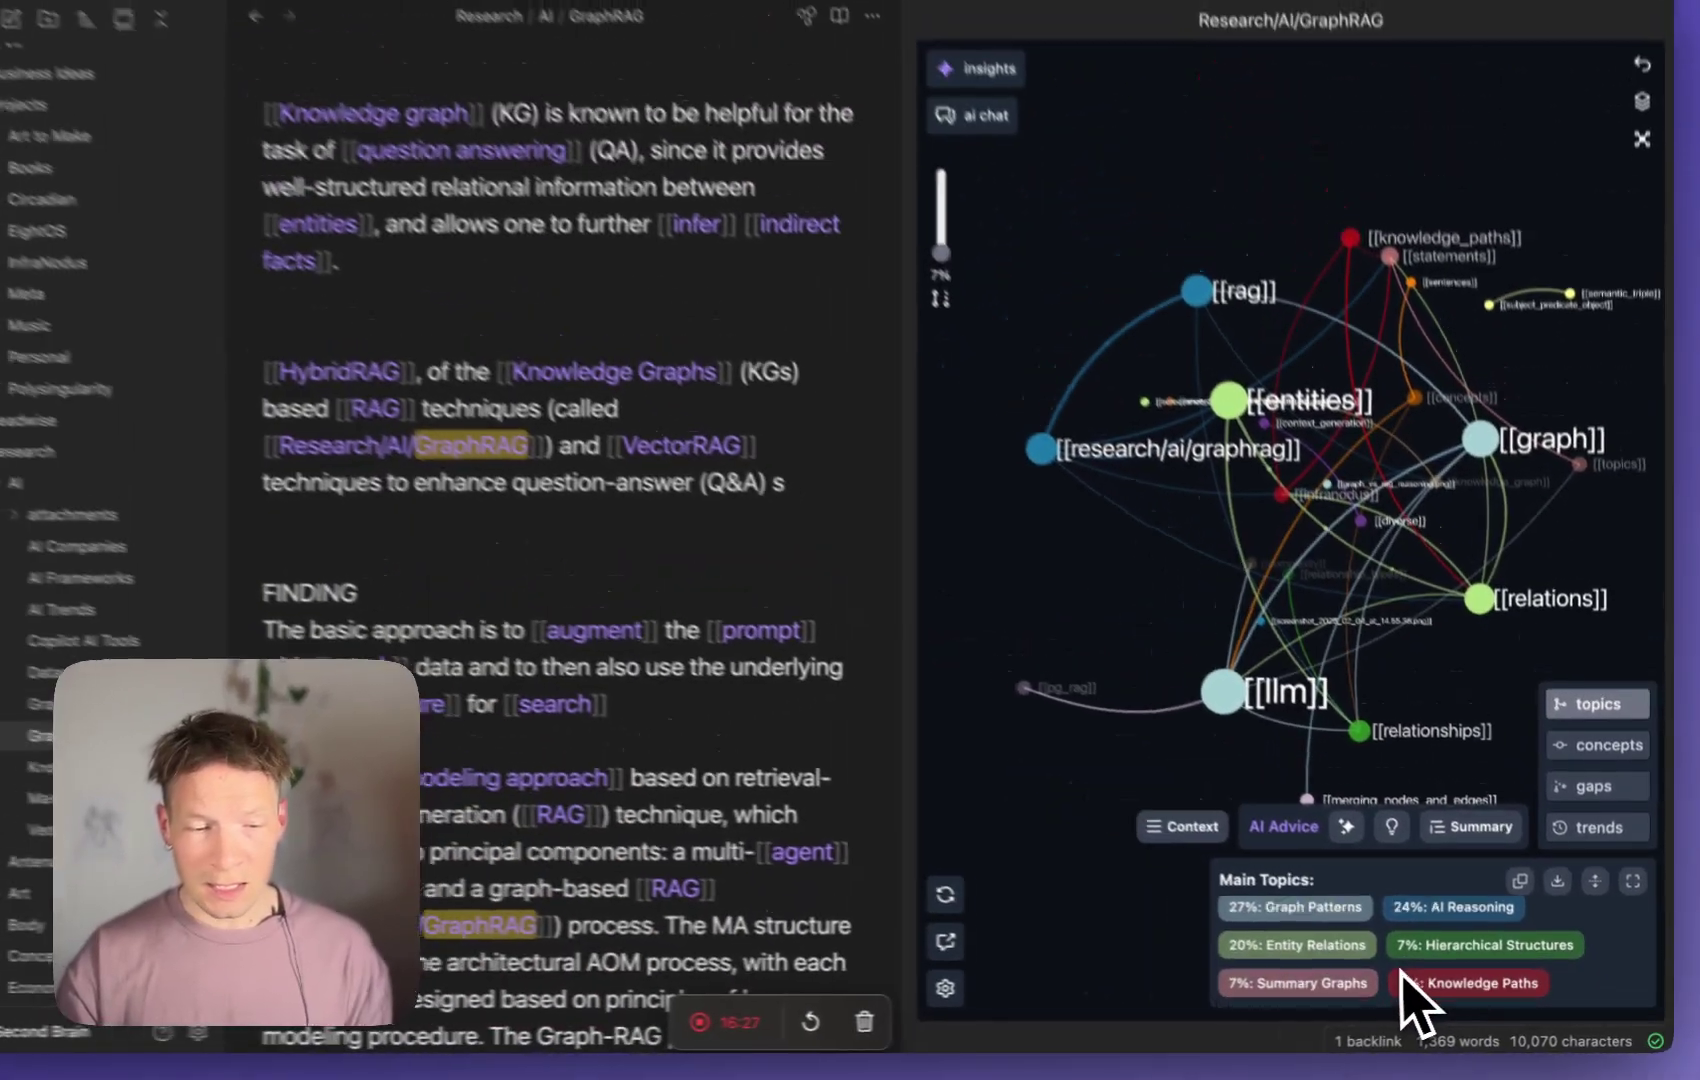
- Highlight the Distributed Complexity topic in the note's graph and show its context statements
scroll(1455, 890, "down", 3)
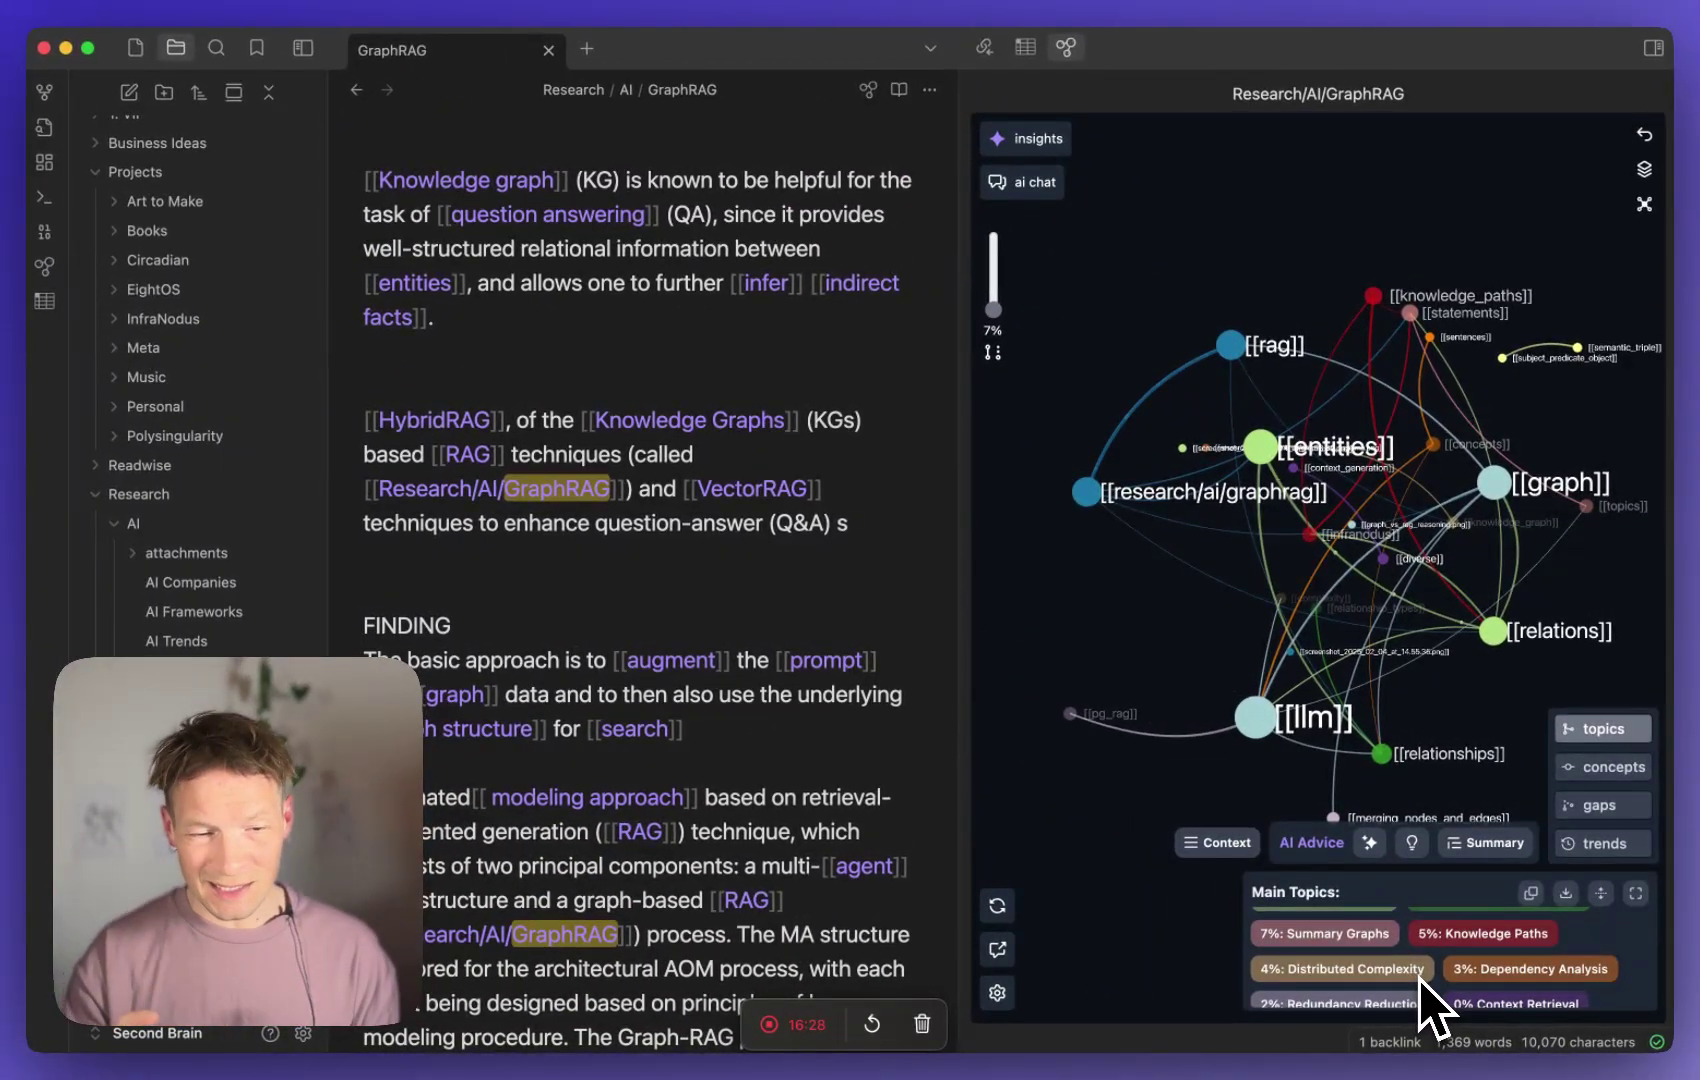
scroll(1400, 965, "down", 1)
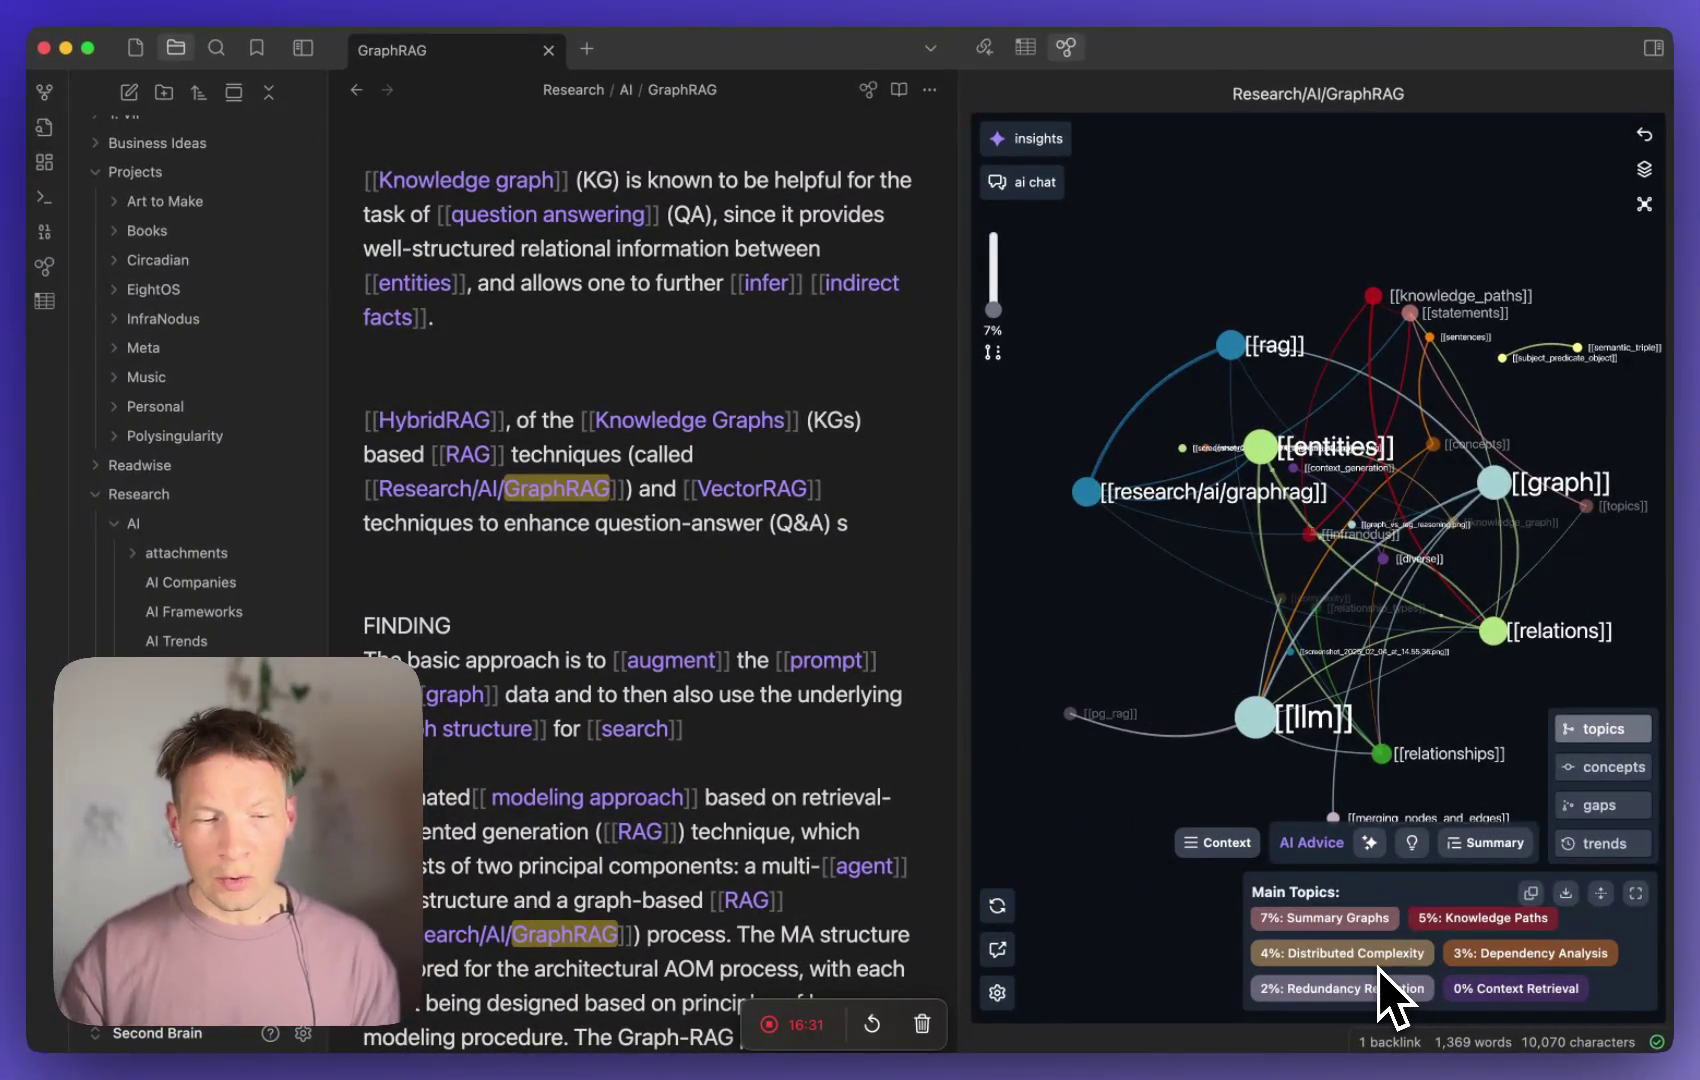
scroll(1379, 967, "up", 1)
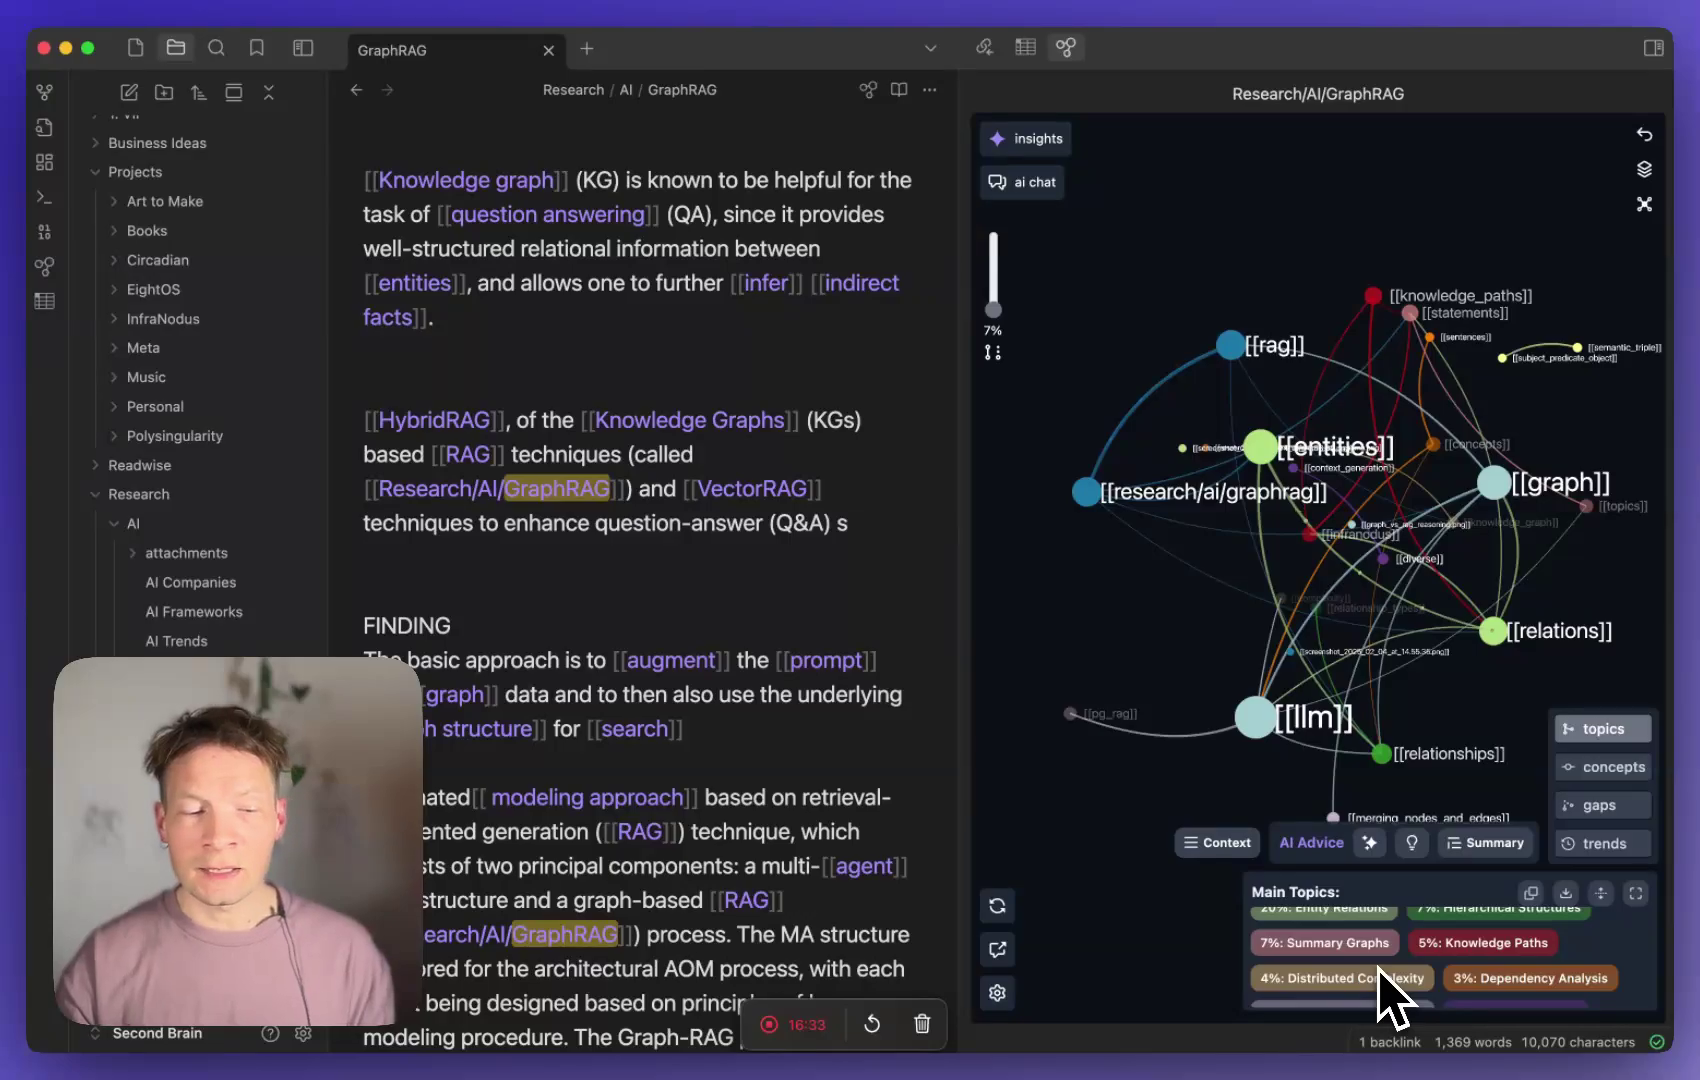
scroll(1356, 1010, "down", 1)
left_click(1365, 953)
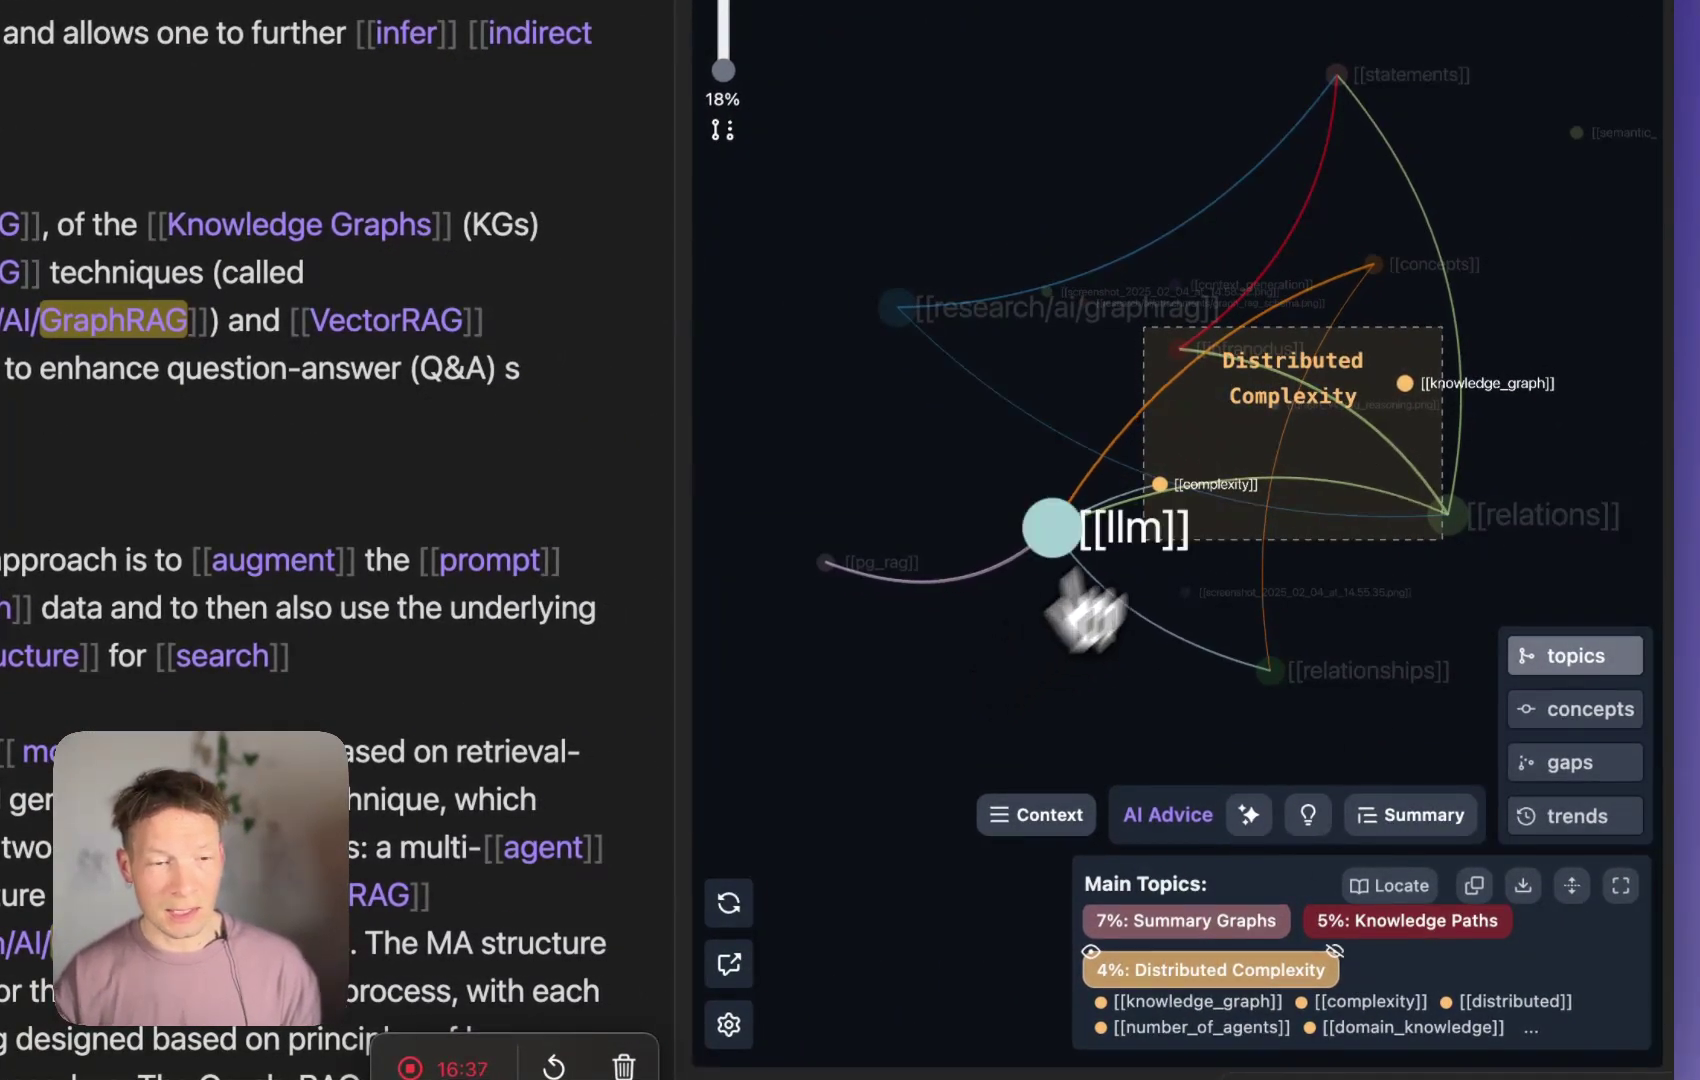
left_click(1034, 828)
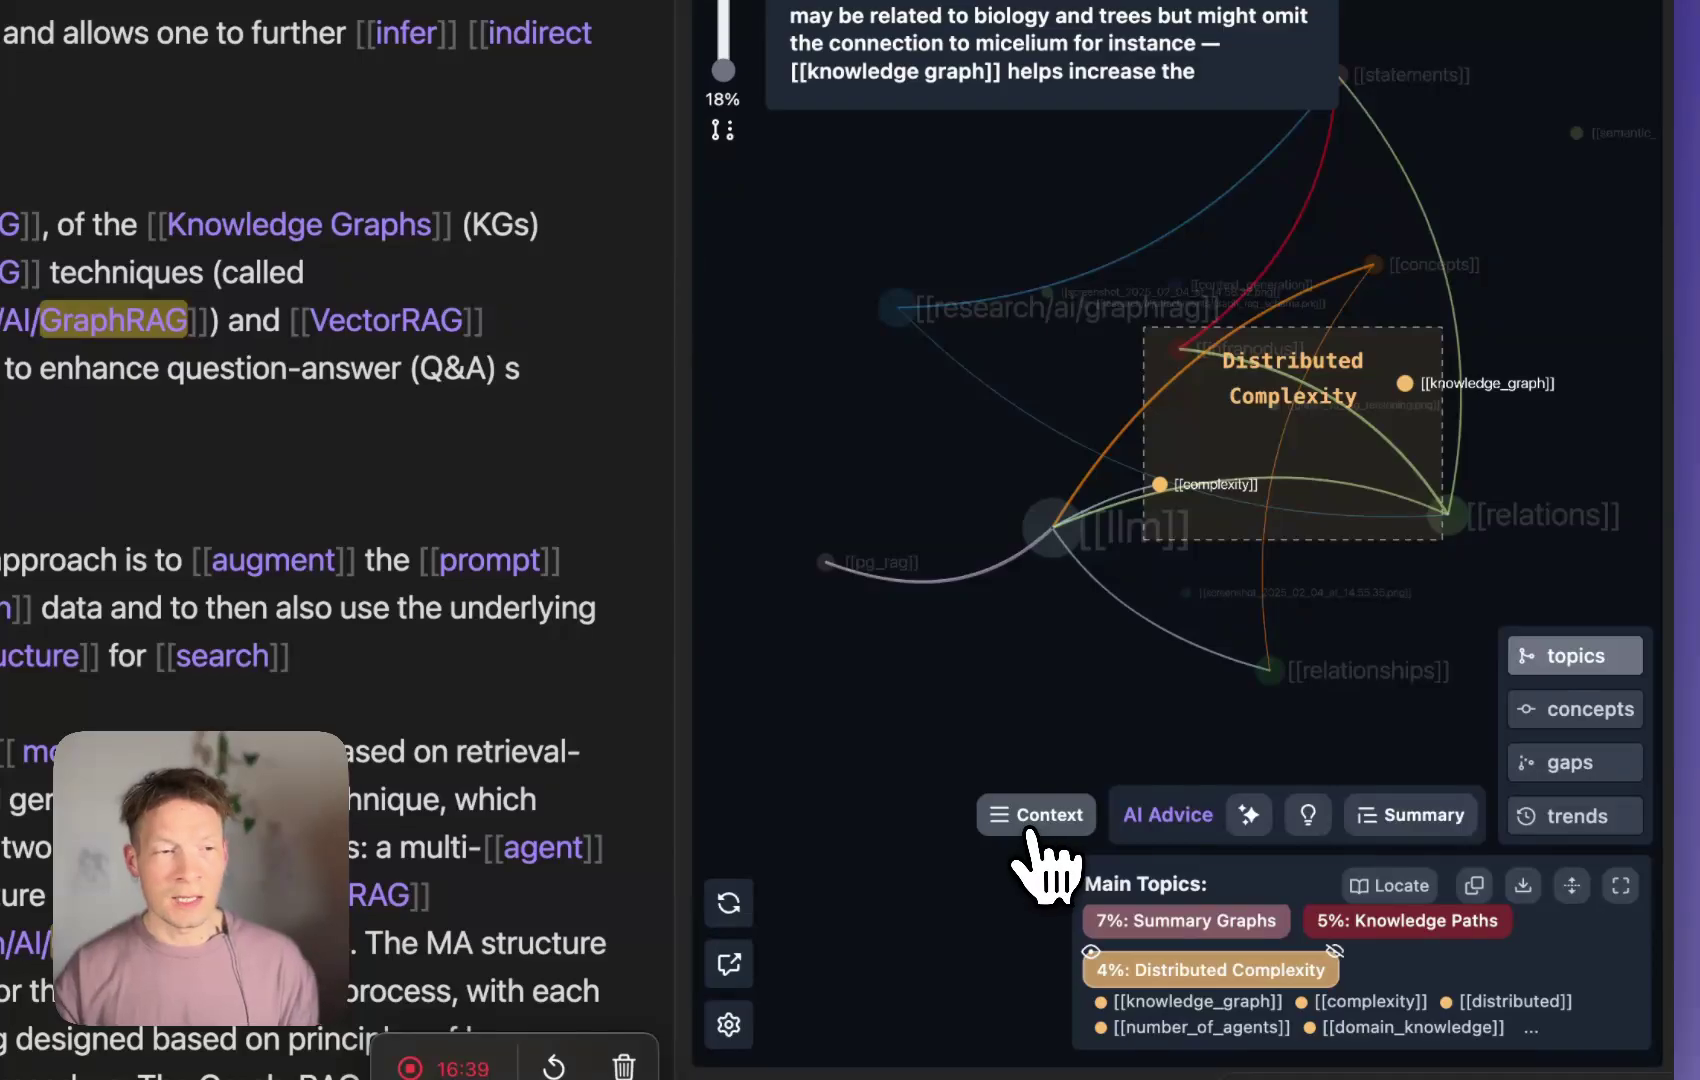
- Read the statement about RAG's challenge of integrating domain knowledge from distributed sources and open it in context in the note
scroll(1208, 398, "down", 1)
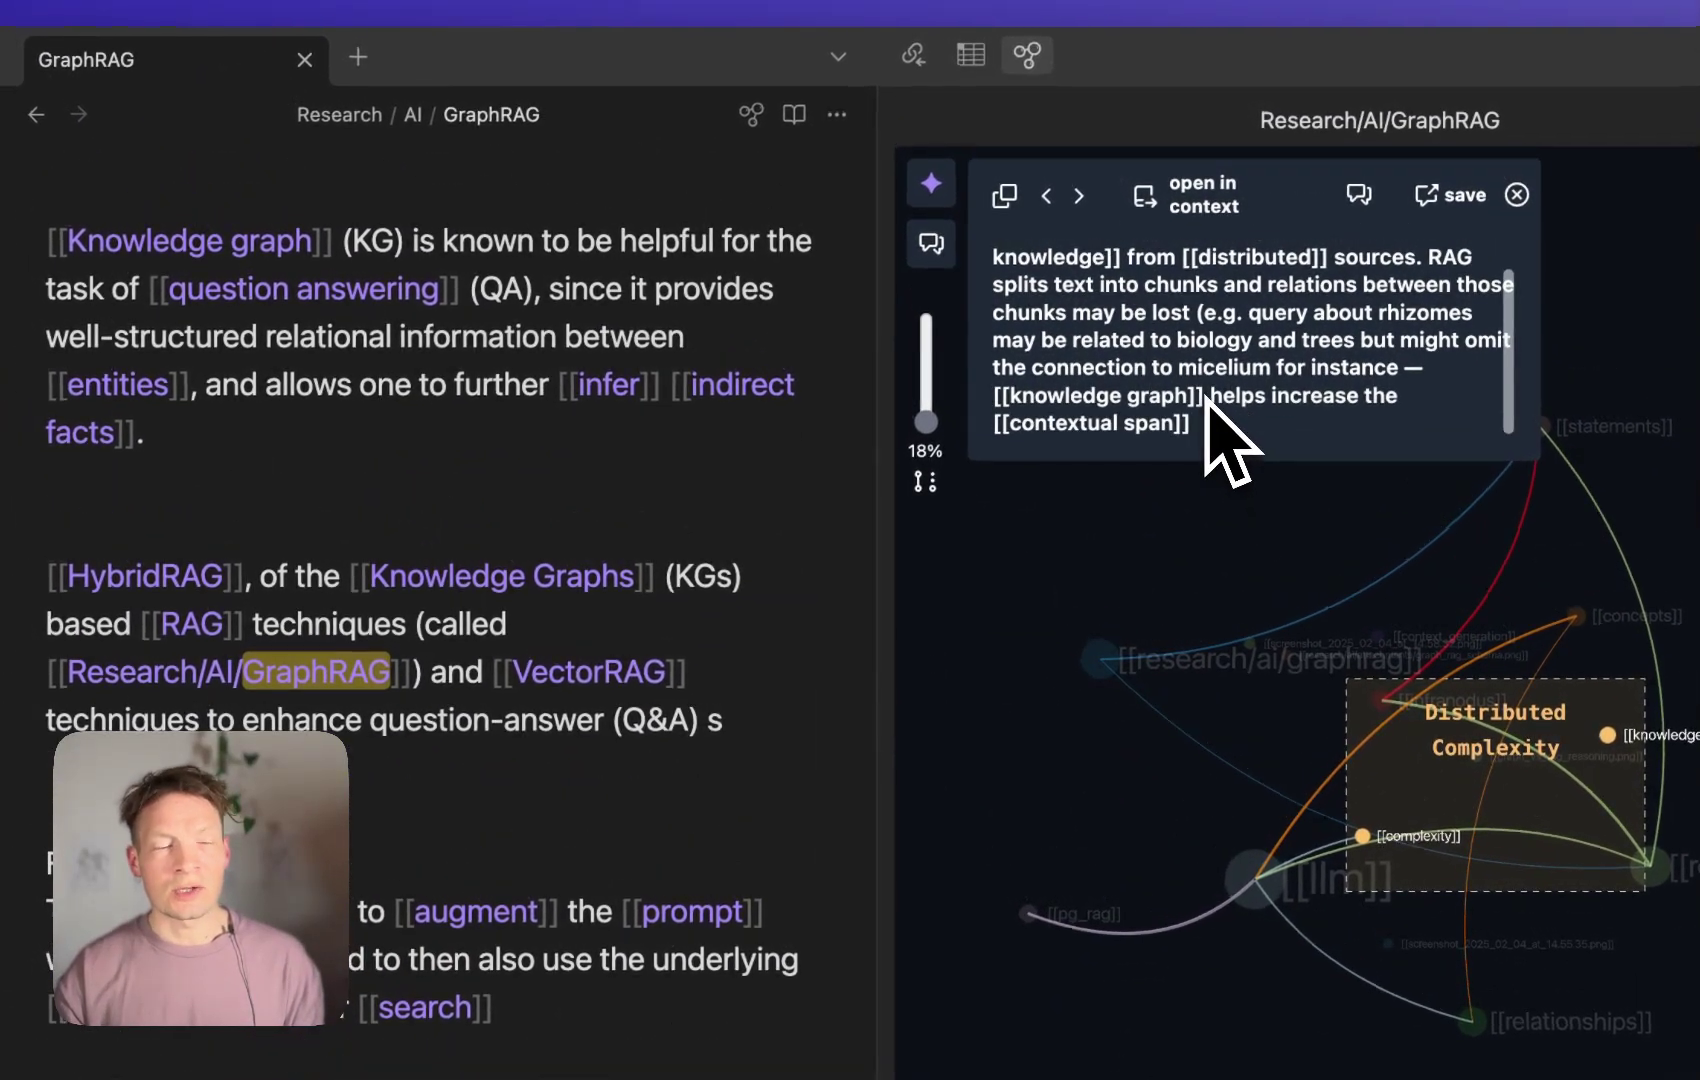
scroll(1206, 400, "up", 1)
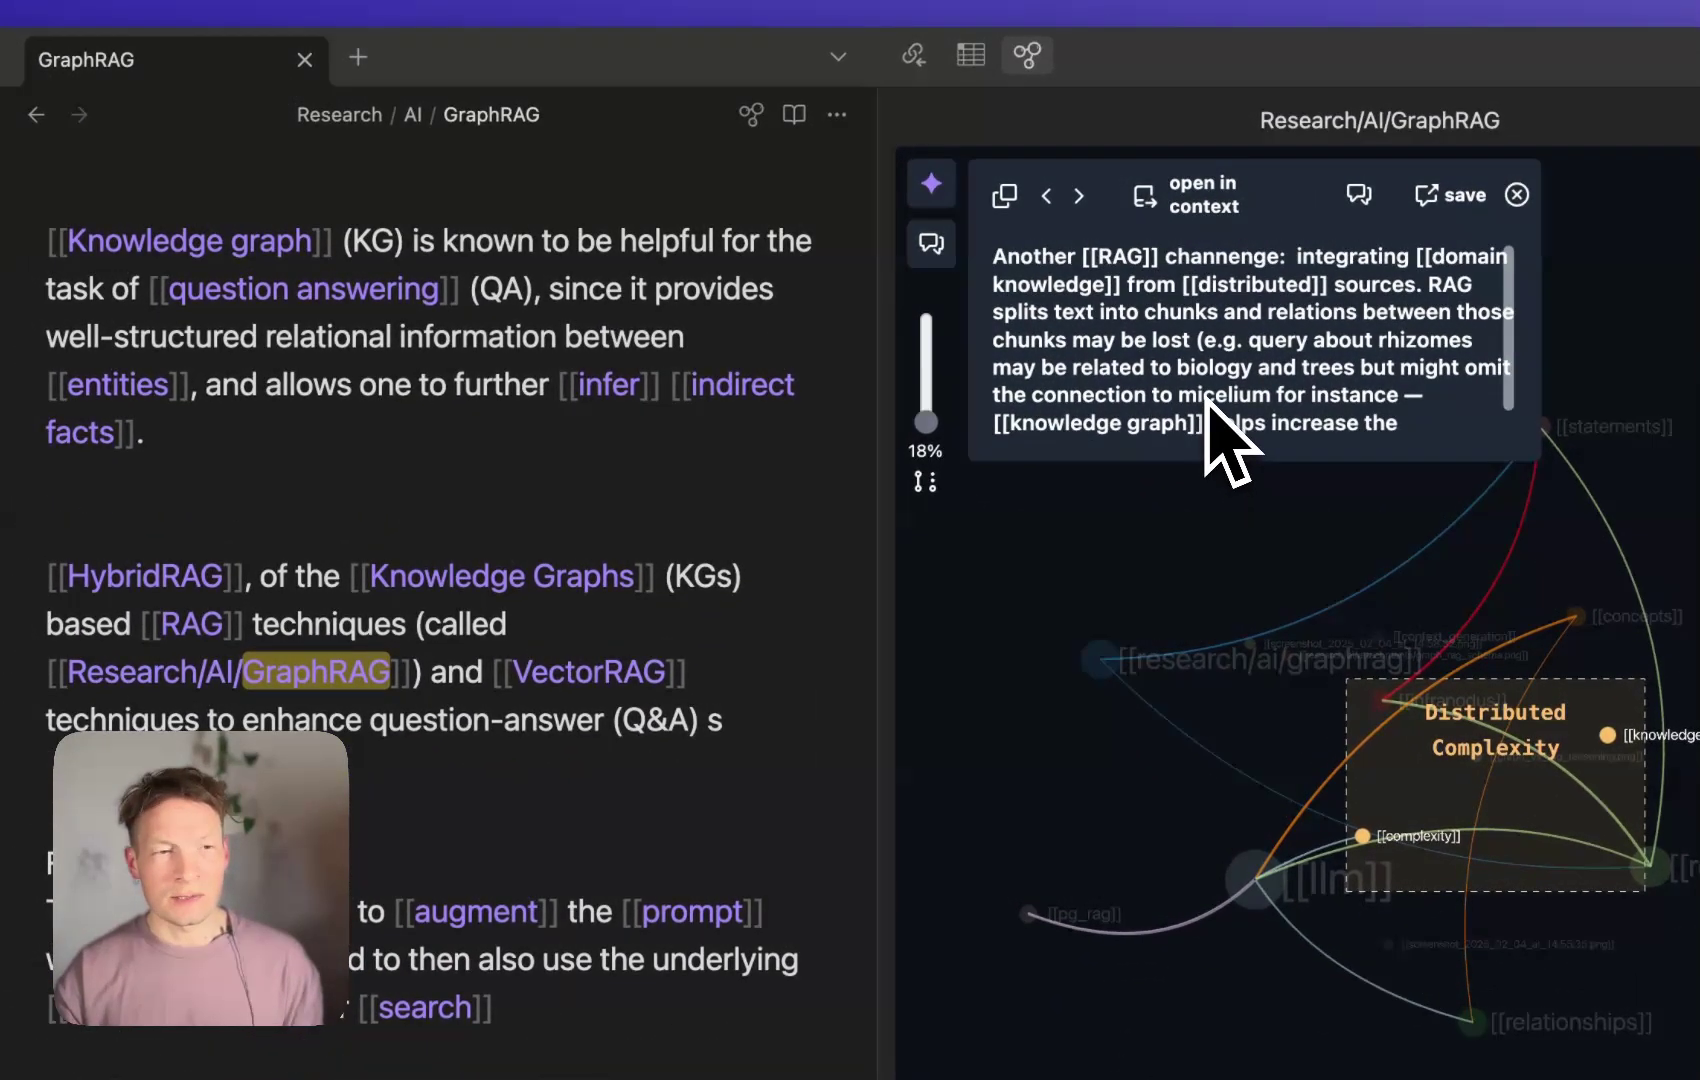
left_click(1205, 195)
scroll(460, 640, "up", 3)
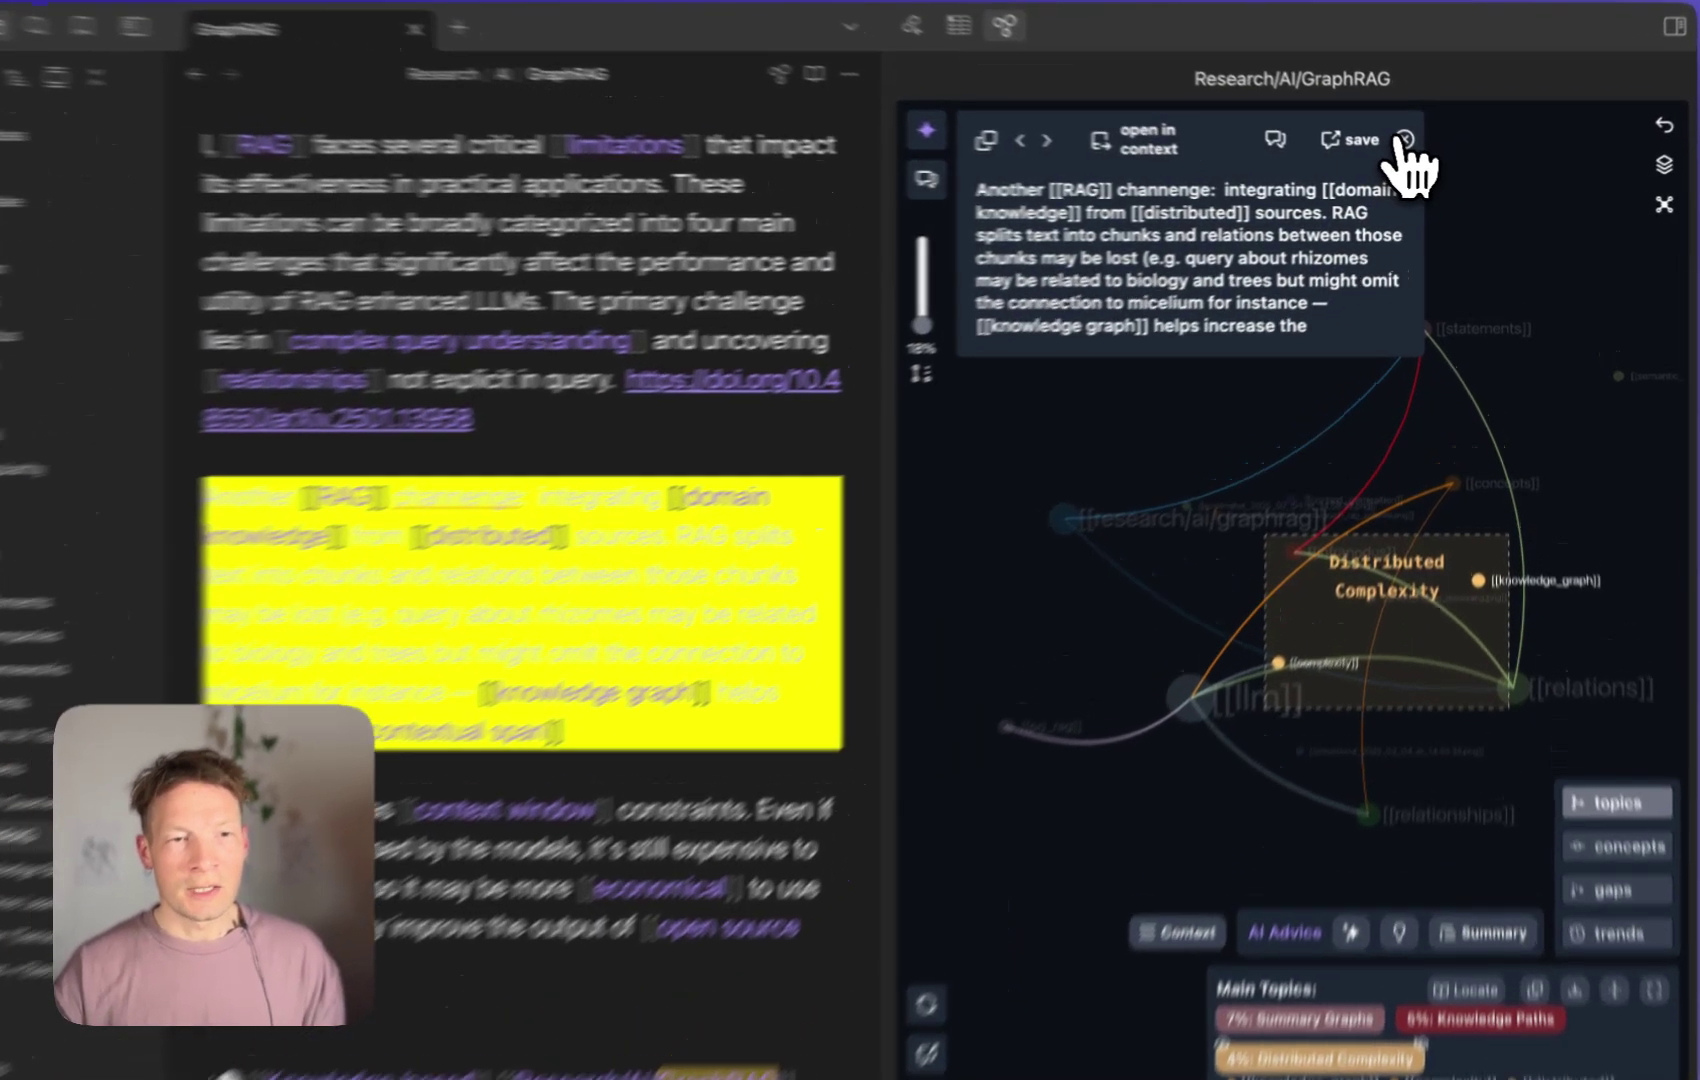
- Close the context statement and highlight the Distributed Complexity topic in the note's graph again
left_click(1416, 147)
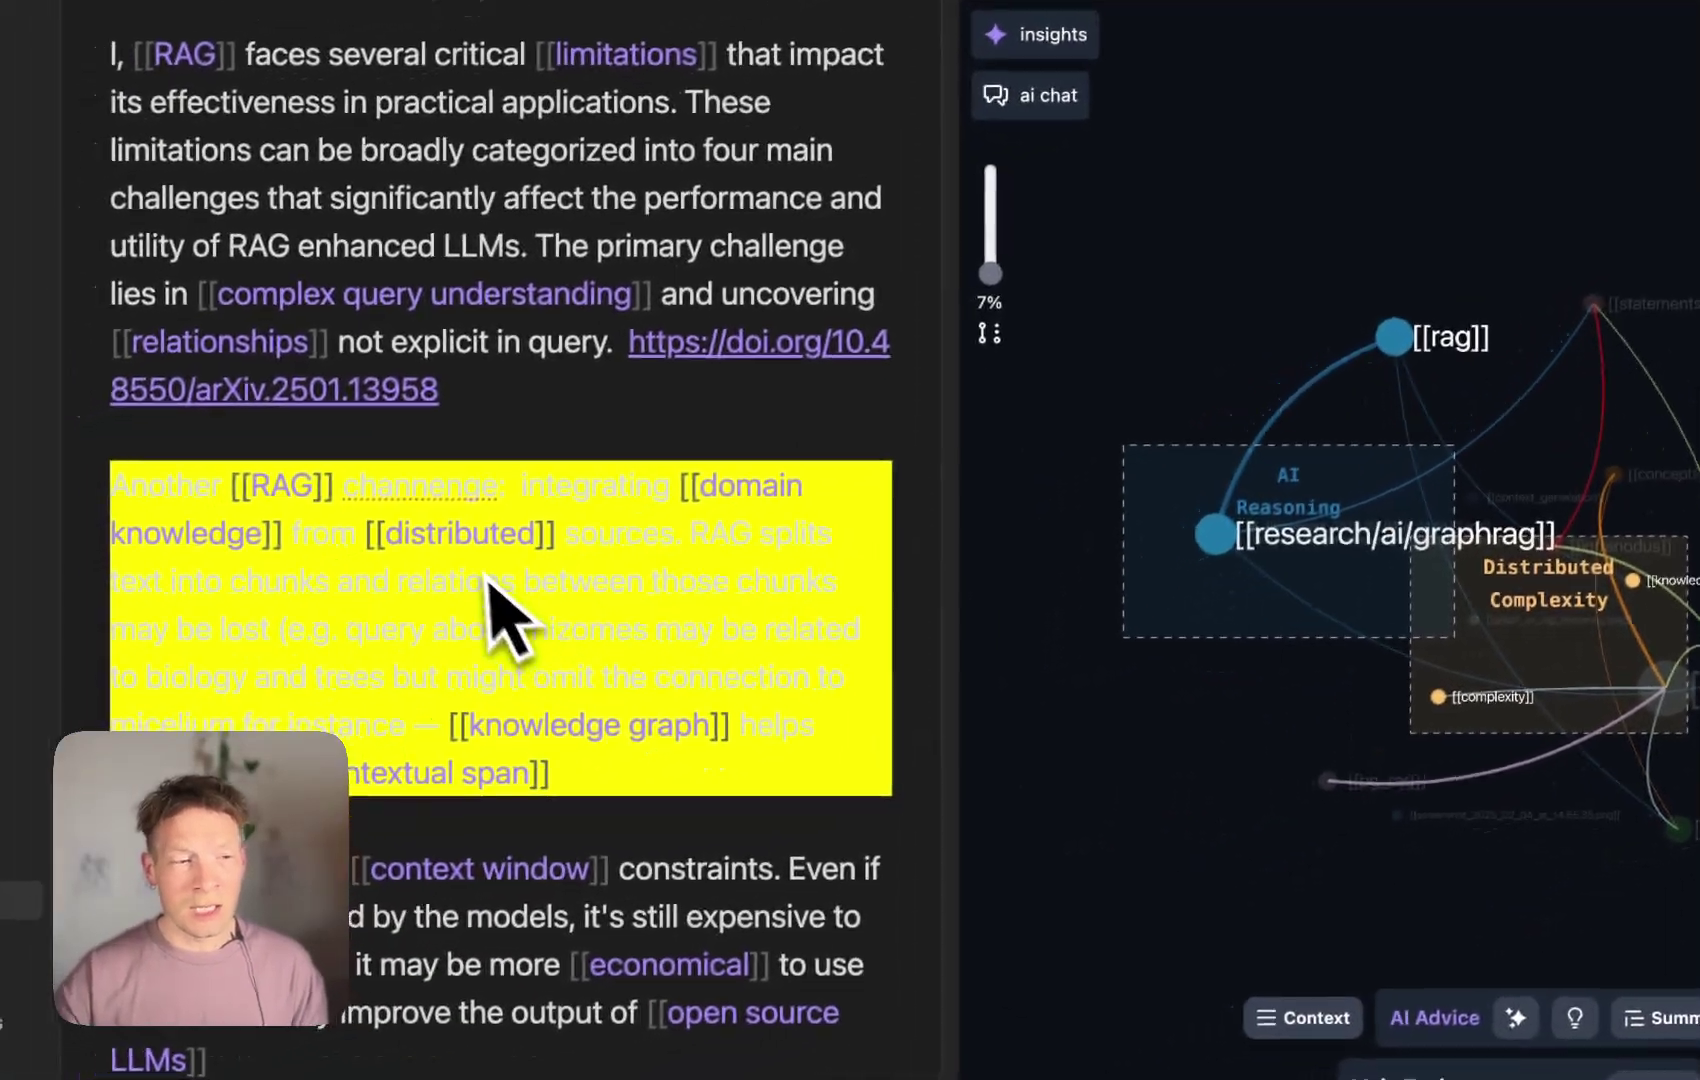
scroll(504, 625, "down", 10)
scroll(497, 590, "down", 10)
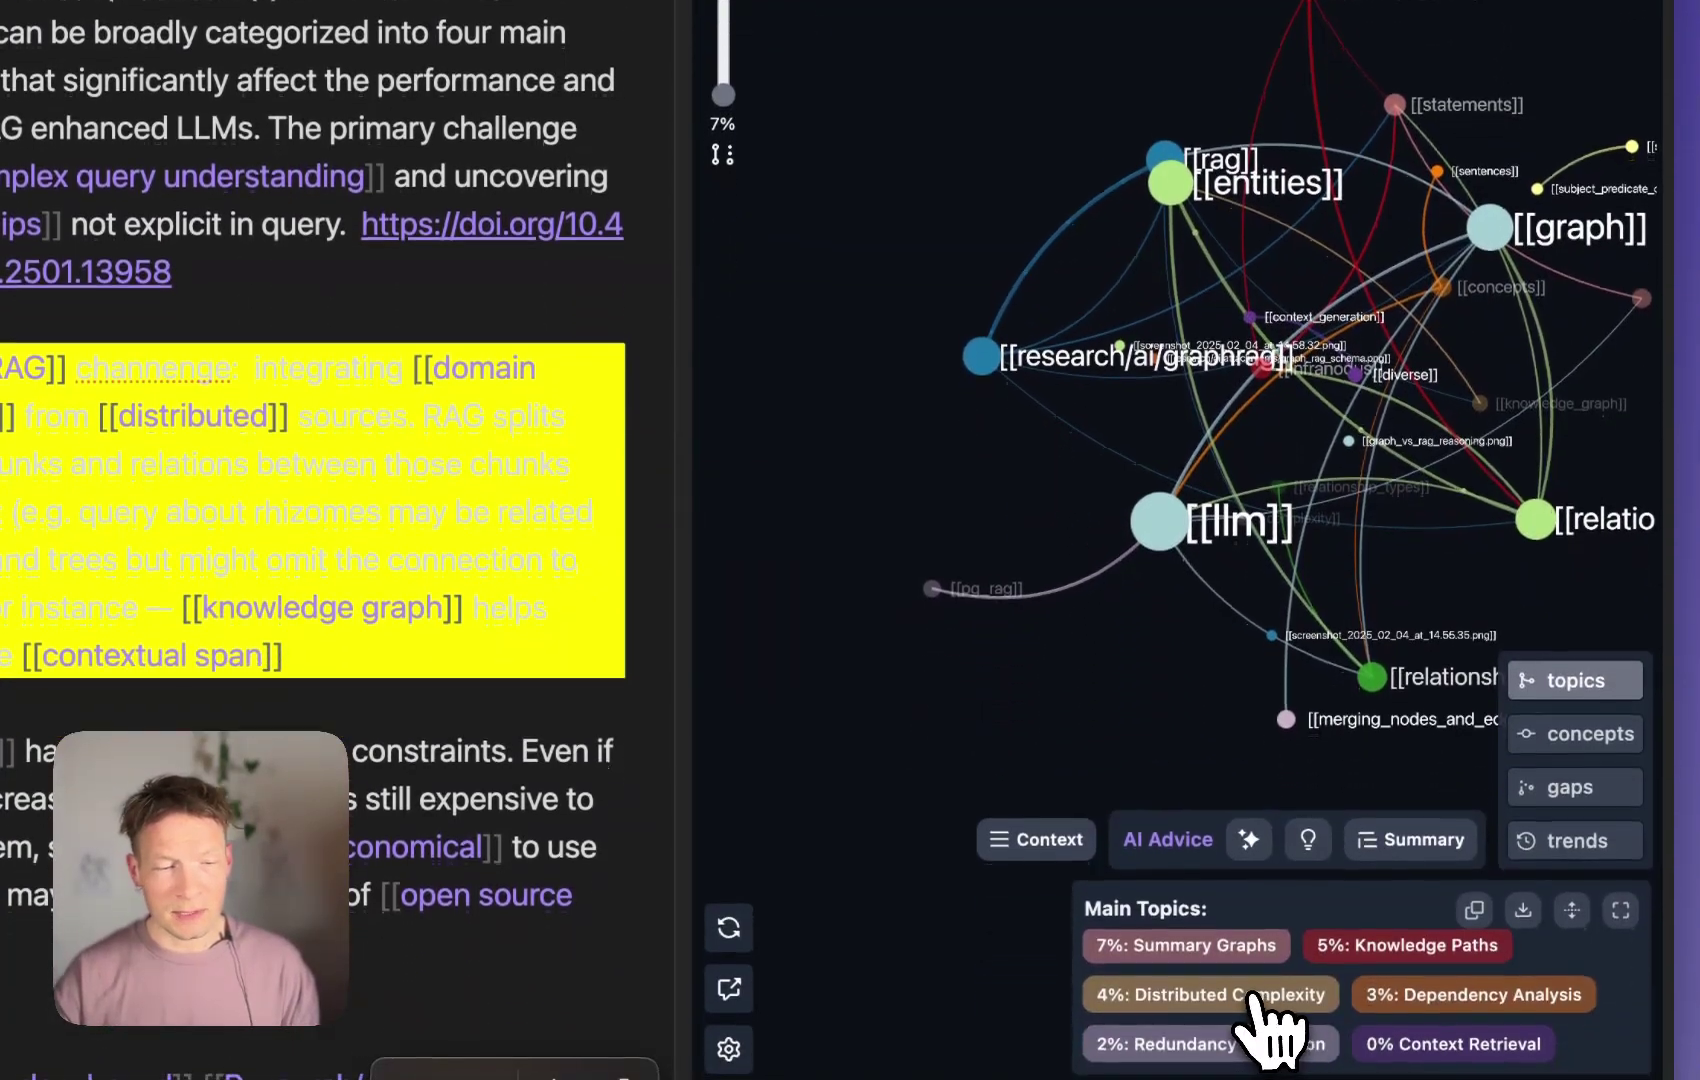
left_click(1255, 995)
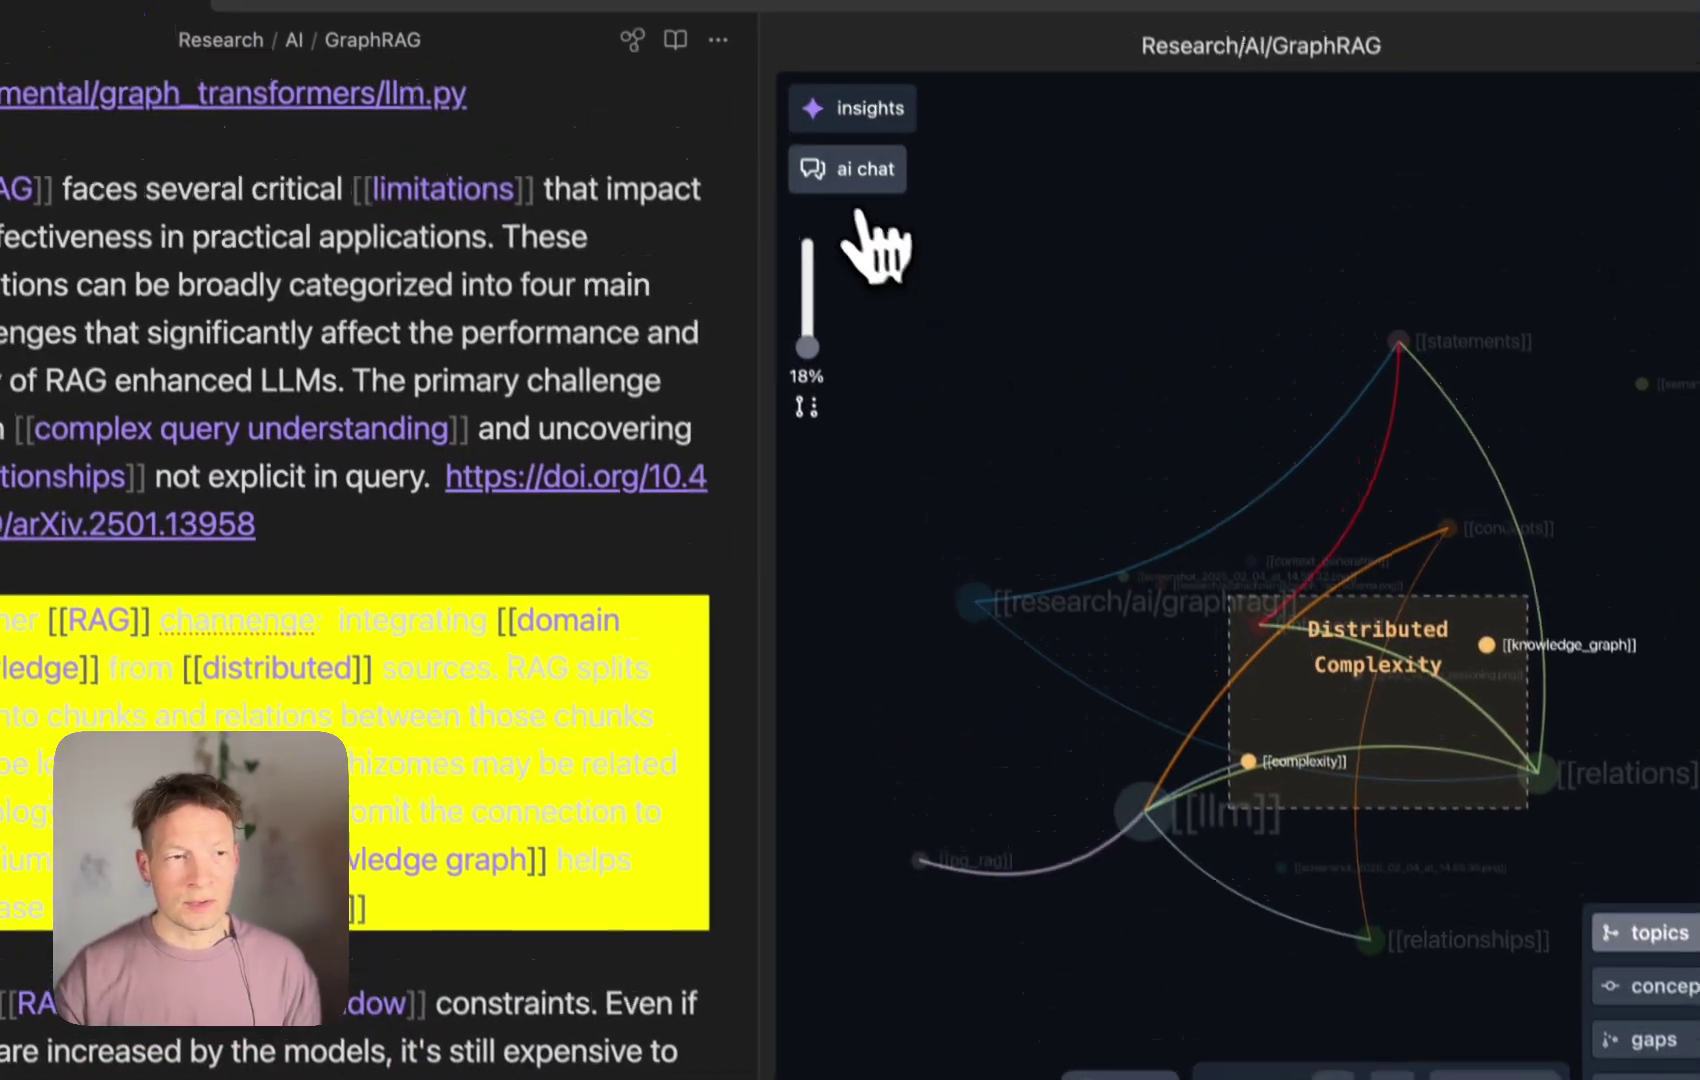
- Open the AI chat for the selected topic, clear its prefilled question and check which topics the AI focuses on
left_click(822, 195)
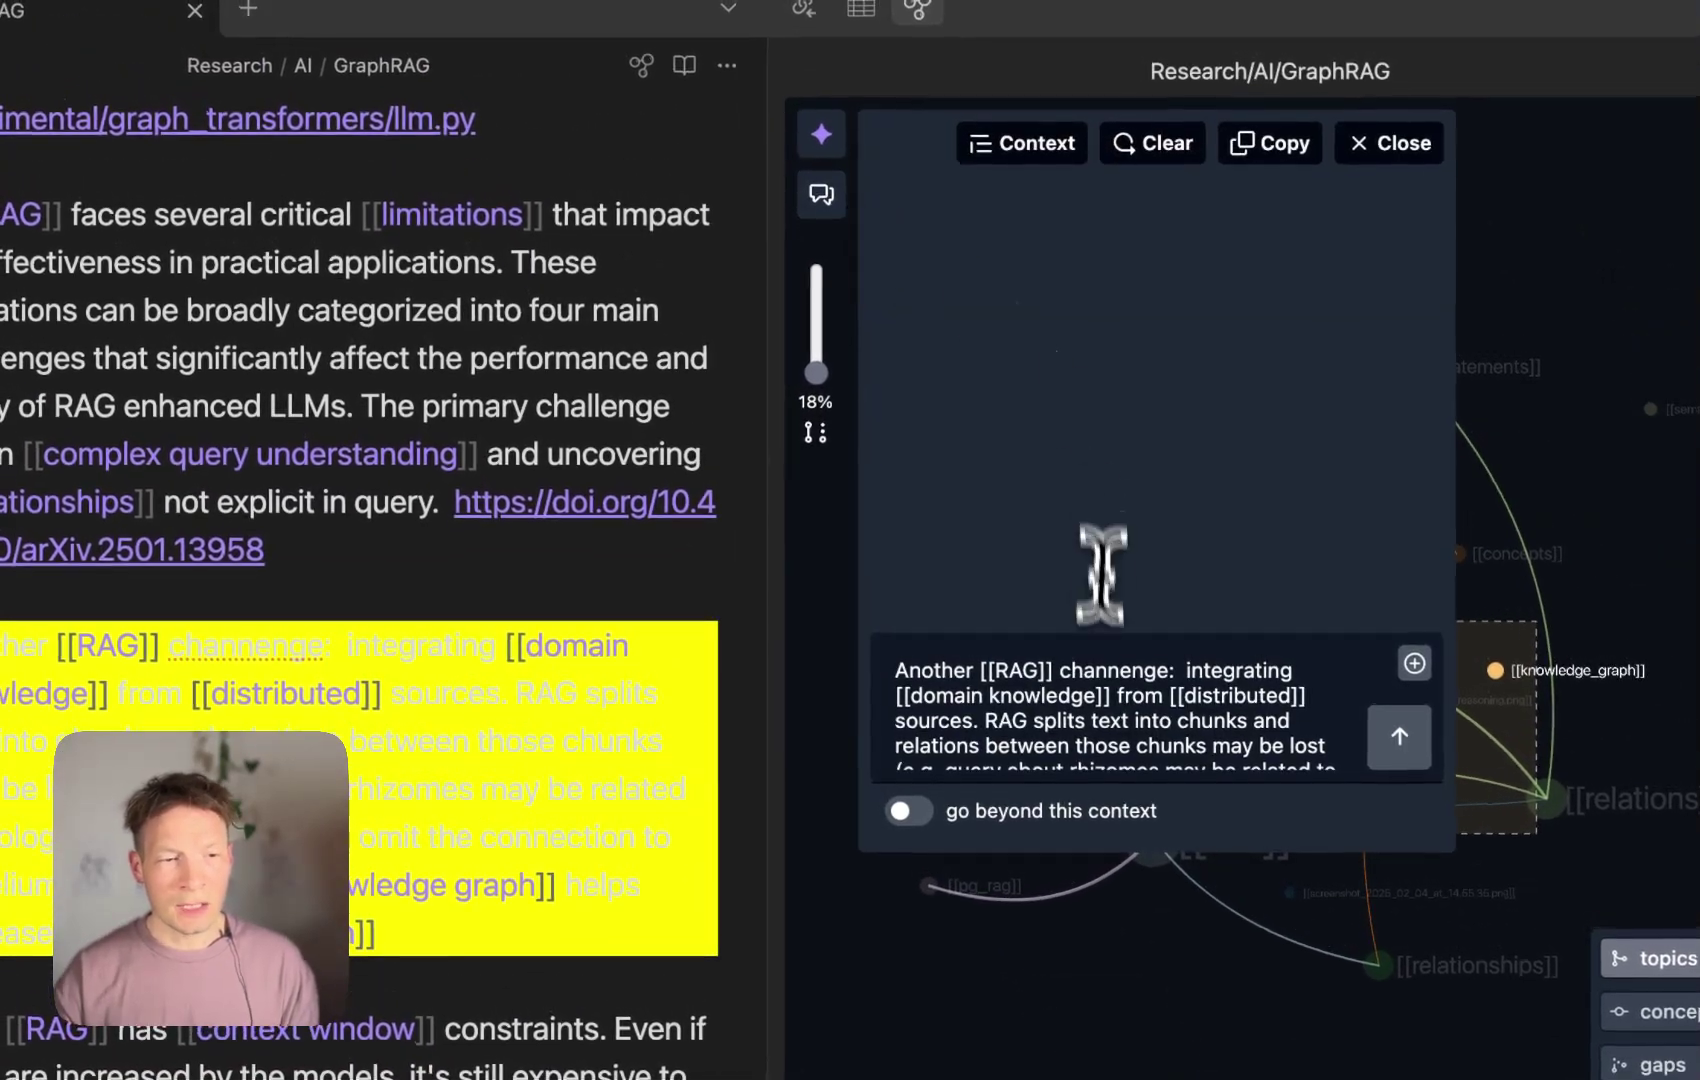
key("super+a")
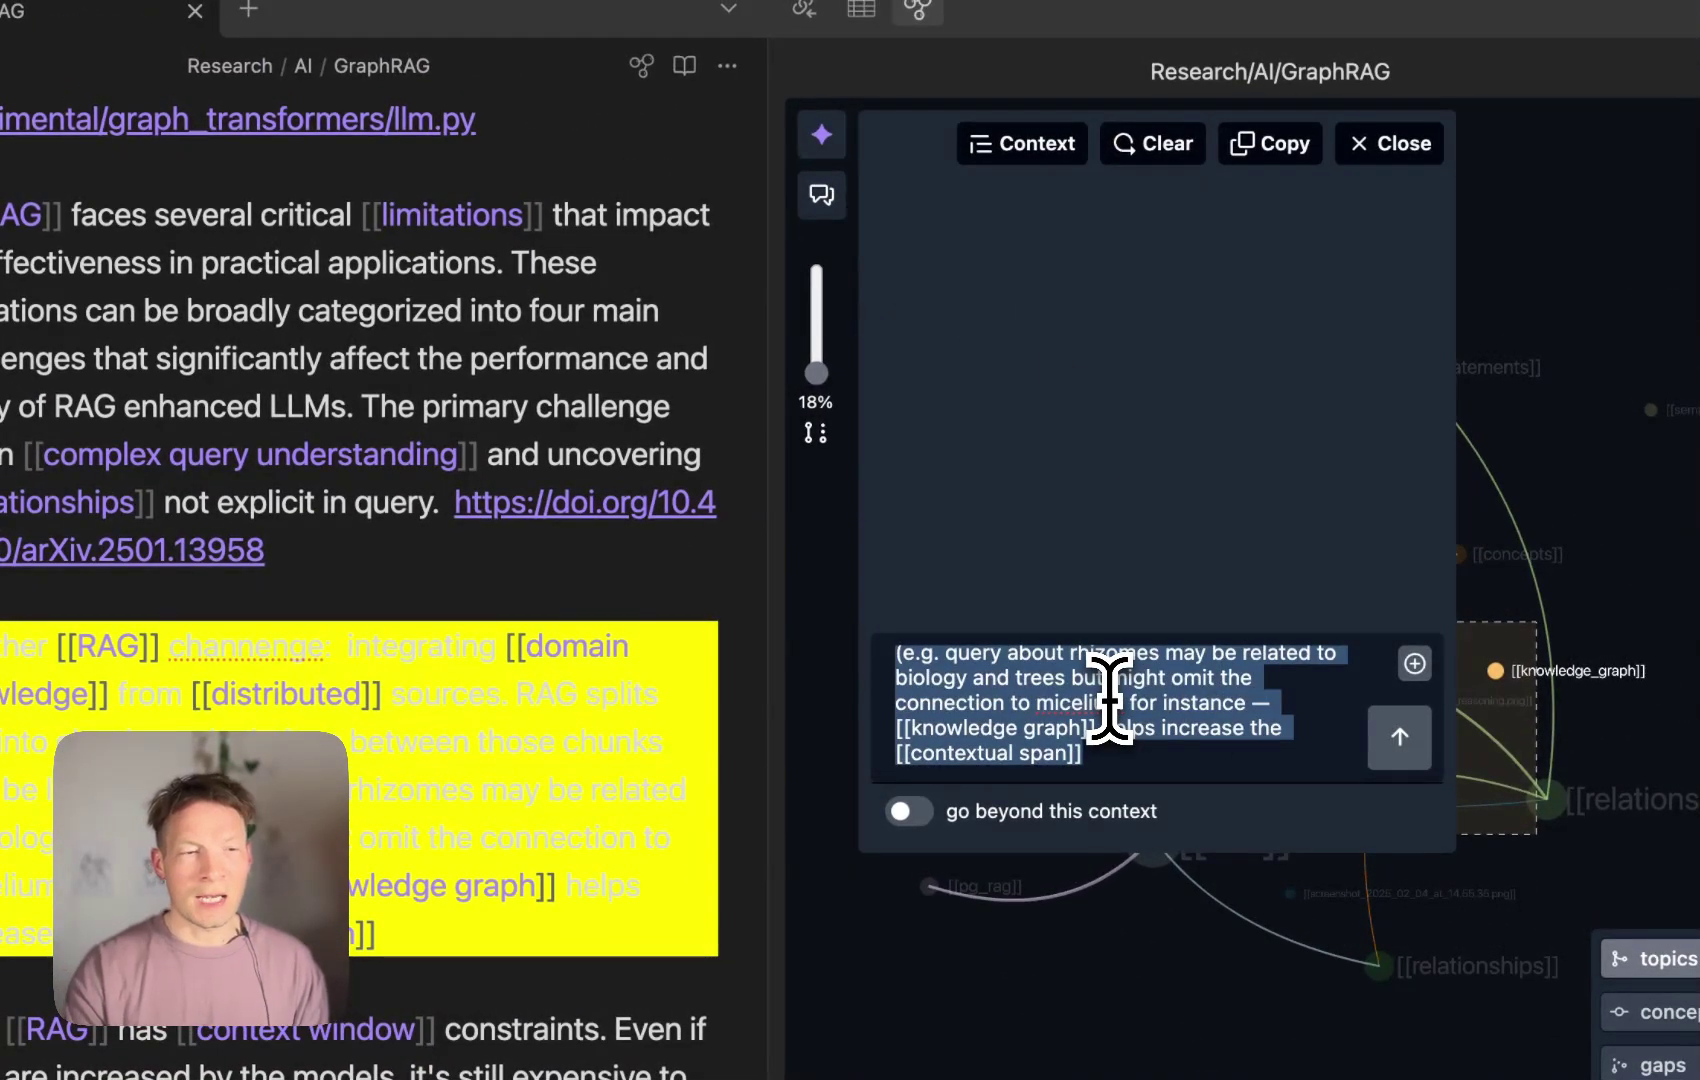
key("BackSpace")
left_click(1022, 143)
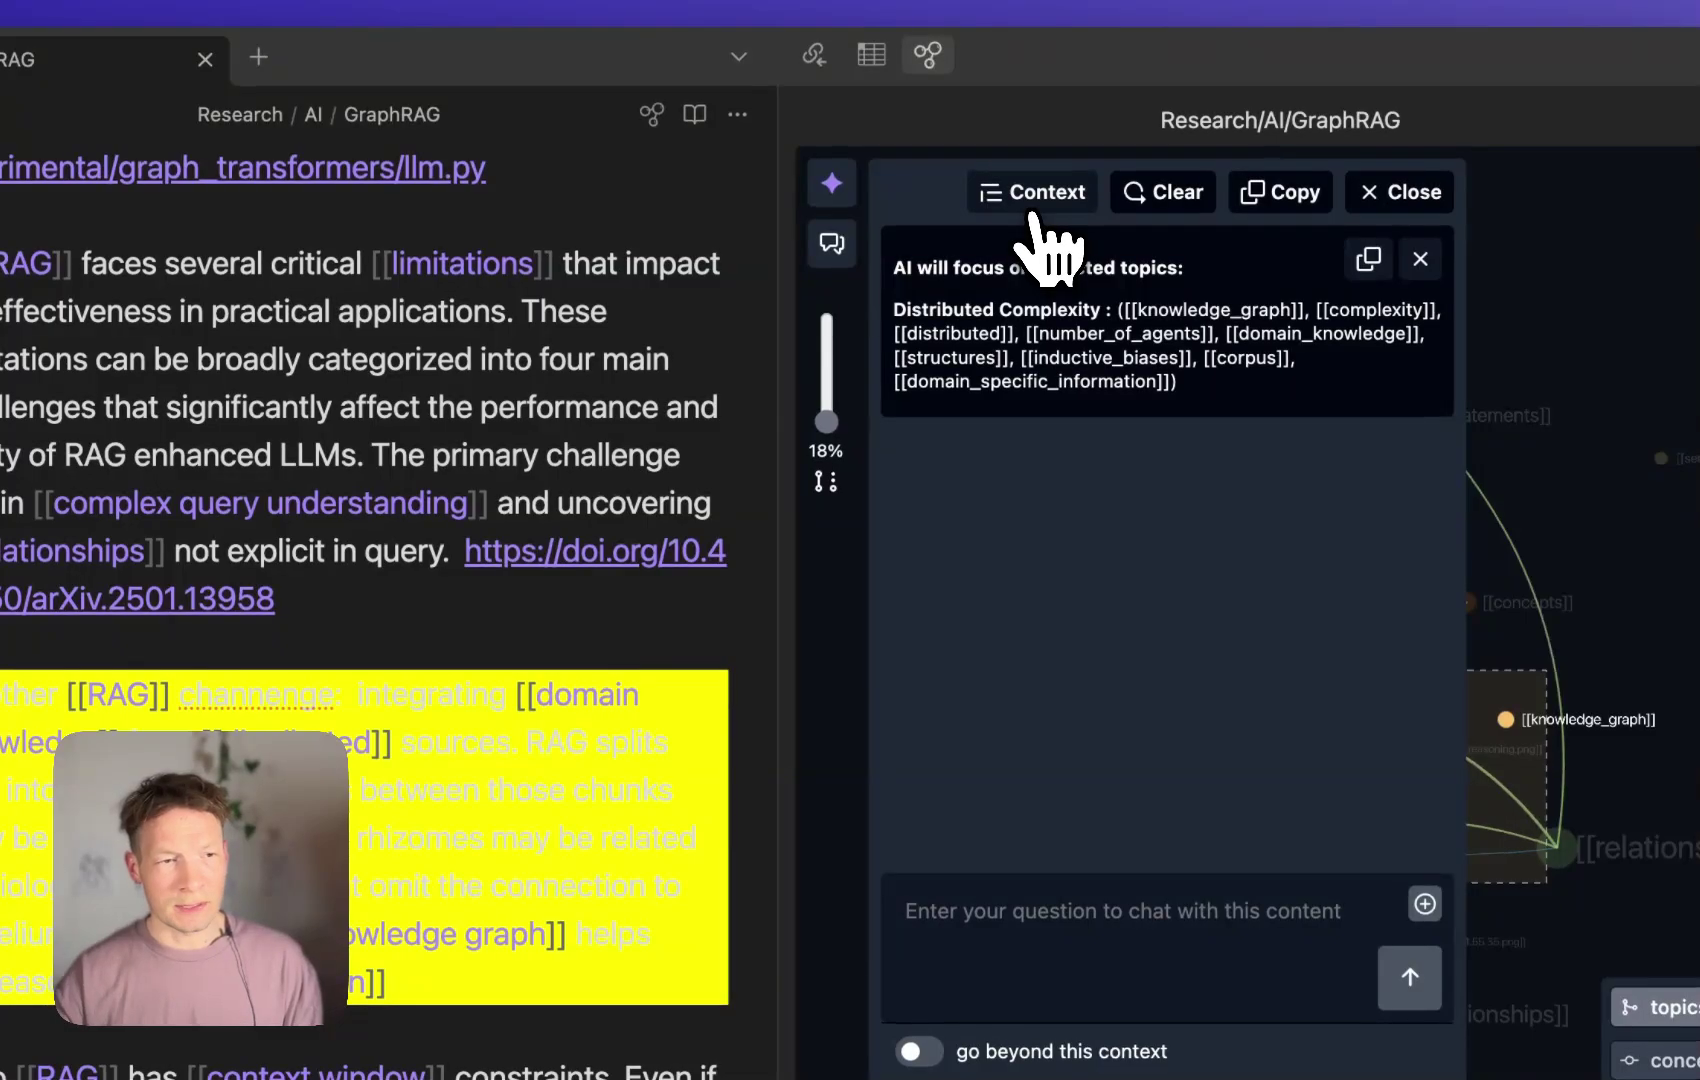
left_click(1050, 192)
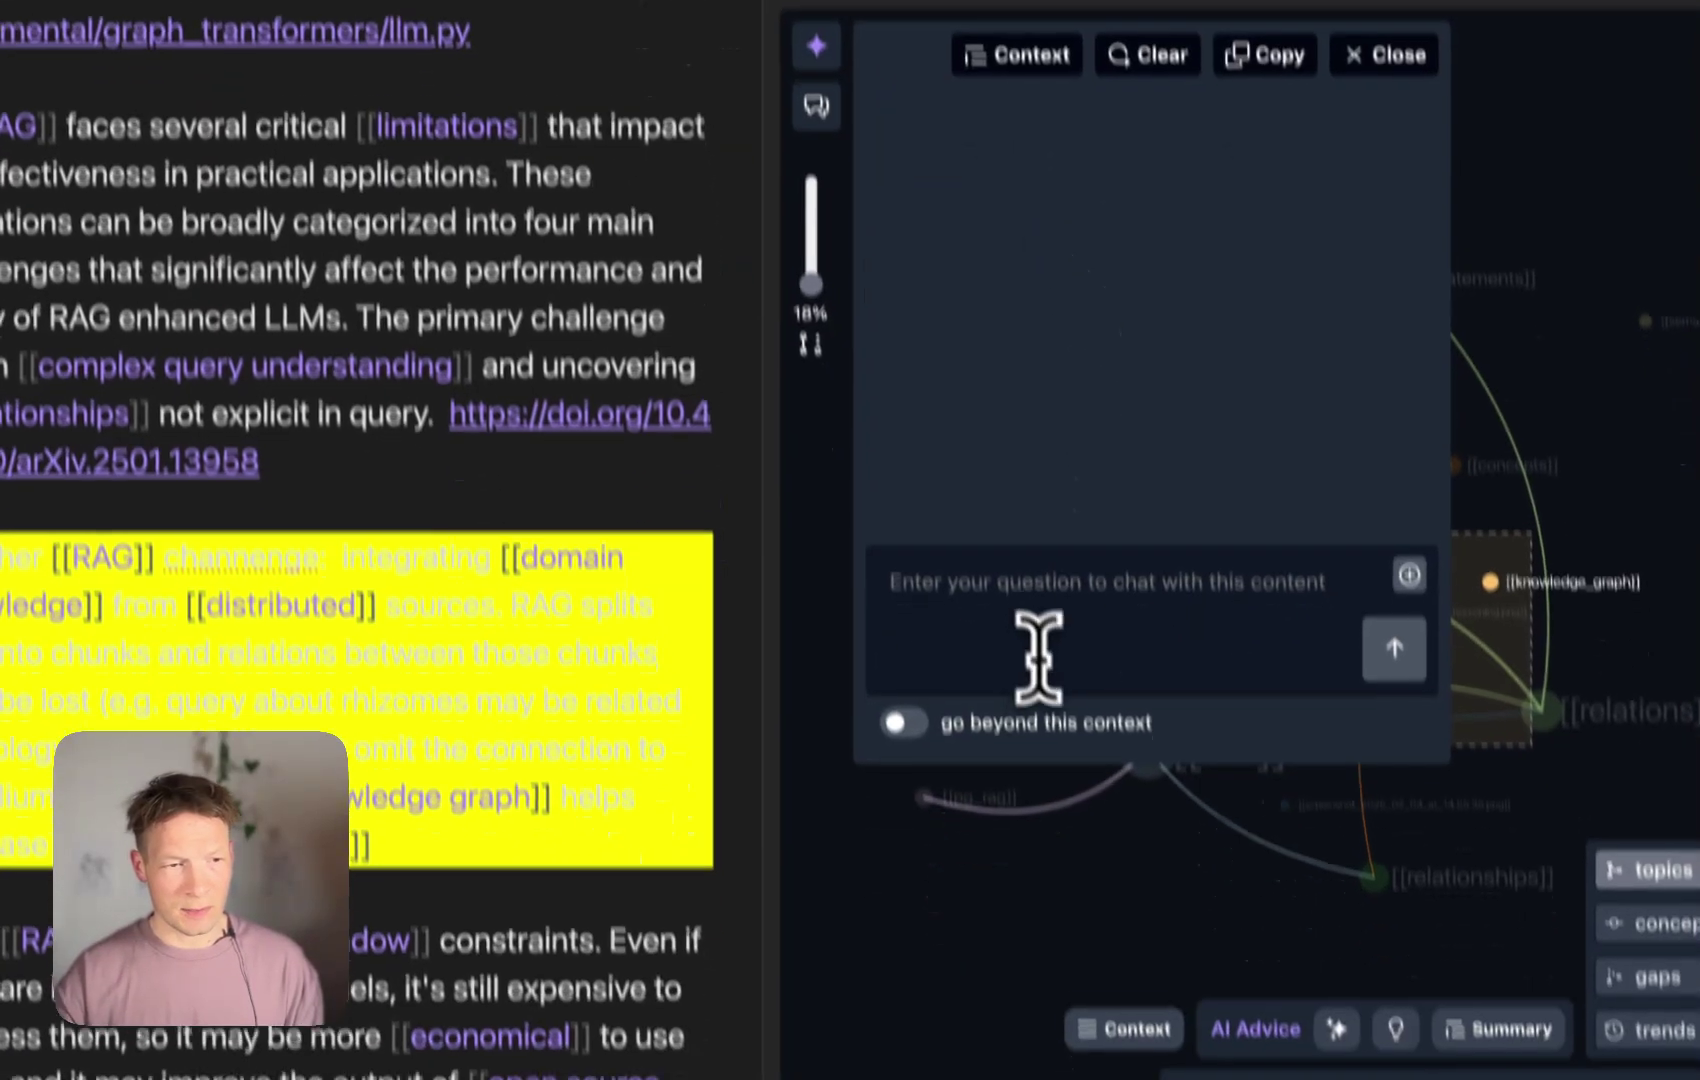
- Ask the AI chat "How we can improve infranodus with this approach?" with the Distributed Complexity context displayed
type("How we")
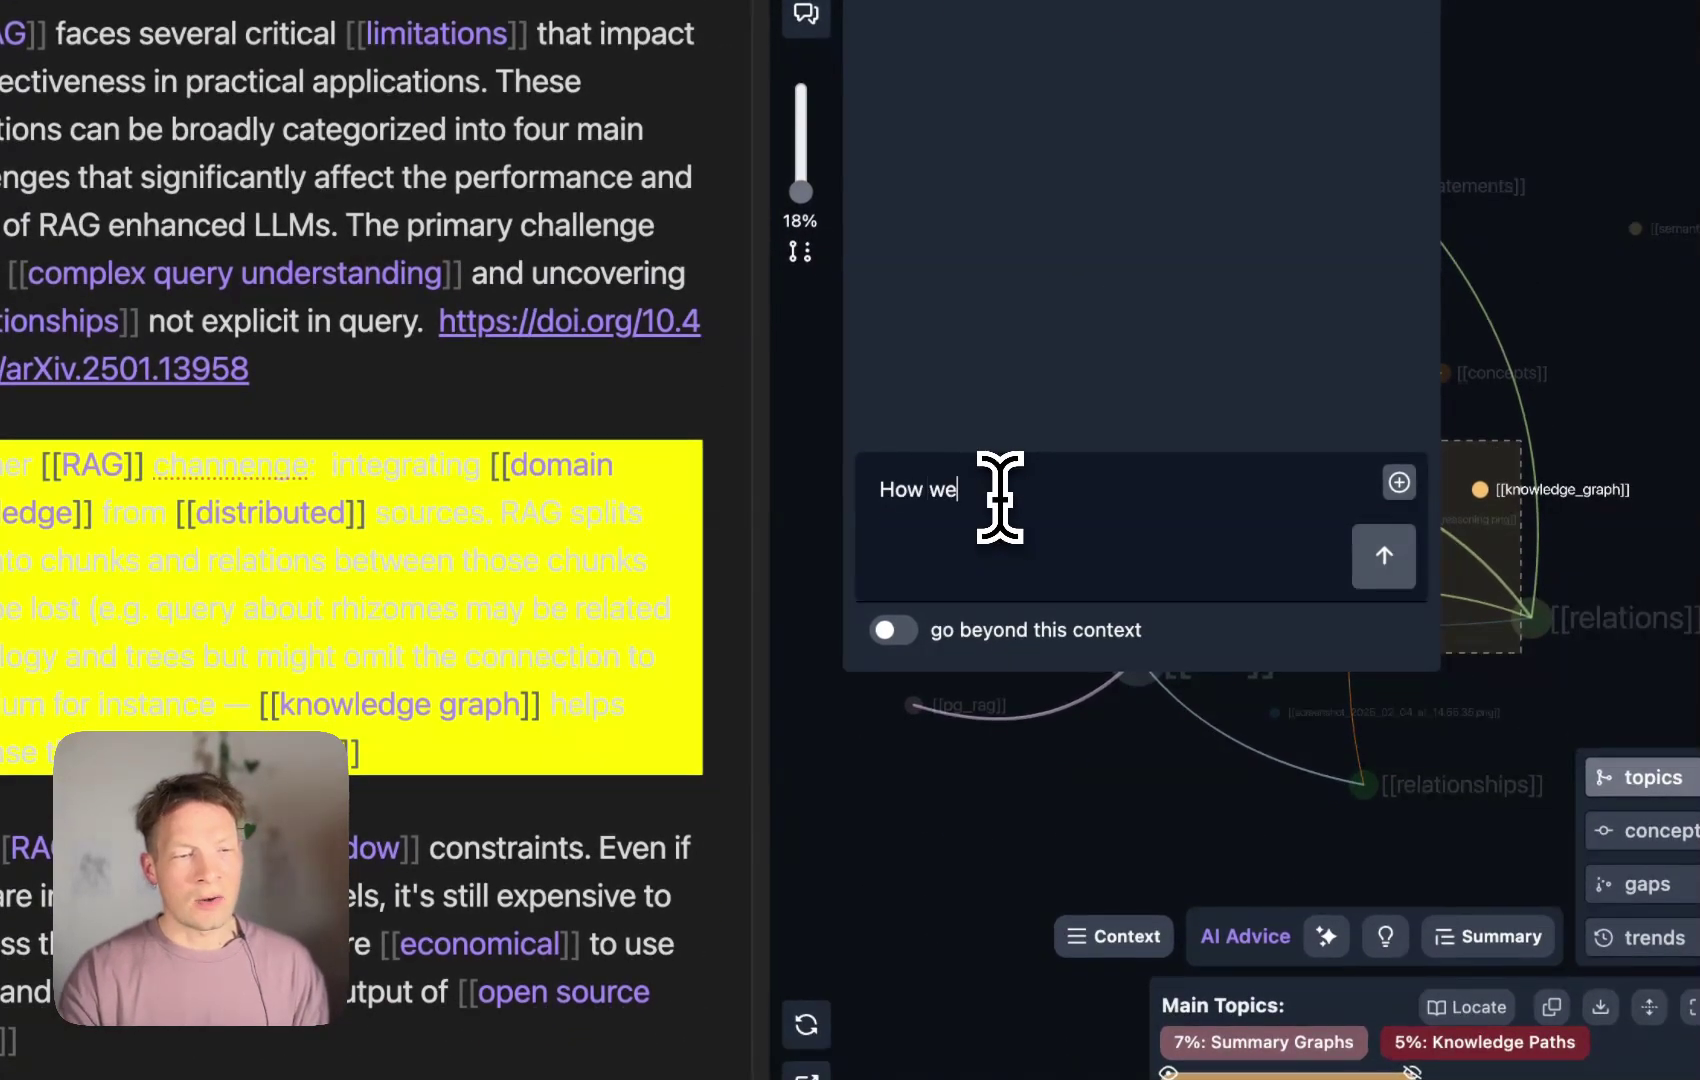
type(" can improve infranodus ")
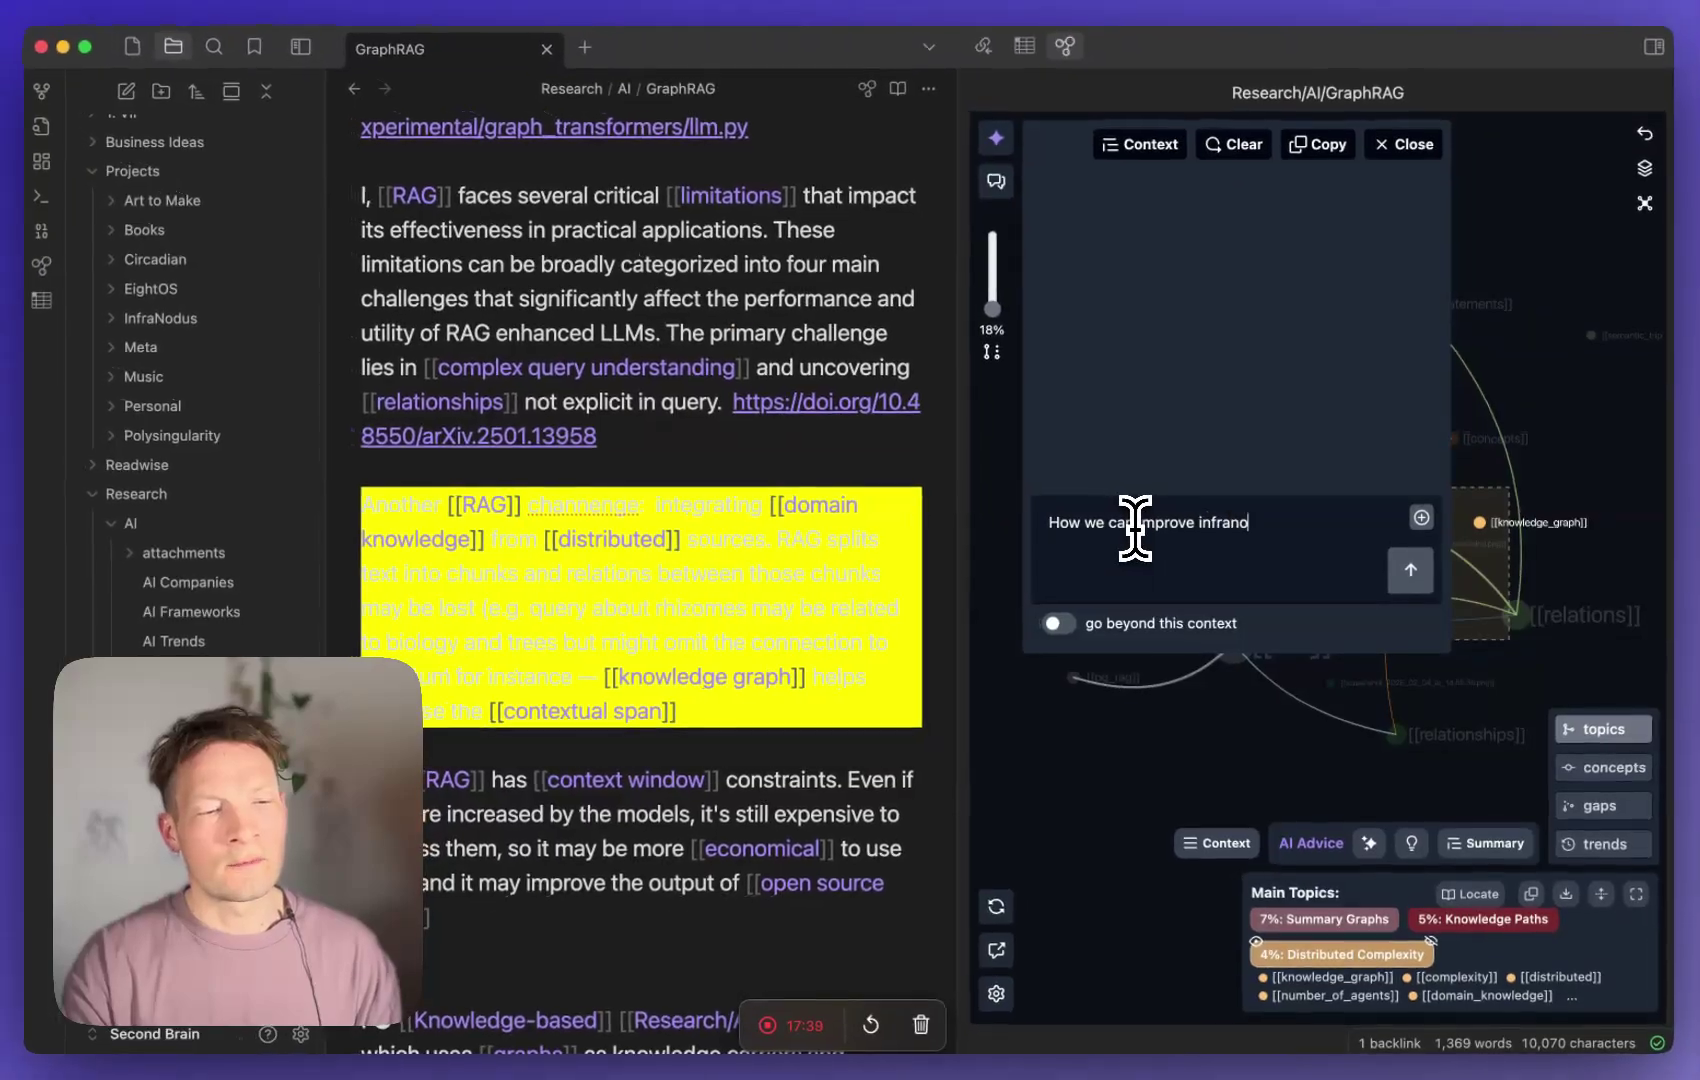
type("with this approach?")
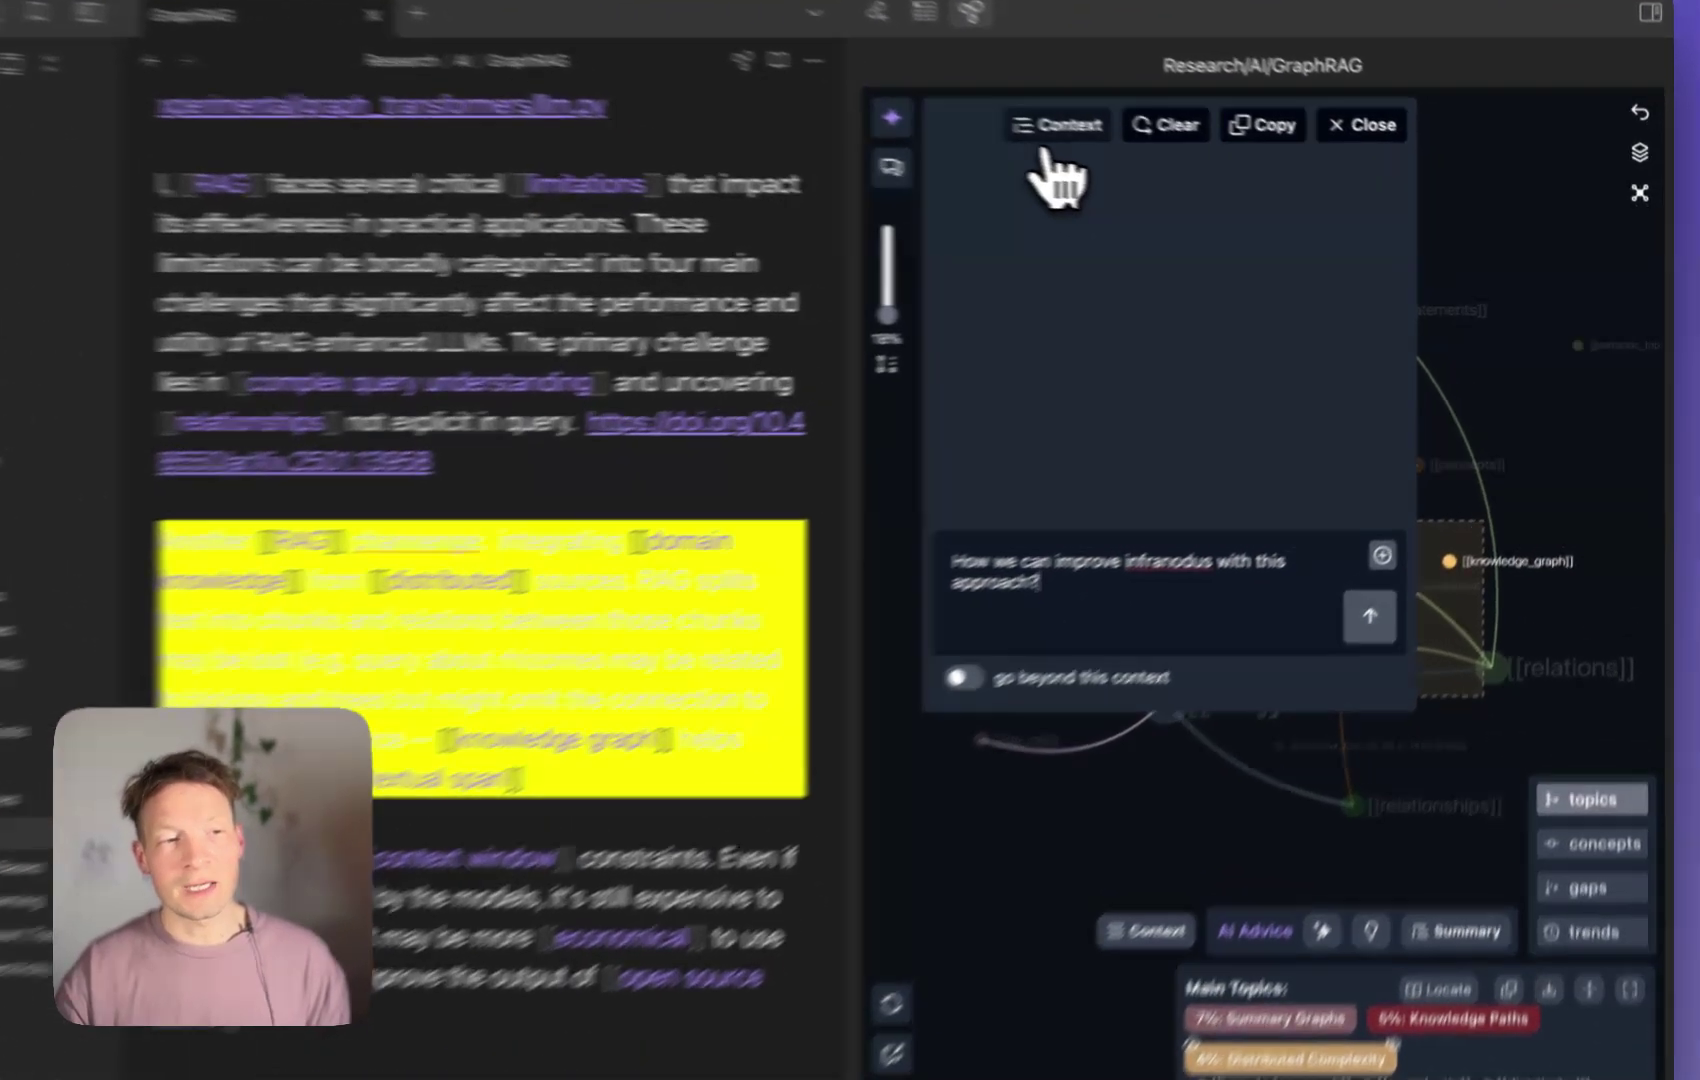
left_click(1140, 145)
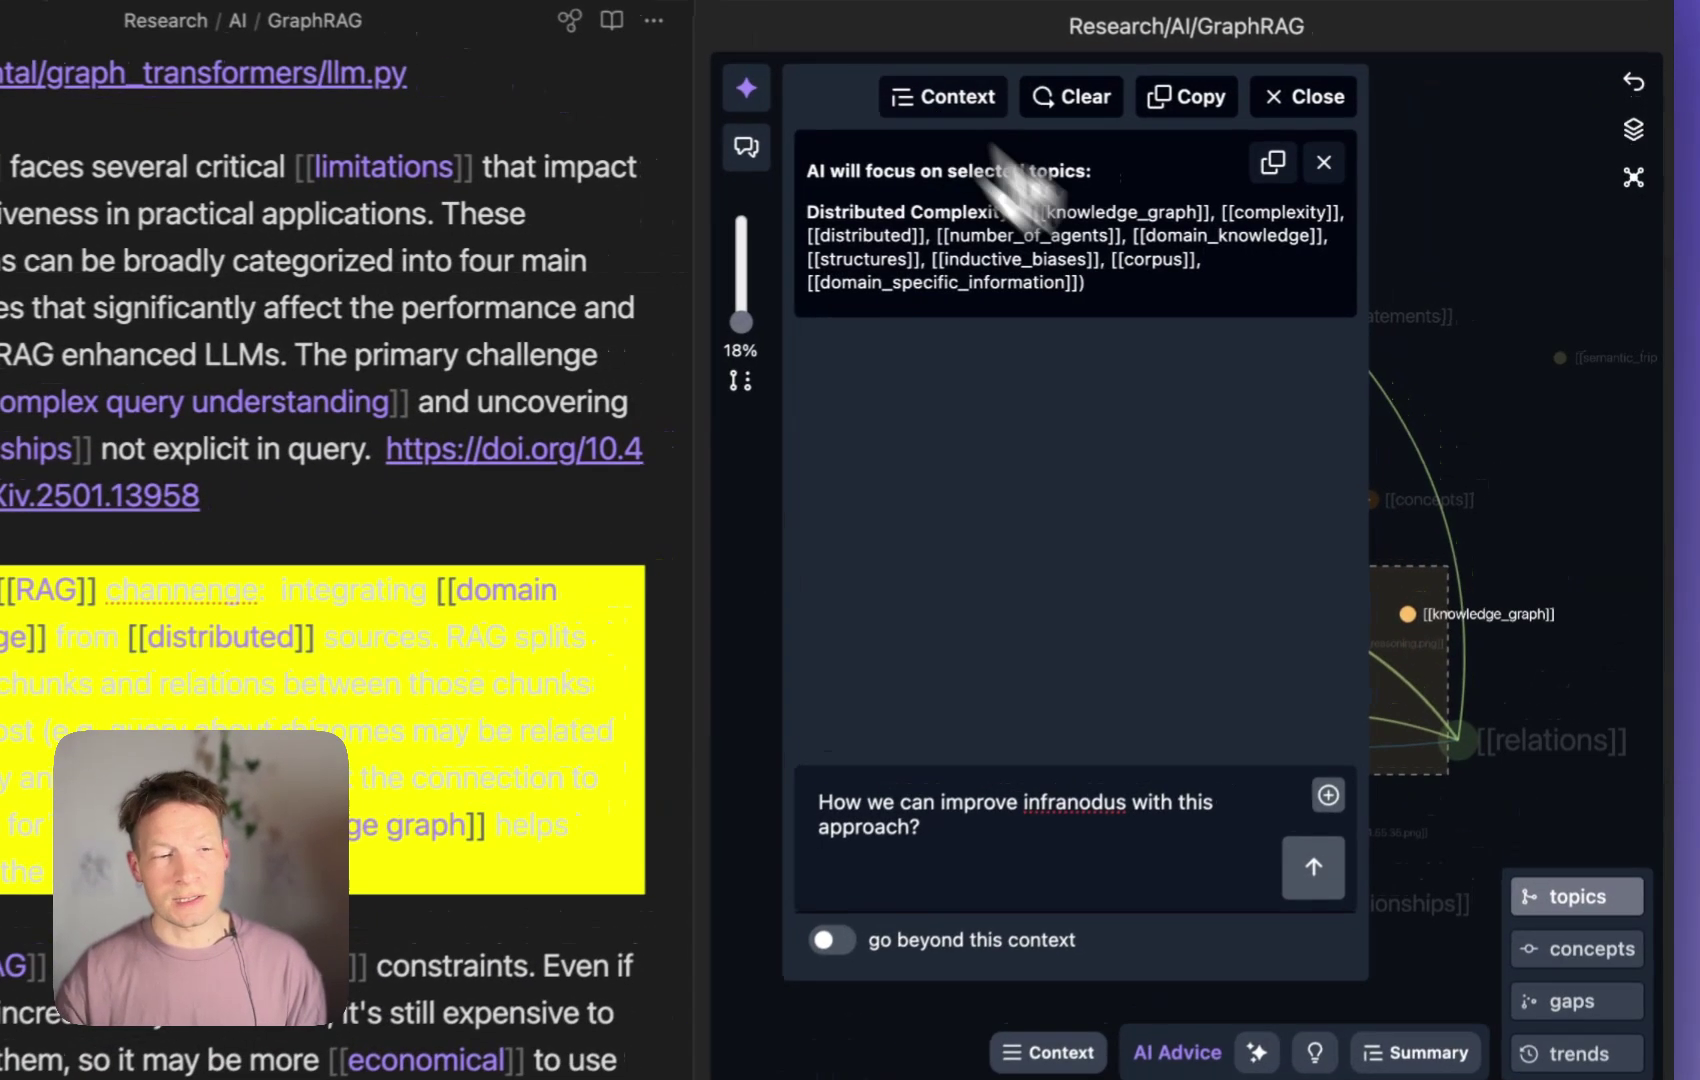
left_click(1410, 570)
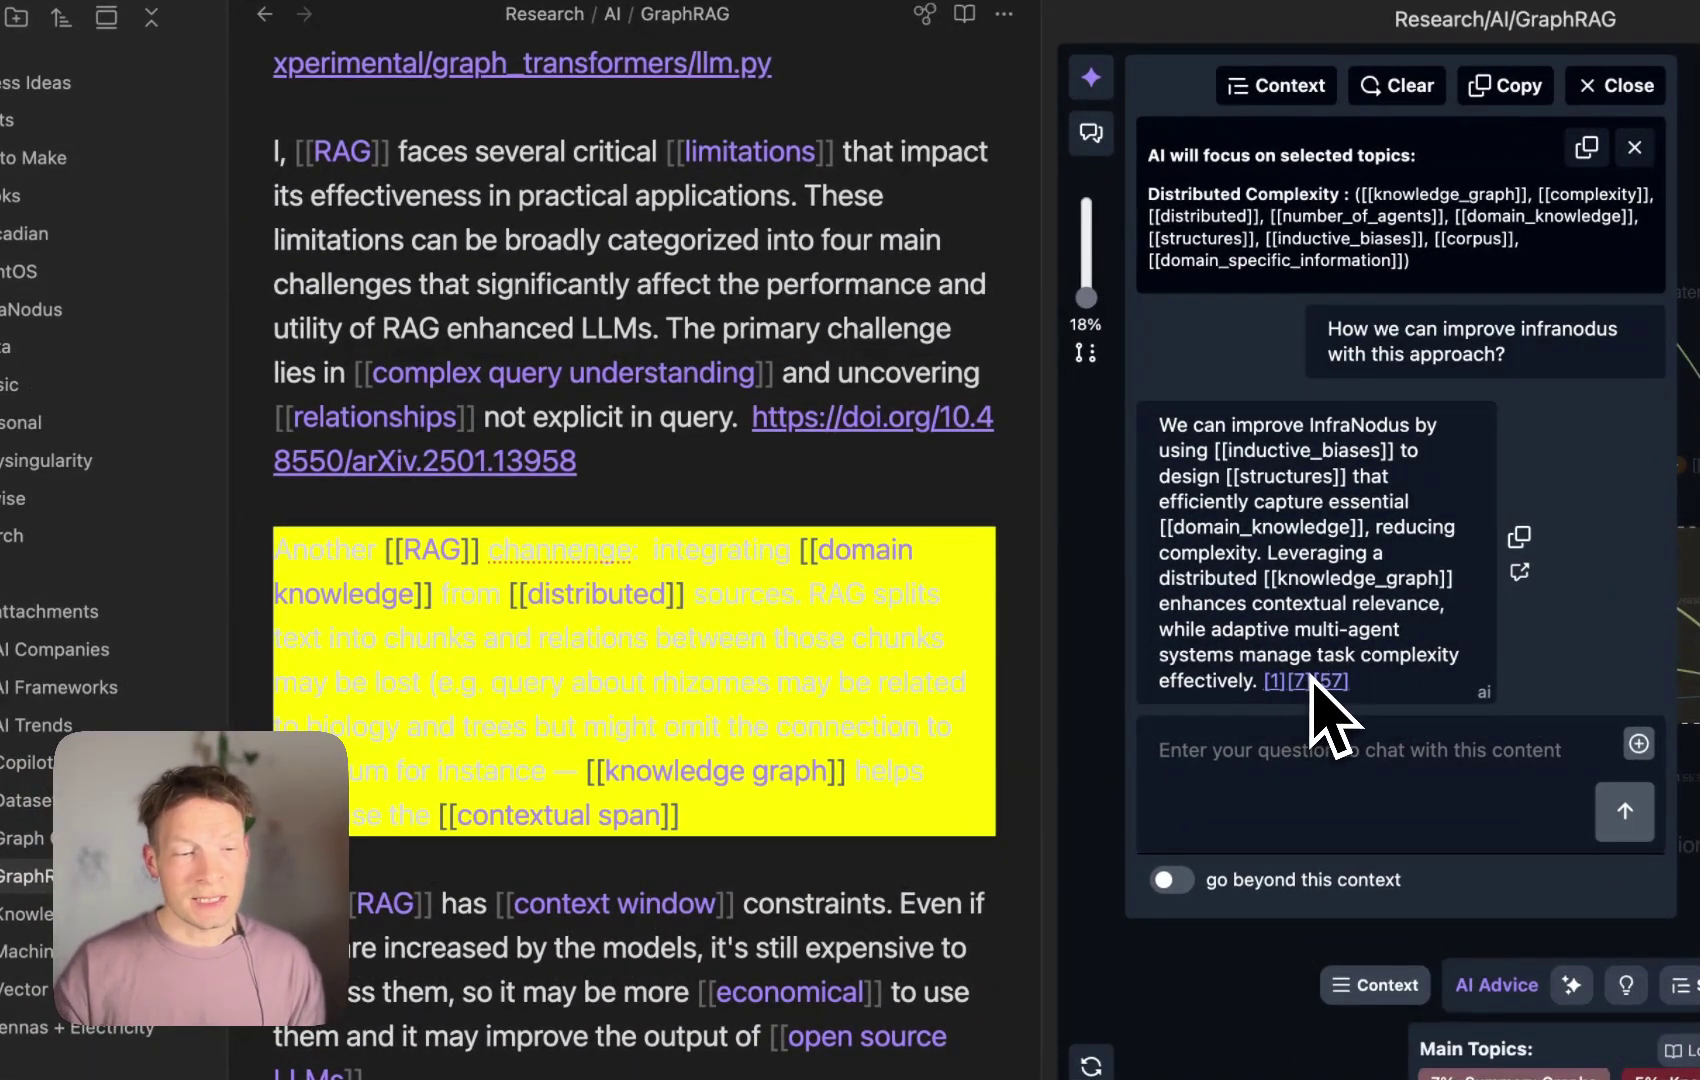
- Save the AI's answer to the from_obsidian_plugin graph in InfraNodus, building the graph from the words used in text
left_click(1520, 573)
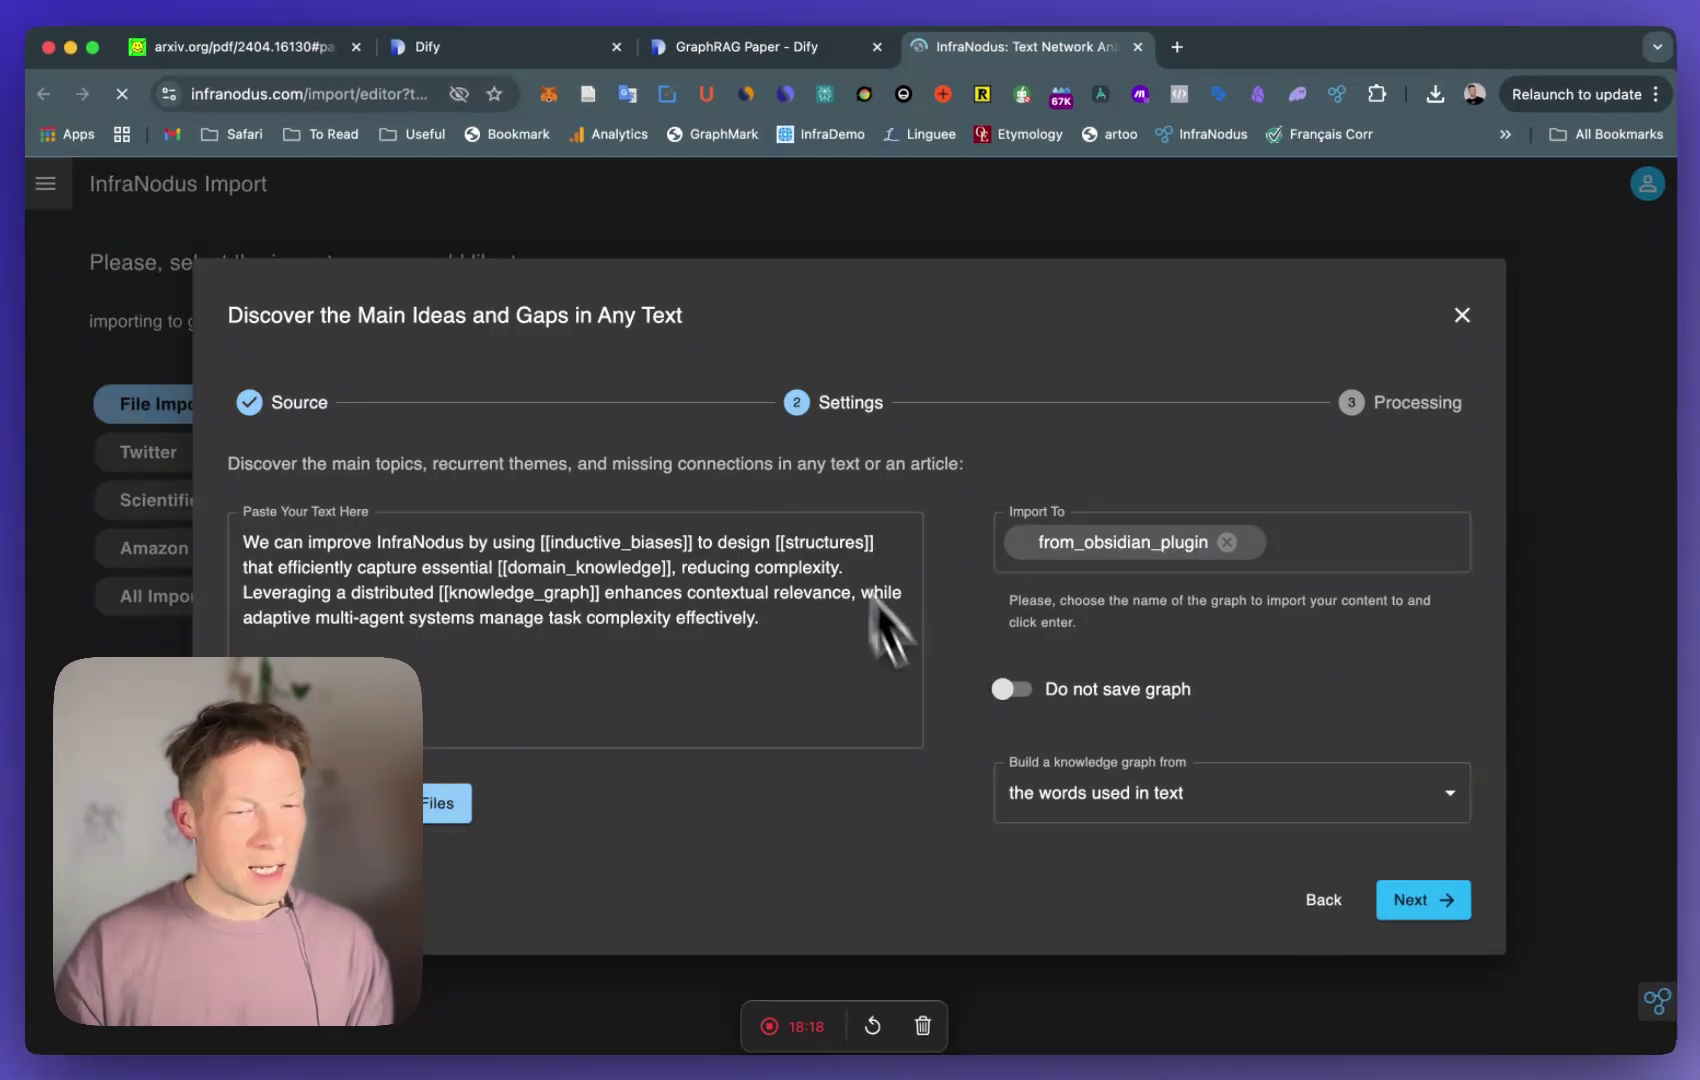
left_click(1425, 899)
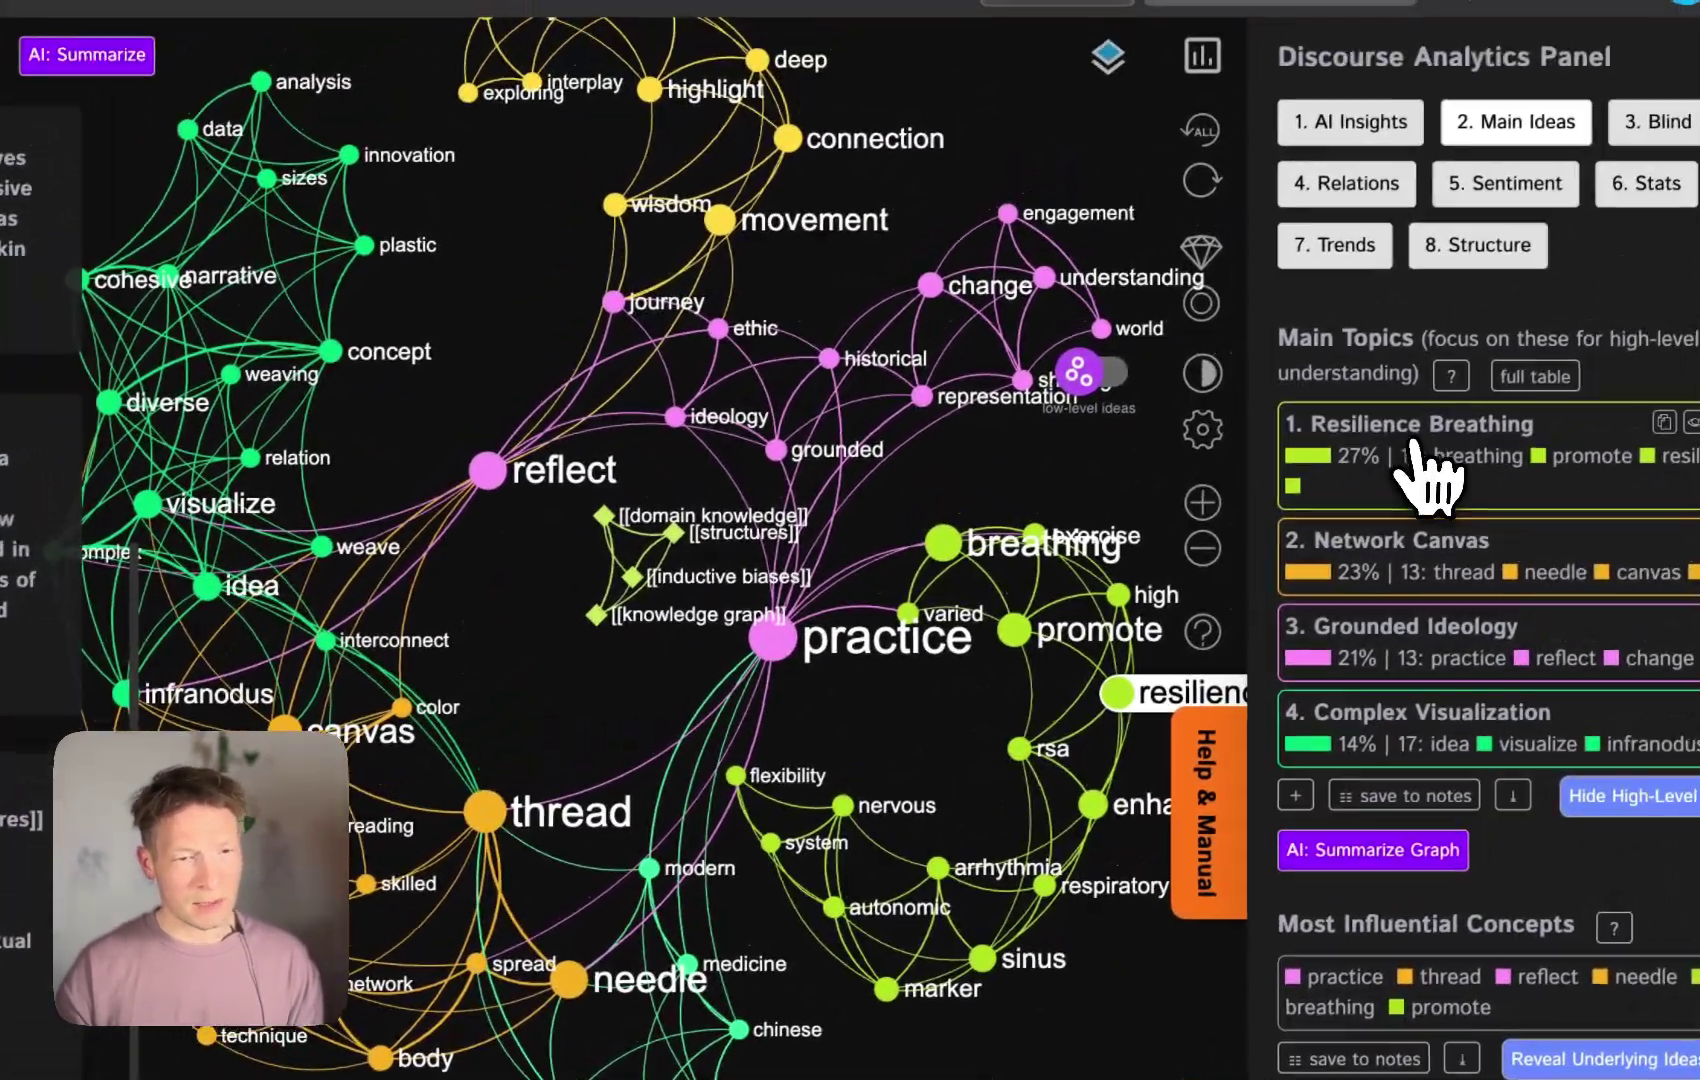
- Inspect the Resilience Breathing topic in the from_obsidian_plugin graph and open its AI insights
left_click(1430, 378)
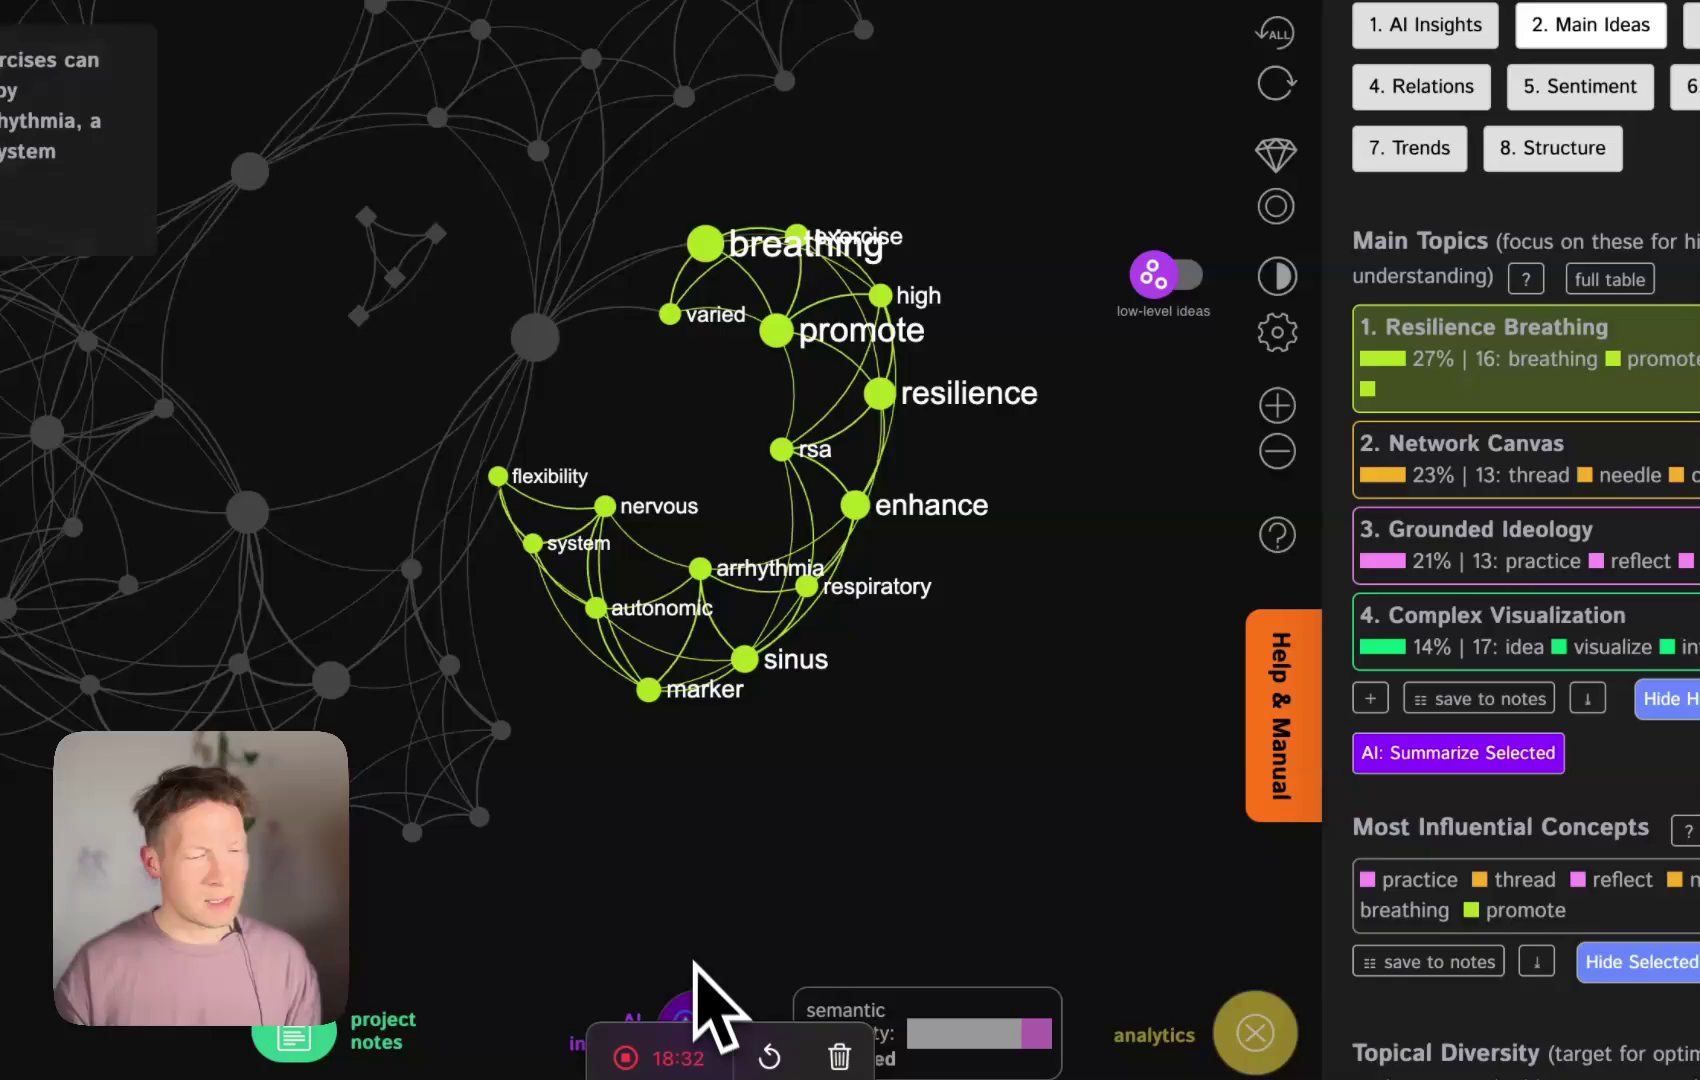
left_click(690, 1018)
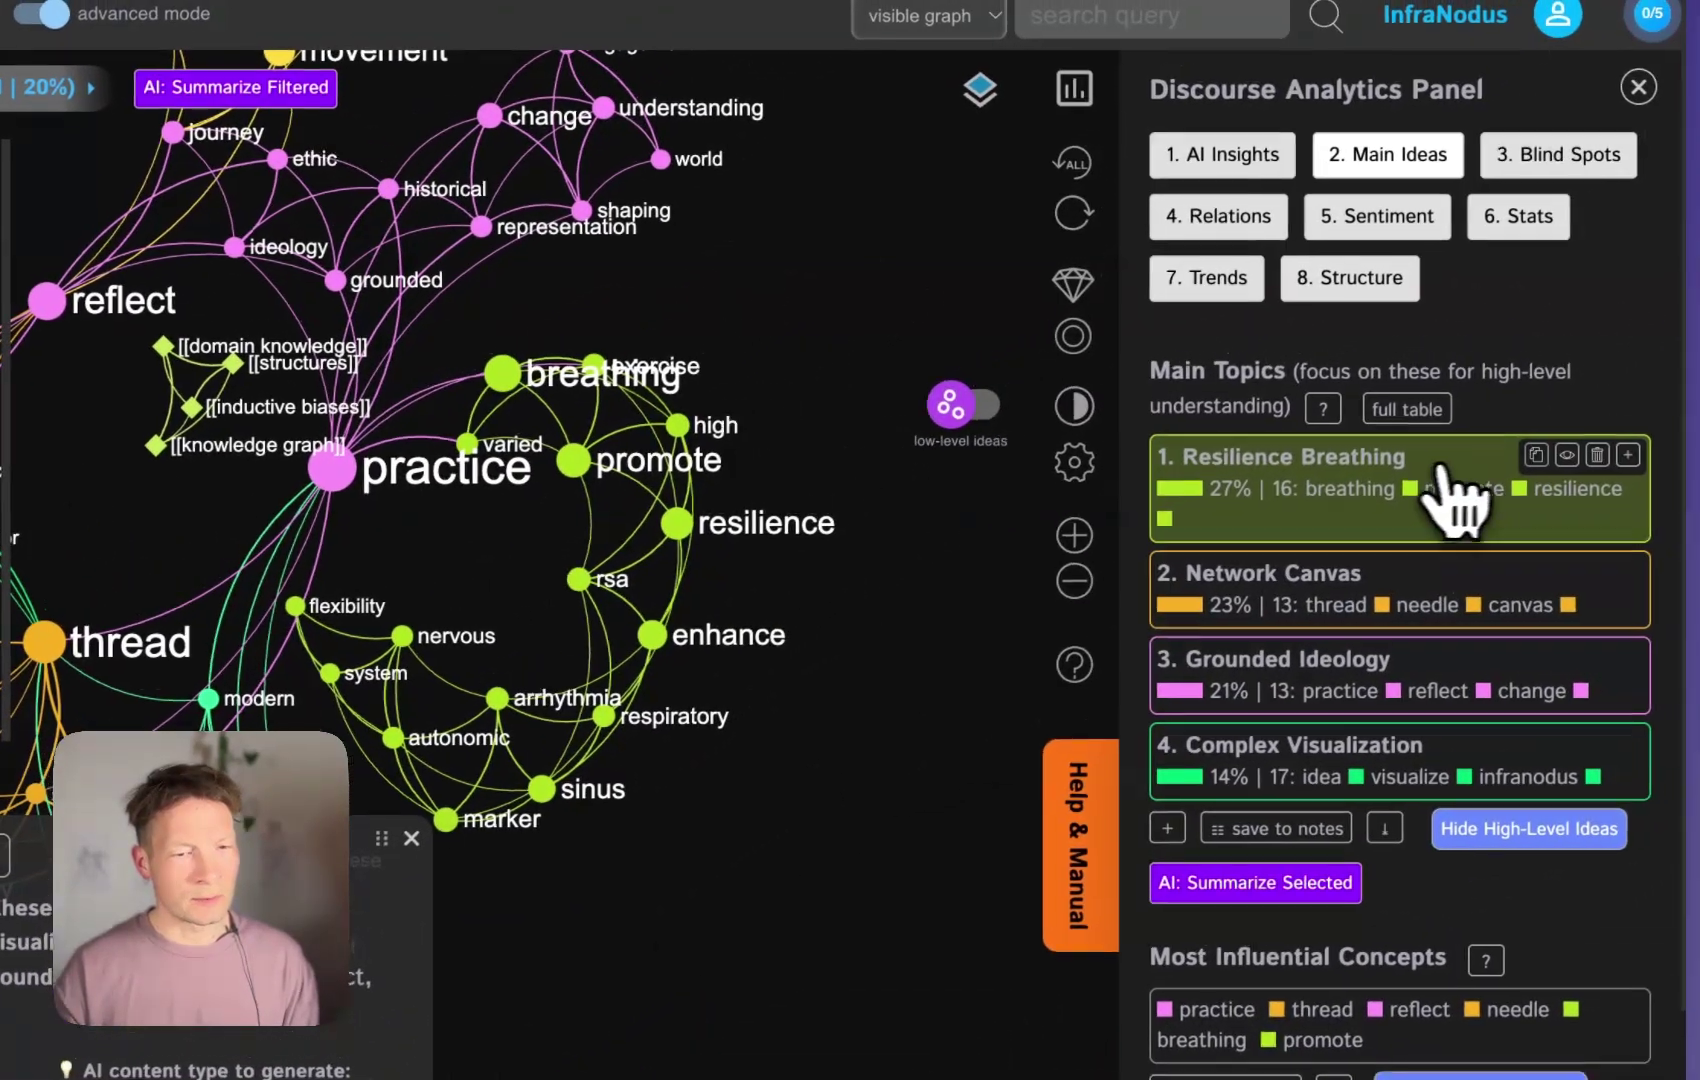
left_click(1423, 493)
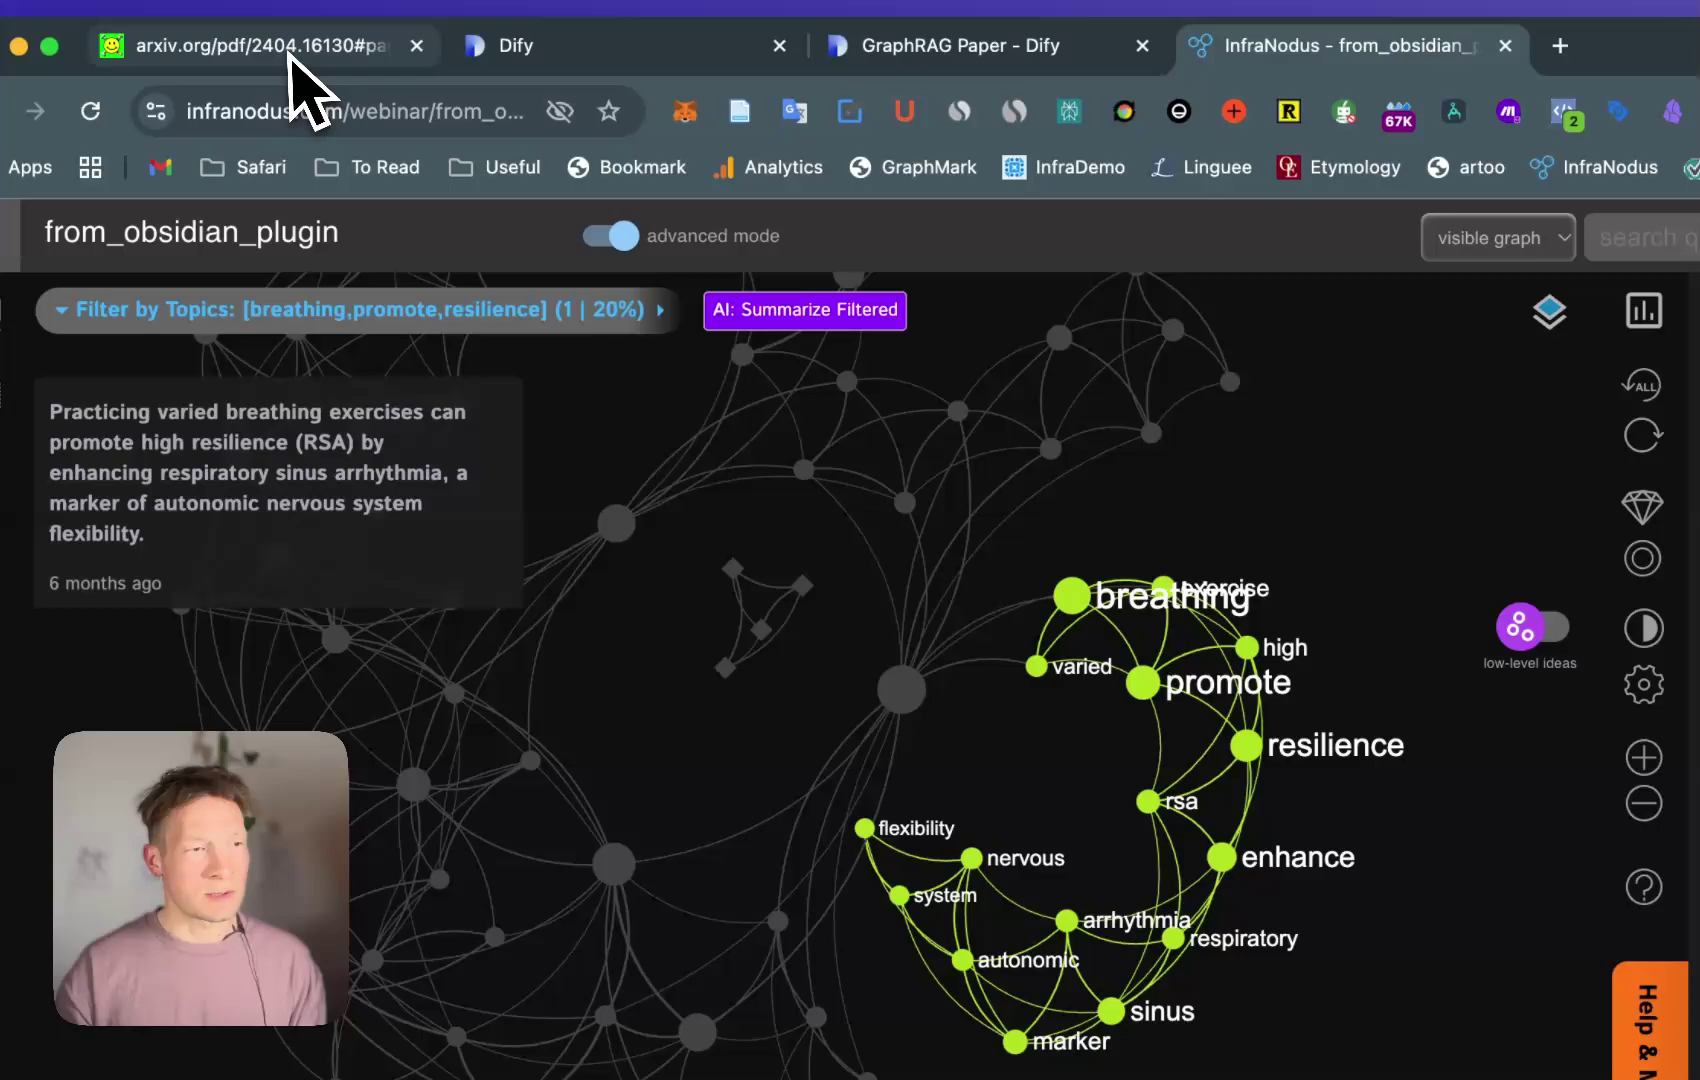
- Return to the arXiv GraphRAG paper, close the open statement and show its knowledge graph in full screen
left_click(289, 56)
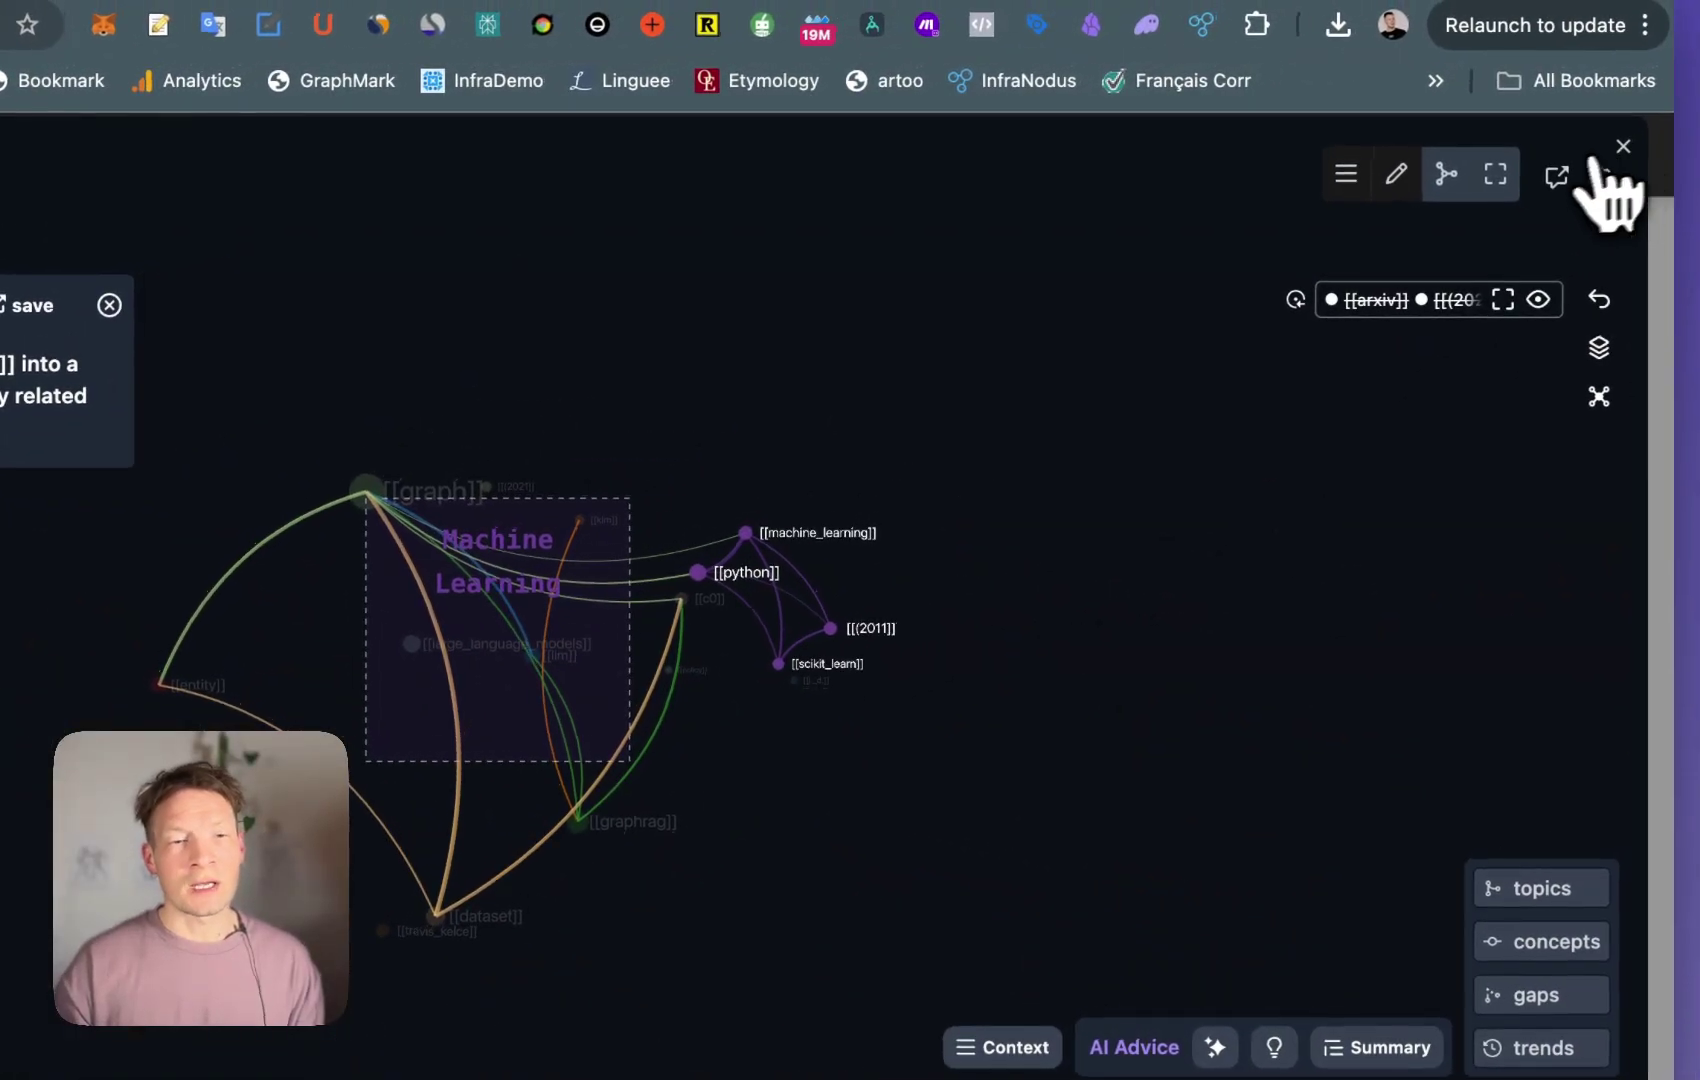
left_click(1499, 175)
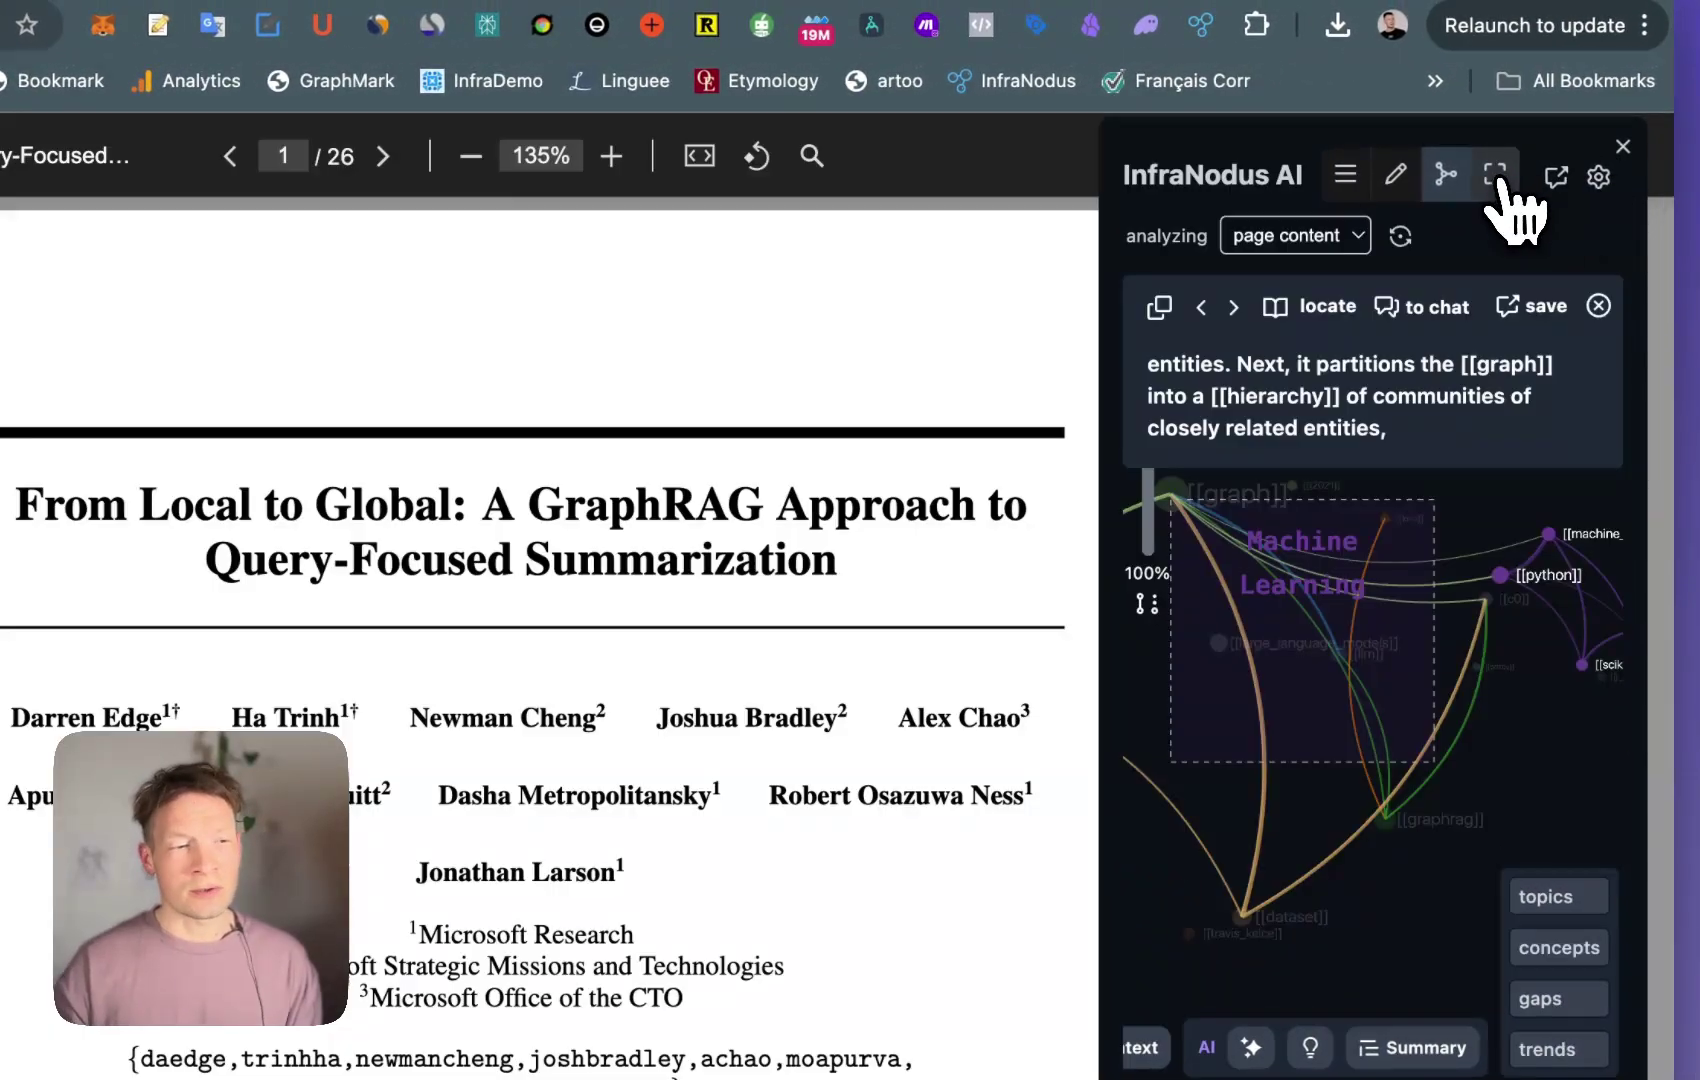
left_click(1597, 305)
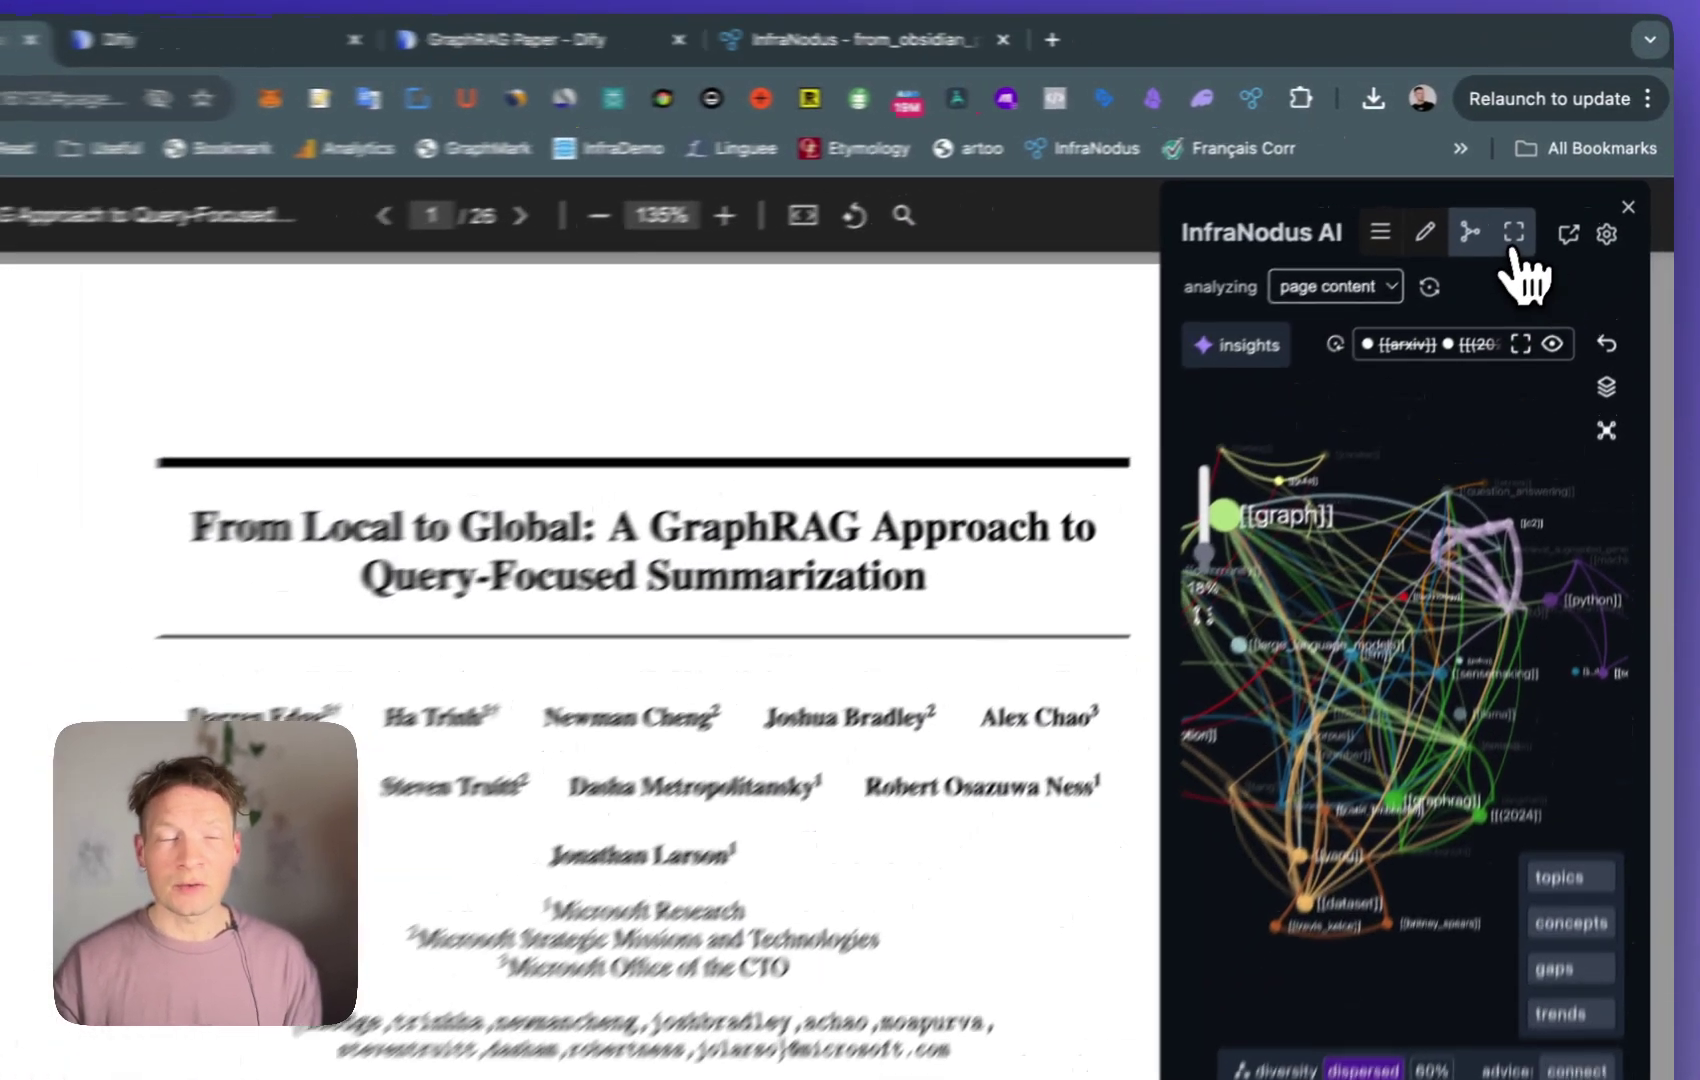
left_click(1545, 202)
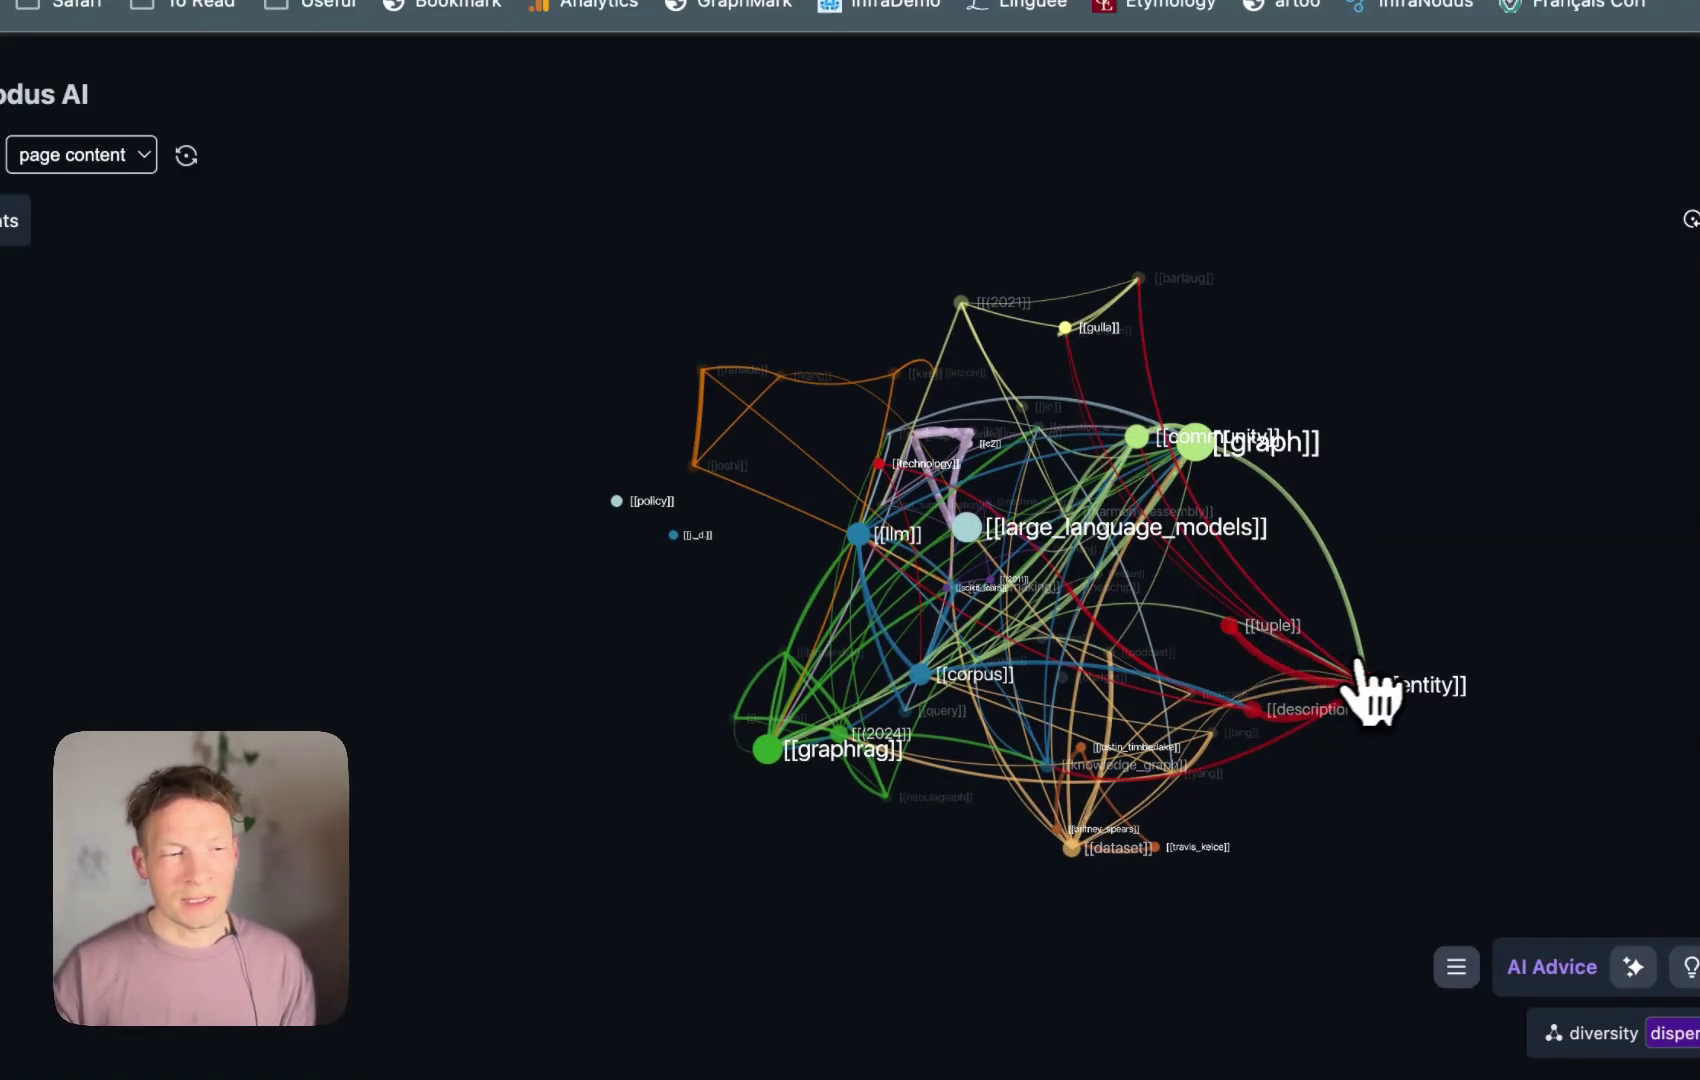
- Rotate the paper's graph, show a gap to bridge between topics and switch to another gap
left_click_drag(1375, 690, 1390, 700)
left_click(1690, 967)
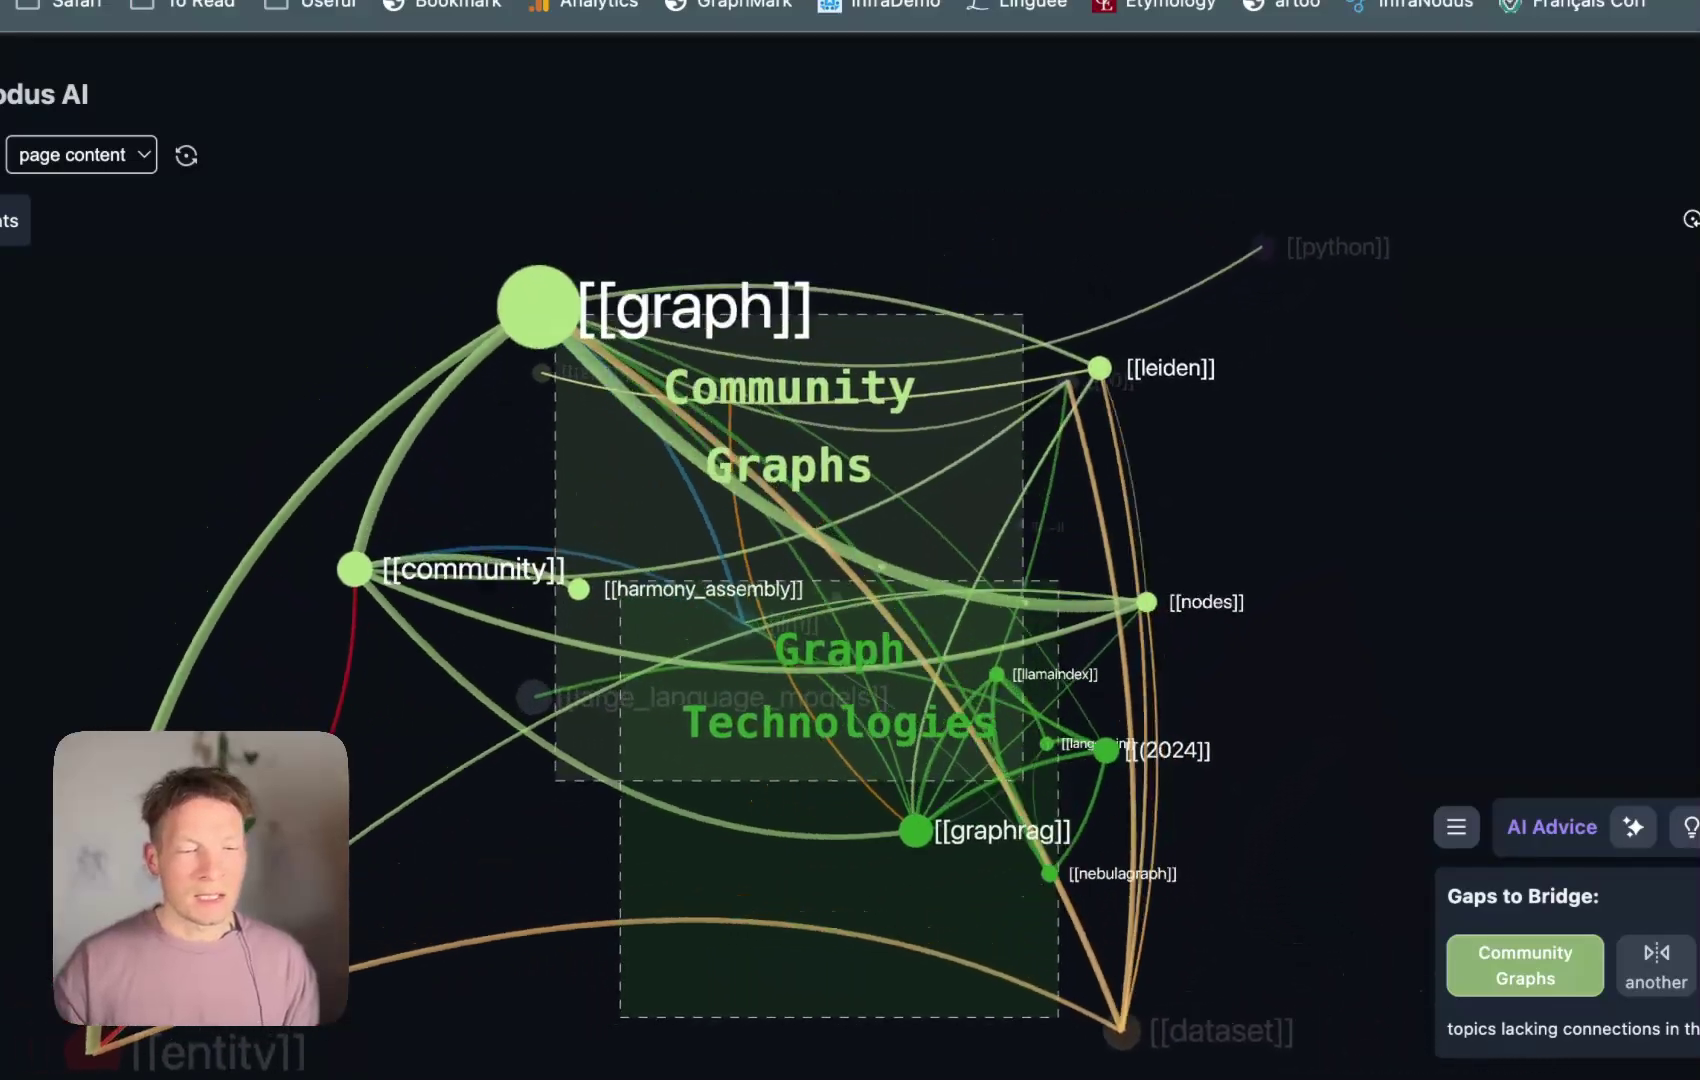
left_click(1656, 975)
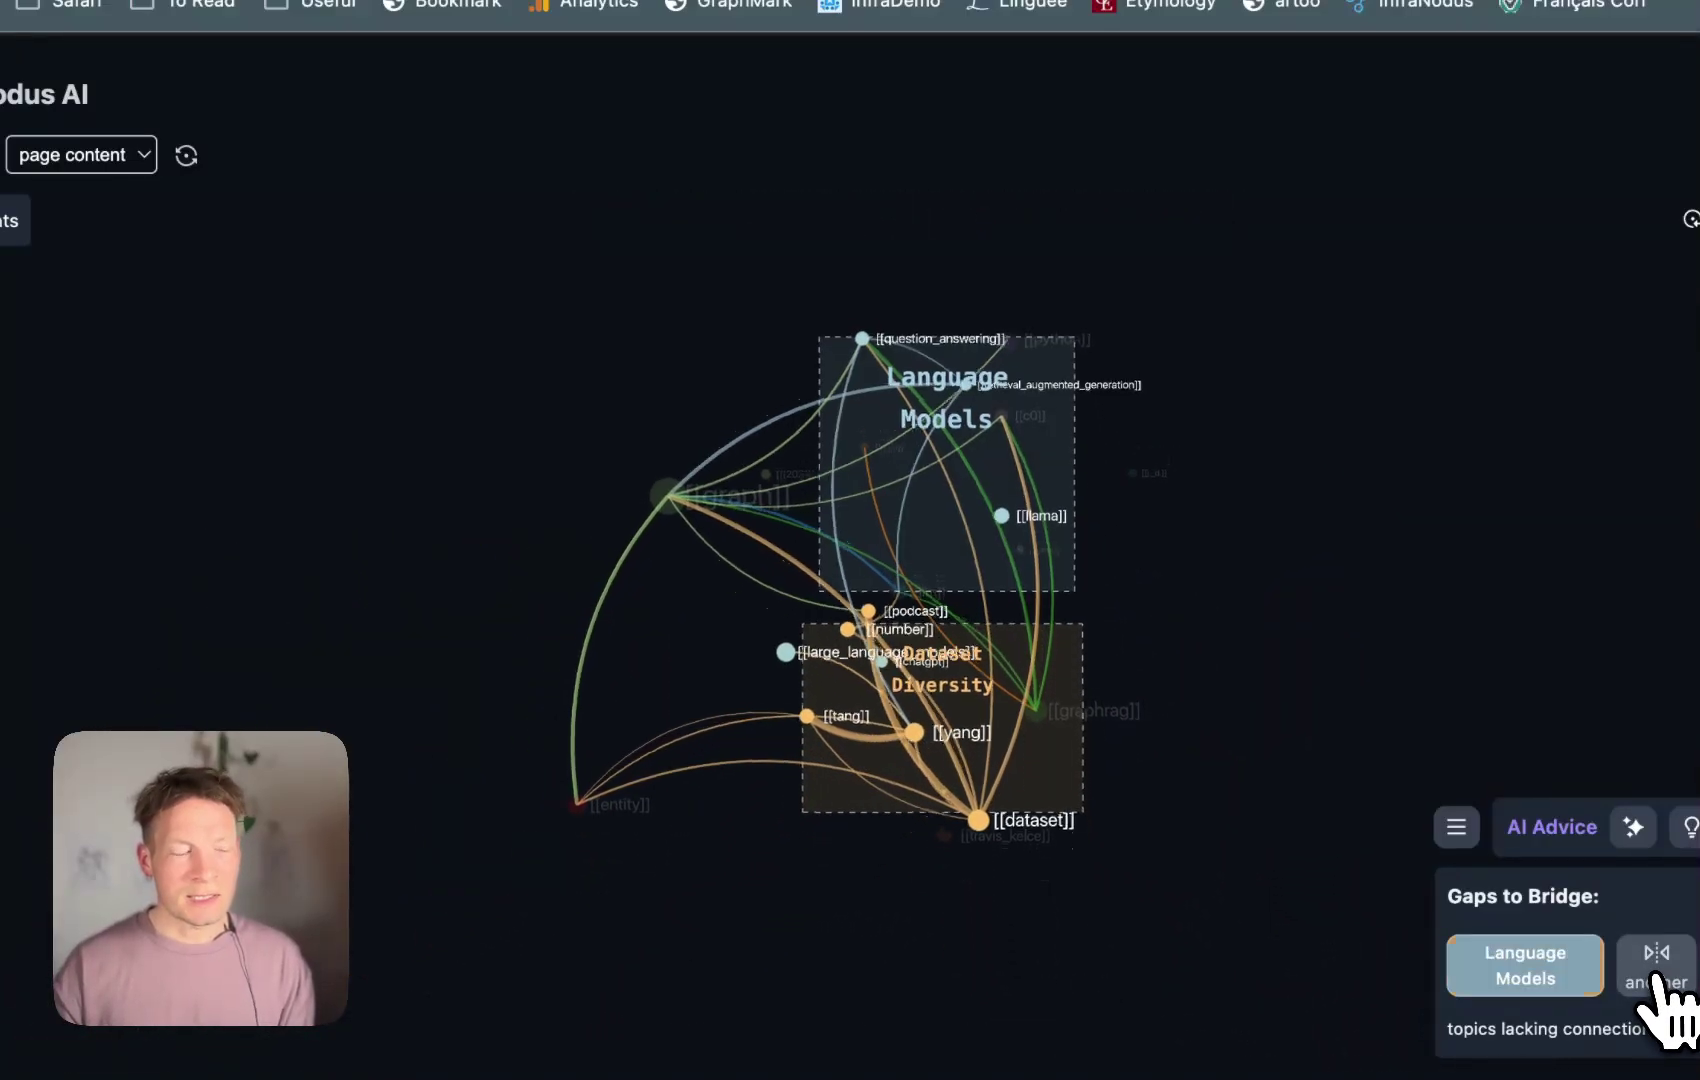